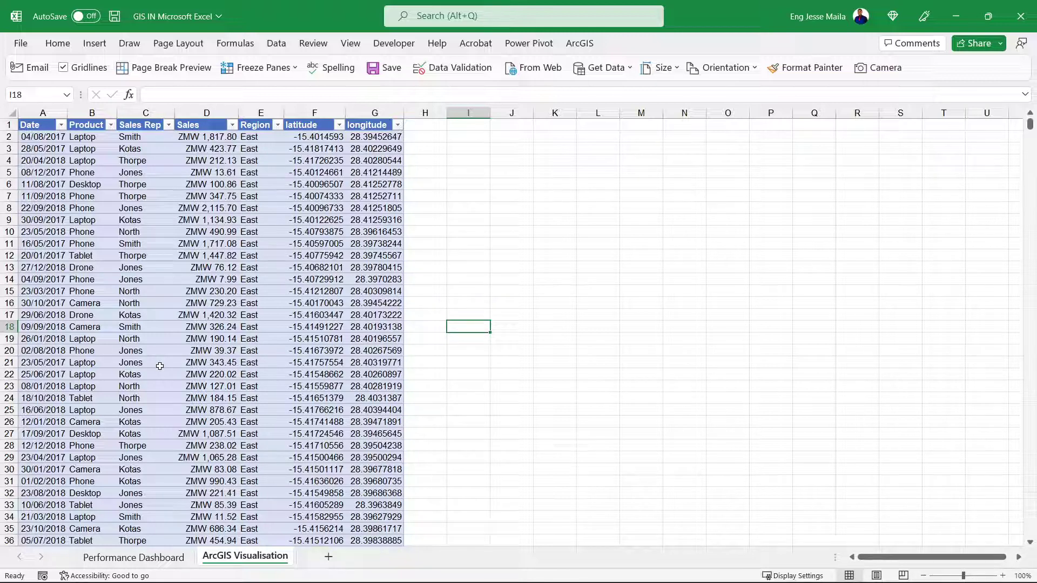
Expand the collapsed column group on the Performance Dashboard sheet to show the pivot tables beside the slicers
{"action": "left_click", "coordinate": [162, 558]}
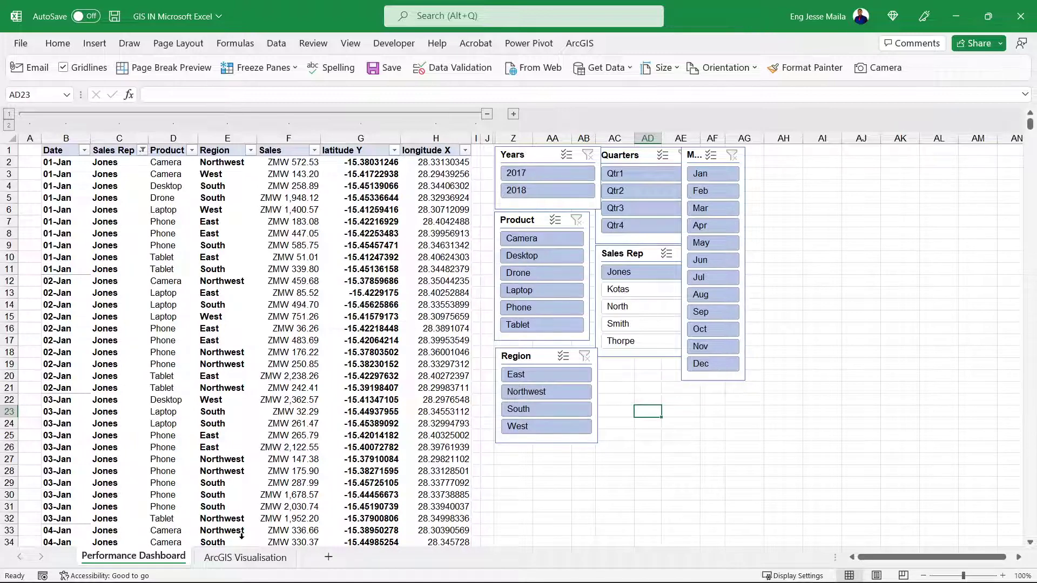
{"action": "left_click", "coordinate": [244, 557]}
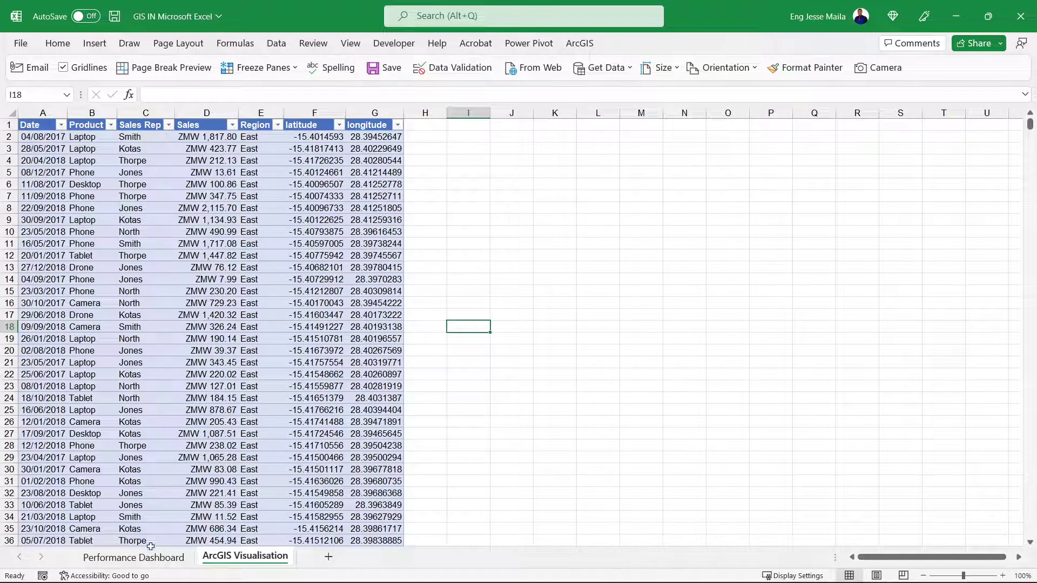
{"action": "left_click", "coordinate": [149, 554]}
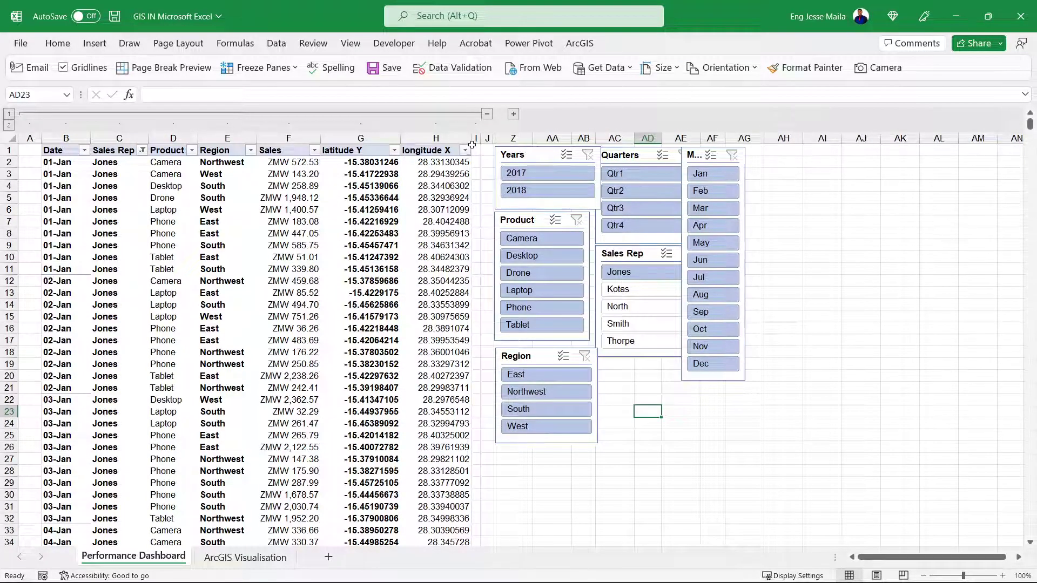
{"action": "left_click", "coordinate": [513, 114]}
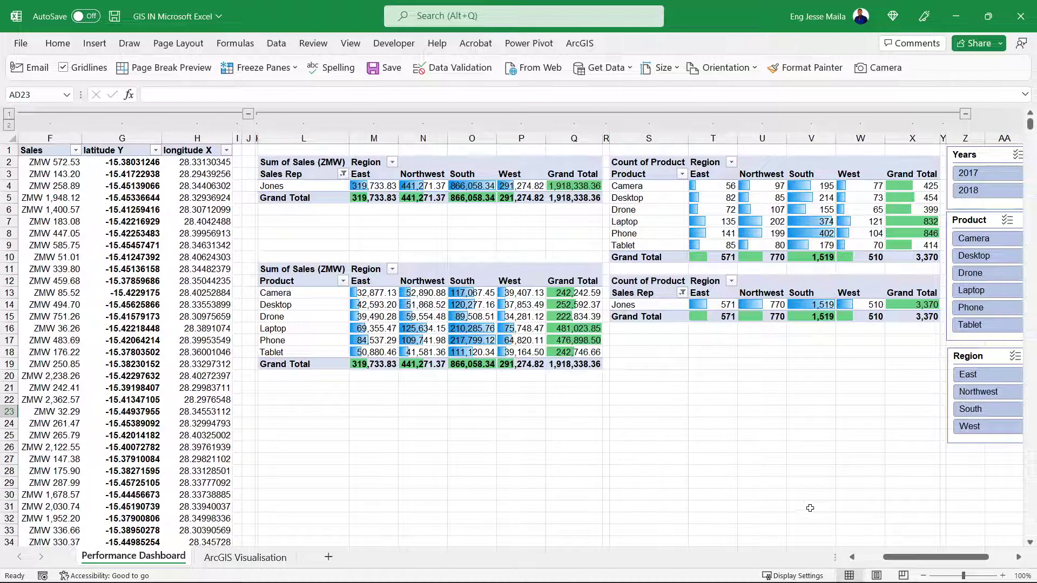
{"action": "left_click_drag", "start_coordinate": [907, 558], "coordinate": [913, 562]}
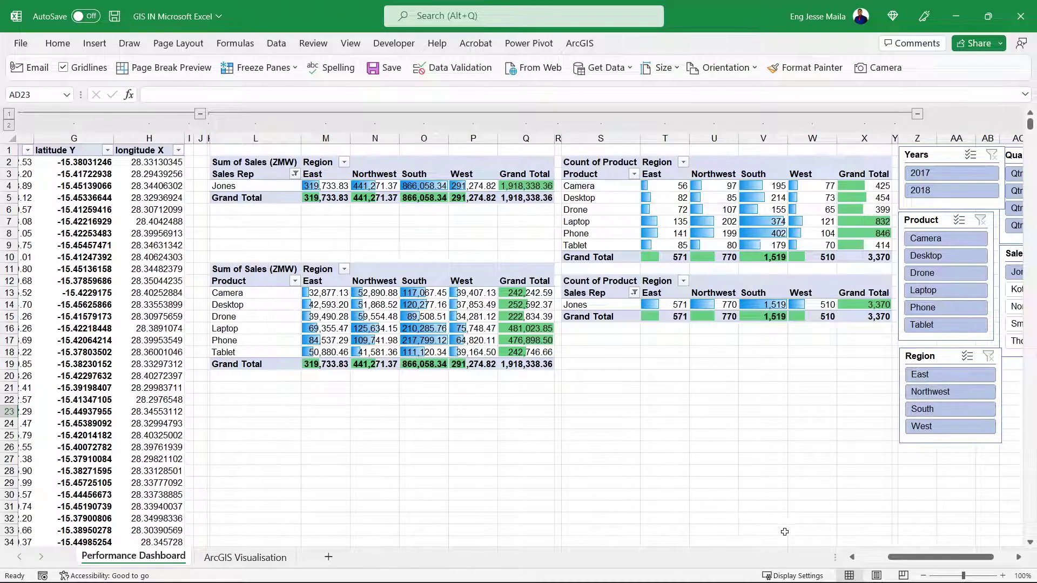
{"action": "left_click_drag", "start_coordinate": [911, 559], "coordinate": [922, 559]}
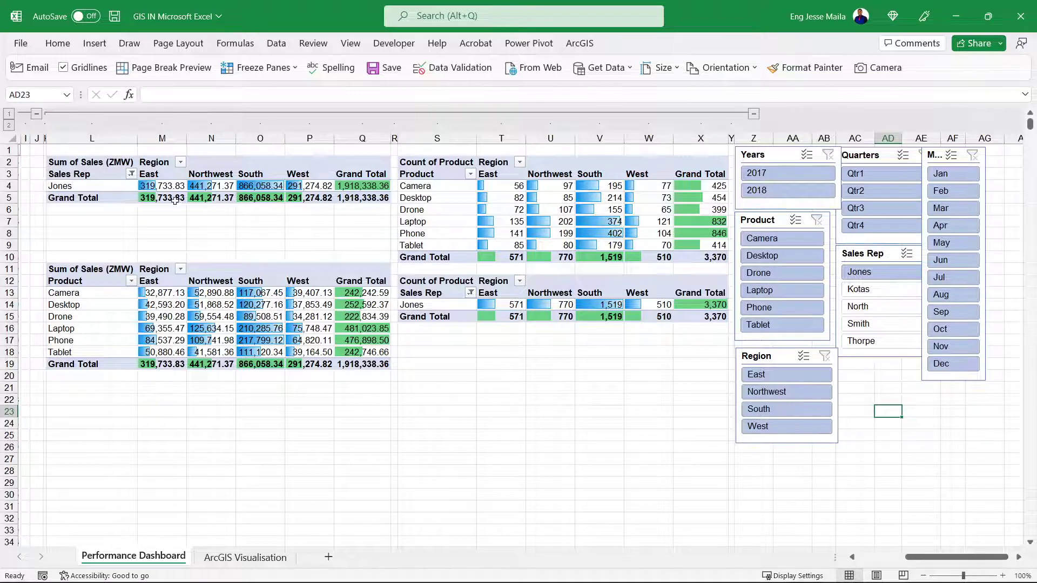
Clear the Sales Rep filter from the pivot tables and examine the sales sums and product counts by region
{"action": "left_click", "coordinate": [131, 174]}
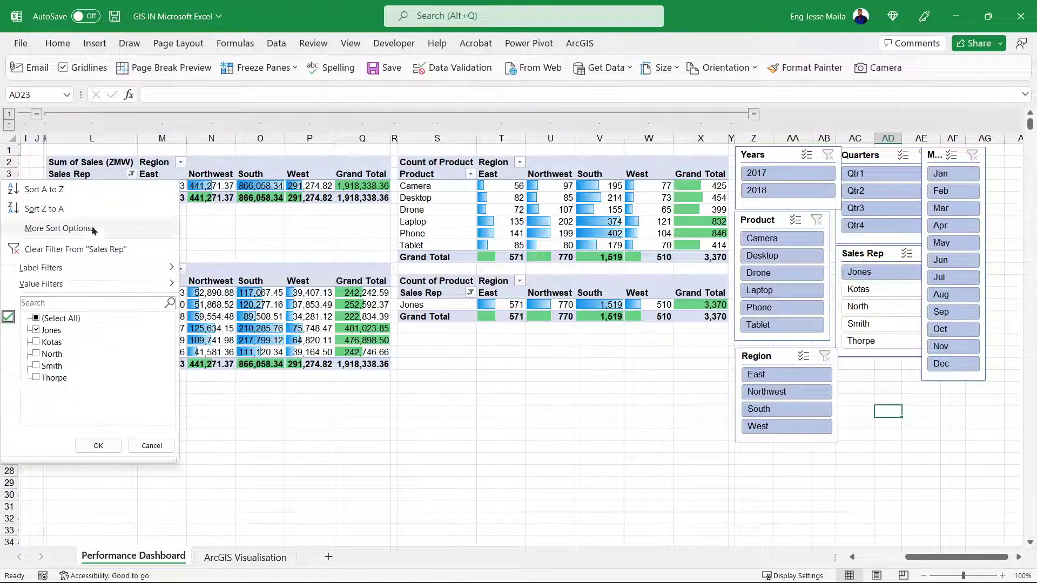
{"action": "left_click", "coordinate": [93, 246]}
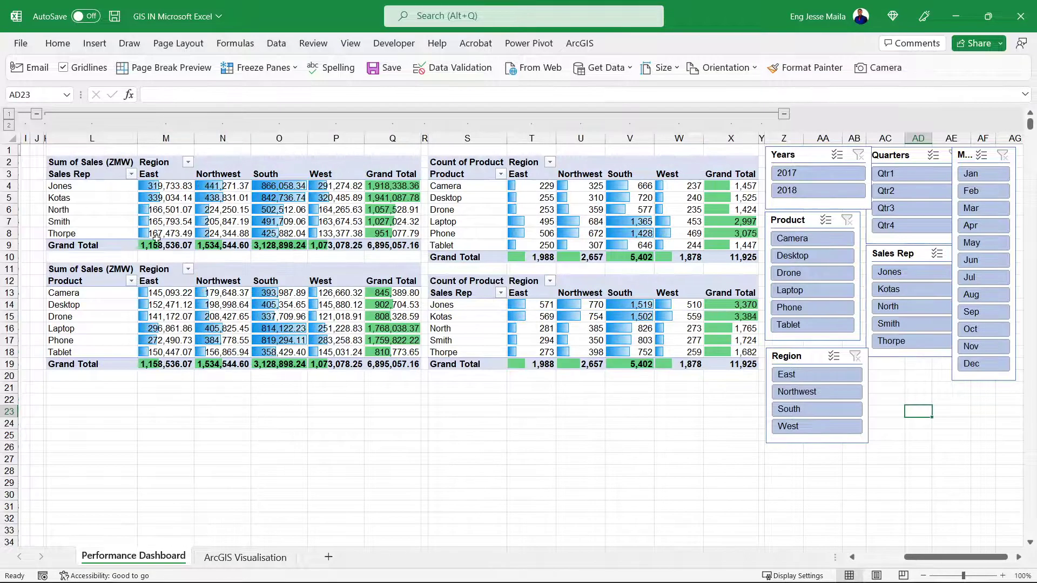
{"action": "mouse_move", "coordinate": [206, 293]}
{"action": "mouse_move", "coordinate": [263, 246]}
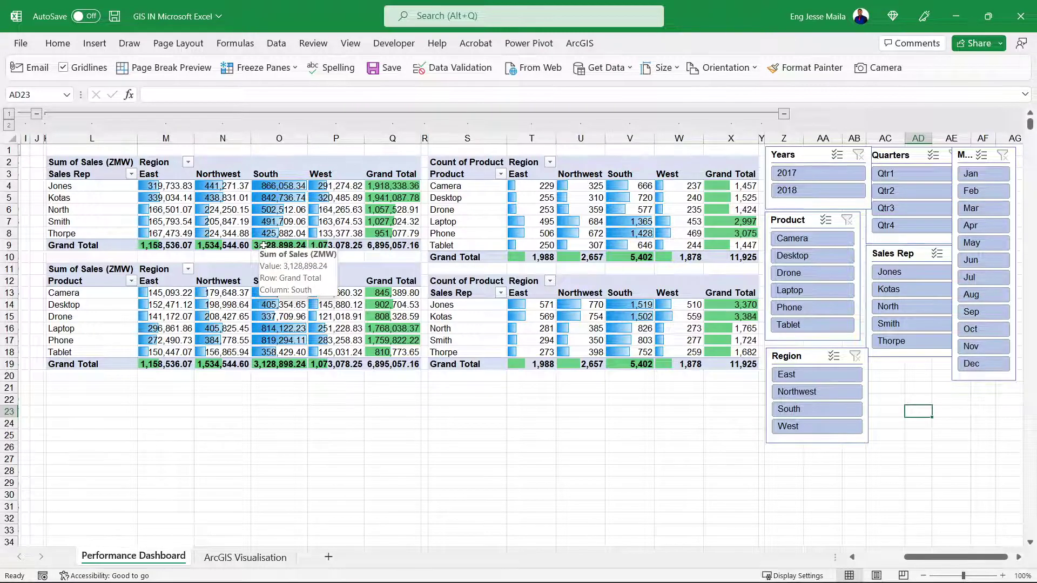
{"action": "mouse_move", "coordinate": [139, 190]}
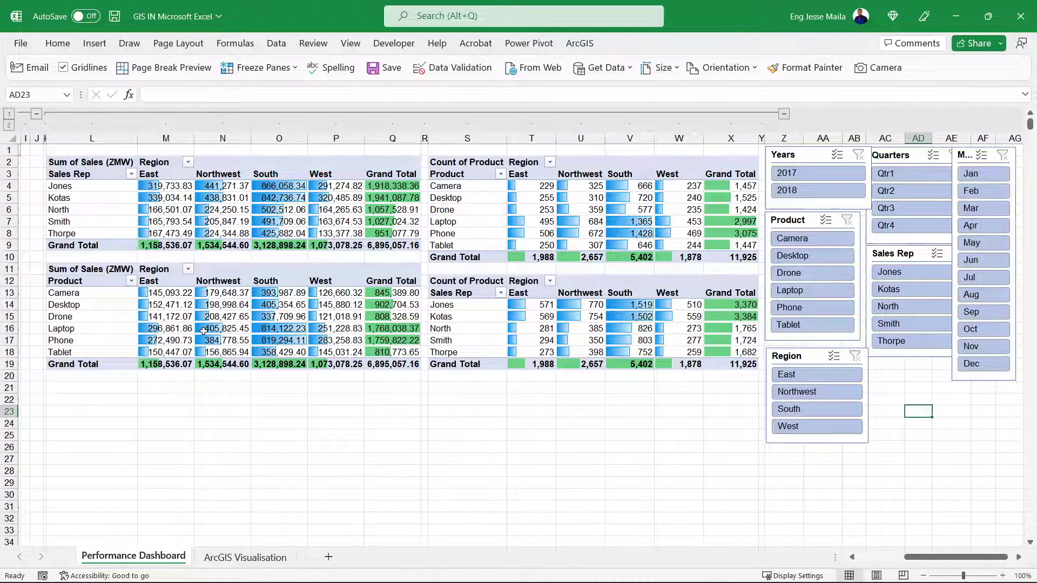
{"action": "mouse_move", "coordinate": [203, 331]}
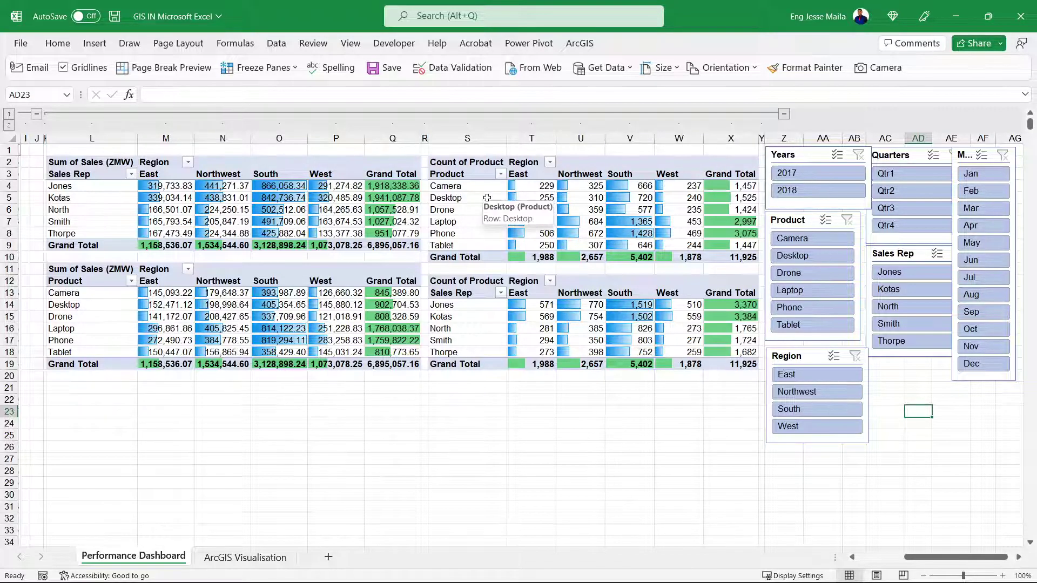
{"action": "mouse_move", "coordinate": [559, 233]}
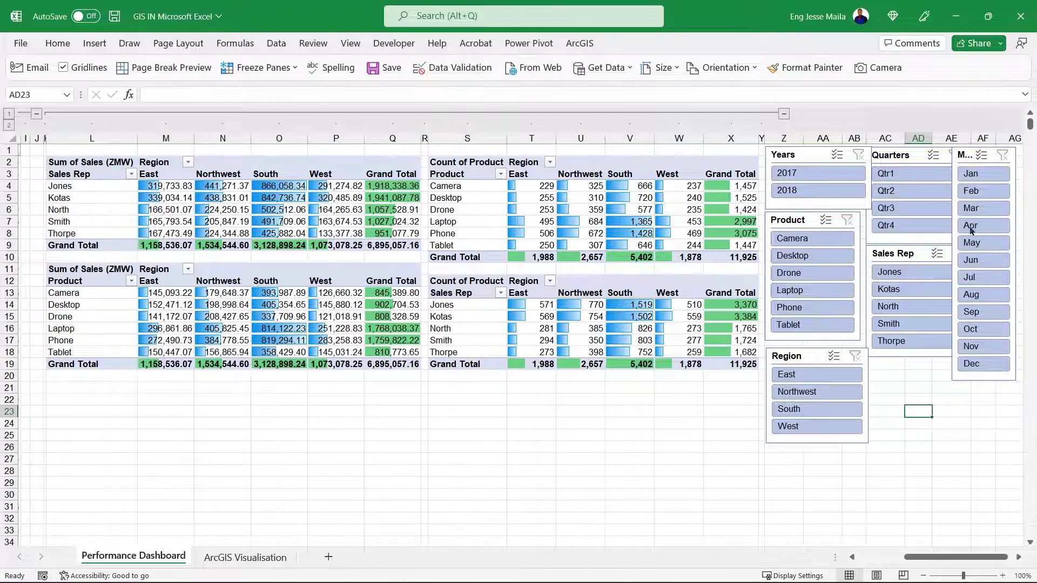
Filter the dashboard with the slicers to year 2018, Qtr3, month Aug and the first sales rep
{"action": "left_click", "coordinate": [814, 190]}
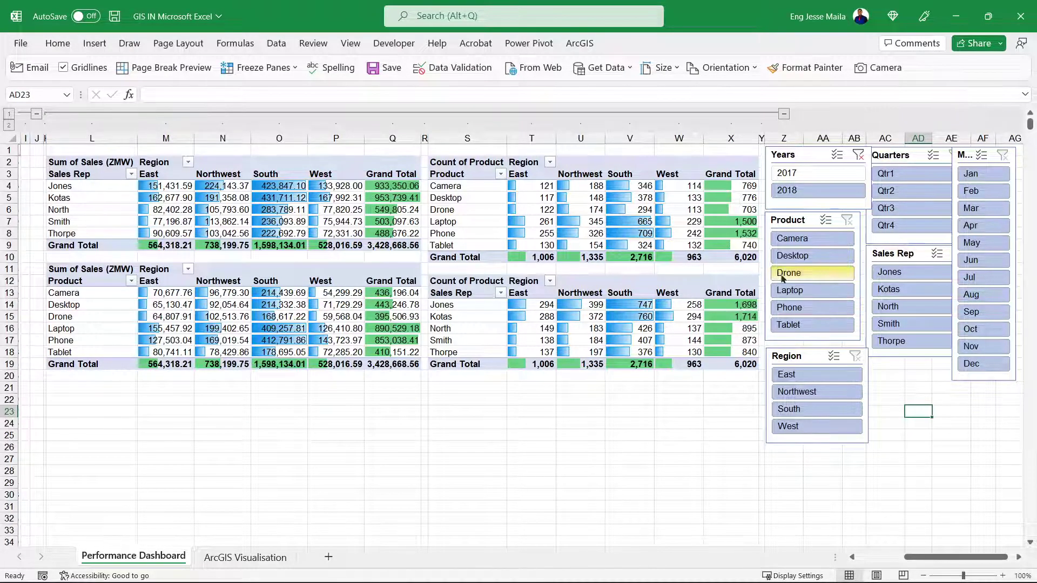
{"action": "left_click", "coordinate": [890, 210]}
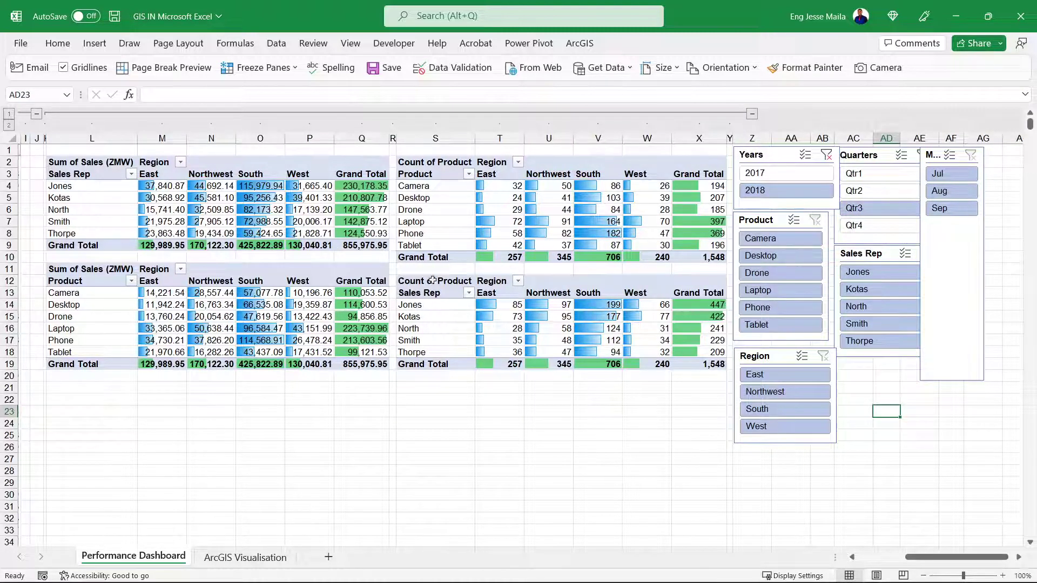
{"action": "left_click", "coordinate": [945, 193]}
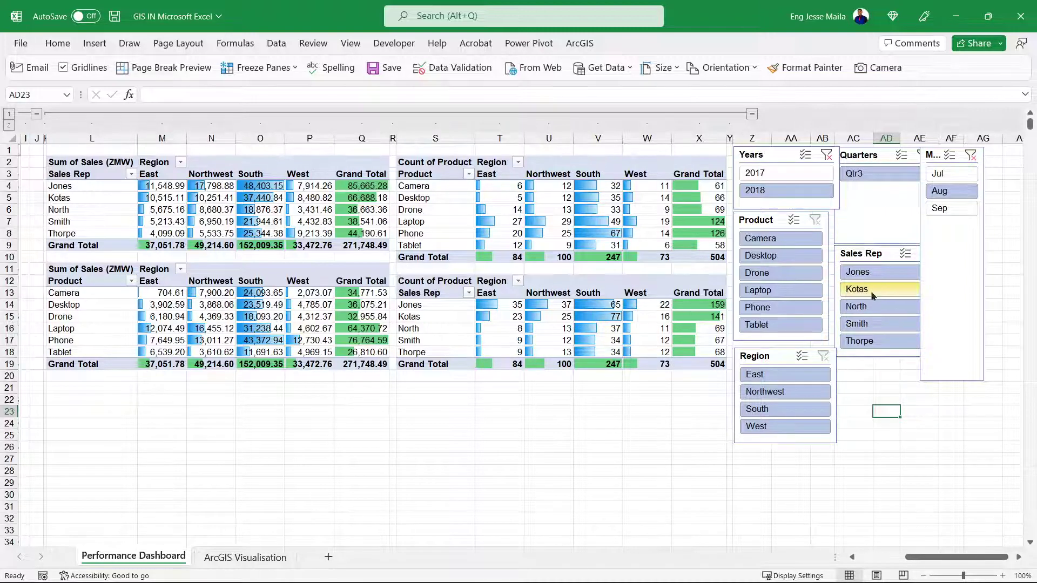
{"action": "left_click", "coordinate": [856, 272]}
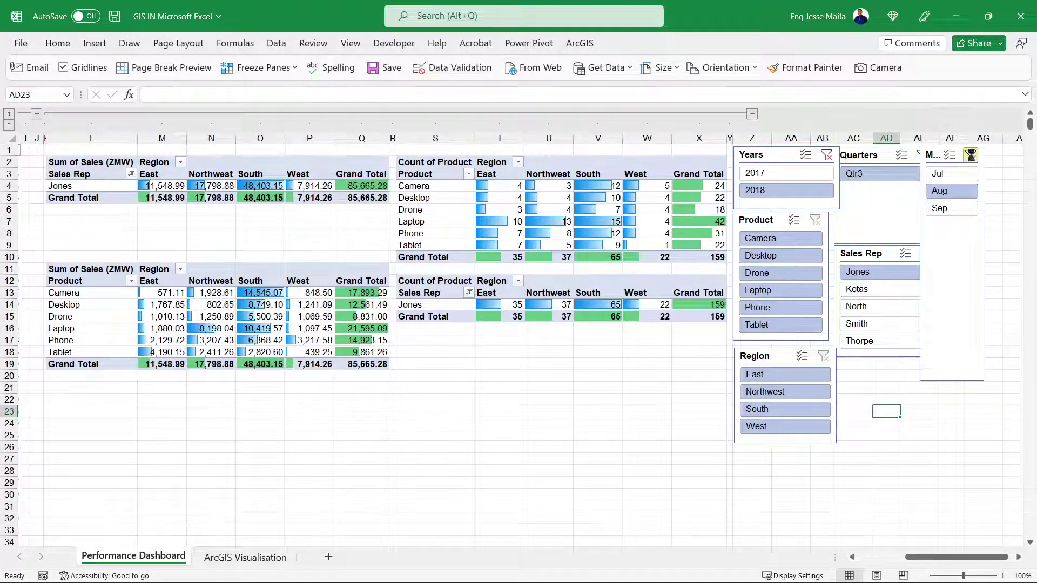
Clear the month and Years slicer filters and turn on multi-select for the Sales Rep slicer
{"action": "left_click", "coordinate": [970, 155]}
{"action": "left_click", "coordinate": [826, 155]}
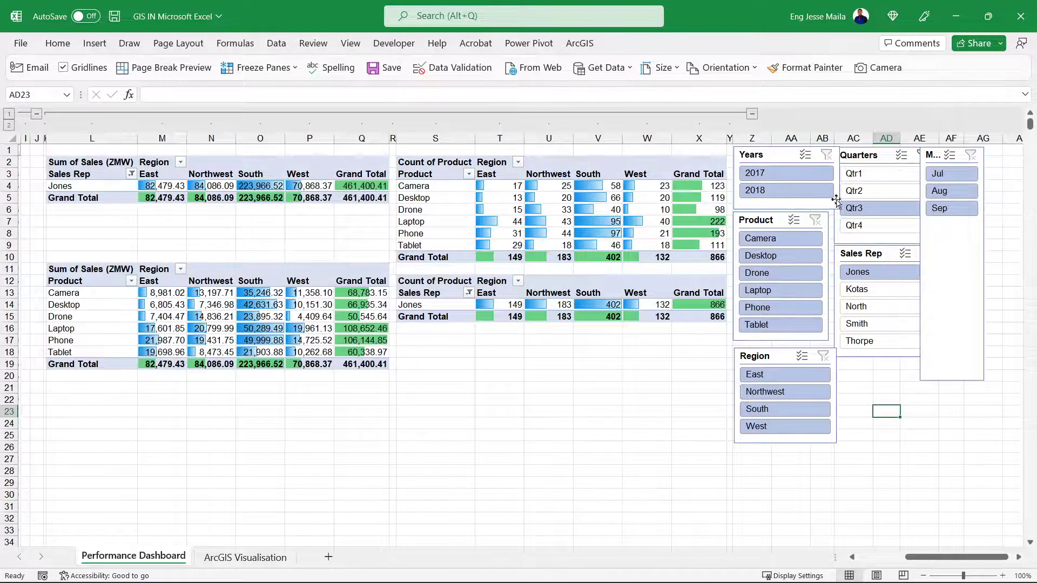
{"action": "left_click", "coordinate": [905, 255]}
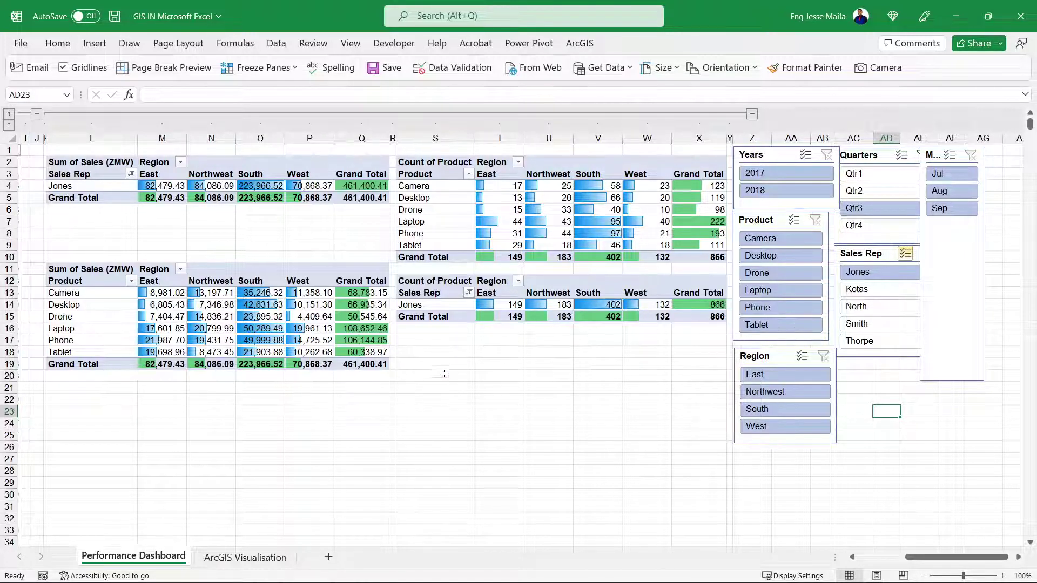
From the ArcGIS Visualisation sheet, search the Office Add-ins store for "Arcgis"
{"action": "left_click", "coordinate": [250, 557]}
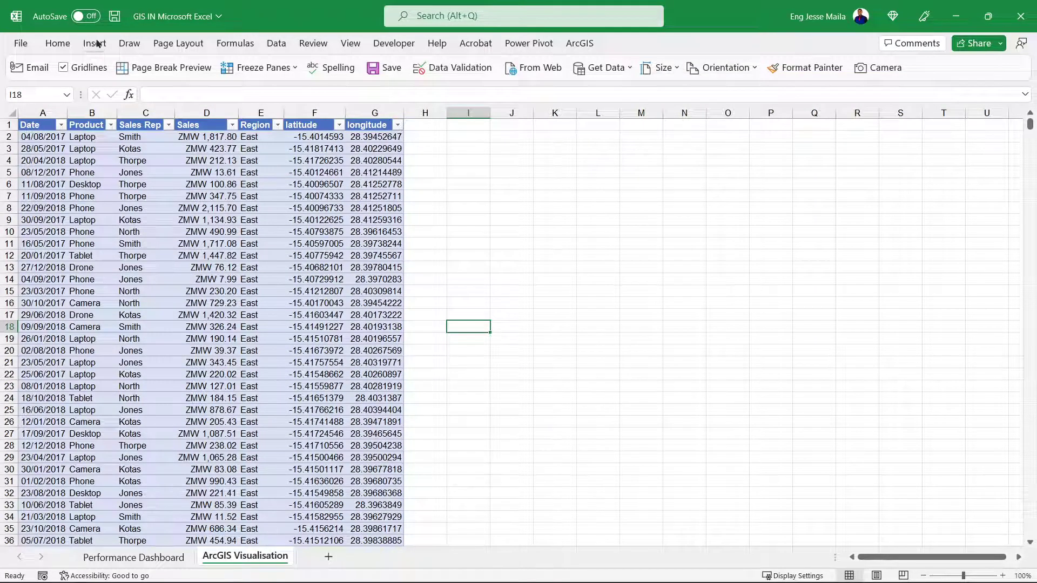
{"action": "left_click", "coordinate": [97, 44]}
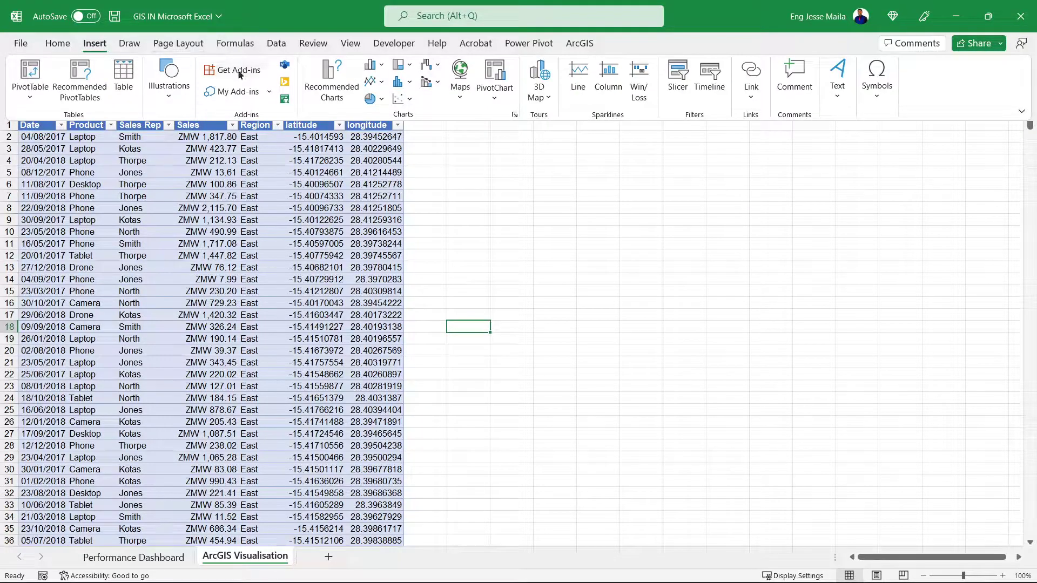
{"action": "left_click", "coordinate": [259, 76]}
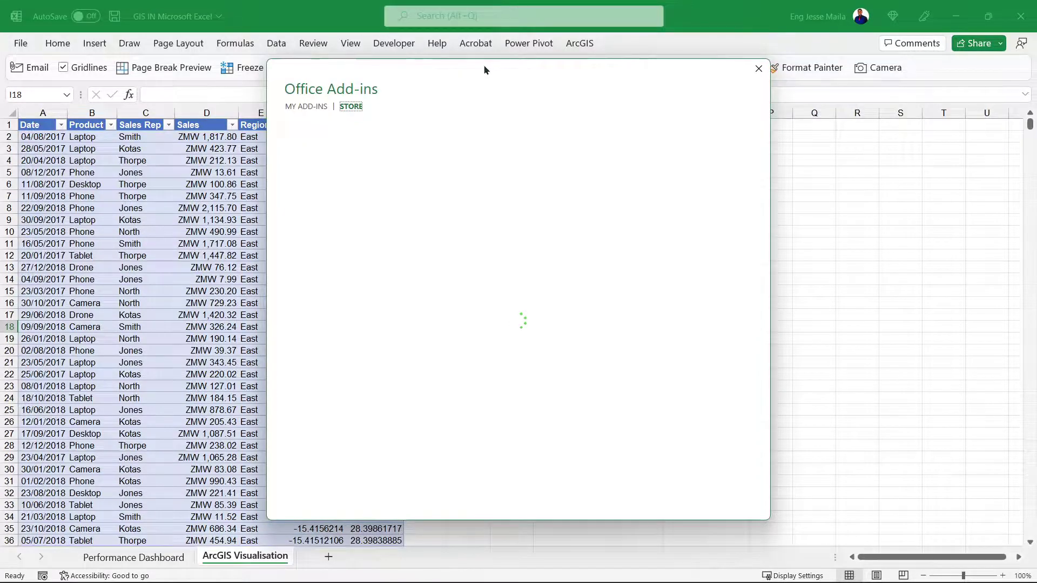
{"action": "left_click_drag", "start_coordinate": [483, 67], "coordinate": [586, 72]}
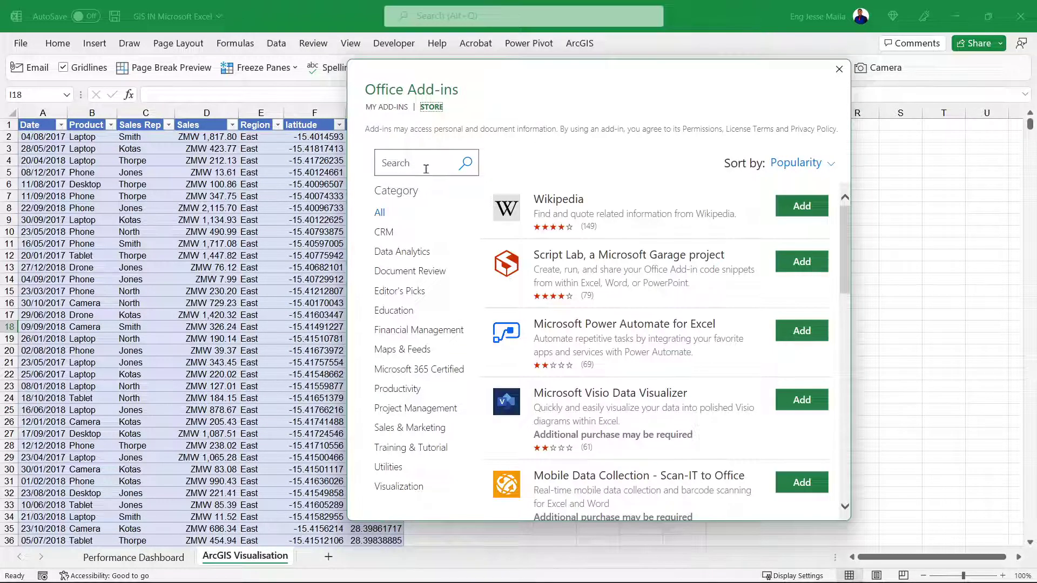
{"action": "left_click", "coordinate": [426, 169]}
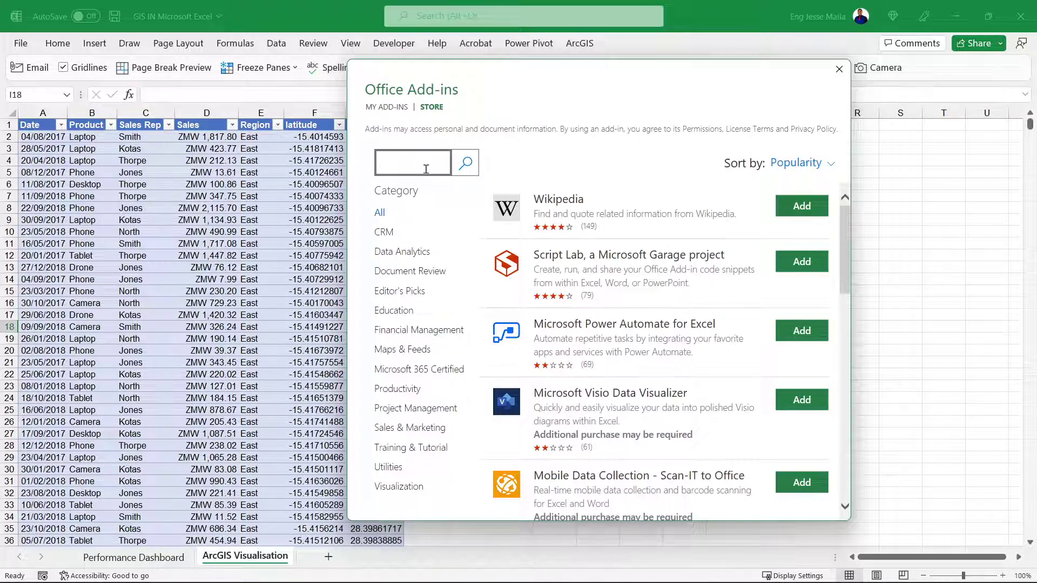
{"action": "type", "text": "Arcgis"}
{"action": "key", "text": "Return"}
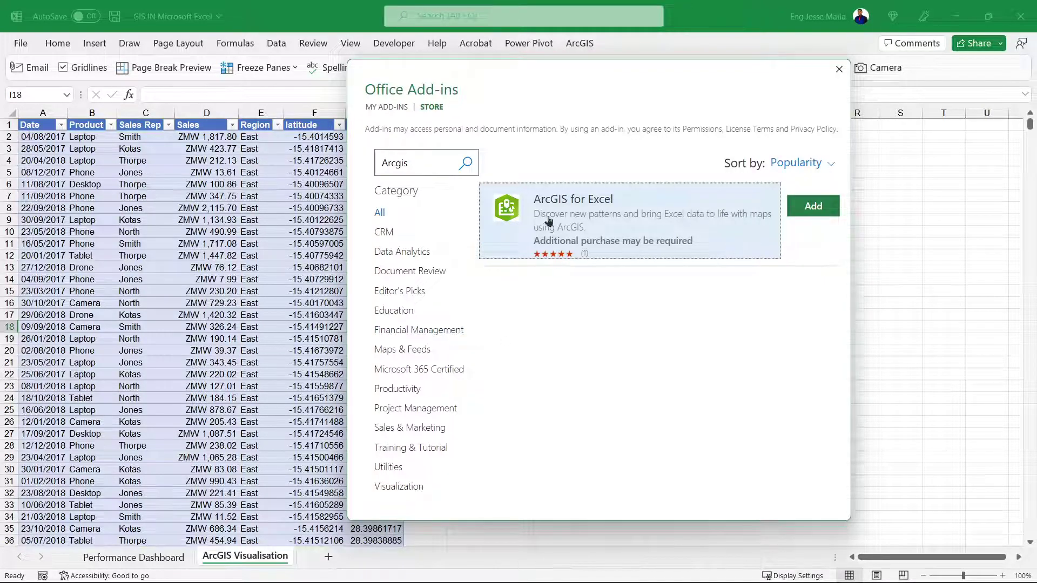
Add the ArcGIS for Excel add-in and agree to its license terms and conditions
{"action": "left_click", "coordinate": [799, 205]}
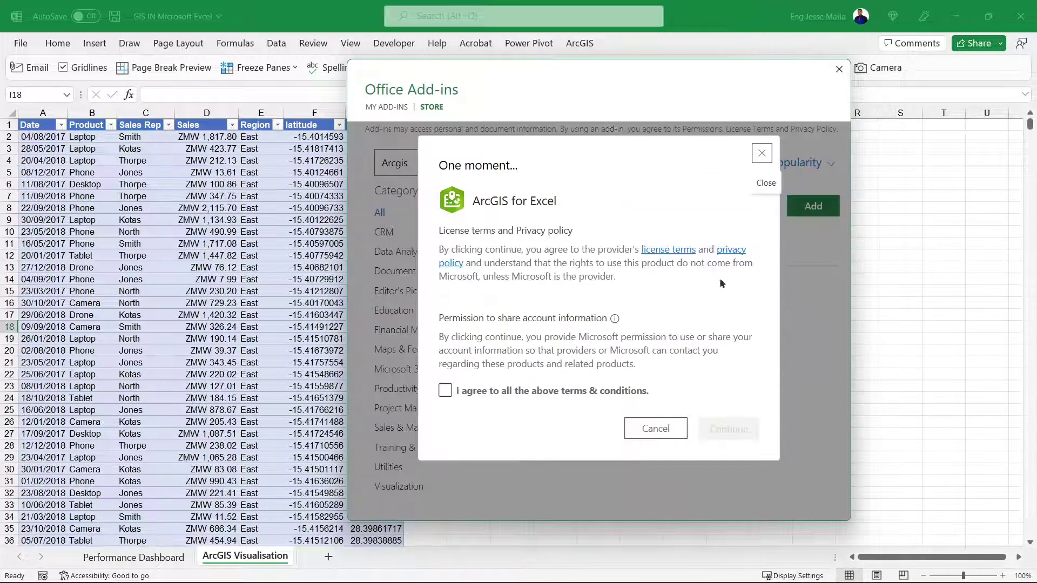
{"action": "left_click", "coordinate": [452, 391]}
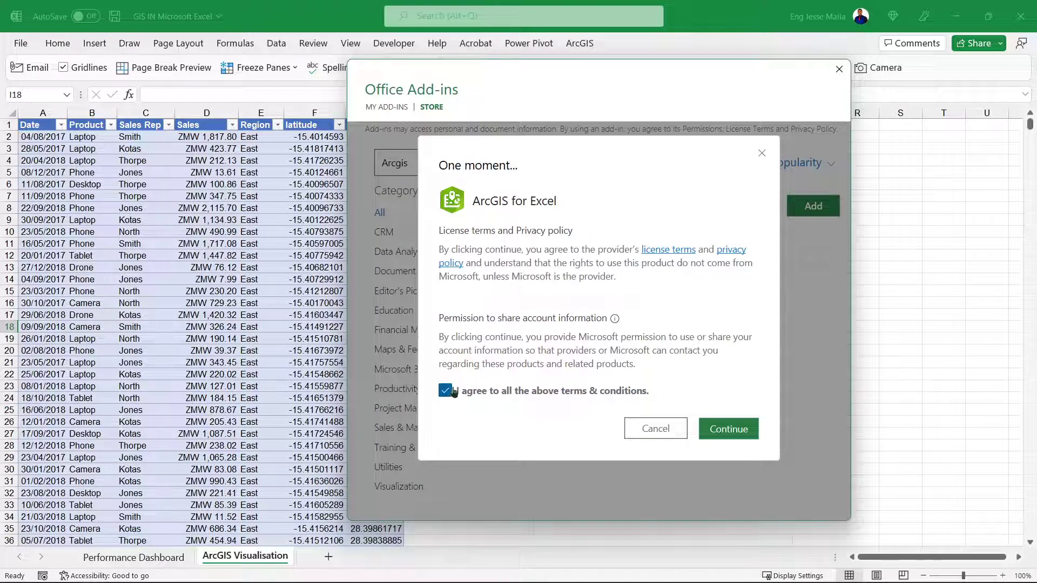
{"action": "left_click", "coordinate": [725, 429]}
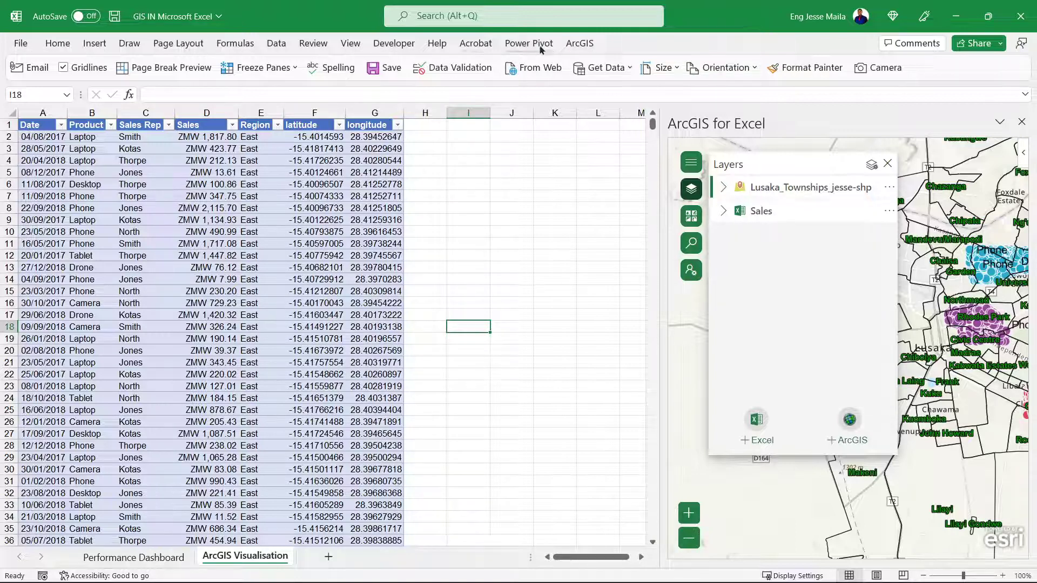
Close the ArcGIS for Excel map pane and display the add-in's map commands
{"action": "left_click", "coordinate": [581, 46]}
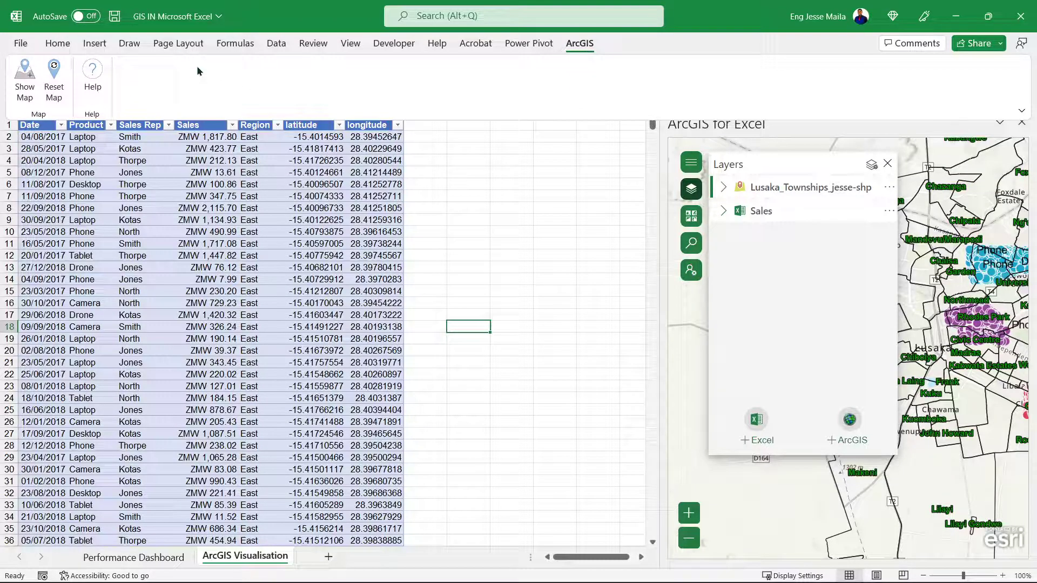
{"action": "left_click", "coordinate": [1021, 122]}
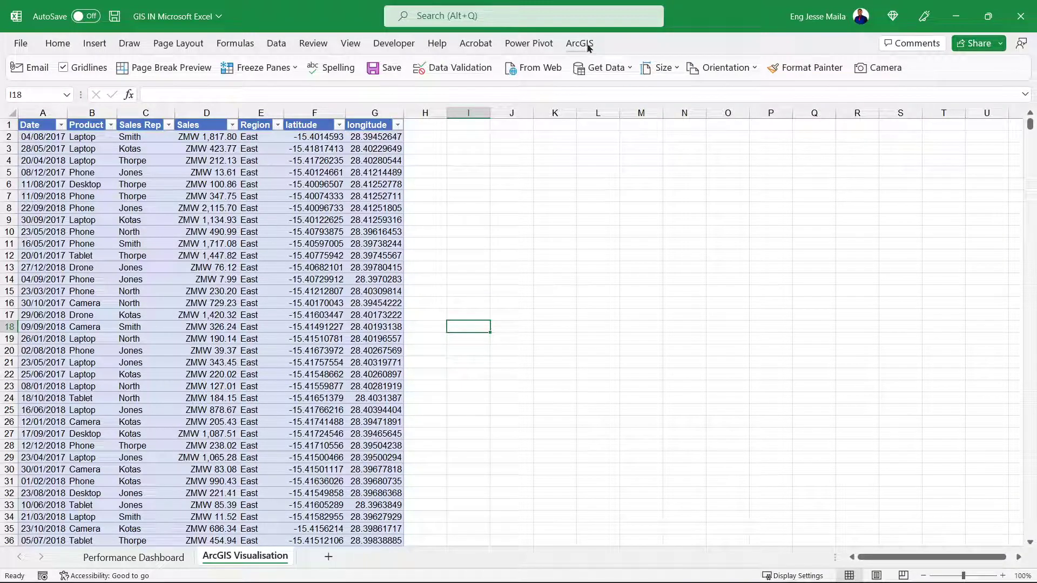
{"action": "left_click", "coordinate": [589, 48]}
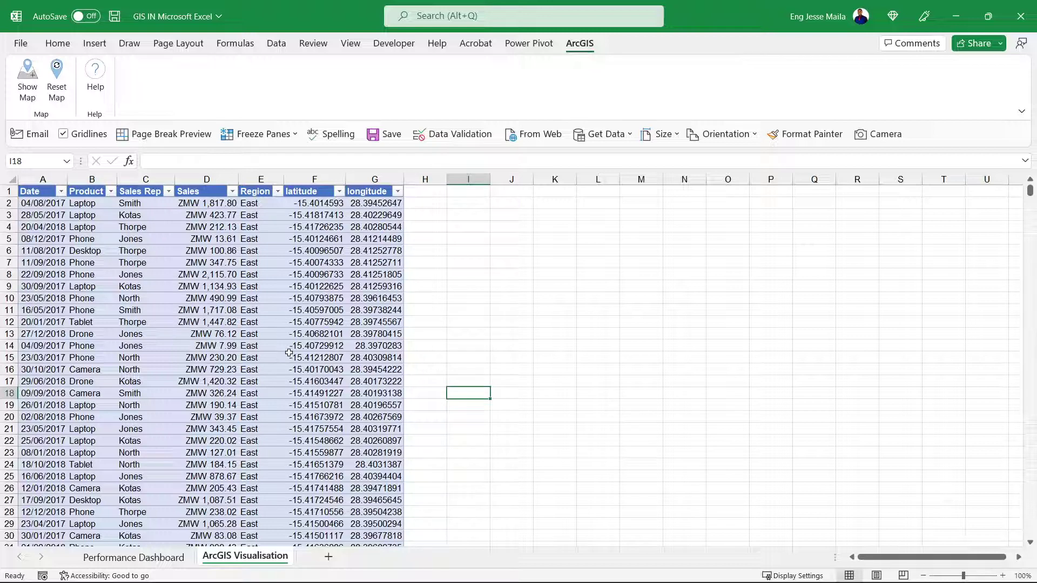
Examine the latitude, longitude and Sales columns of the data table on the ArcGIS Visualisation sheet
{"action": "left_click", "coordinate": [294, 311]}
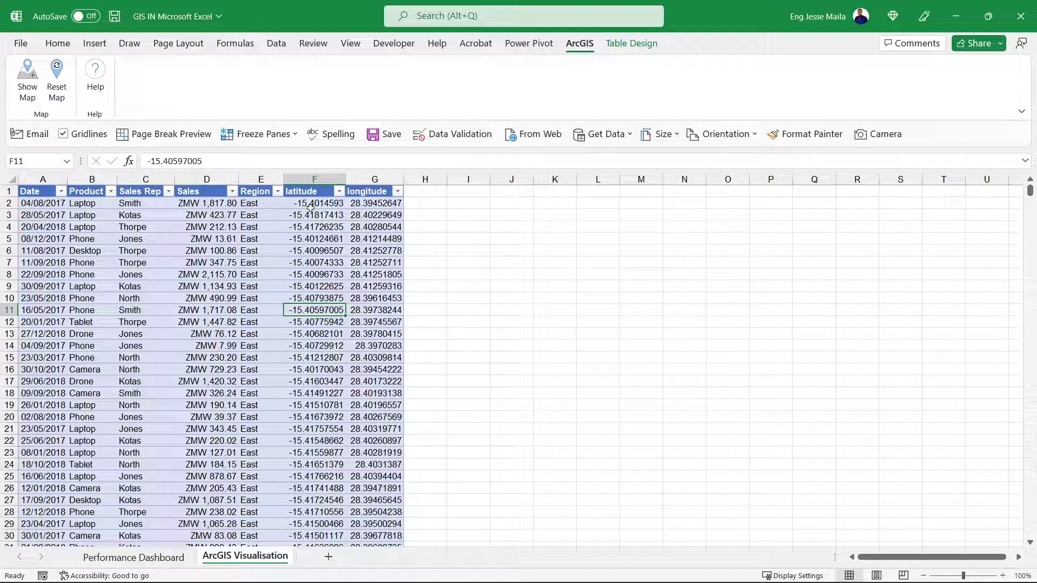
{"action": "left_click_drag", "start_coordinate": [317, 206], "coordinate": [373, 298]}
{"action": "mouse_move", "coordinate": [214, 263]}
{"action": "left_mouse_down"}
{"action": "mouse_move", "coordinate": [254, 251]}
{"action": "mouse_move", "coordinate": [214, 261]}
{"action": "left_mouse_up"}
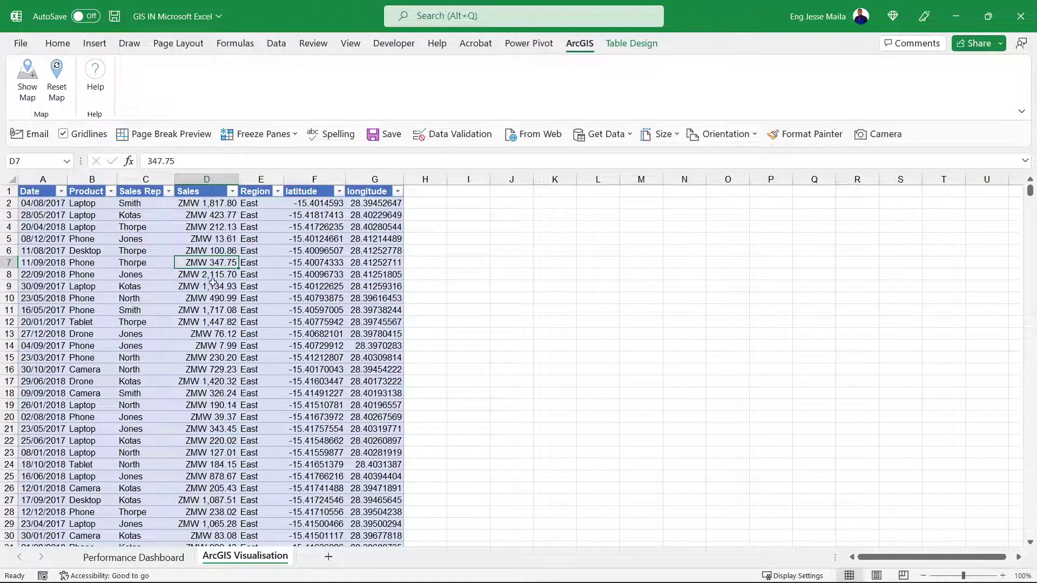
{"action": "left_click", "coordinate": [488, 274]}
{"action": "left_click", "coordinate": [518, 264]}
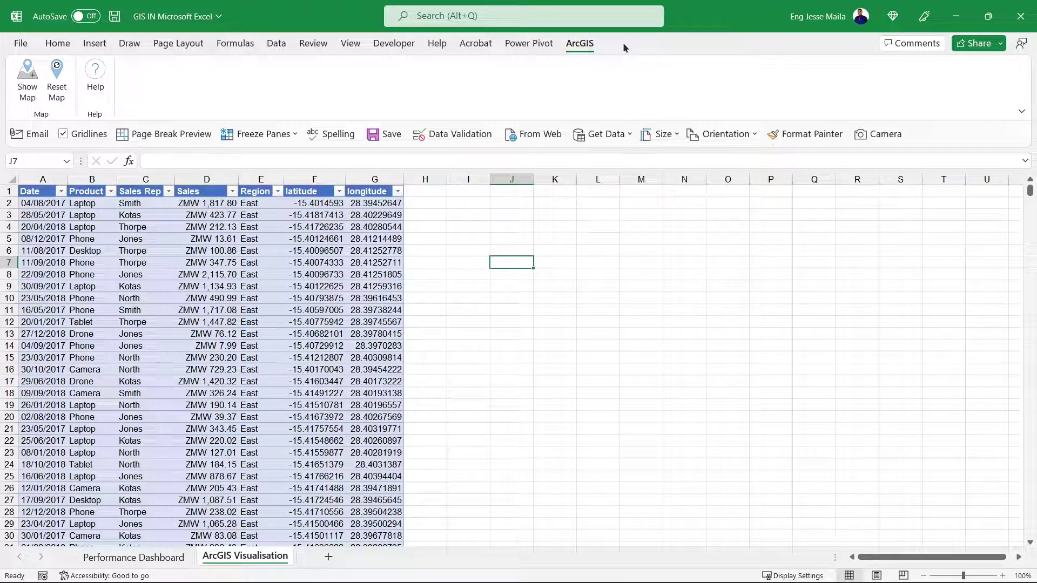
Check the table name assigned to the data table on the ArcGIS Visualisation sheet
{"action": "left_click", "coordinate": [294, 288]}
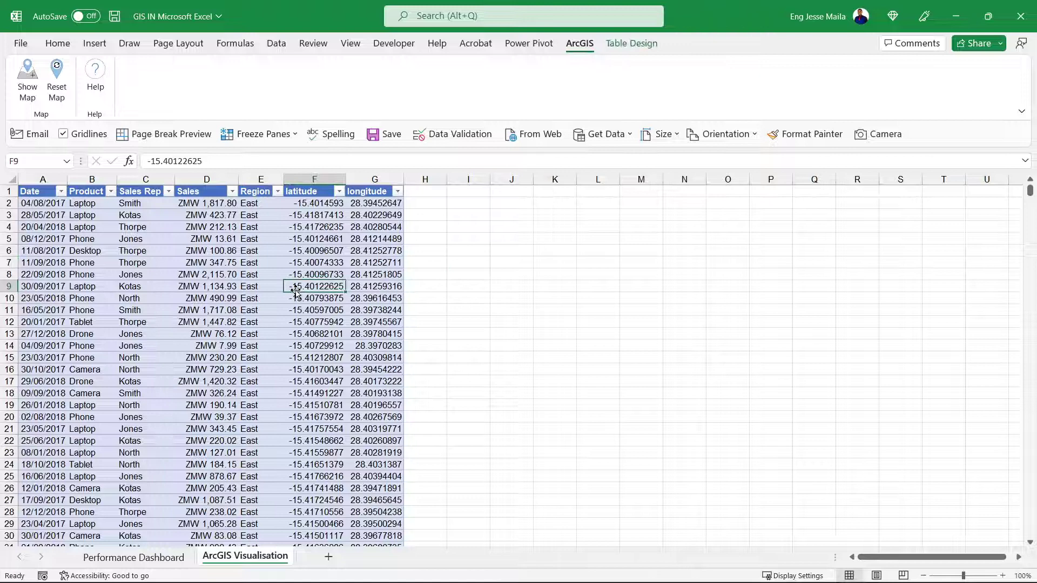
{"action": "left_click", "coordinate": [642, 43]}
{"action": "left_click", "coordinate": [39, 84]}
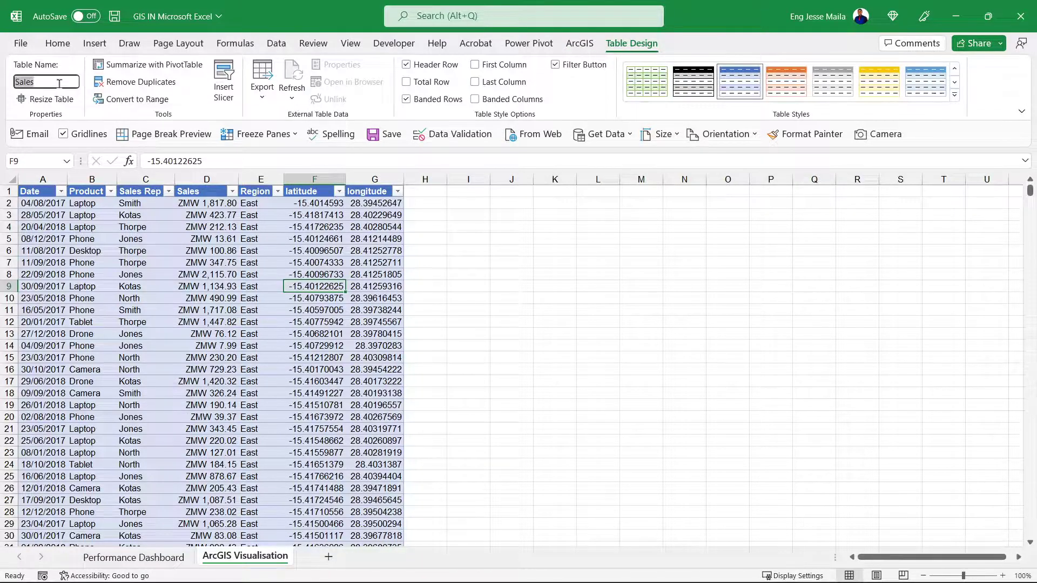
Go to the last row of the Sales table and examine how far its records extend
{"action": "left_click", "coordinate": [171, 289]}
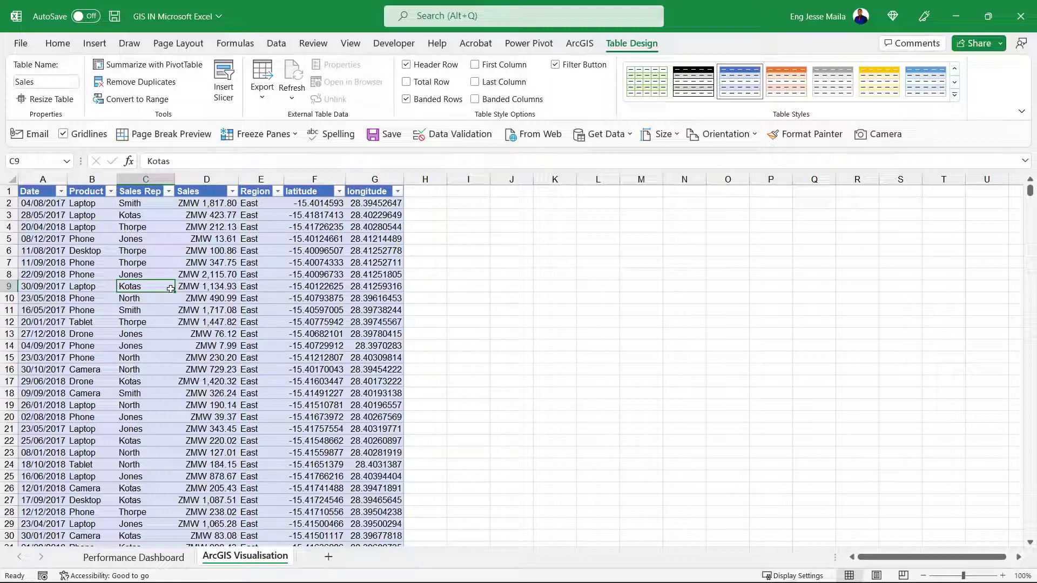
{"action": "left_click", "coordinate": [142, 326]}
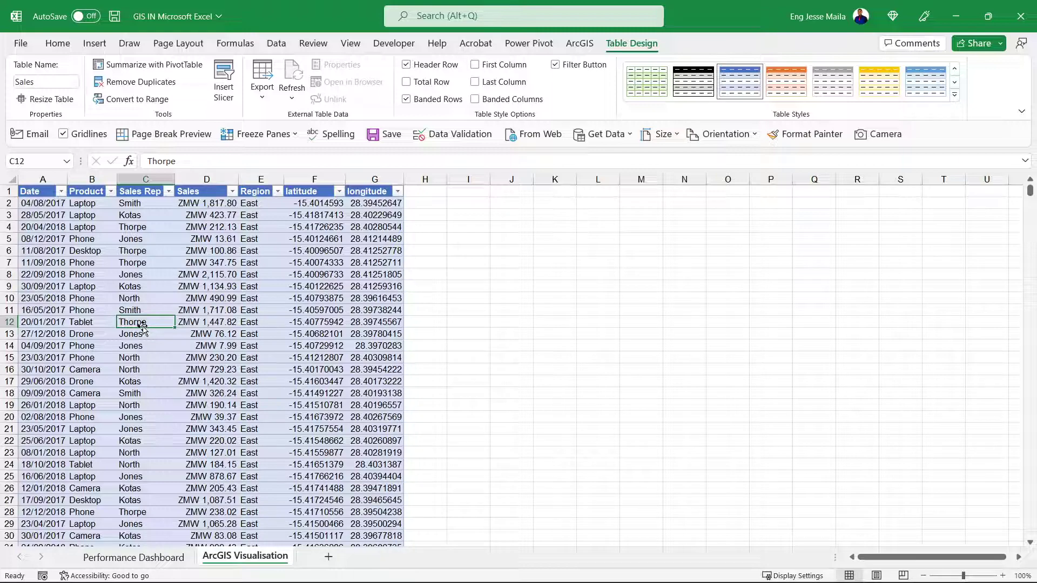
{"action": "key", "text": "ctrl+Down"}
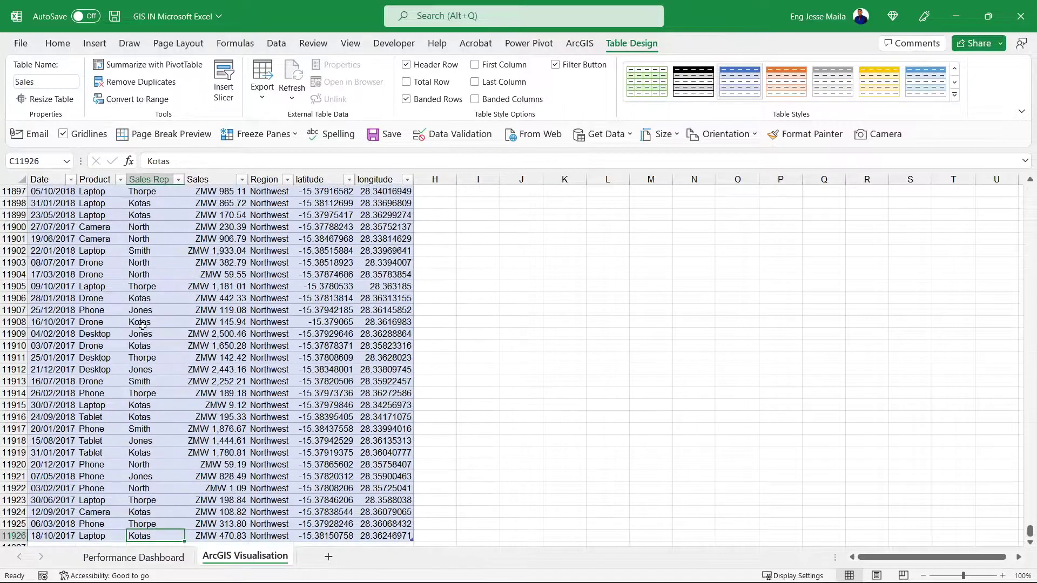
{"action": "scroll", "coordinate": [142, 325], "scroll_direction": "down", "scroll_amount": 1}
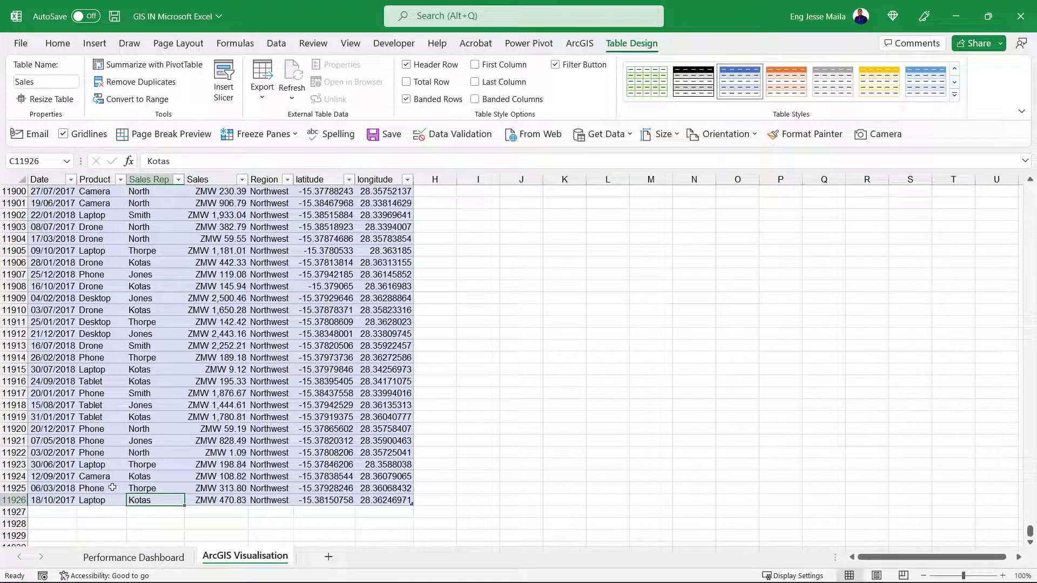
{"action": "left_click", "coordinate": [195, 466]}
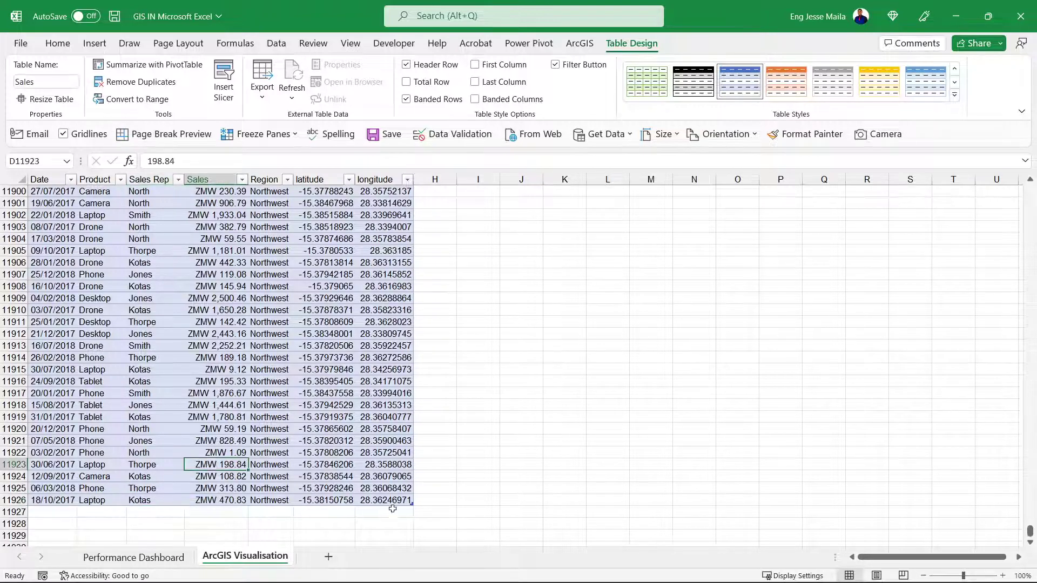
{"action": "scroll", "coordinate": [371, 440], "scroll_direction": "down", "scroll_amount": 2}
{"action": "scroll", "coordinate": [371, 440], "scroll_direction": "down", "scroll_amount": 2}
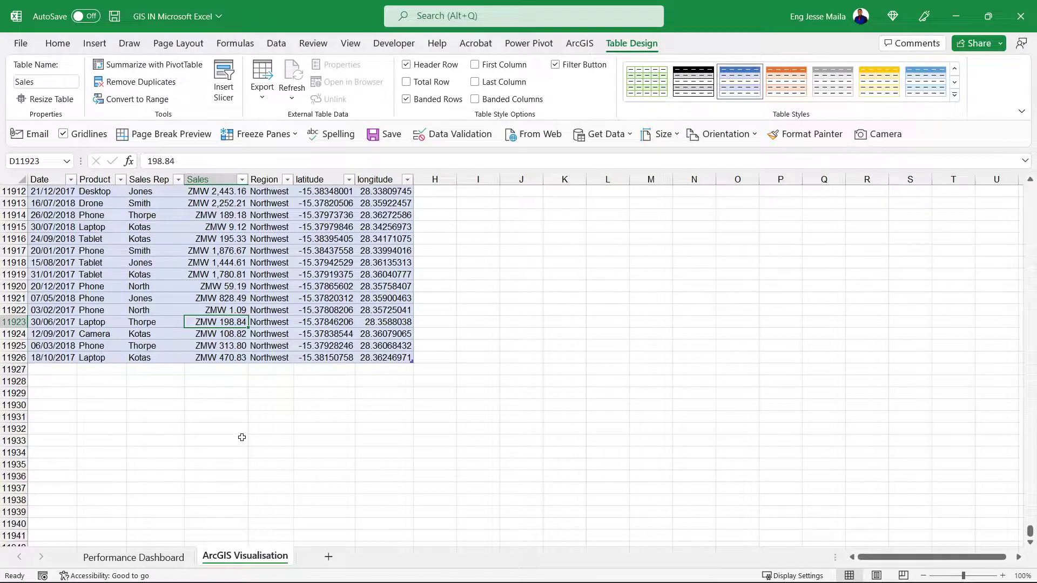
{"action": "scroll", "coordinate": [242, 436], "scroll_direction": "down", "scroll_amount": 1}
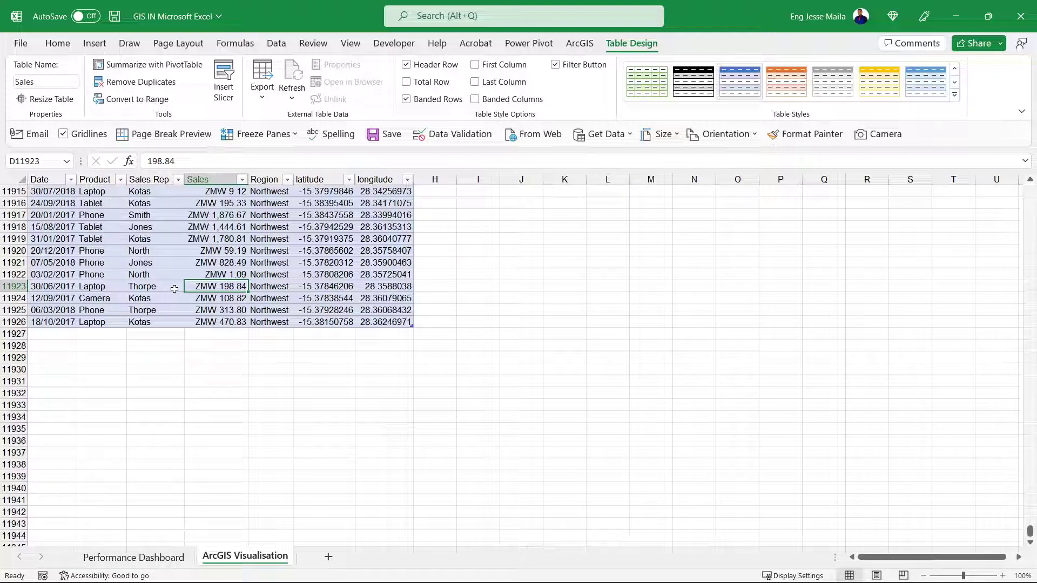
Review the Performance Dashboard sheet, and return to the latitude header of the table on the ArcGIS Visualisation sheet
{"action": "left_click", "coordinate": [123, 557]}
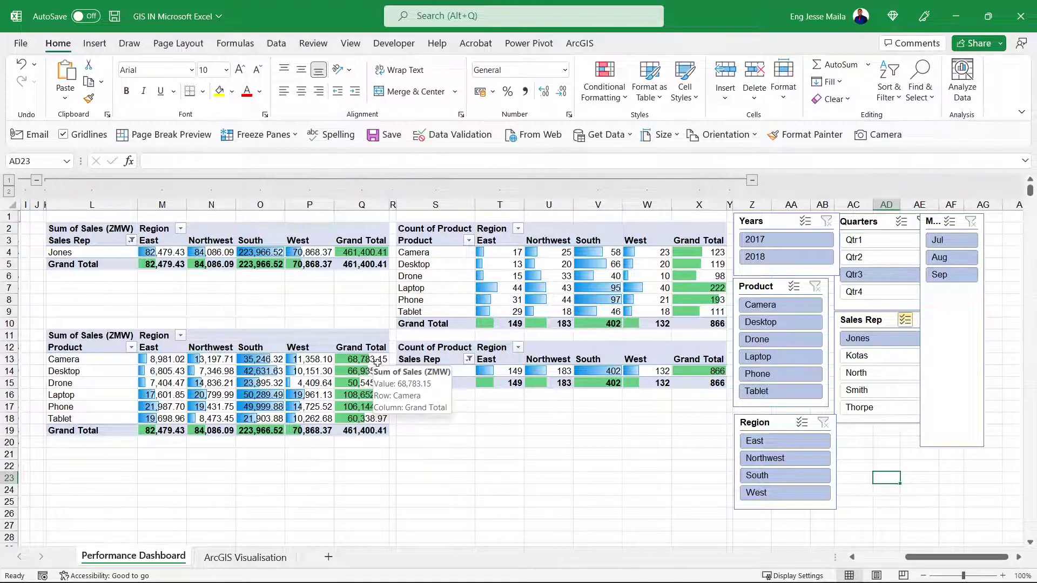
{"action": "left_click", "coordinate": [580, 44]}
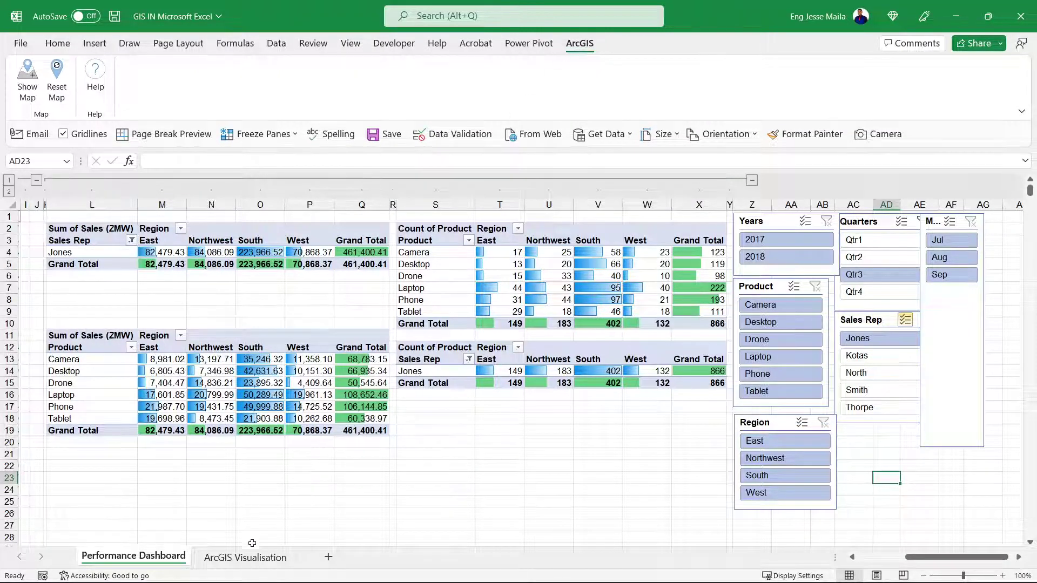
{"action": "left_click", "coordinate": [250, 562]}
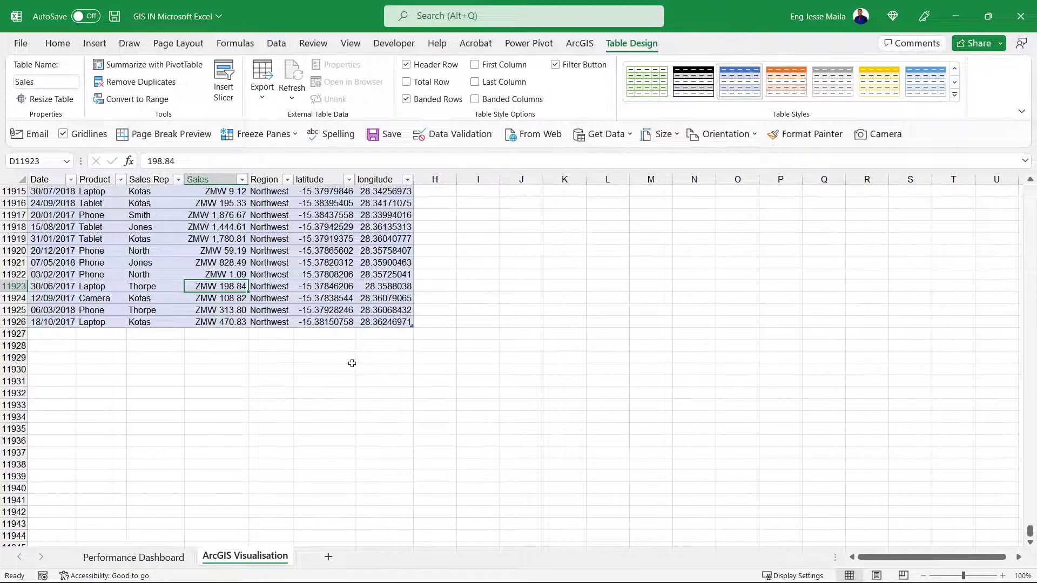
{"action": "scroll", "coordinate": [352, 364], "scroll_direction": "up", "scroll_amount": 2}
{"action": "left_click", "coordinate": [353, 367]}
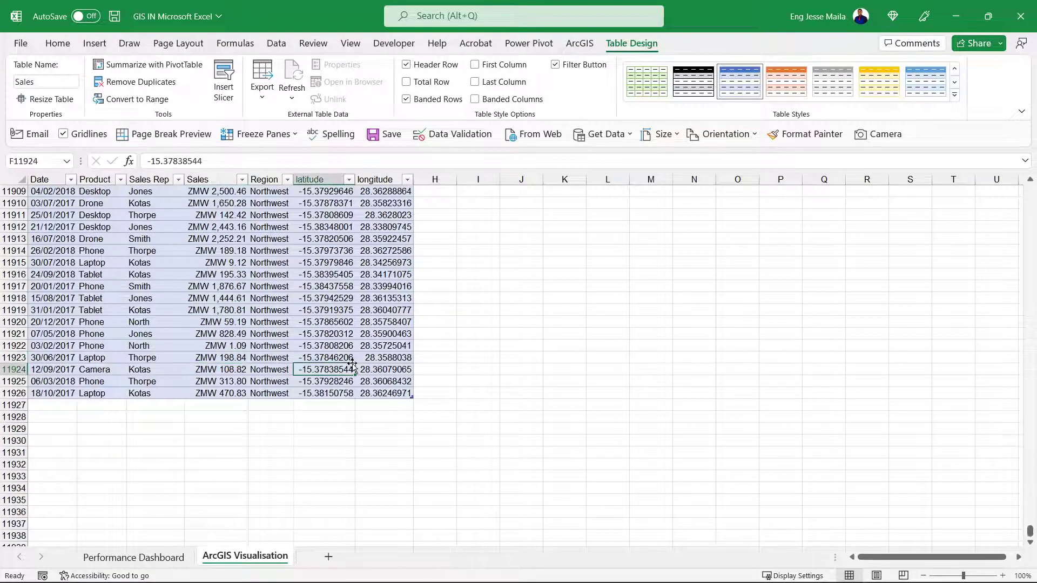
{"action": "key", "text": "ctrl+Up"}
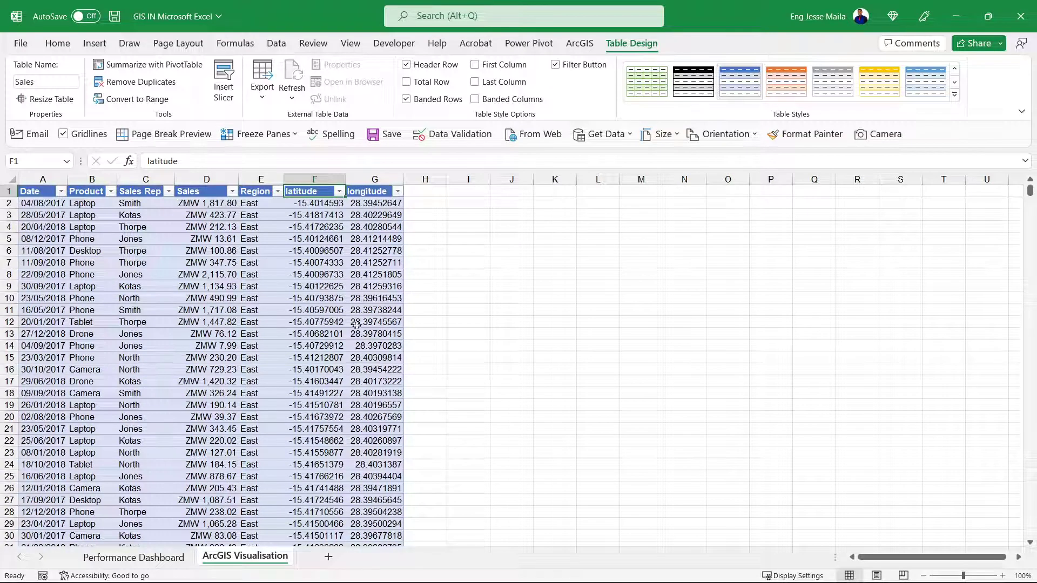
Show the ArcGIS map beside the sales table, widen its pane and close the layers list
{"action": "left_click", "coordinate": [580, 44]}
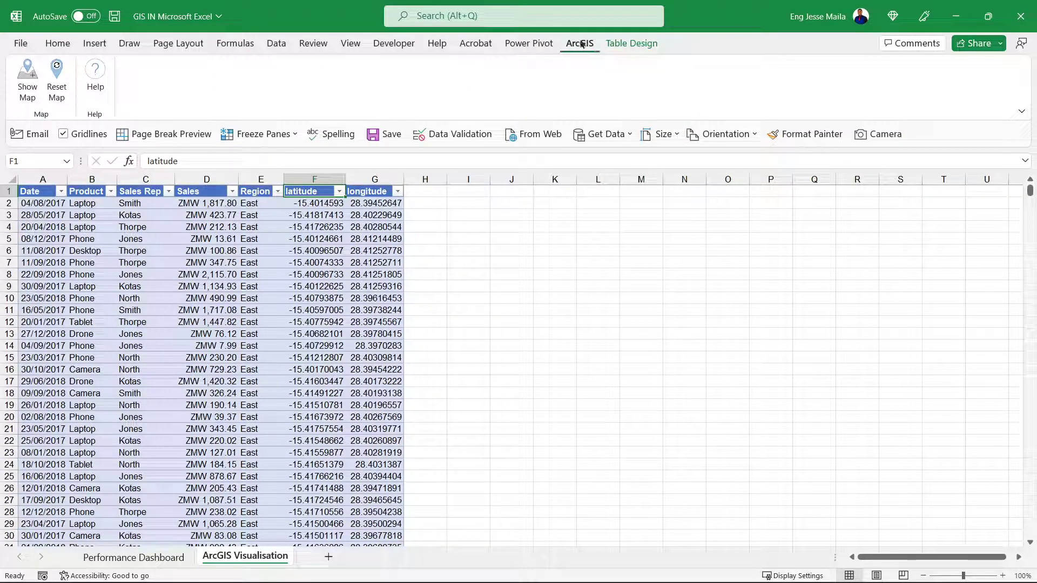
{"action": "left_click", "coordinate": [27, 90]}
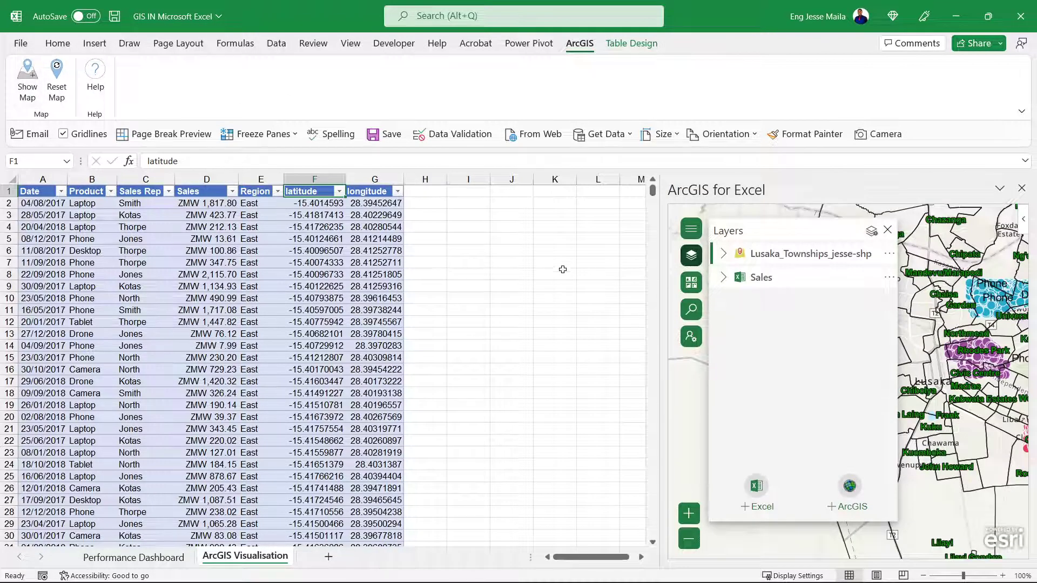
{"action": "left_click_drag", "start_coordinate": [663, 329], "coordinate": [534, 313]}
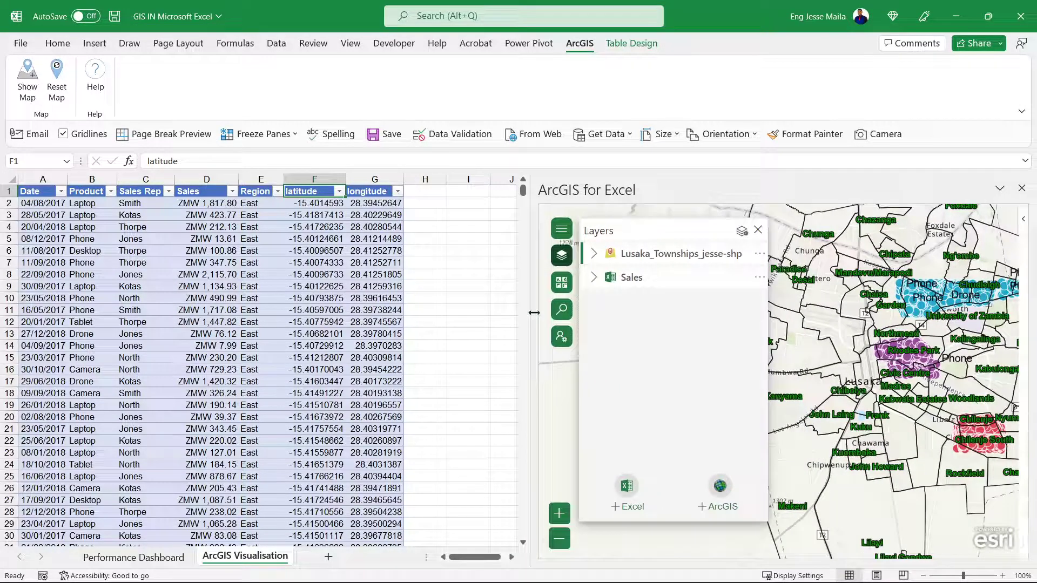
{"action": "left_click", "coordinate": [758, 230]}
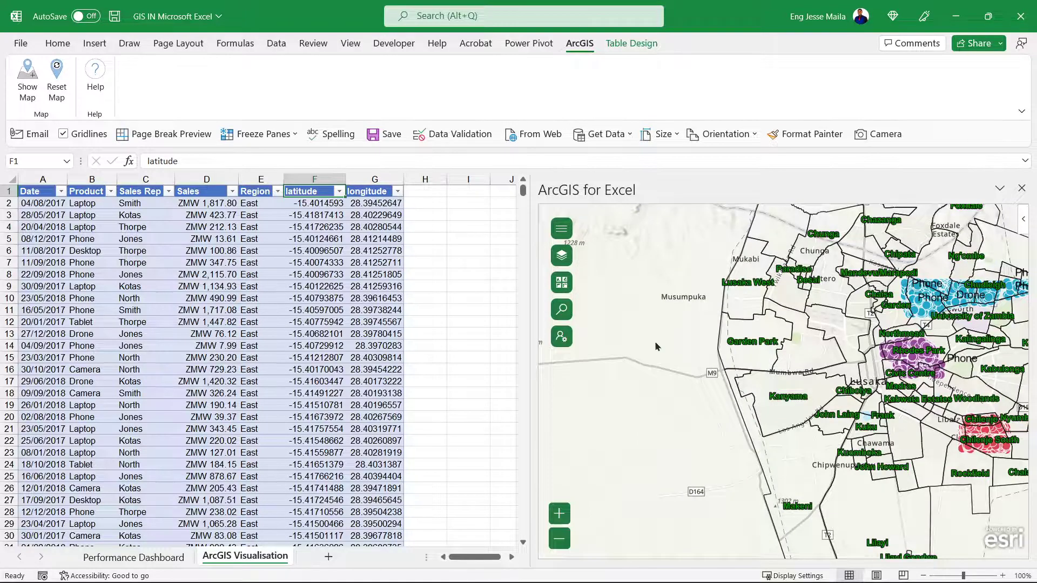
Examine the sales points and the Lusaka township boundaries on the map at different zoom levels
{"action": "scroll", "coordinate": [645, 331], "scroll_direction": "down", "scroll_amount": 1}
{"action": "scroll", "coordinate": [838, 335], "scroll_direction": "up", "scroll_amount": 1}
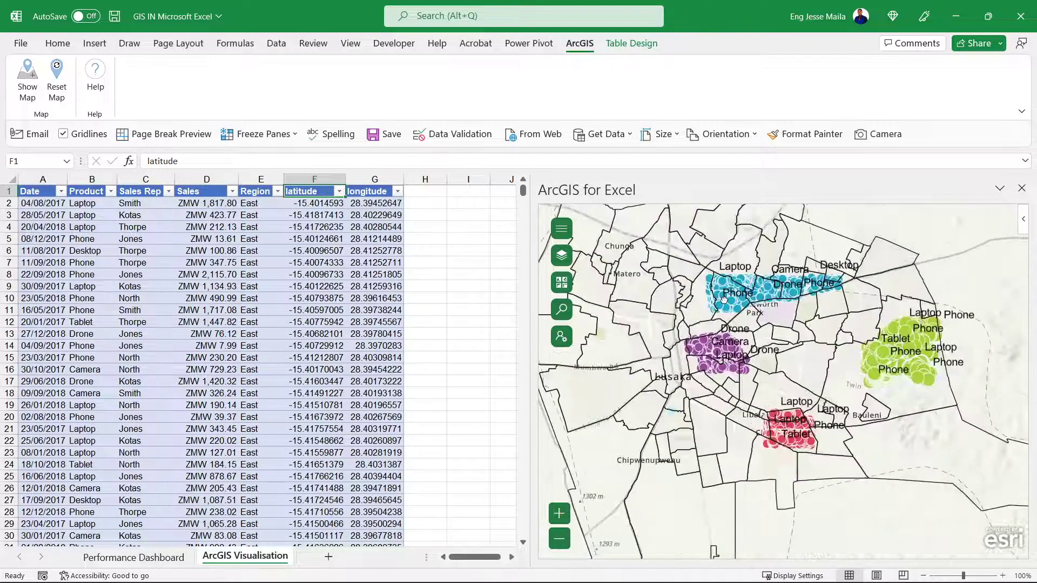
{"action": "scroll", "coordinate": [725, 306], "scroll_direction": "down", "scroll_amount": 1}
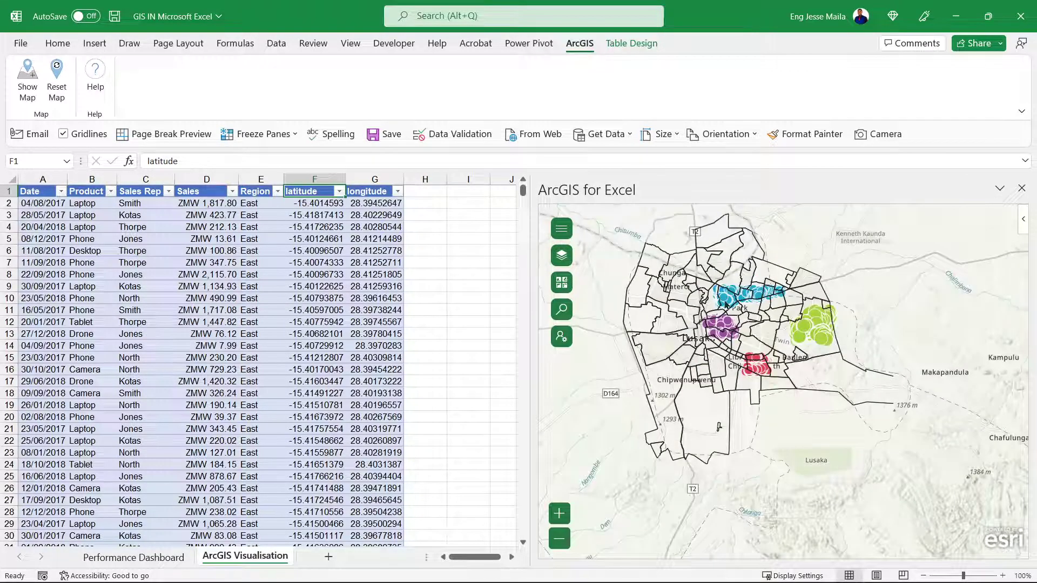
{"action": "scroll", "coordinate": [730, 300], "scroll_direction": "down", "scroll_amount": 1}
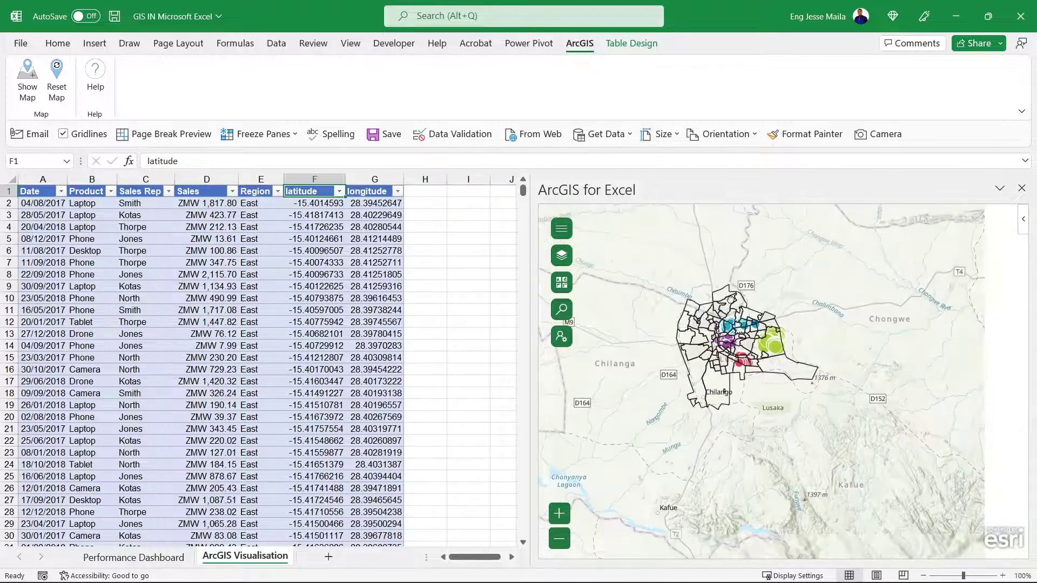
{"action": "scroll", "coordinate": [730, 300], "scroll_direction": "up", "scroll_amount": 1}
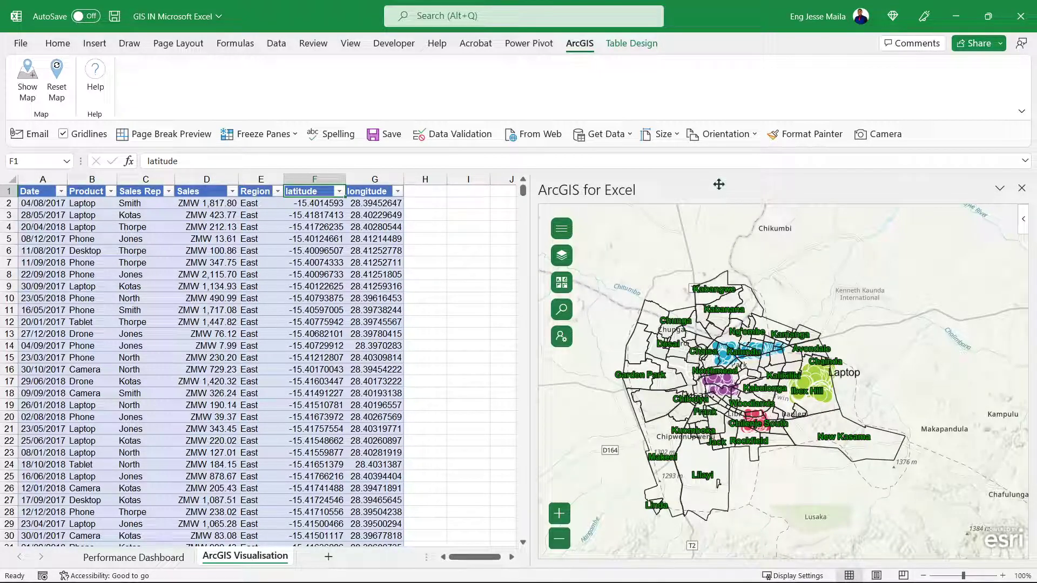
Undock the ArcGIS for Excel map pane and enlarge it to cover most of the worksheet
{"action": "left_click_drag", "start_coordinate": [718, 184], "coordinate": [97, 45]}
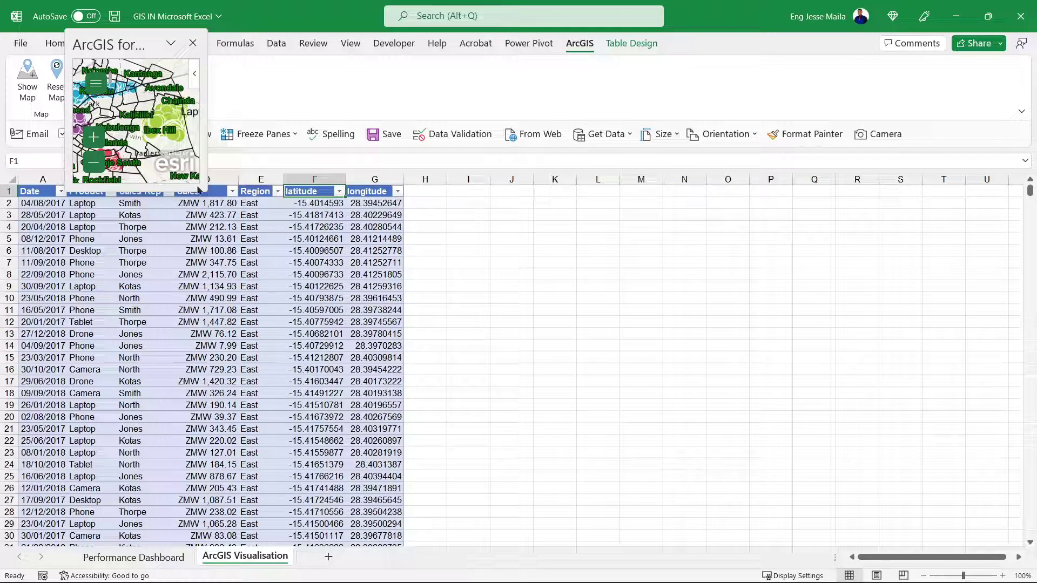
{"action": "left_click_drag", "start_coordinate": [204, 185], "coordinate": [970, 556]}
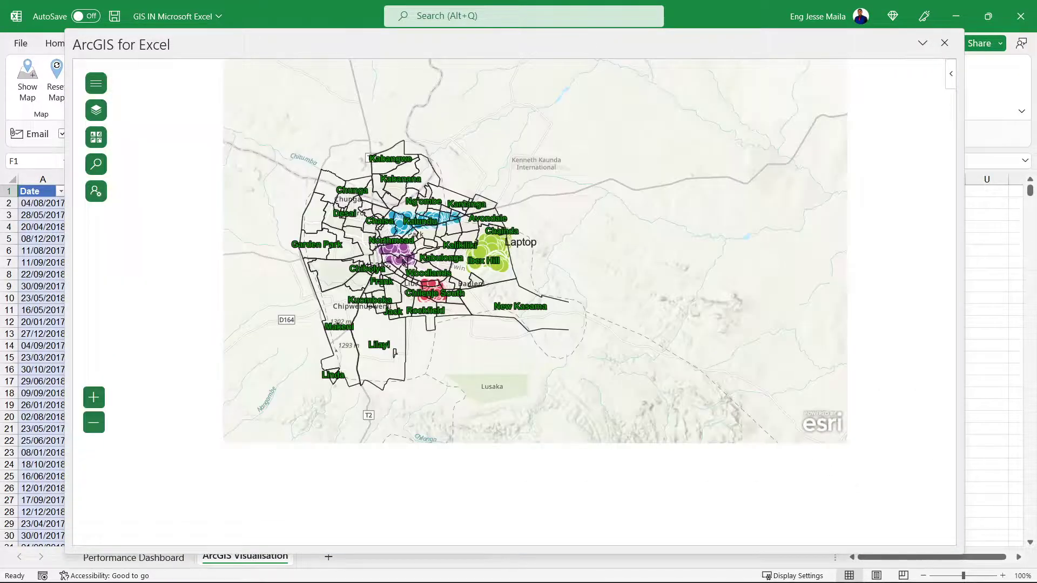
{"action": "left_click_drag", "start_coordinate": [69, 34], "coordinate": [15, 6]}
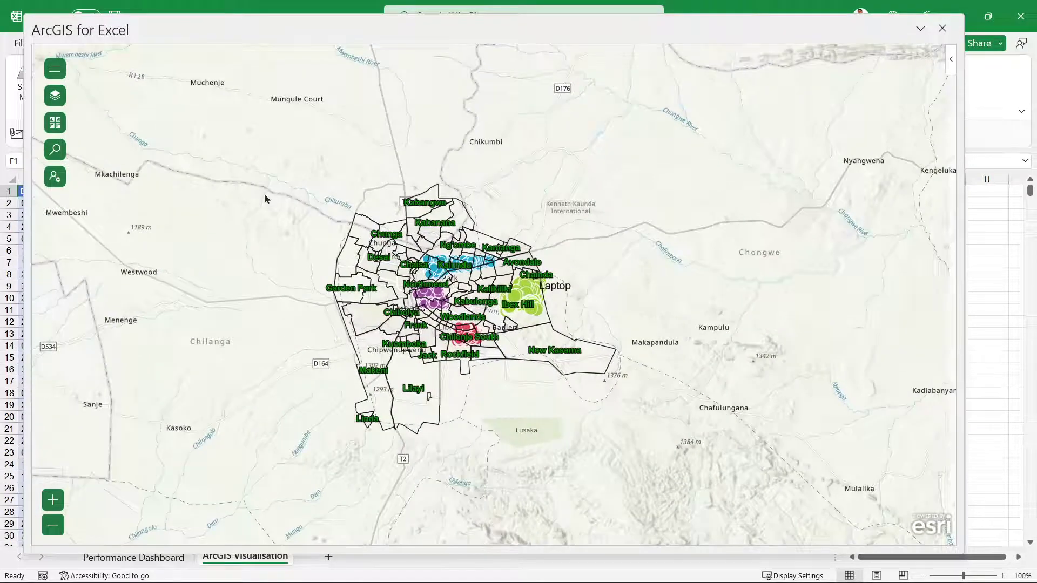
Try out the map's tool menu and zoom in and out on the sales clusters
{"action": "left_click", "coordinate": [56, 70]}
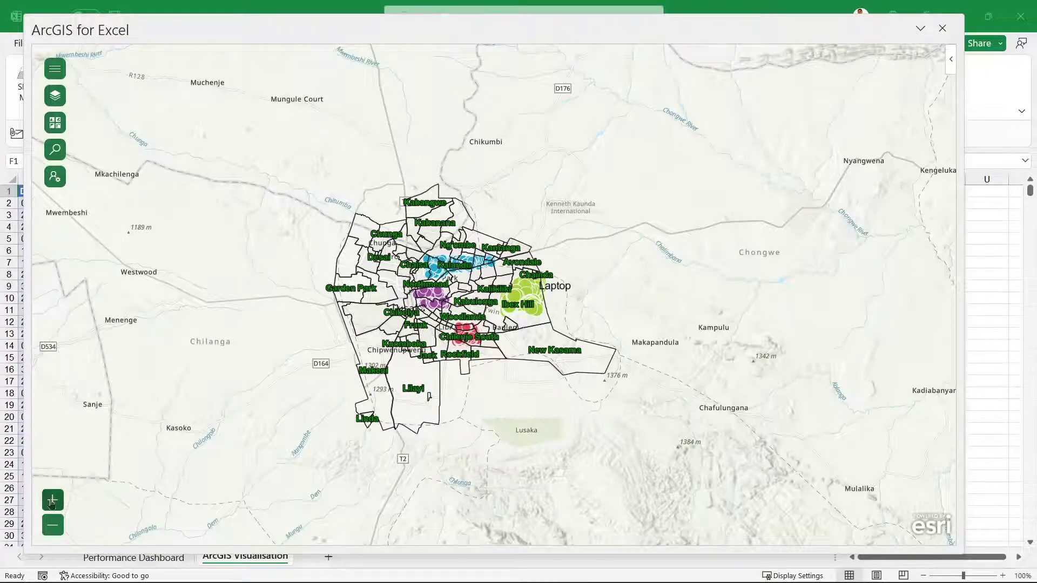
{"action": "left_click", "coordinate": [51, 501]}
{"action": "left_click", "coordinate": [52, 527]}
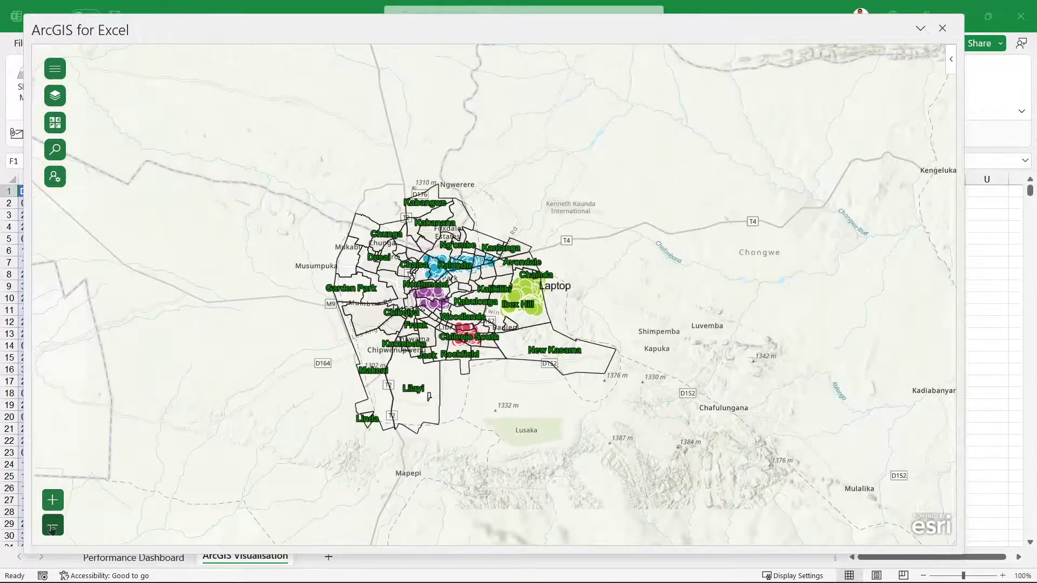
{"action": "scroll", "coordinate": [427, 299], "scroll_direction": "up", "scroll_amount": 1}
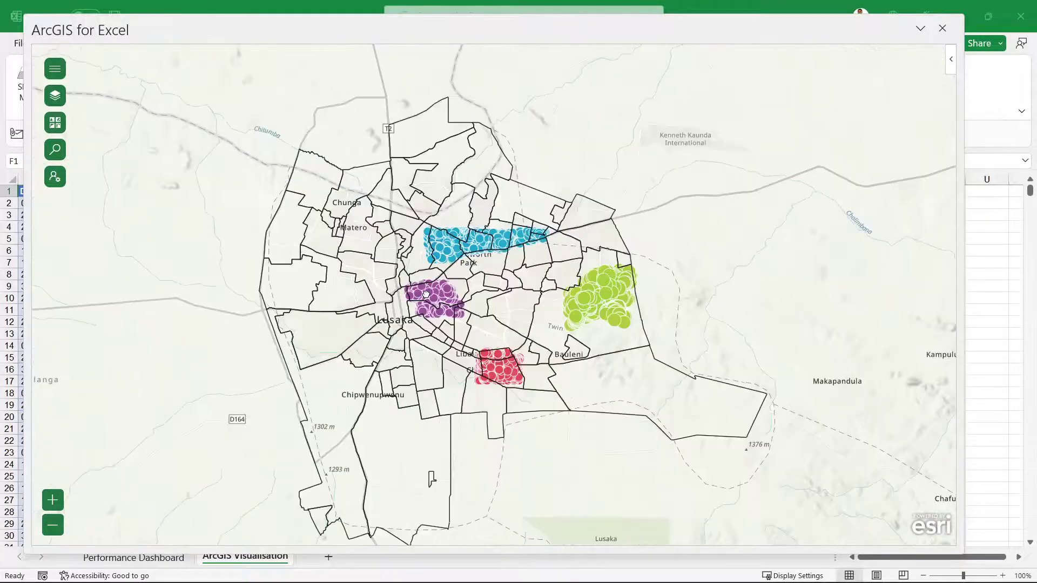
{"action": "scroll", "coordinate": [427, 298], "scroll_direction": "down", "scroll_amount": 1}
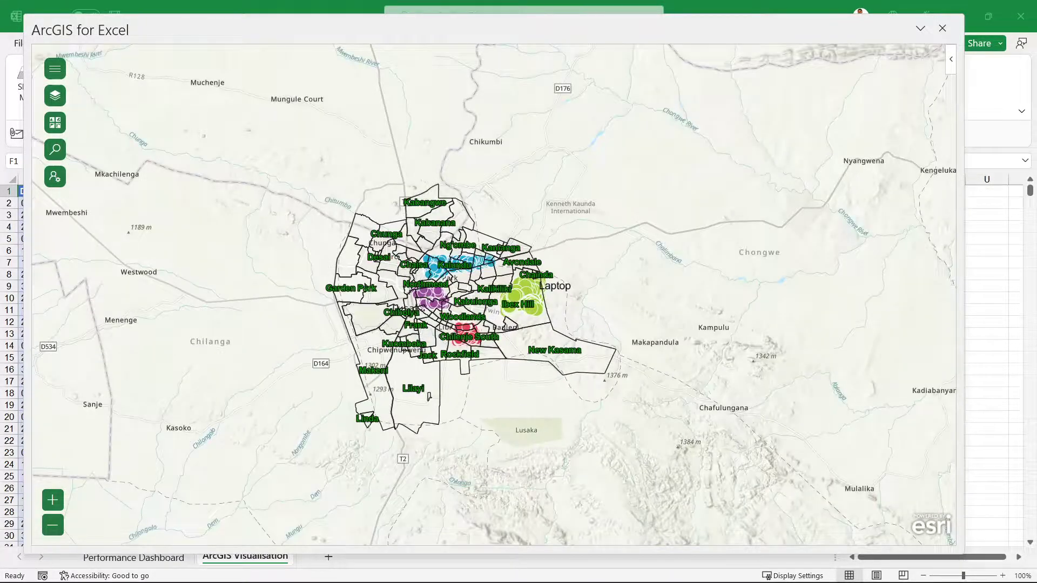
Review the map's layers, basemap, place search and profile options, and close the profile options
{"action": "left_click", "coordinate": [56, 99]}
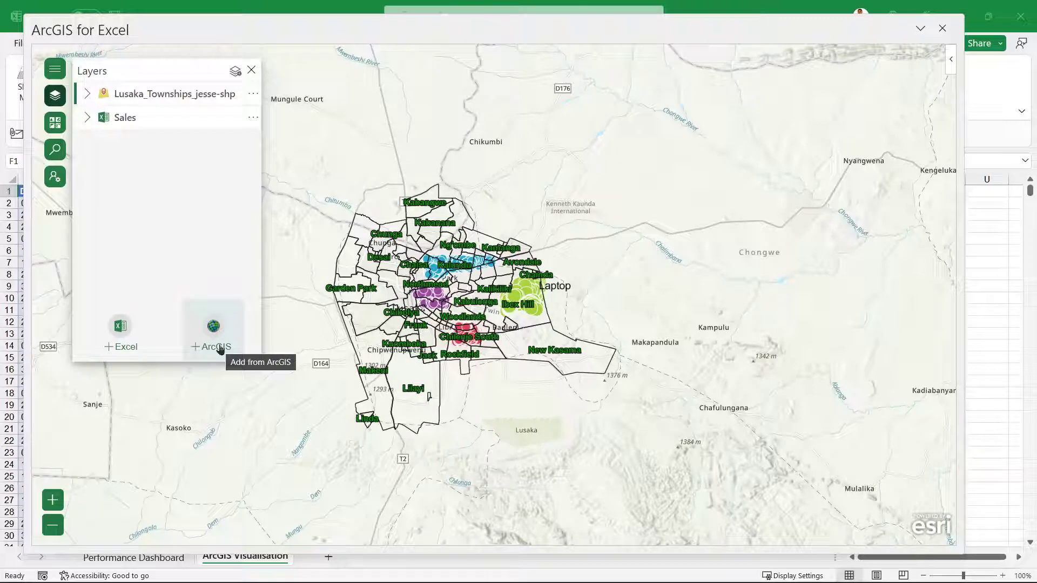
{"action": "left_click", "coordinate": [62, 127]}
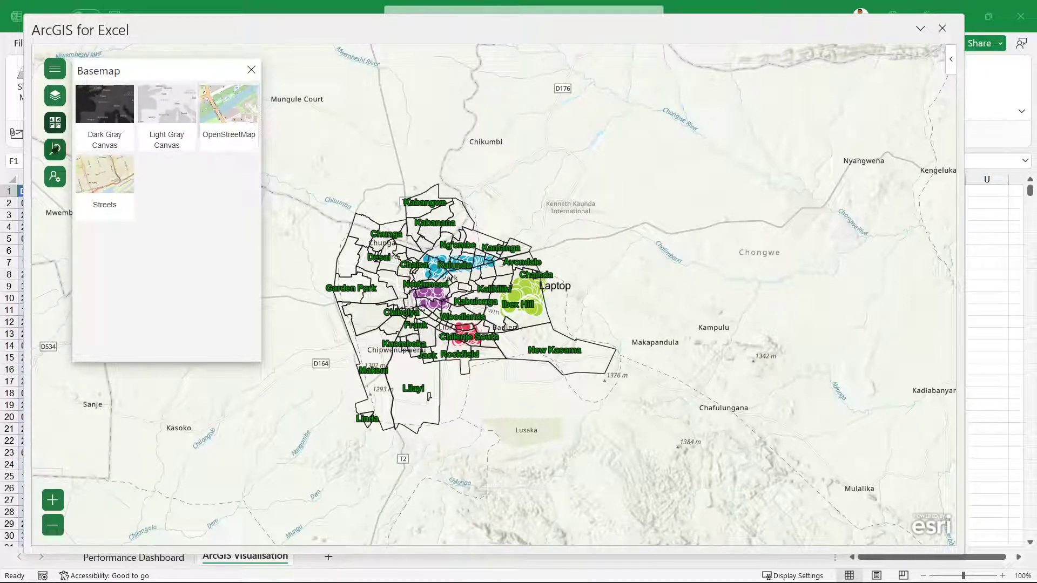
{"action": "left_click", "coordinate": [55, 149]}
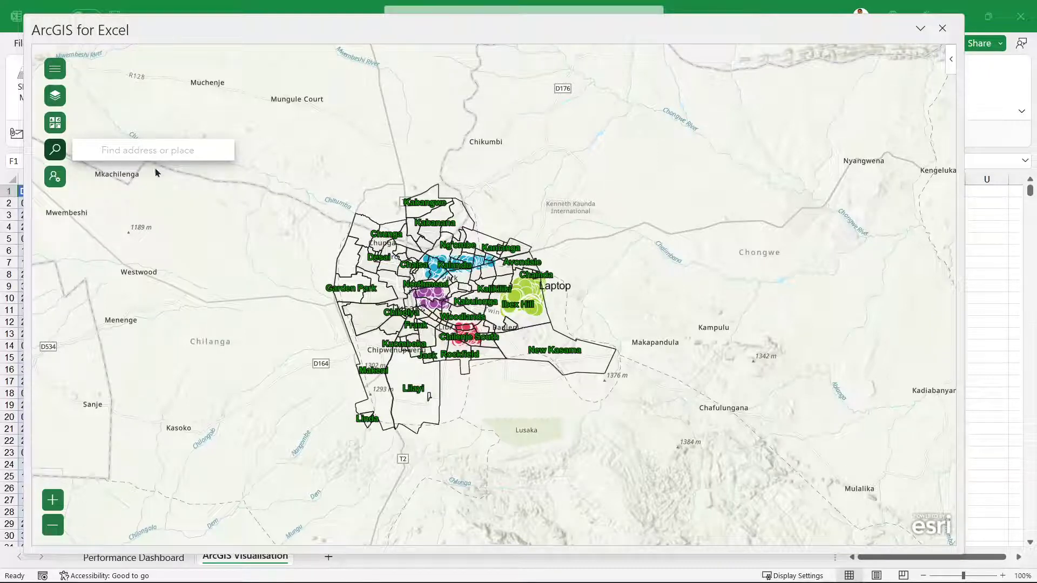
{"action": "left_click", "coordinate": [56, 178]}
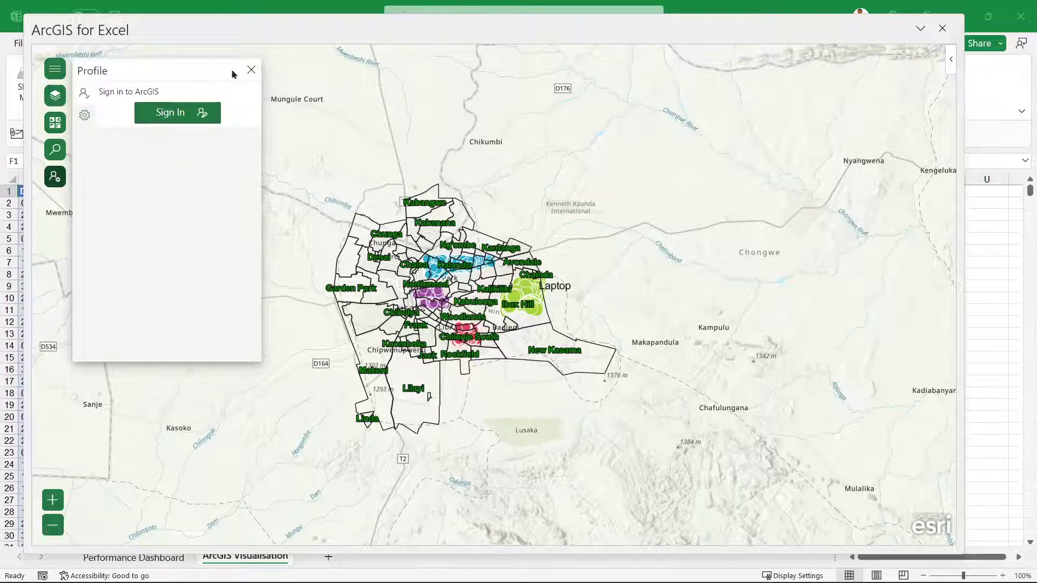
{"action": "left_click", "coordinate": [251, 70]}
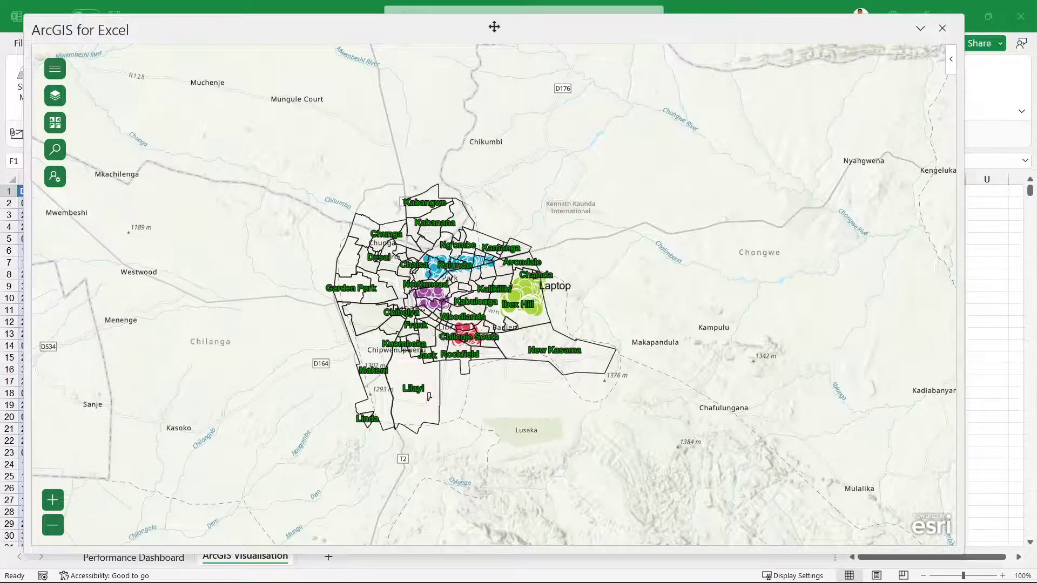
Dock the map pane beside the worksheet again, widen it and display the map's layers list
{"action": "left_click_drag", "start_coordinate": [493, 25], "coordinate": [1018, 201]}
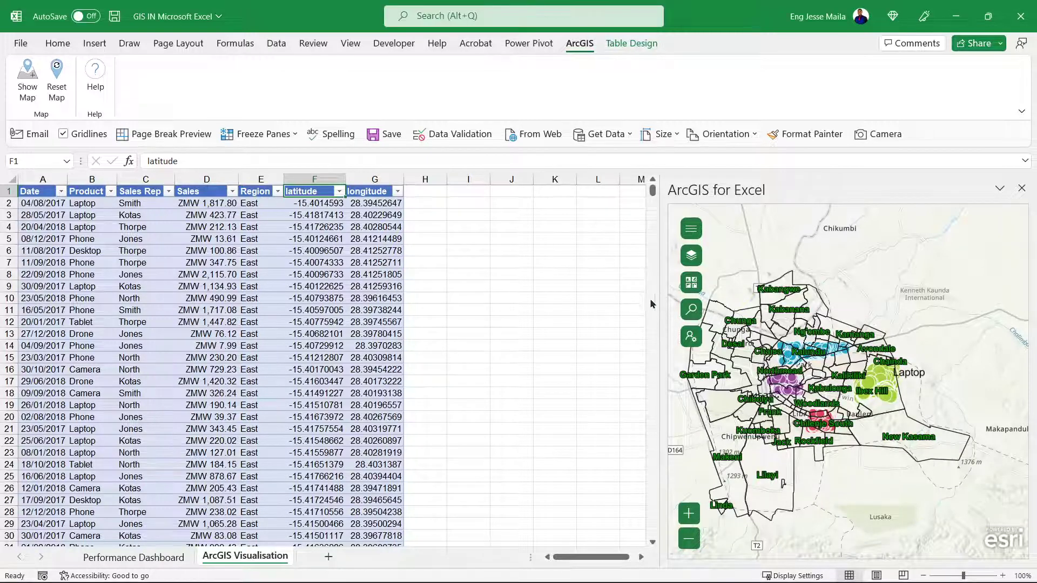
{"action": "left_click_drag", "start_coordinate": [659, 294], "coordinate": [511, 273]}
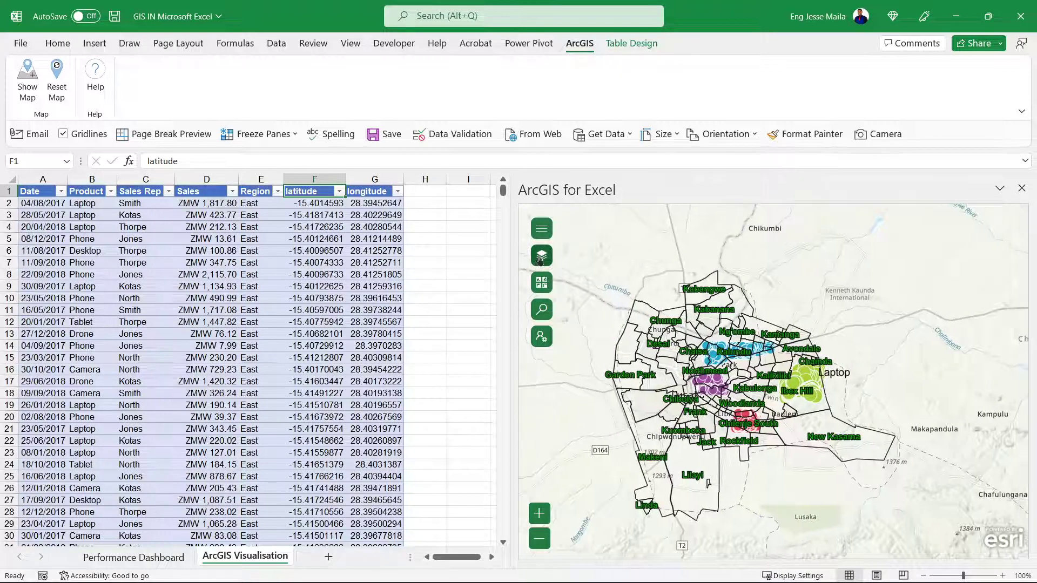
{"action": "left_click", "coordinate": [540, 256]}
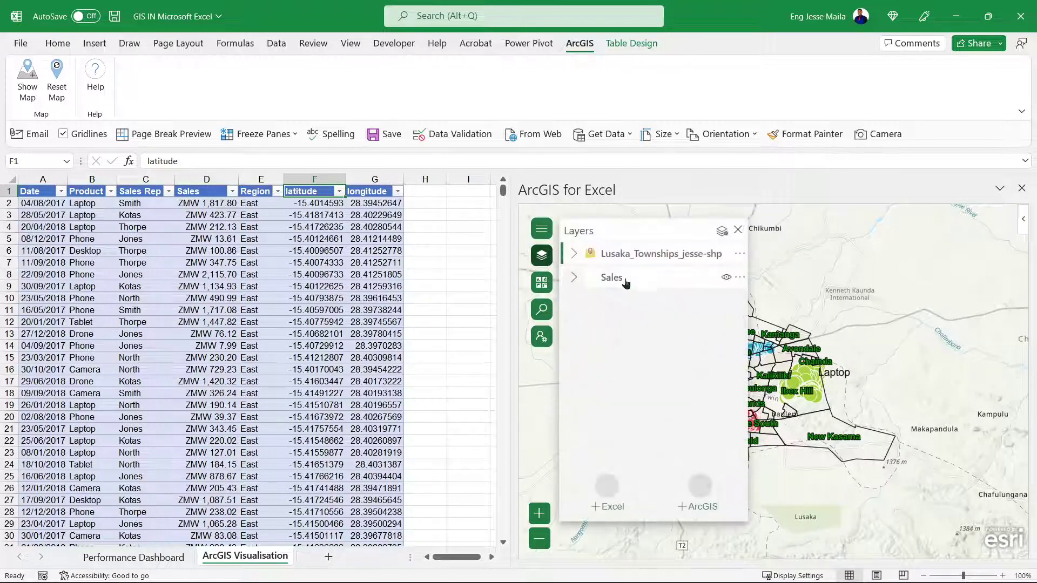
Hide the Lusaka townships layer, close the layers list and view the sales clusters up close without the boundaries
{"action": "left_click", "coordinate": [727, 255]}
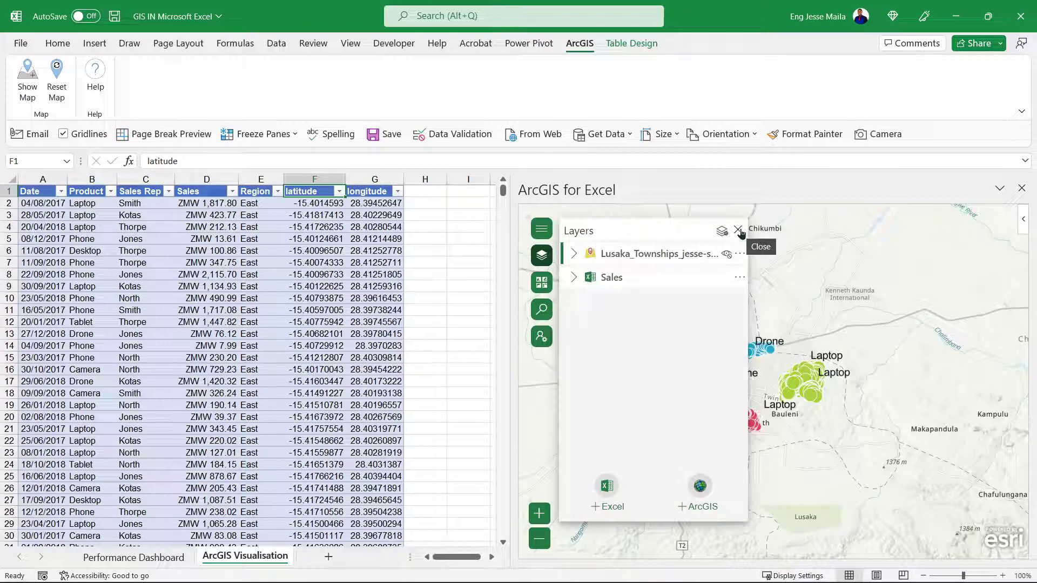
{"action": "left_click", "coordinate": [738, 231]}
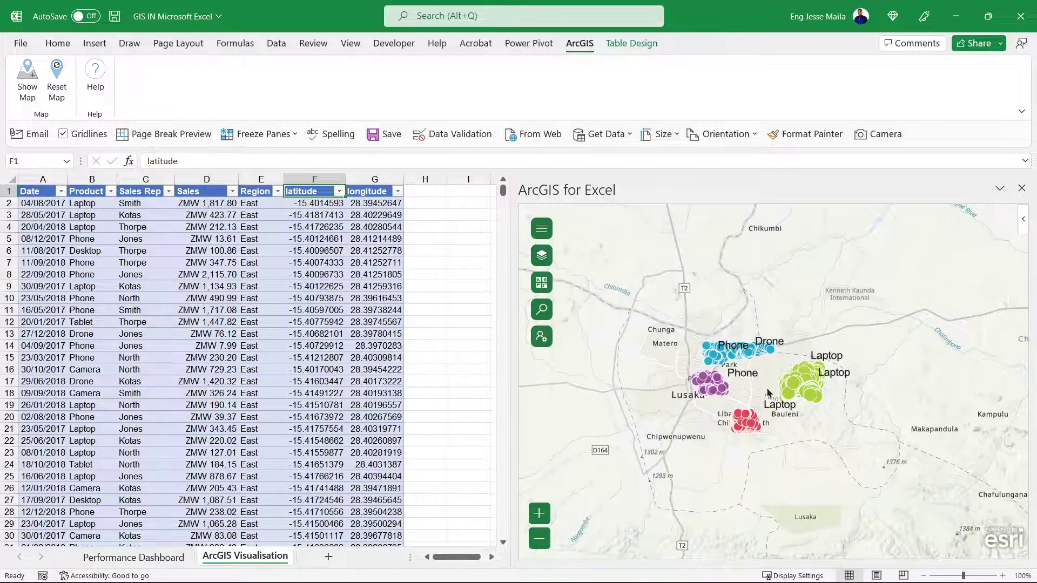
{"action": "scroll", "coordinate": [776, 398], "scroll_direction": "up", "scroll_amount": 1}
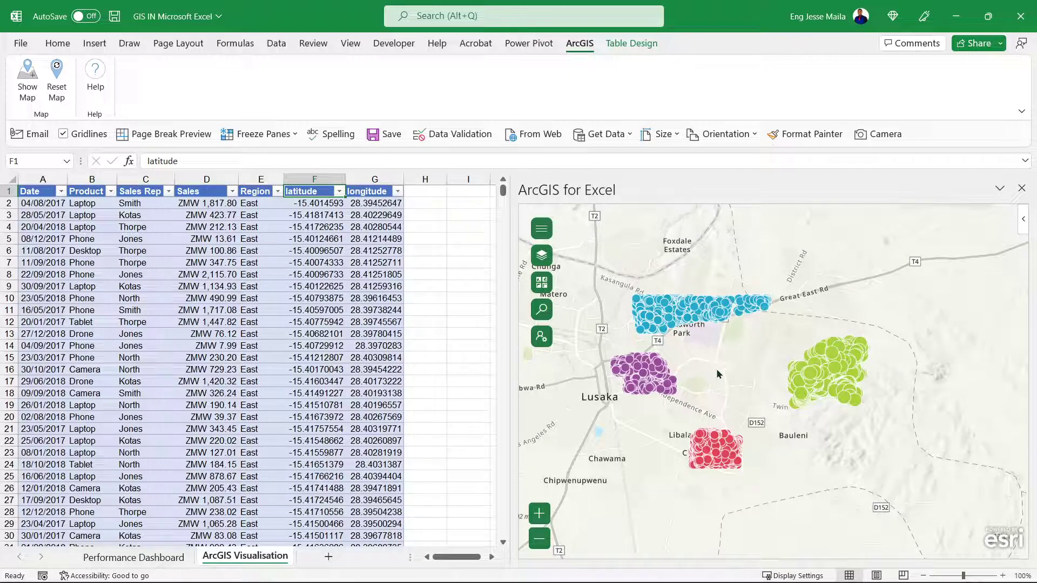
{"action": "scroll", "coordinate": [717, 373], "scroll_direction": "up", "scroll_amount": 1}
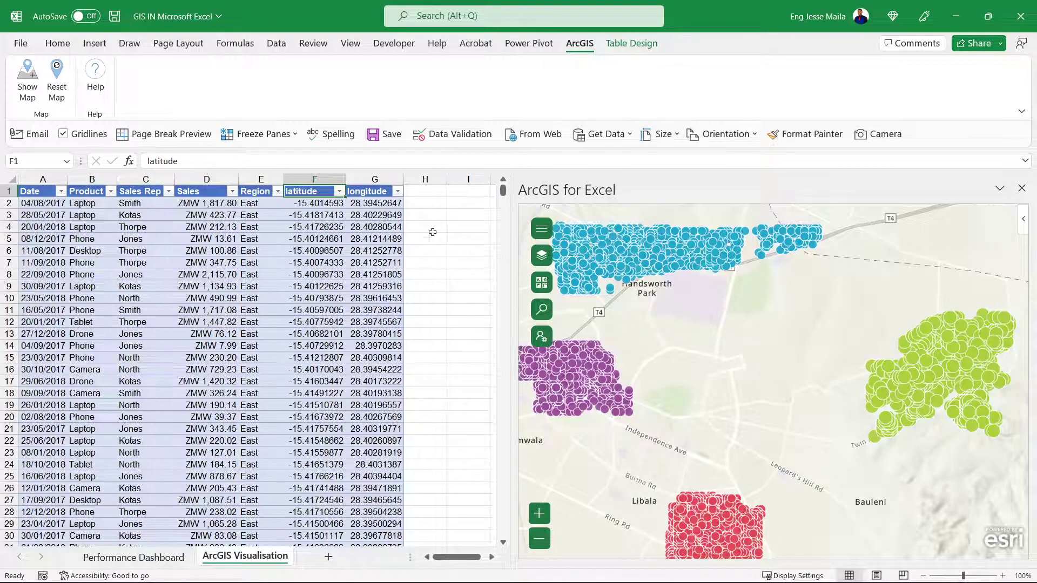
Select the Region column and review the dataset and coordinate options for adding a layer from Excel, without adding one
{"action": "left_click", "coordinate": [263, 181]}
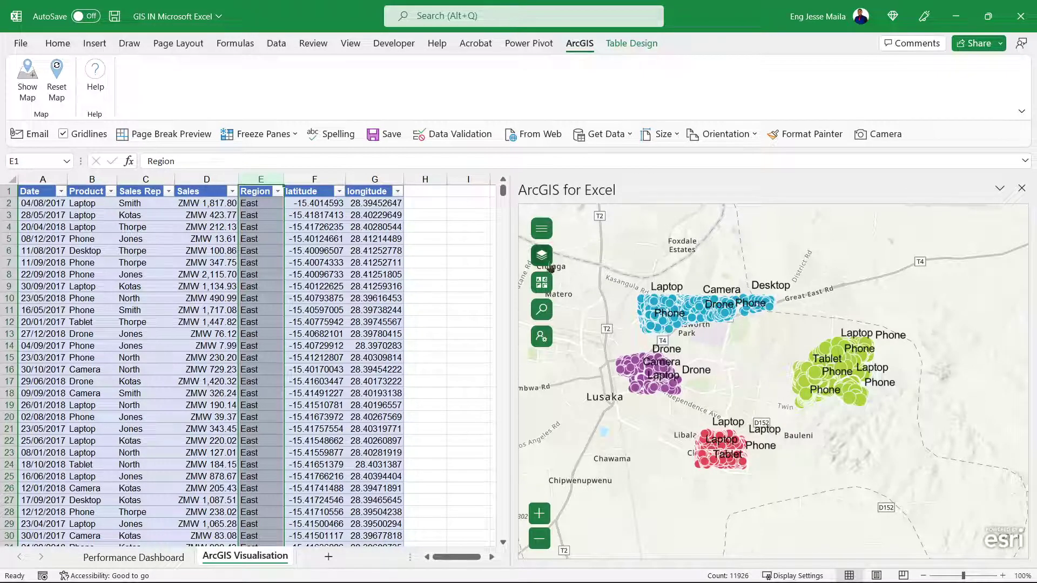
{"action": "left_click", "coordinate": [543, 256]}
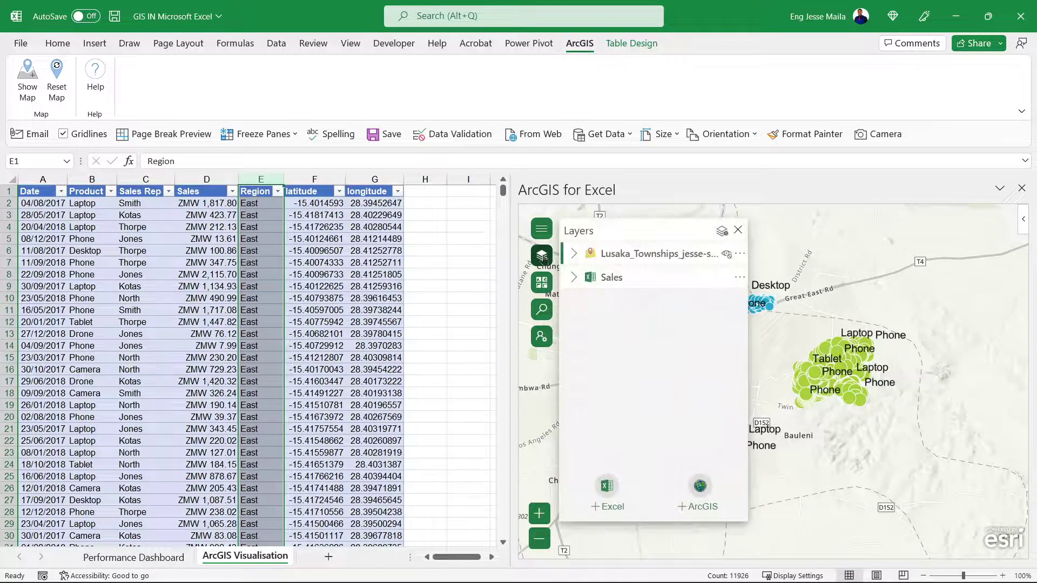
{"action": "left_click", "coordinate": [603, 487]}
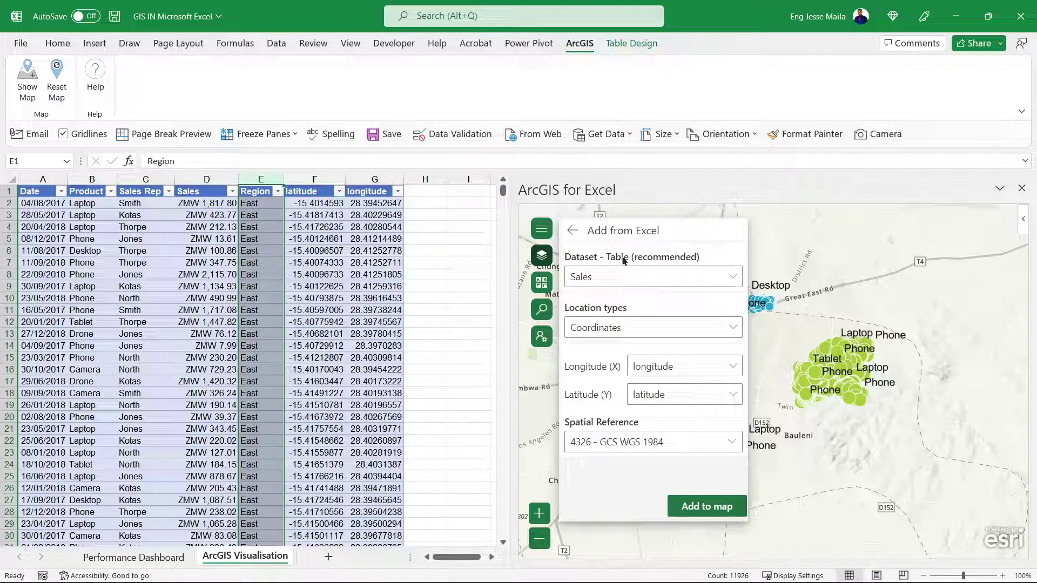
{"action": "left_click", "coordinate": [727, 282]}
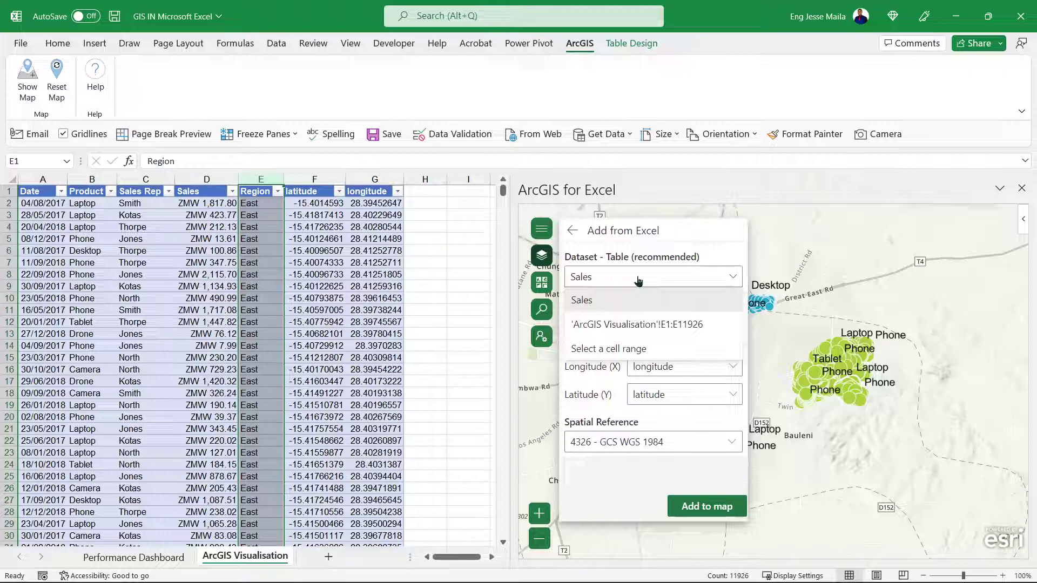
{"action": "left_click", "coordinate": [672, 243]}
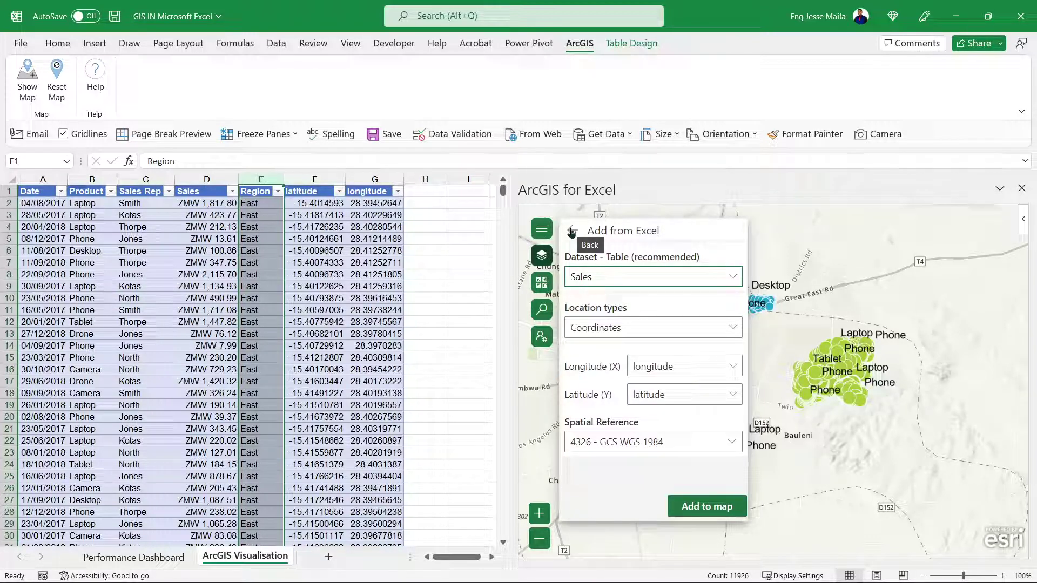
{"action": "left_click", "coordinate": [571, 232]}
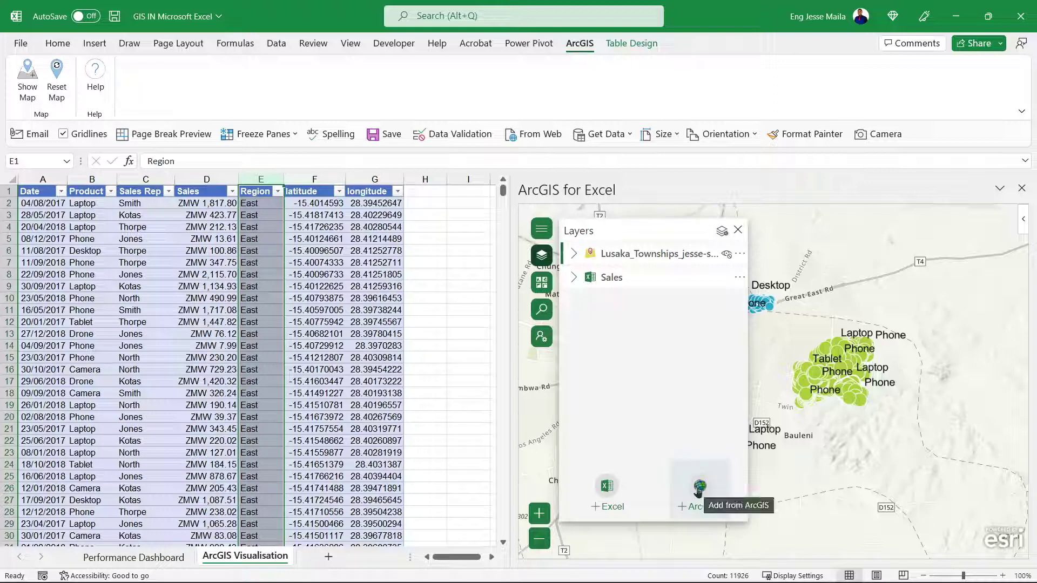
Search ArcGIS Online for "lusa" and open the details of the Lusaka Townships web map
{"action": "left_click", "coordinate": [698, 491]}
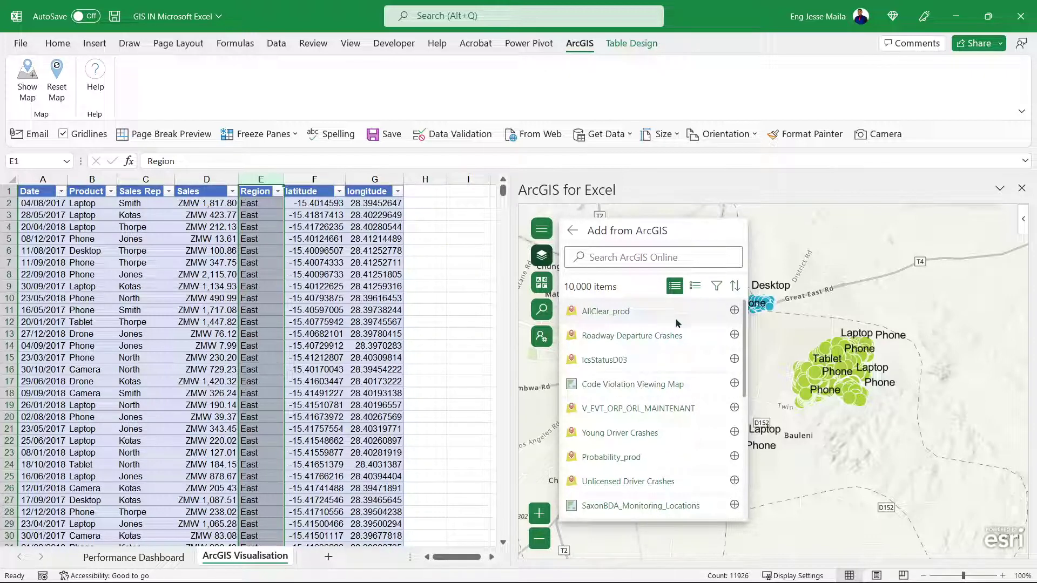
{"action": "left_click", "coordinate": [629, 258]}
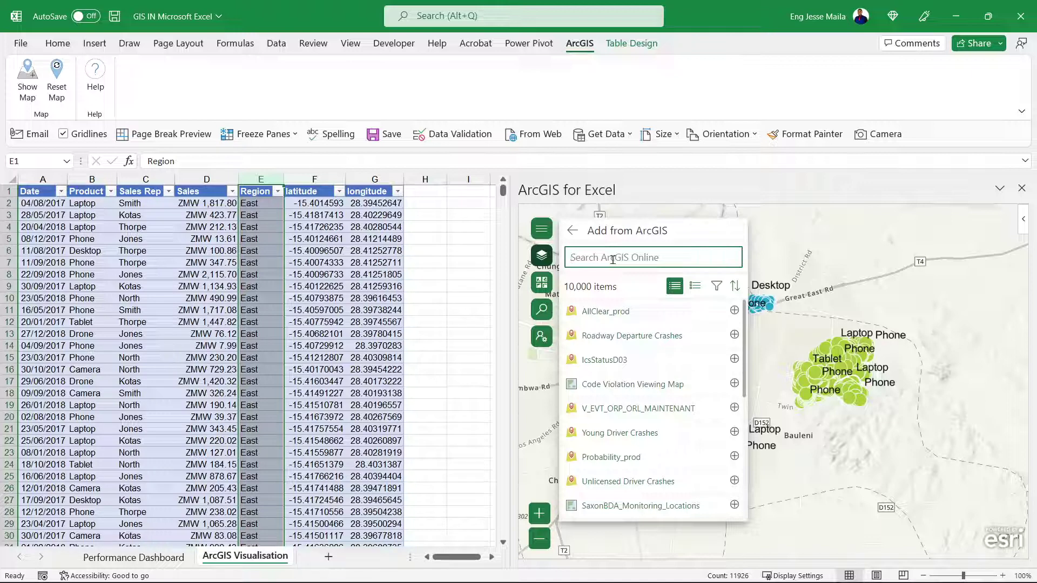
{"action": "type", "text": "l"}
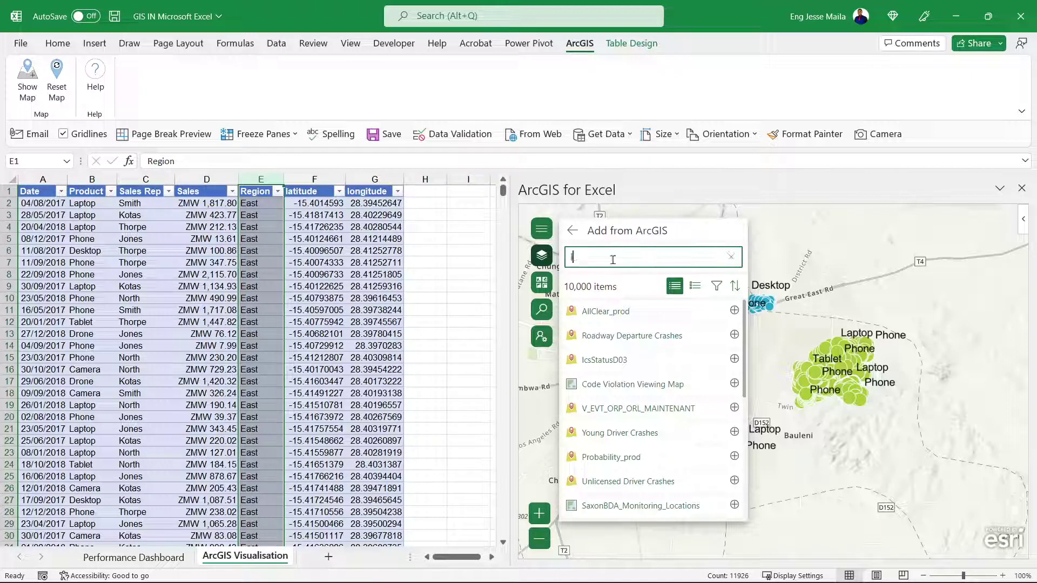
{"action": "type", "text": "usa"}
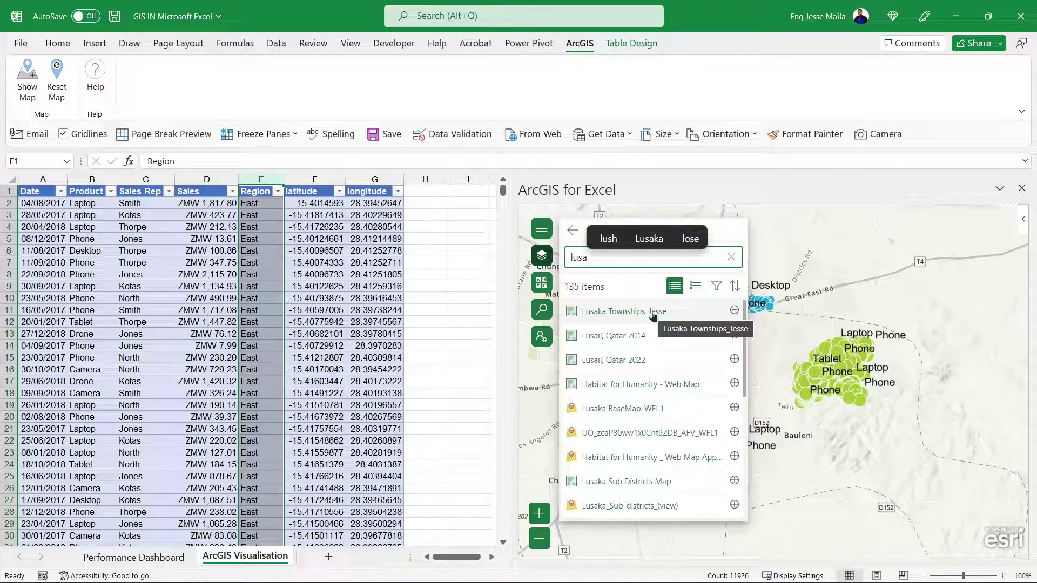
{"action": "left_click", "coordinate": [643, 322]}
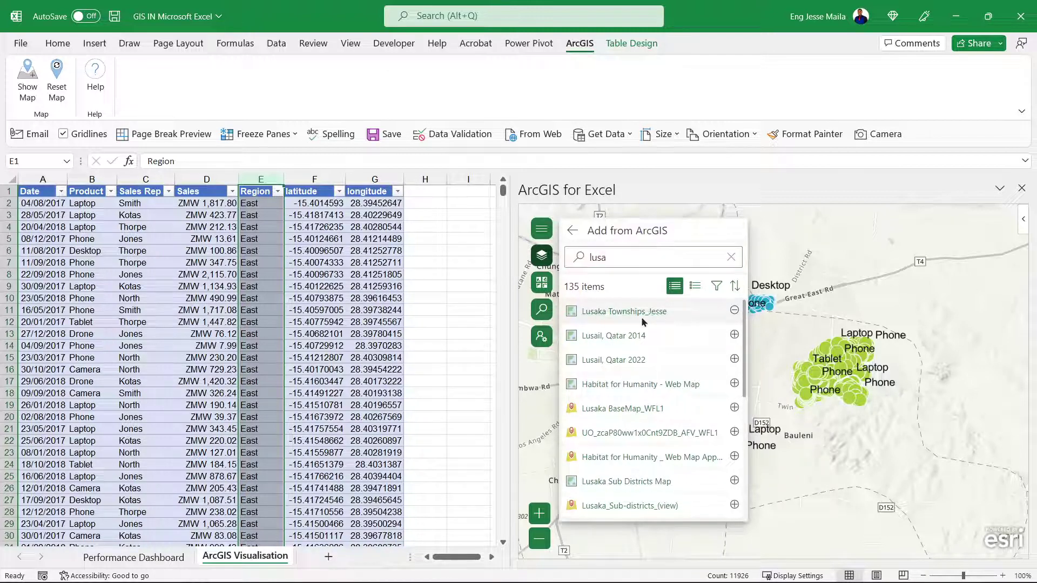
{"action": "left_click", "coordinate": [653, 312]}
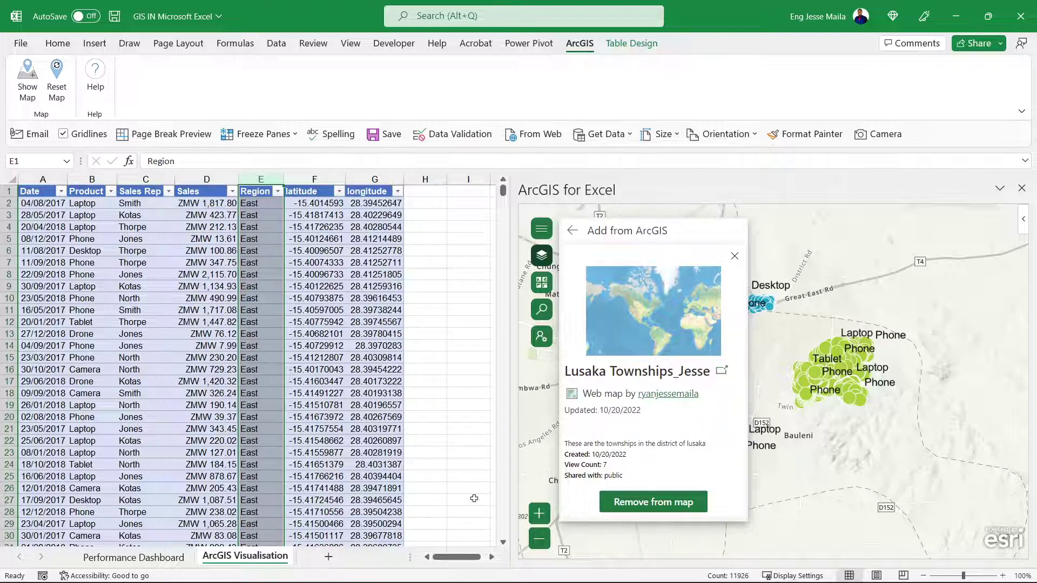
Switch to Chrome, bring up the ArcGIS Online home page and dismiss the presenting notification
{"action": "mouse_move", "coordinate": [326, 578]}
{"action": "mouse_move", "coordinate": [204, 579]}
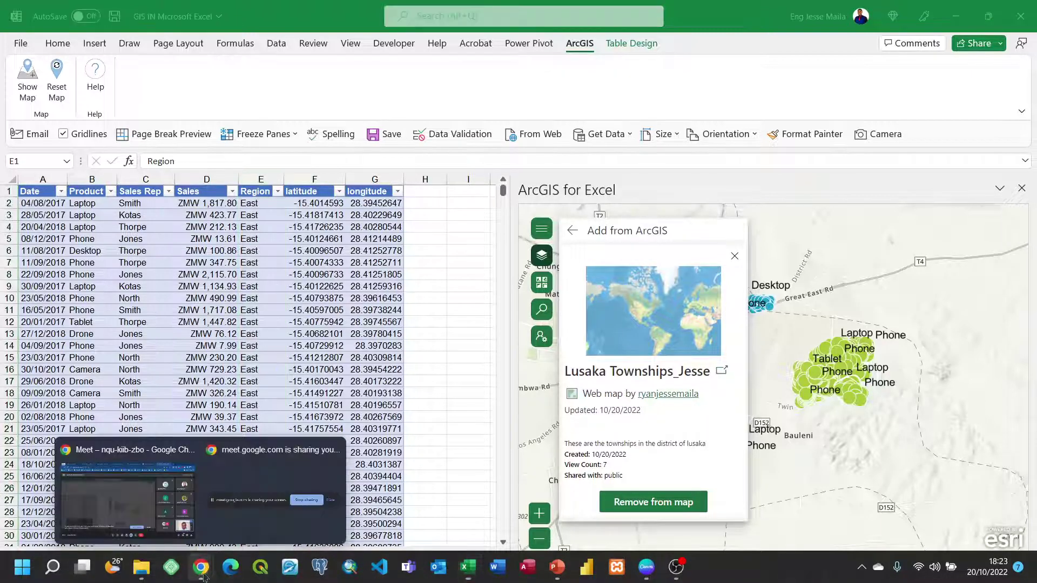
{"action": "left_click", "coordinate": [127, 492]}
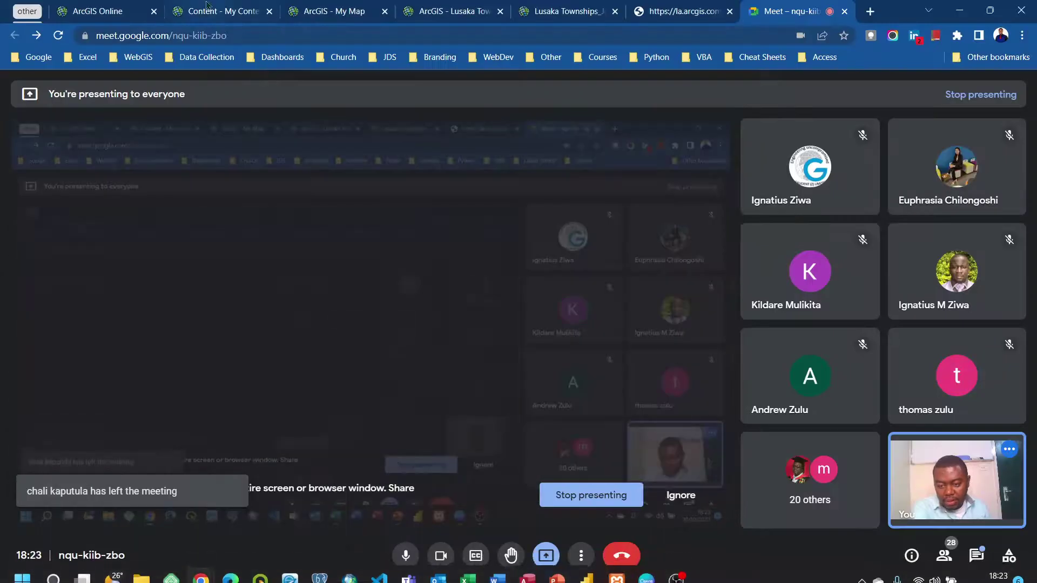
{"action": "left_click", "coordinate": [97, 11]}
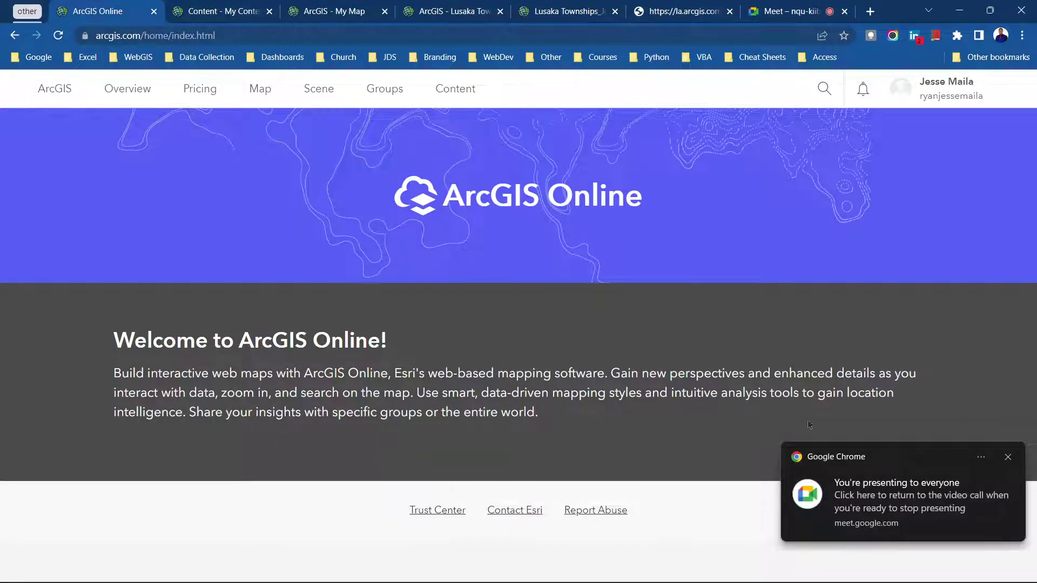
{"action": "left_click", "coordinate": [1008, 457]}
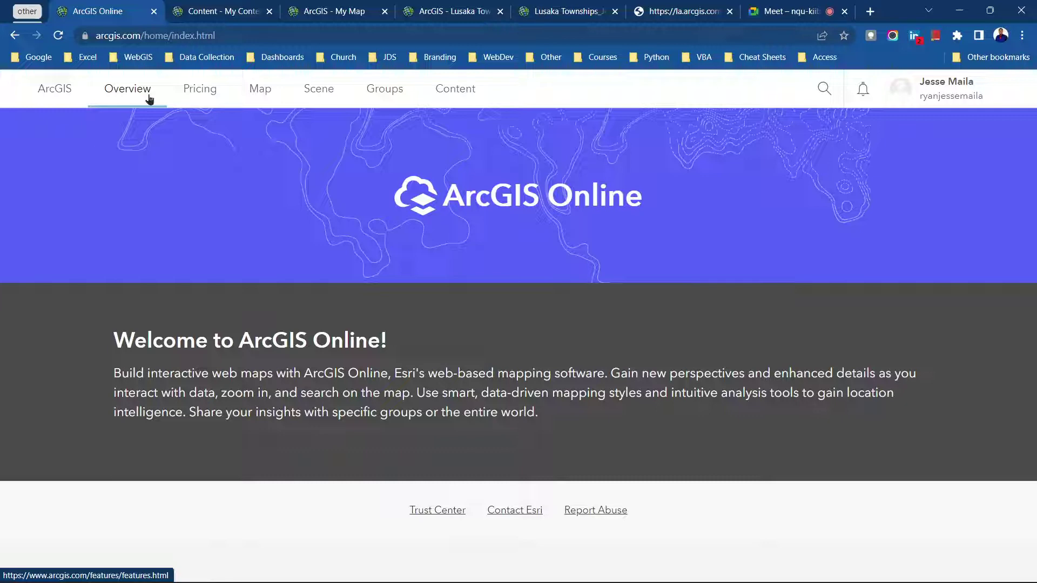
Review the My Content list, the blank My Map and the full extent of the Lusaka Townships web map
{"action": "left_click", "coordinate": [234, 16]}
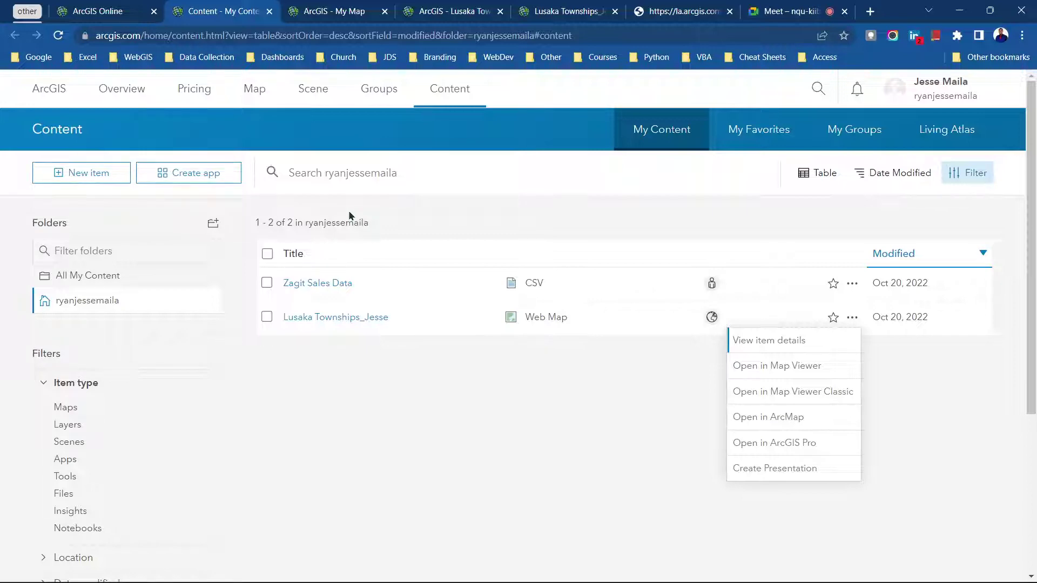
{"action": "left_click", "coordinate": [329, 11]}
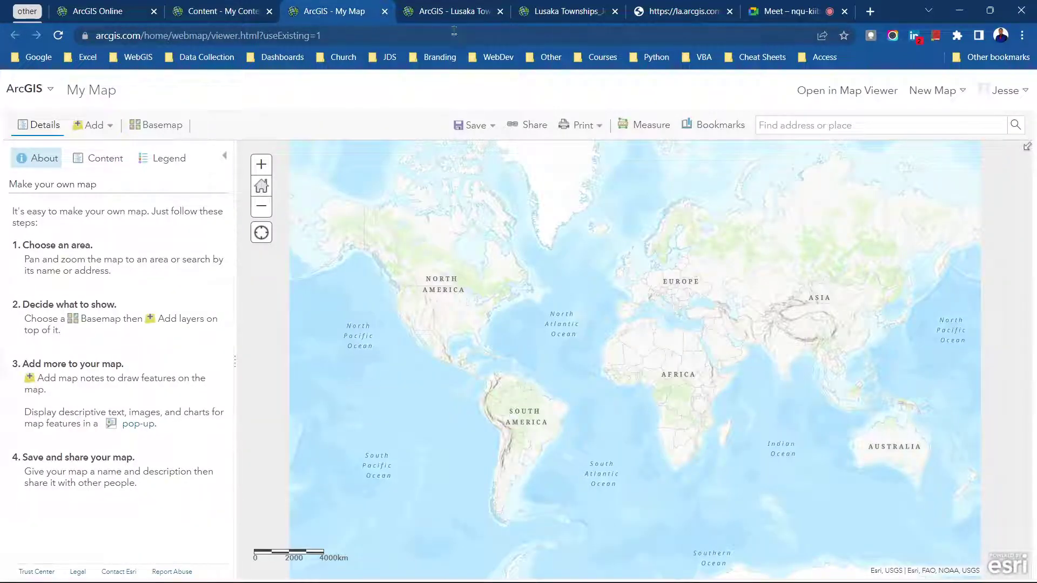
{"action": "left_click", "coordinate": [464, 15]}
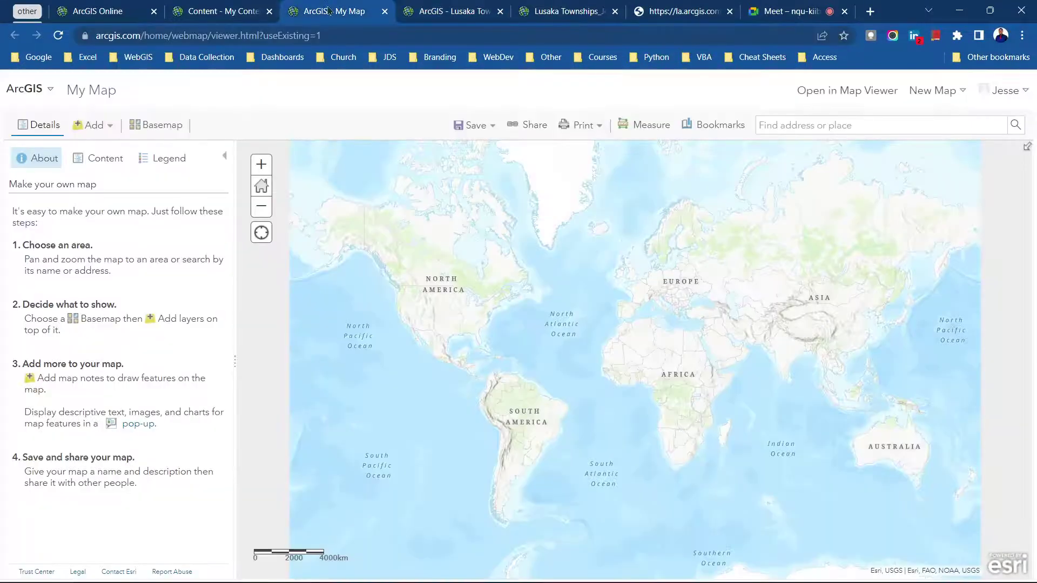
{"action": "left_click", "coordinate": [331, 11]}
{"action": "left_click", "coordinate": [246, 16]}
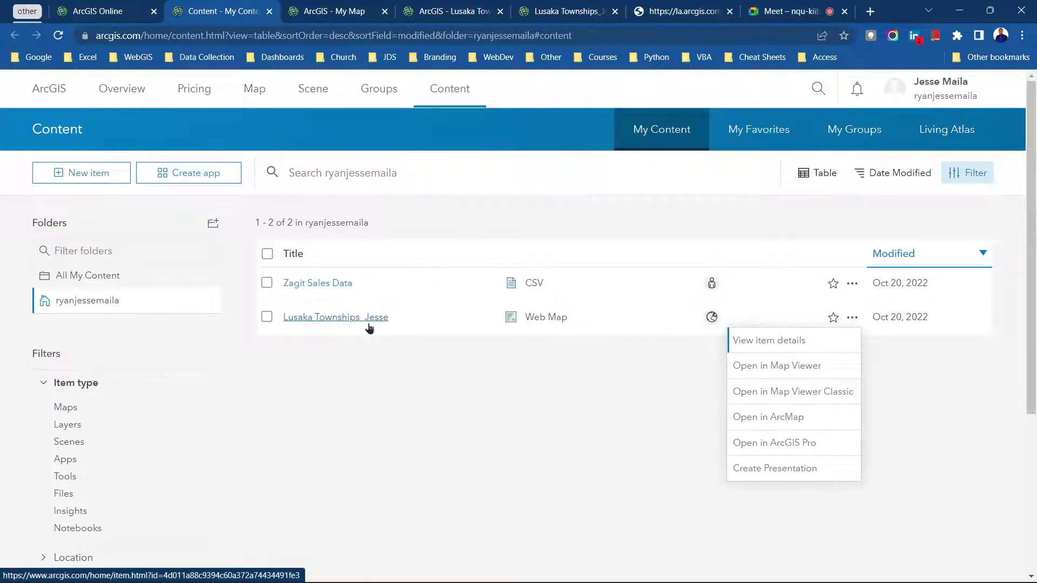
{"action": "left_click", "coordinate": [571, 19]}
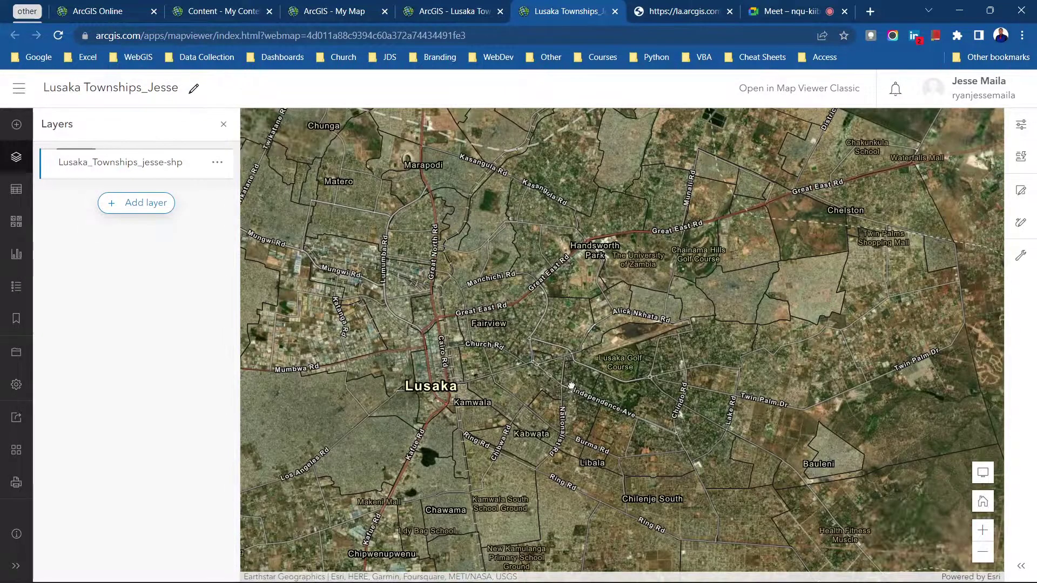
{"action": "scroll", "coordinate": [572, 386], "scroll_direction": "down", "scroll_amount": 1}
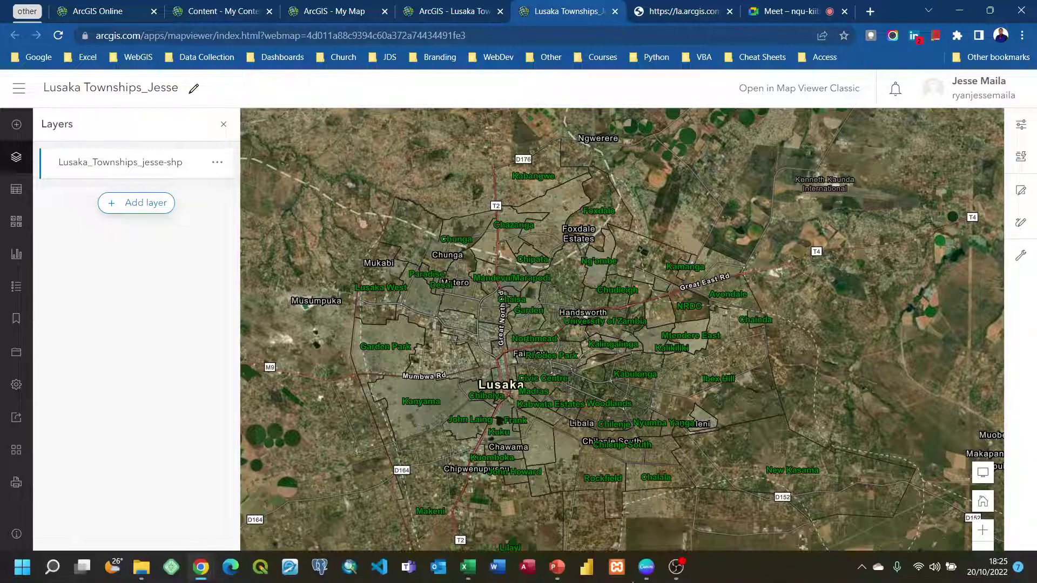
Return to Excel, remove the Lusaka Townships web map, add it to the map again and close the layers list
{"action": "left_click", "coordinate": [469, 578]}
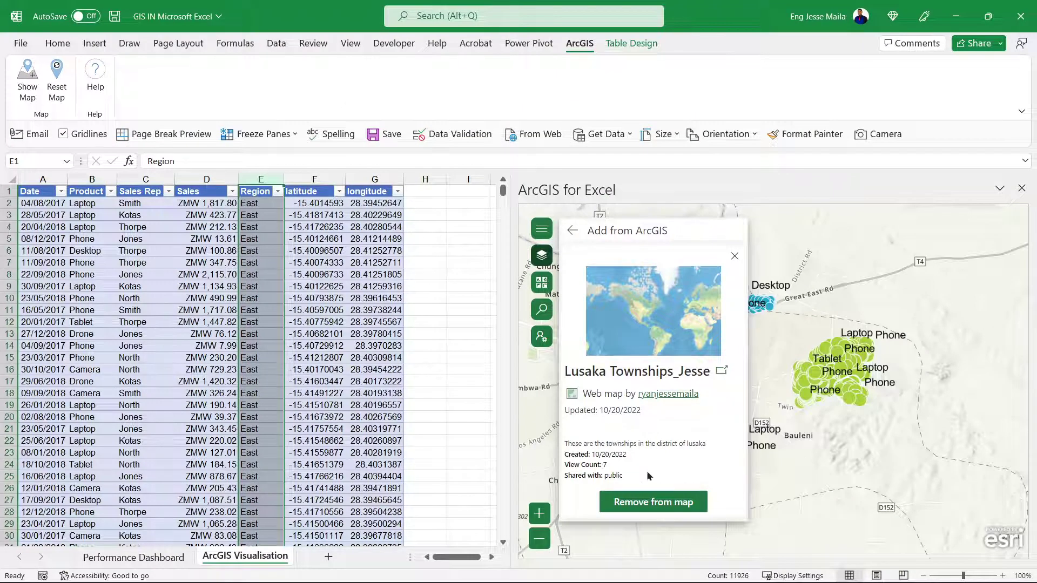
{"action": "left_click", "coordinate": [655, 502]}
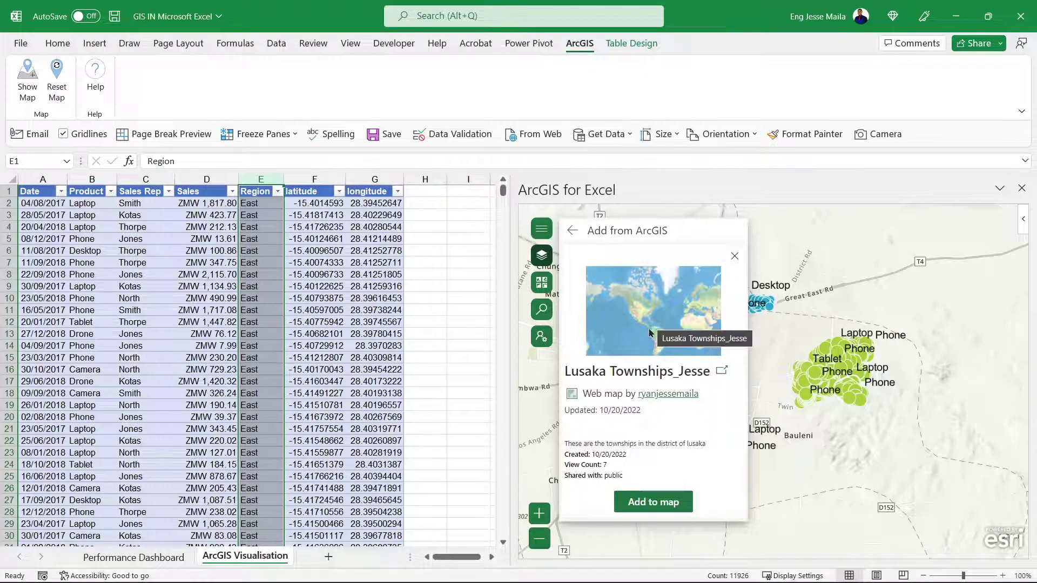
{"action": "left_click", "coordinate": [644, 504]}
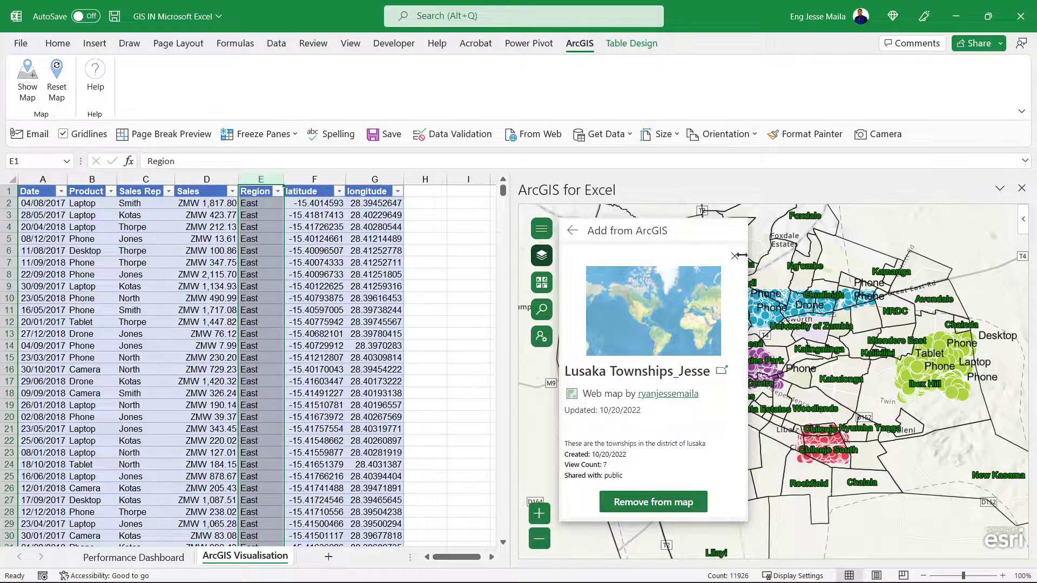
{"action": "left_click", "coordinate": [571, 232]}
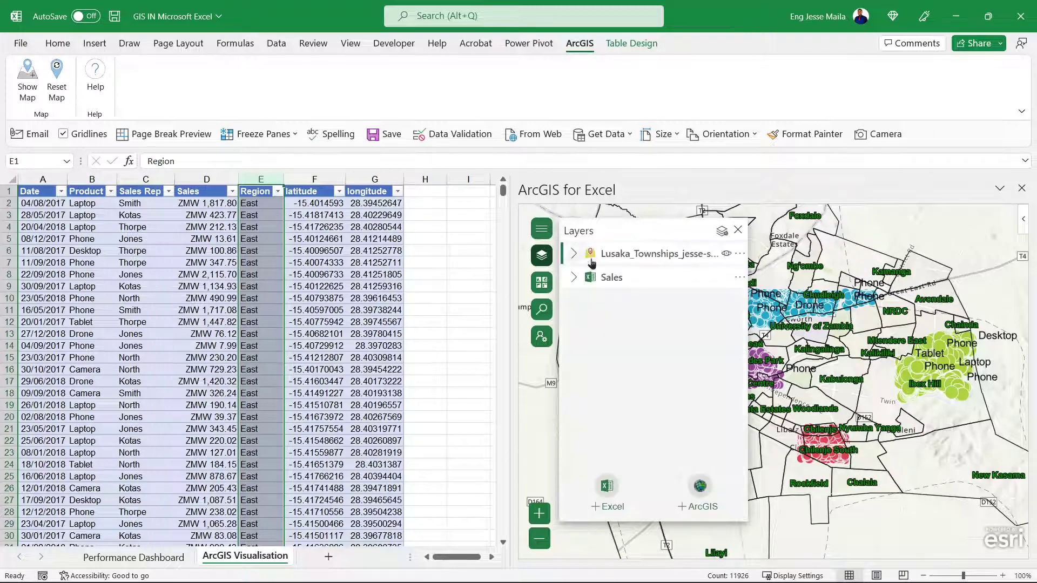
{"action": "left_click", "coordinate": [737, 230]}
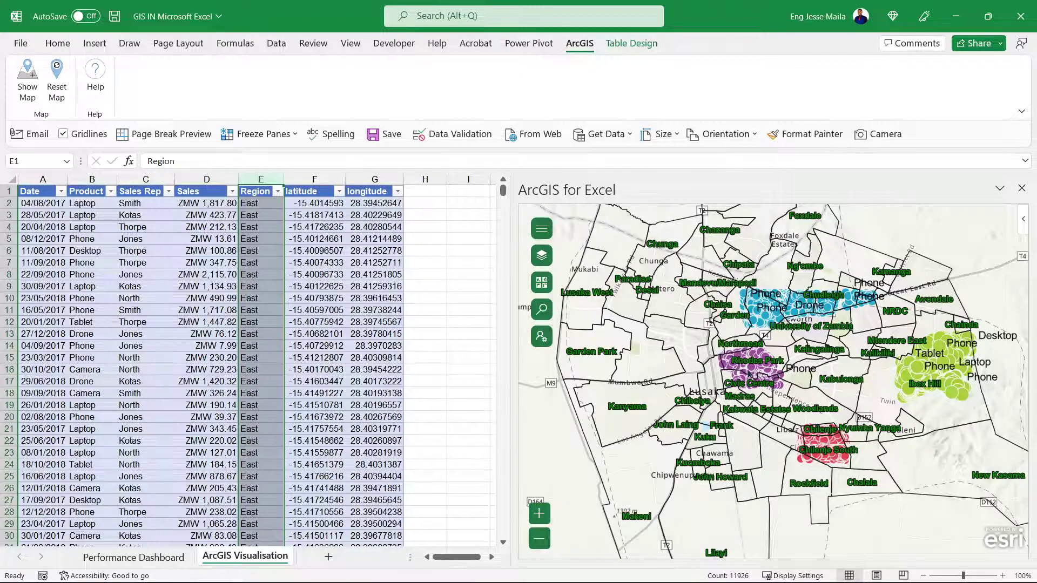
Examine the sales clusters against the township boundaries, try collapsing the map tools and display the layers list
{"action": "scroll", "coordinate": [750, 365], "scroll_direction": "up", "scroll_amount": 2}
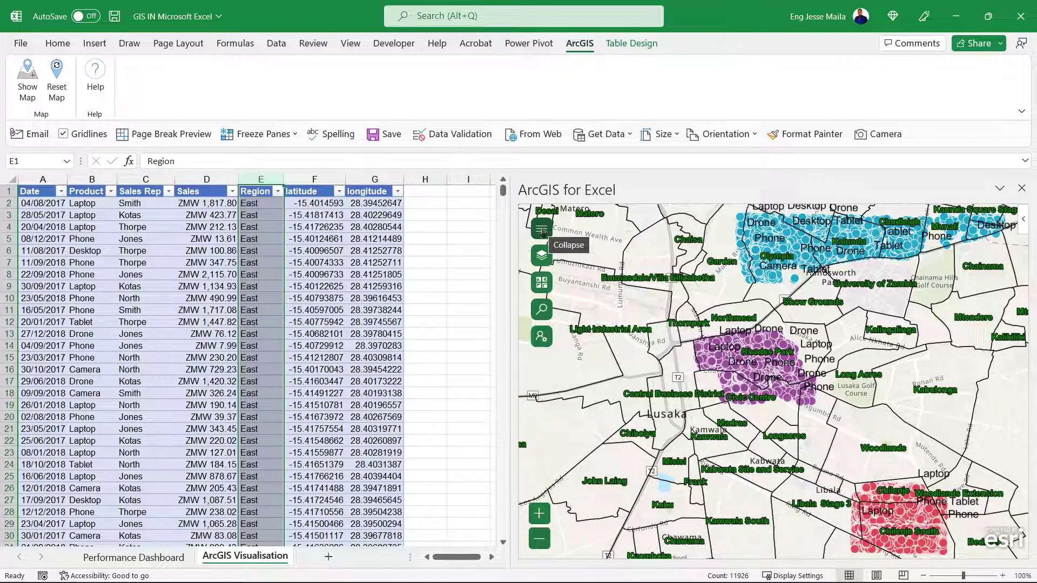
{"action": "left_click", "coordinate": [543, 232]}
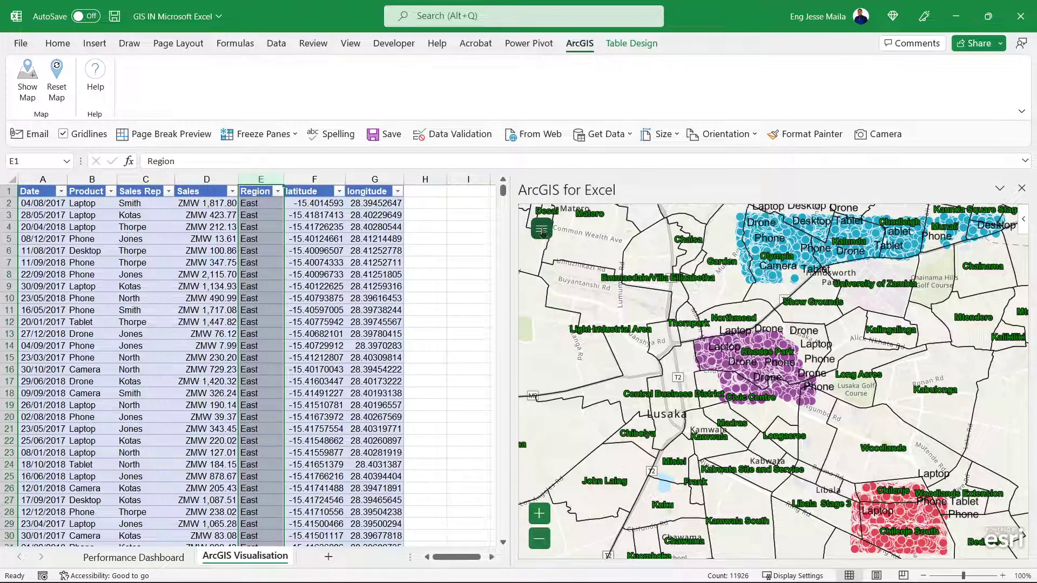
{"action": "left_click", "coordinate": [542, 231]}
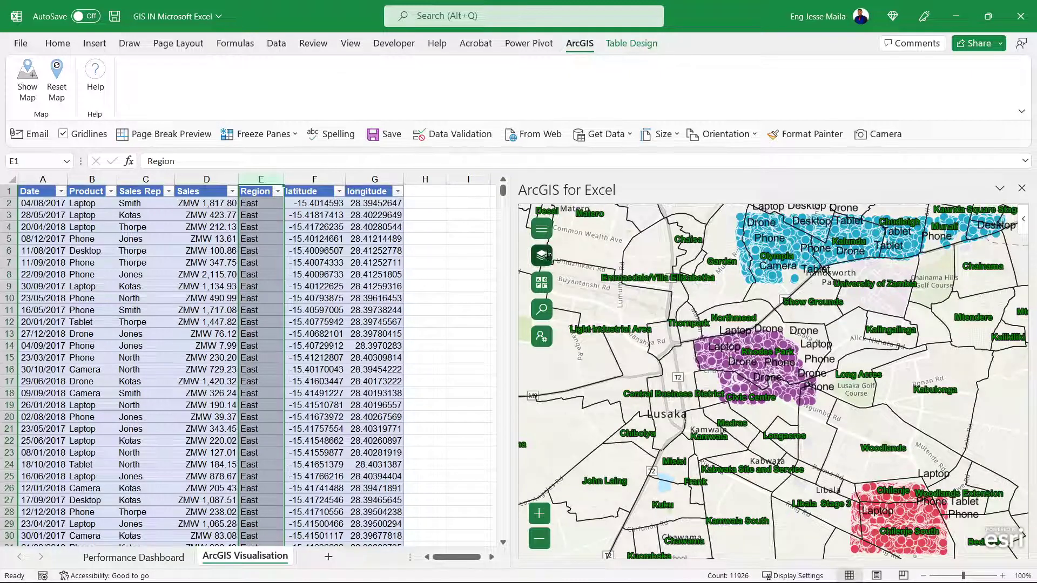
{"action": "left_click", "coordinate": [541, 255]}
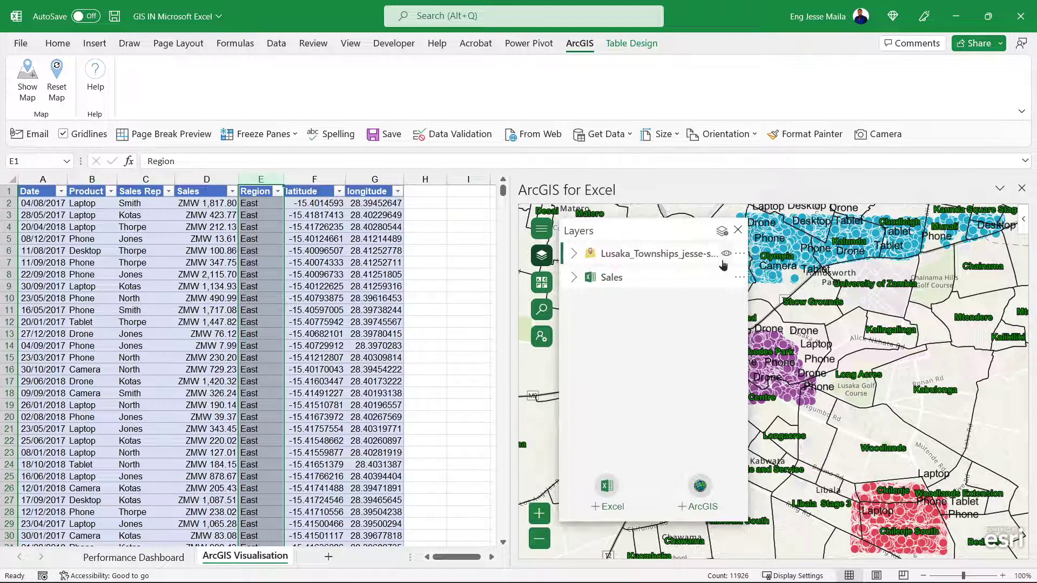
Hide the Lusaka Townships layer, close the layers list and view the sales clusters on the plain basemap
{"action": "left_click", "coordinate": [725, 258]}
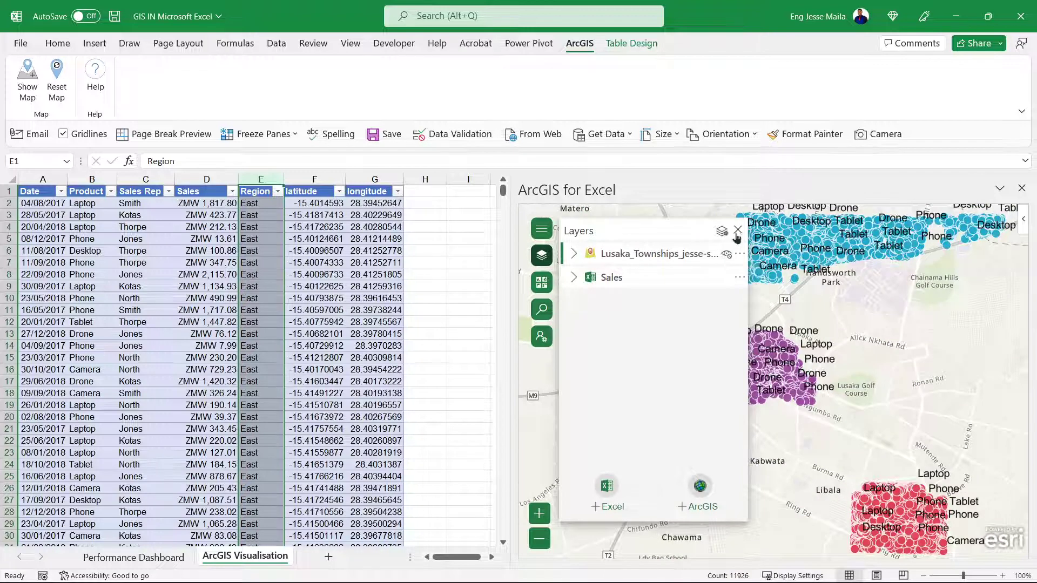
{"action": "left_click", "coordinate": [738, 231]}
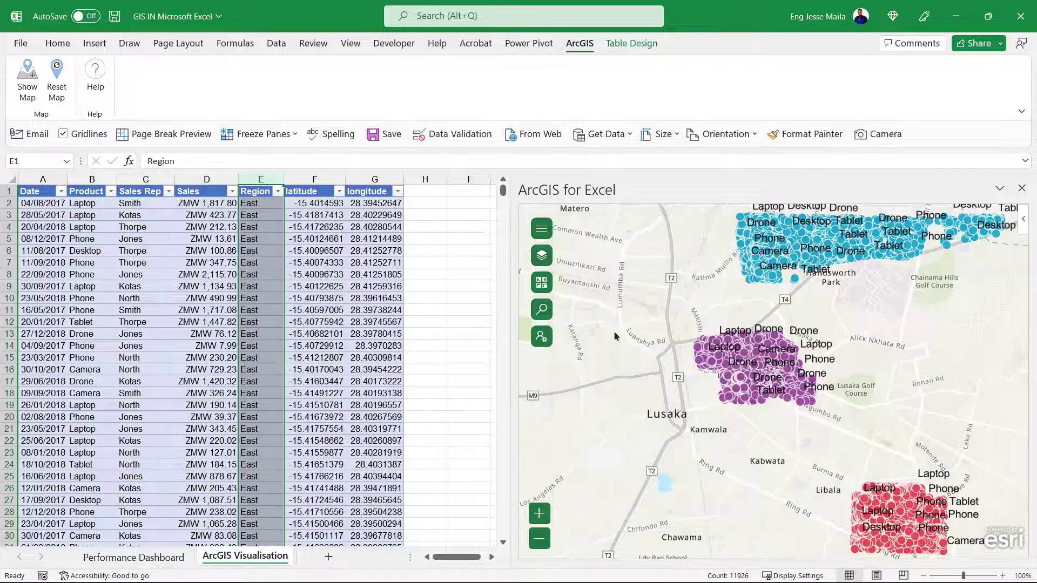
{"action": "scroll", "coordinate": [618, 336], "scroll_direction": "down", "scroll_amount": 1}
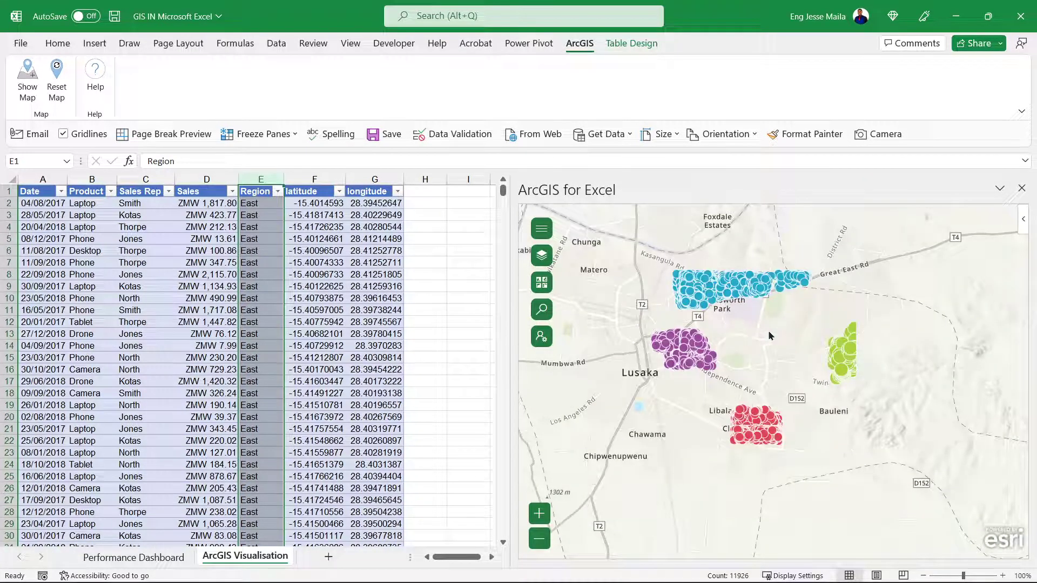
{"action": "scroll", "coordinate": [787, 327], "scroll_direction": "up", "scroll_amount": 1}
{"action": "scroll", "coordinate": [787, 328], "scroll_direction": "up", "scroll_amount": 1}
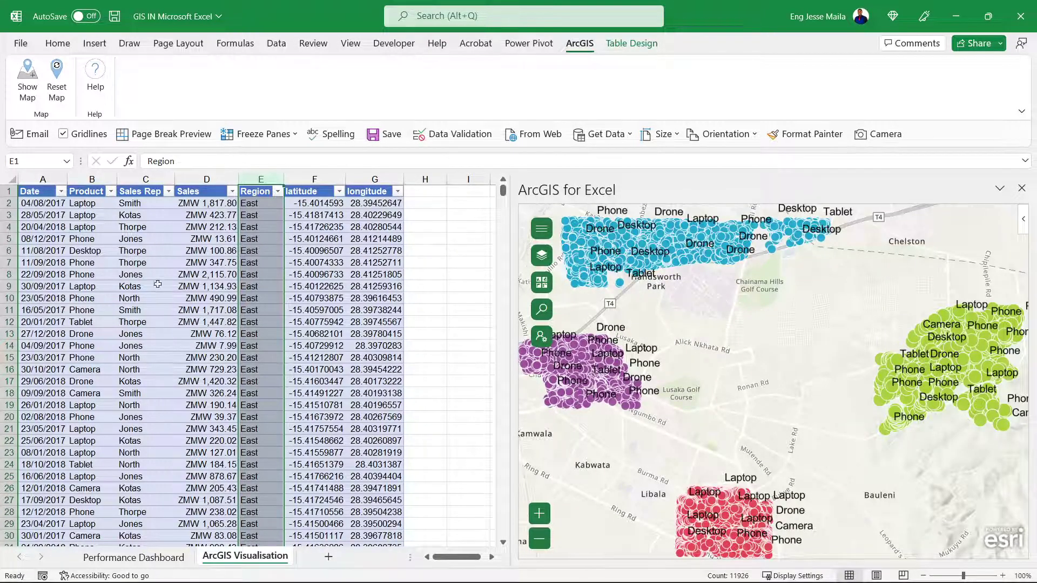
Filter the sales table's Date column to show only February 2018
{"action": "left_click", "coordinate": [100, 241]}
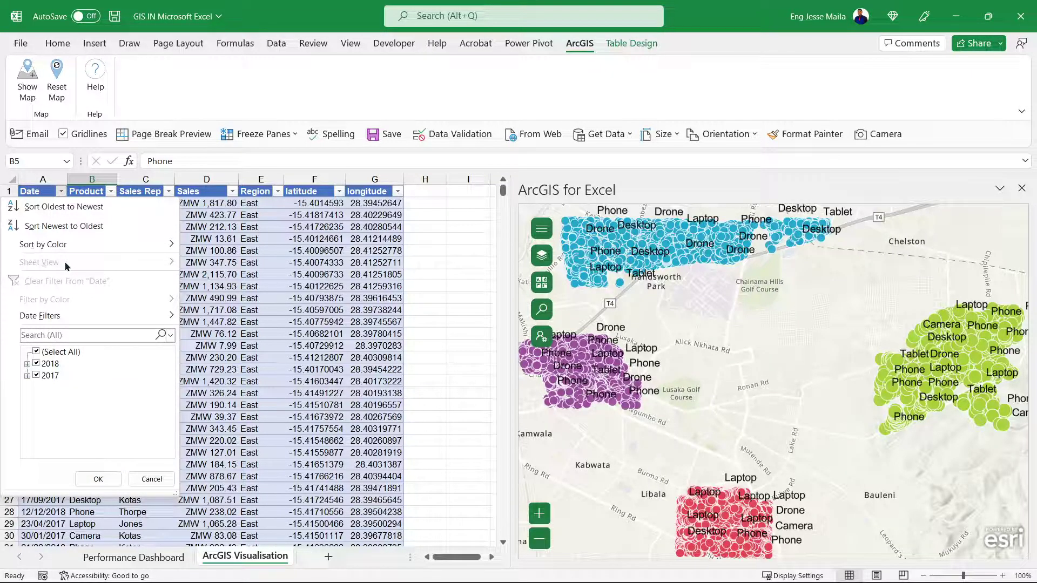
{"action": "left_click", "coordinate": [36, 351]}
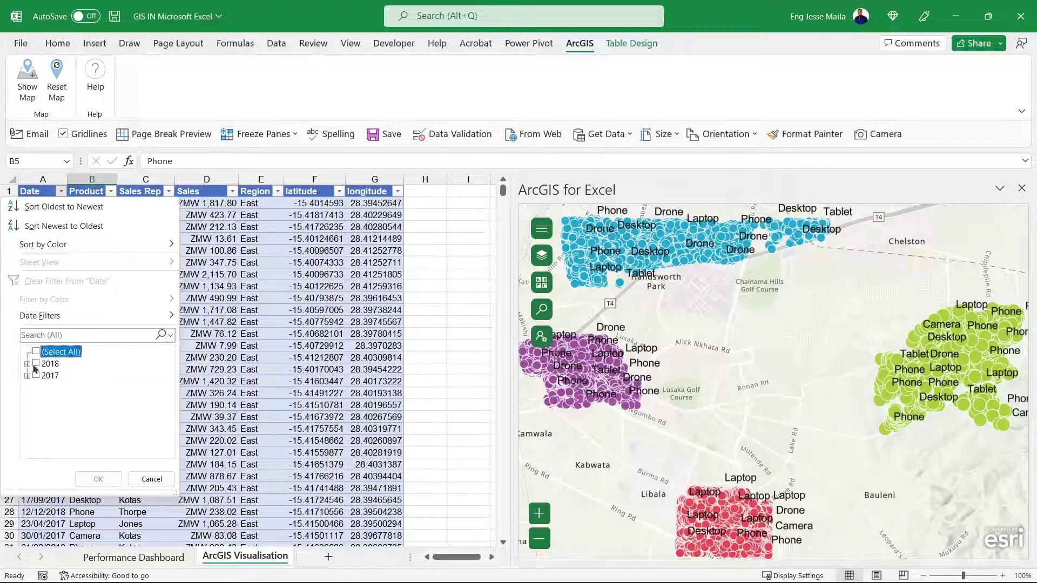
{"action": "left_click", "coordinate": [27, 364]}
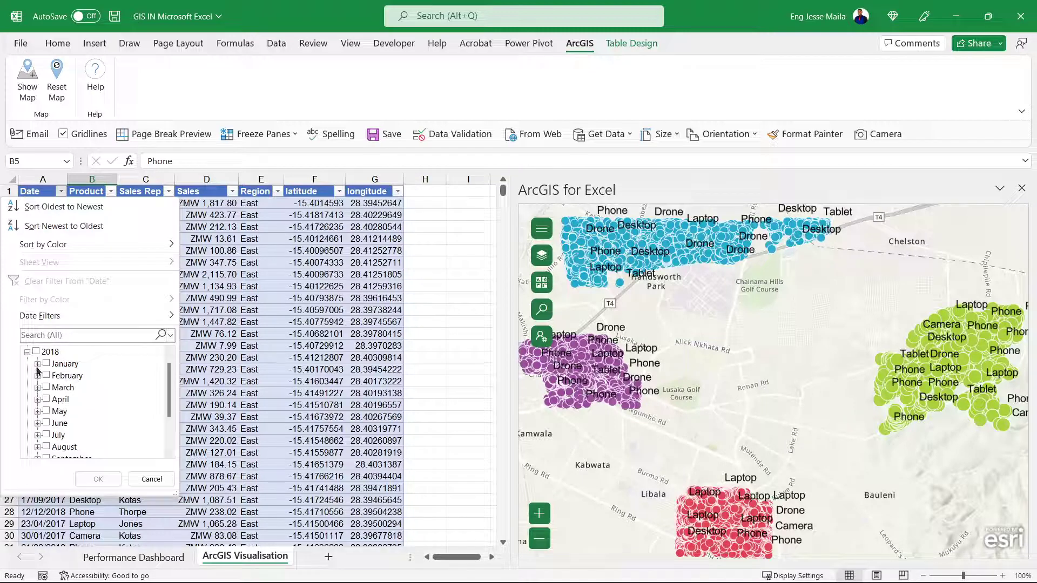
{"action": "left_click", "coordinate": [46, 376]}
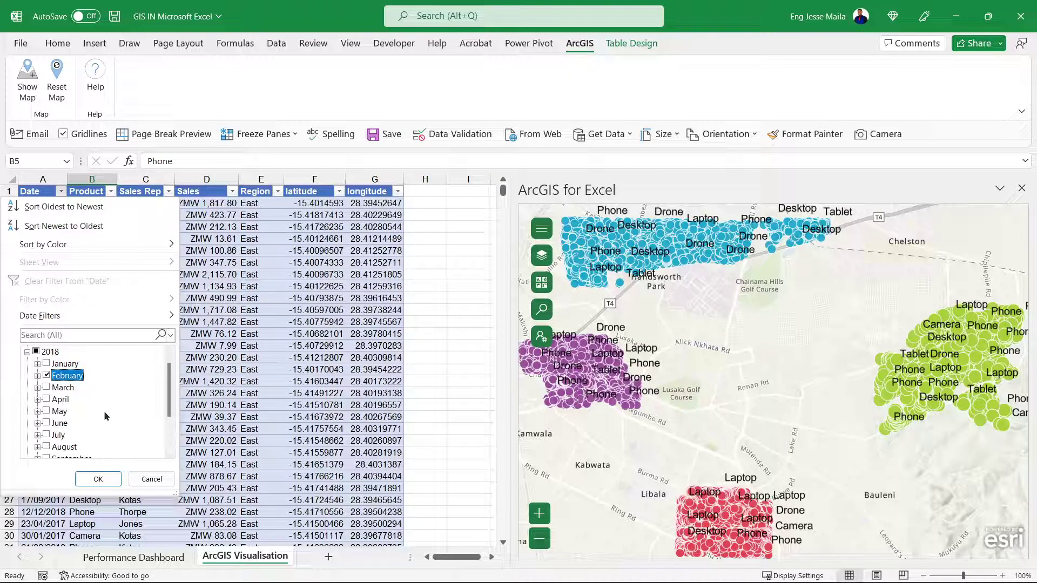
{"action": "left_click", "coordinate": [98, 479]}
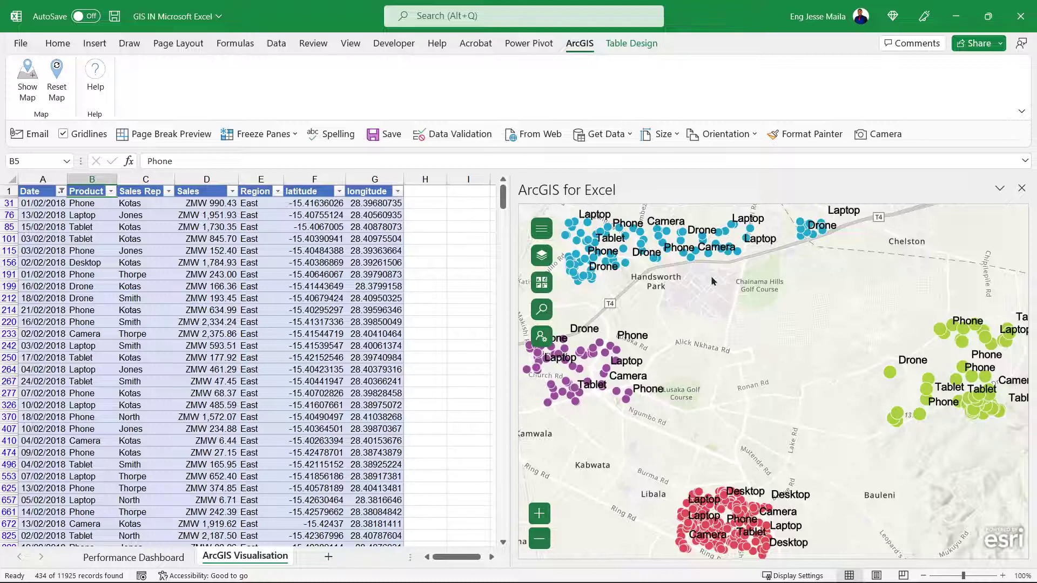
Filter the sales table's Product column to show only Drone
{"action": "scroll", "coordinate": [712, 276], "scroll_direction": "down", "scroll_amount": 1}
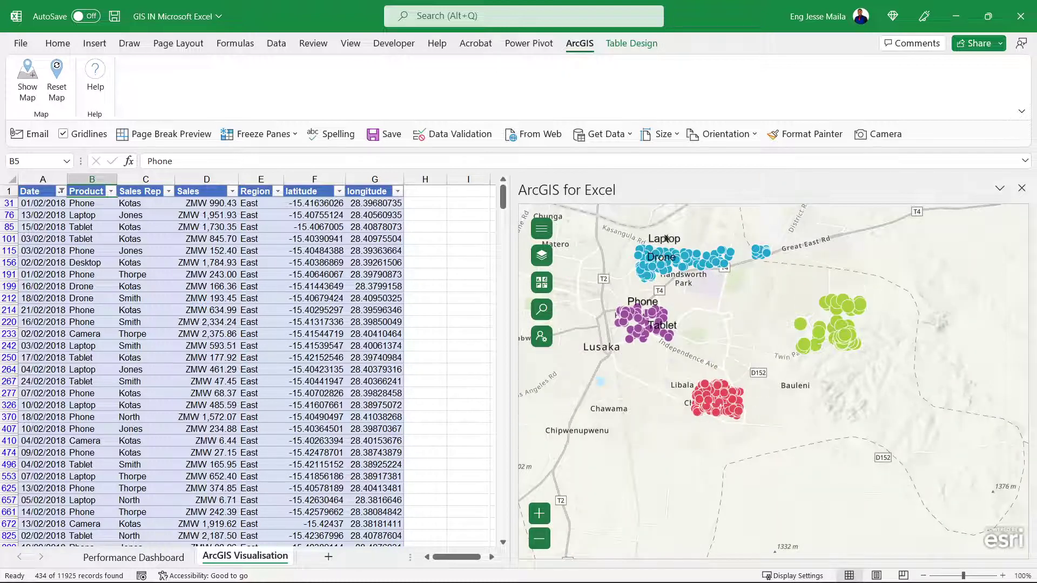
{"action": "scroll", "coordinate": [704, 267], "scroll_direction": "up", "scroll_amount": 1}
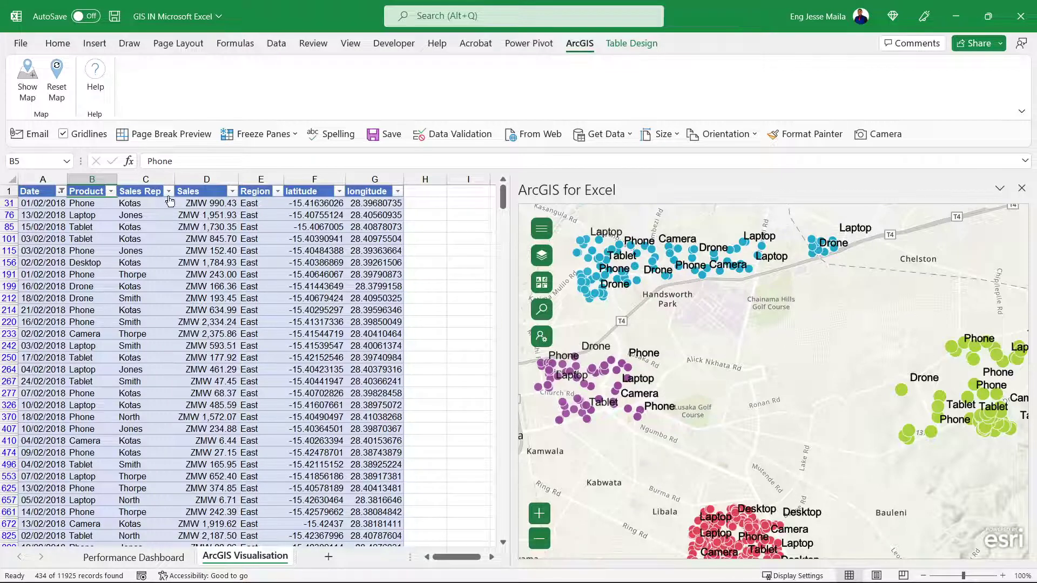
{"action": "left_click", "coordinate": [111, 191]}
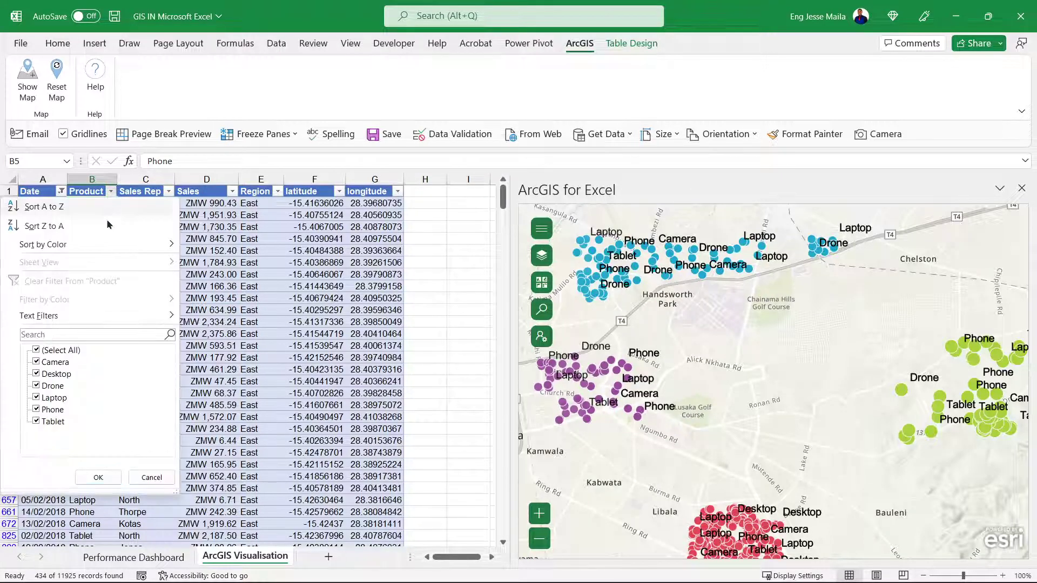
{"action": "left_click", "coordinate": [37, 350]}
{"action": "left_click", "coordinate": [37, 385]}
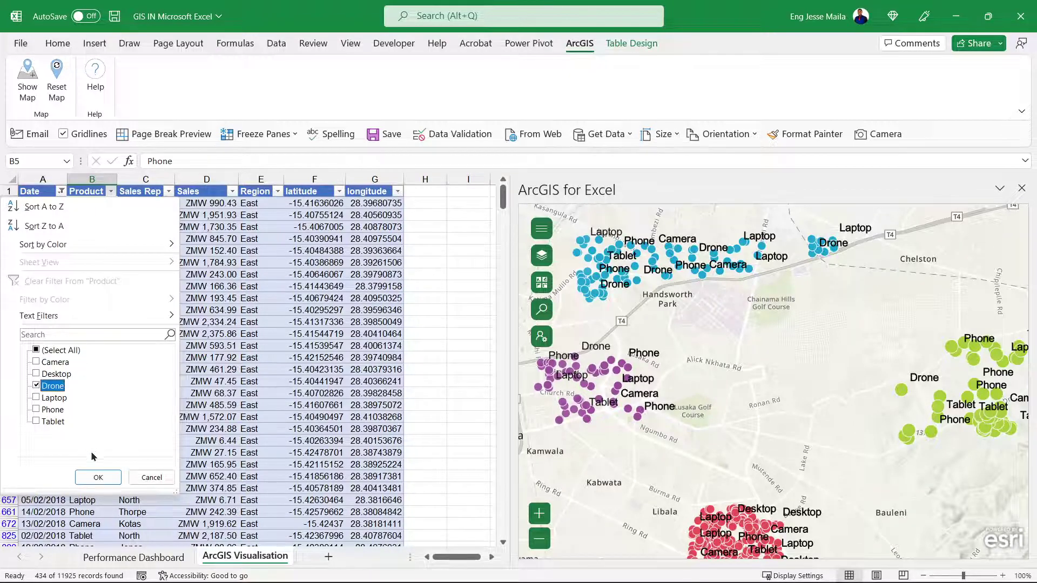
{"action": "left_click", "coordinate": [98, 478]}
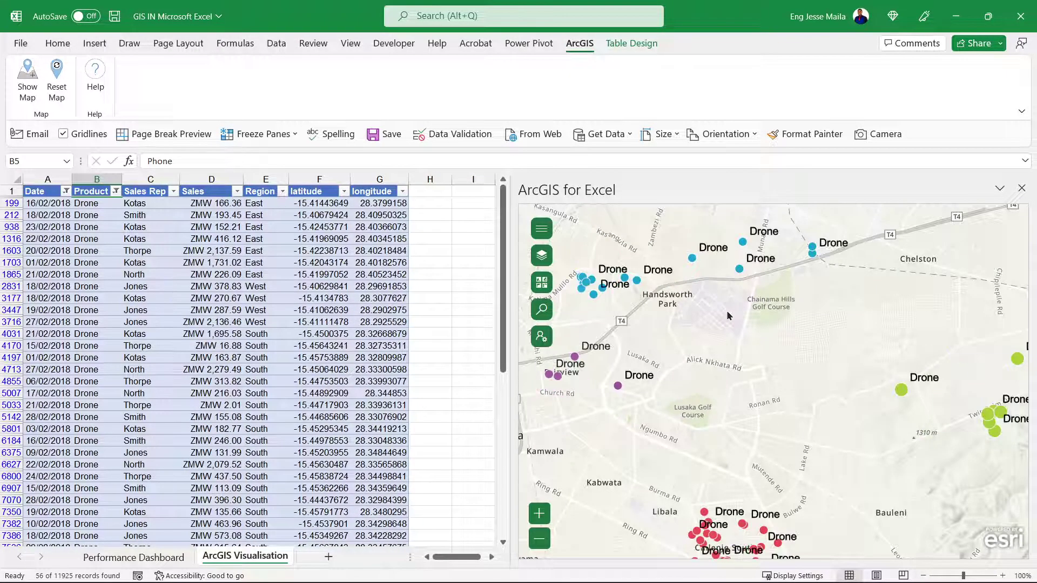
Examine how the filtered drone sales are distributed across the Lusaka clusters on the map
{"action": "scroll", "coordinate": [718, 288], "scroll_direction": "down", "scroll_amount": 1}
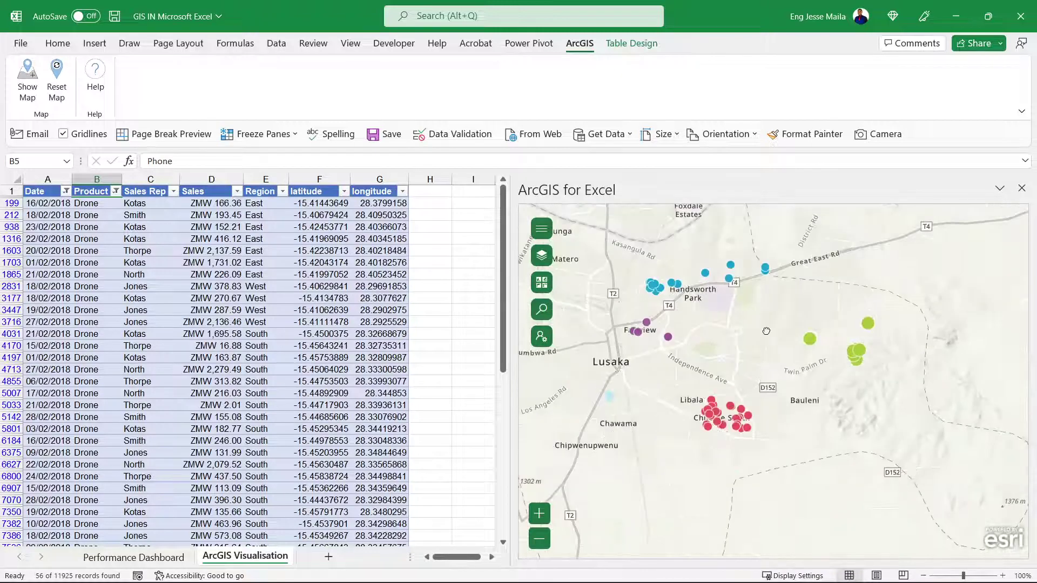
{"action": "scroll", "coordinate": [777, 340], "scroll_direction": "up", "scroll_amount": 1}
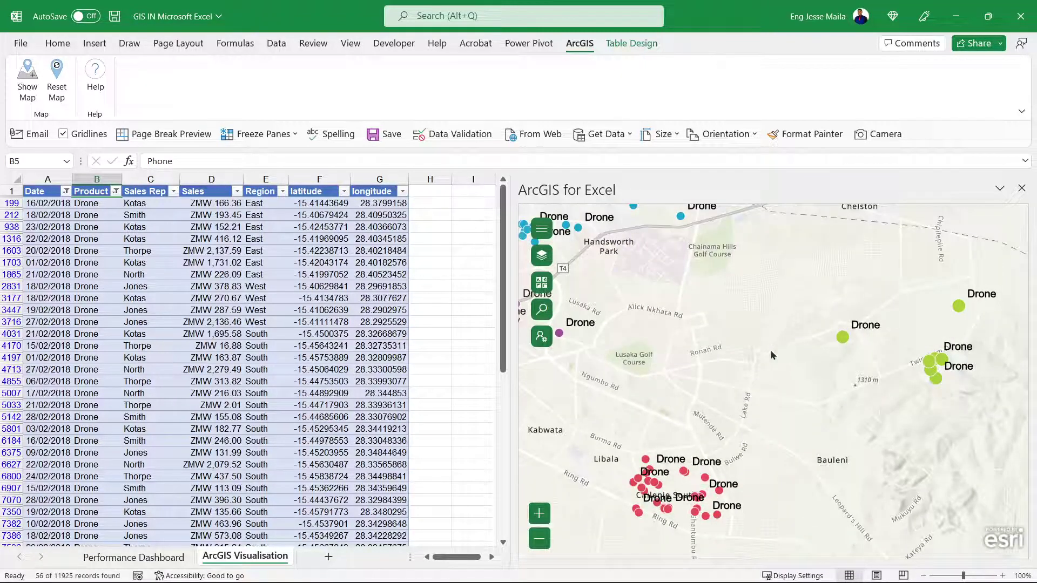
{"action": "scroll", "coordinate": [771, 351], "scroll_direction": "down", "scroll_amount": 1}
{"action": "scroll", "coordinate": [765, 254], "scroll_direction": "up", "scroll_amount": 1}
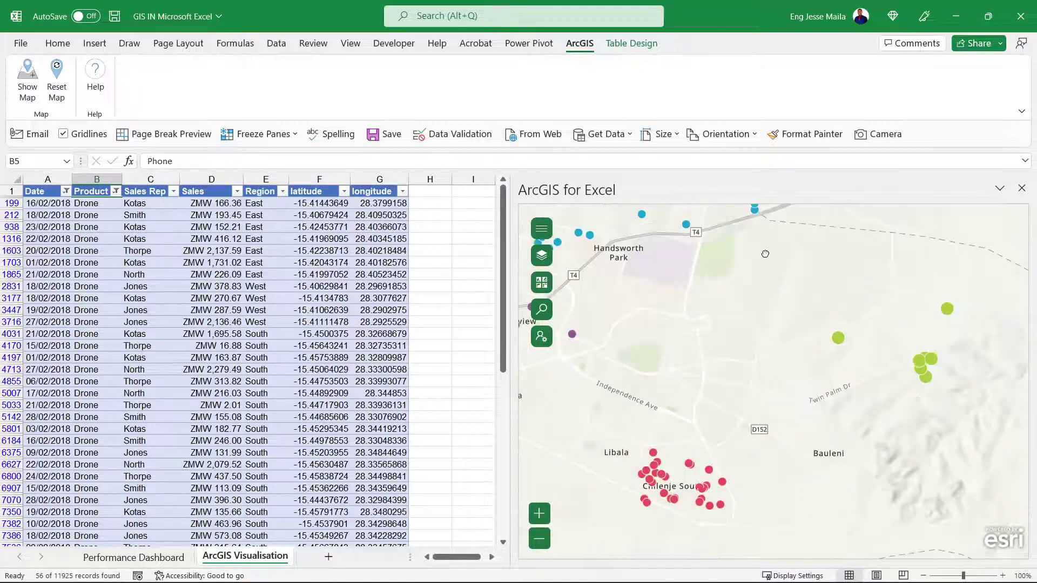
{"action": "scroll", "coordinate": [754, 315], "scroll_direction": "down", "scroll_amount": 1}
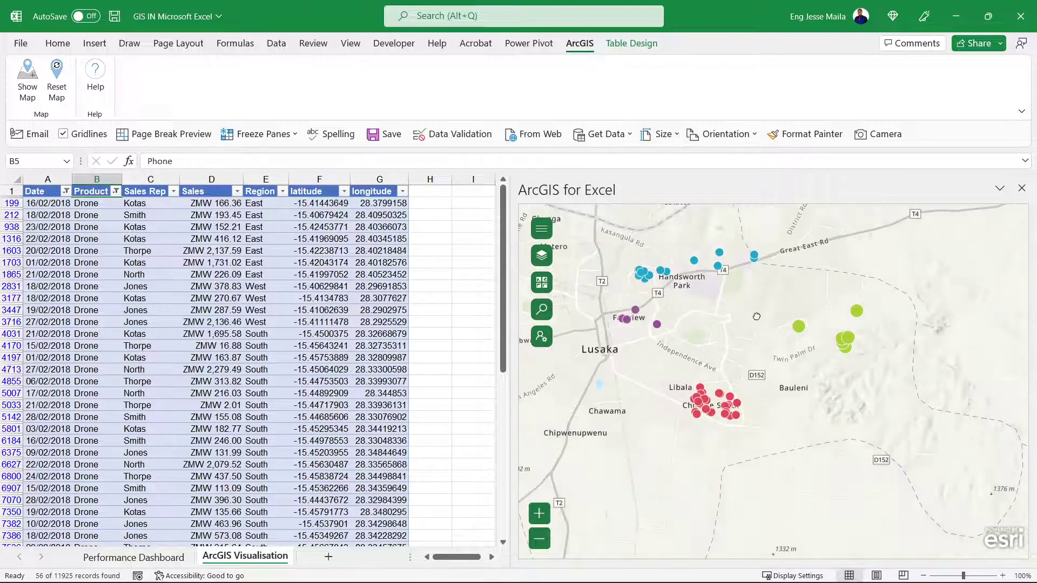
{"action": "scroll", "coordinate": [733, 251], "scroll_direction": "up", "scroll_amount": 1}
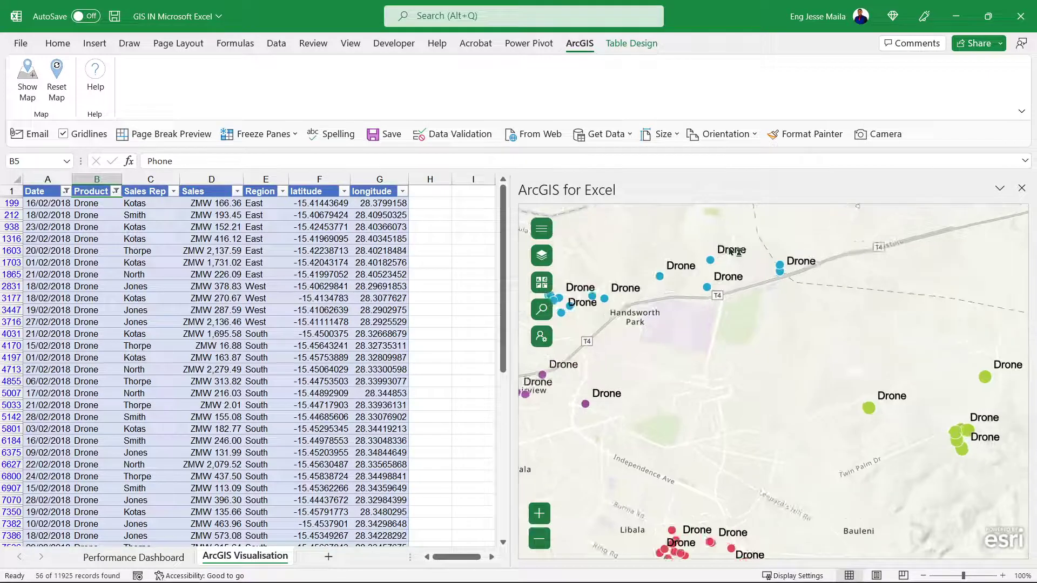
{"action": "scroll", "coordinate": [732, 250], "scroll_direction": "up", "scroll_amount": 1}
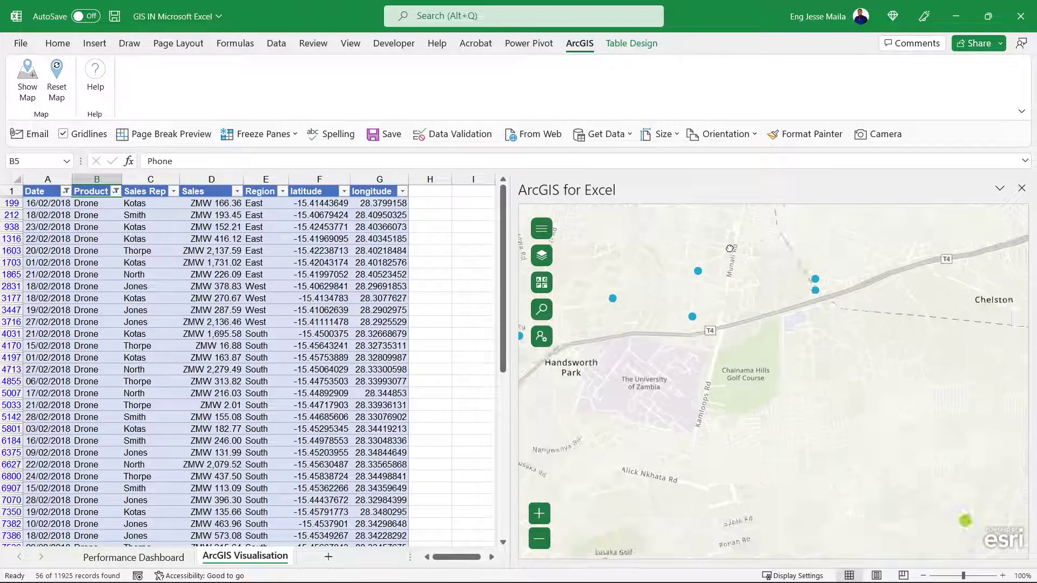
{"action": "scroll", "coordinate": [730, 248], "scroll_direction": "down", "scroll_amount": 1}
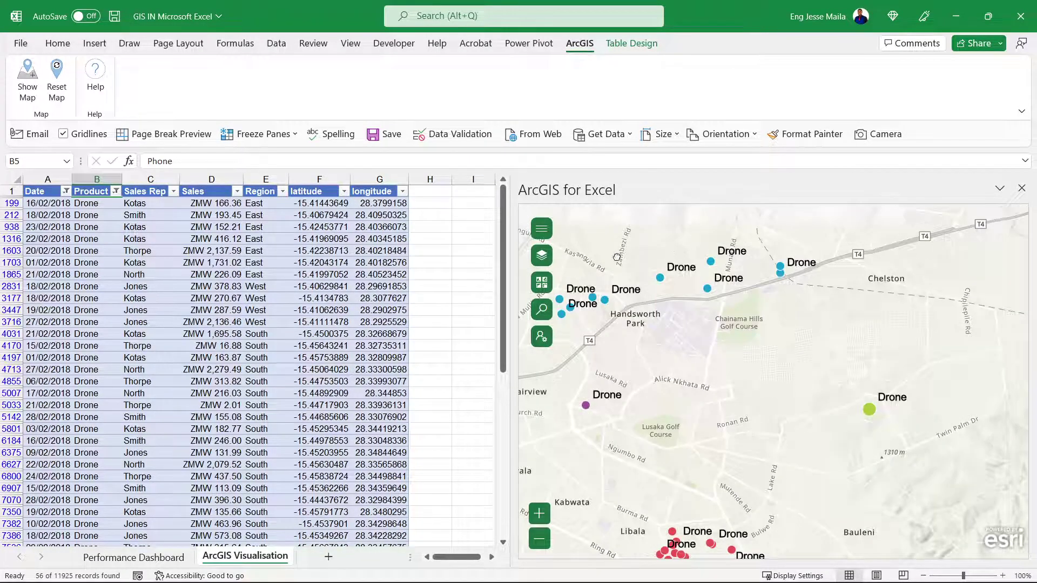
{"action": "scroll", "coordinate": [617, 257], "scroll_direction": "down", "scroll_amount": 1}
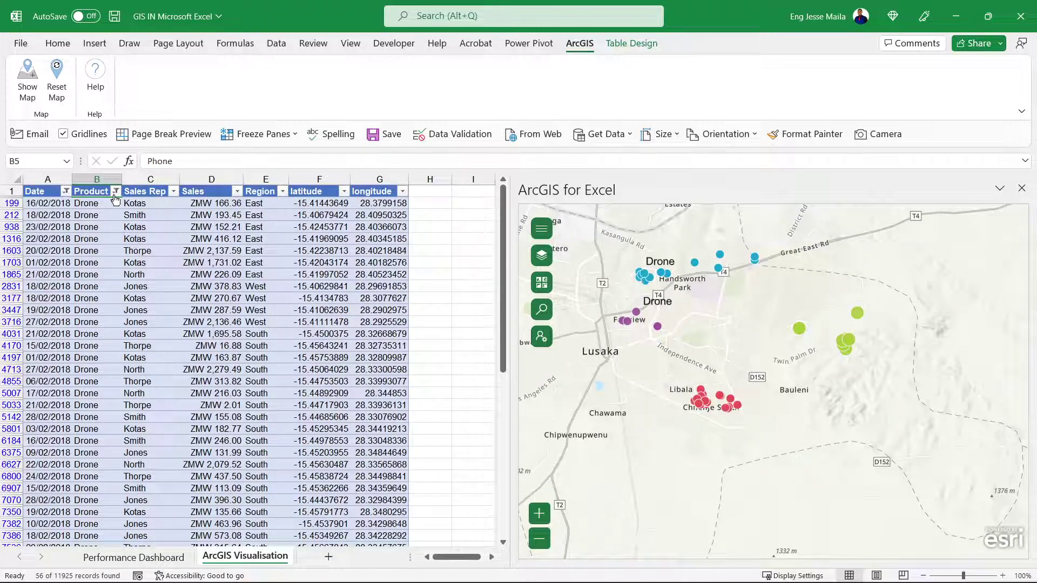
Clear the filters from the Product and Date columns of the sales table
{"action": "left_click", "coordinate": [115, 191]}
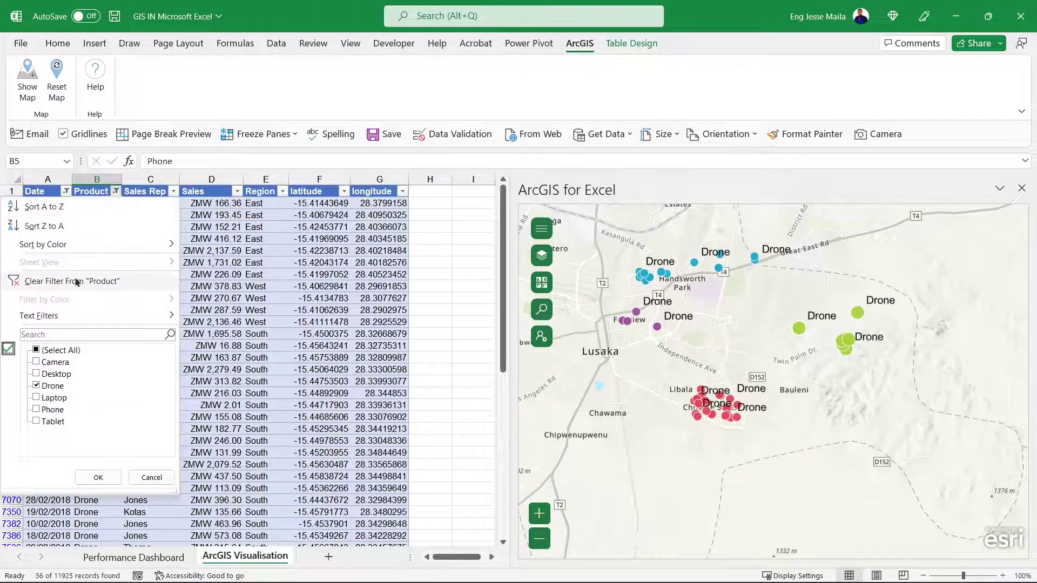
{"action": "left_click", "coordinate": [77, 281]}
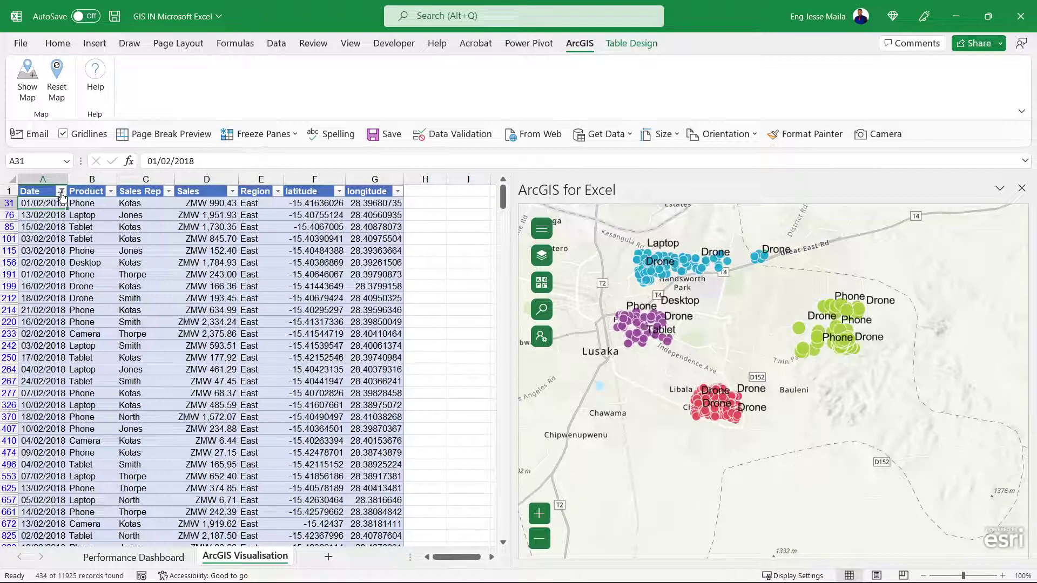
{"action": "left_click", "coordinate": [61, 192]}
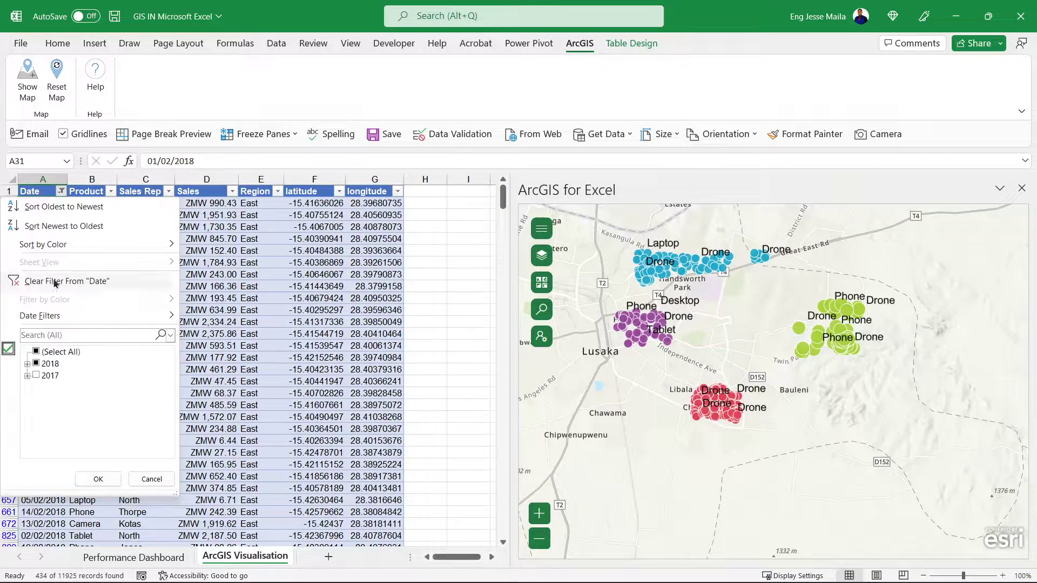
{"action": "left_click", "coordinate": [56, 282]}
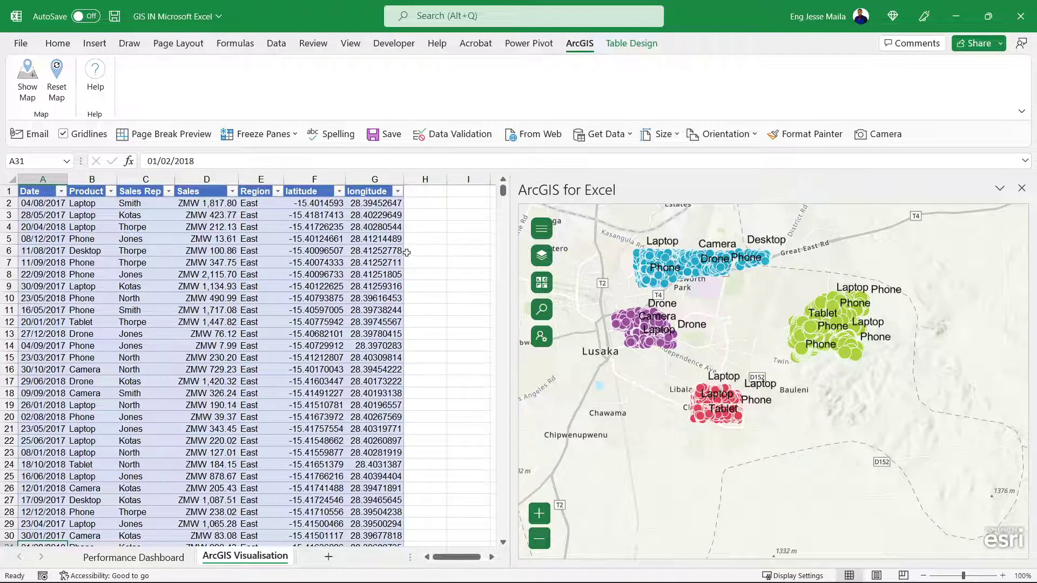
{"action": "scroll", "coordinate": [407, 252], "scroll_direction": "down", "scroll_amount": 2}
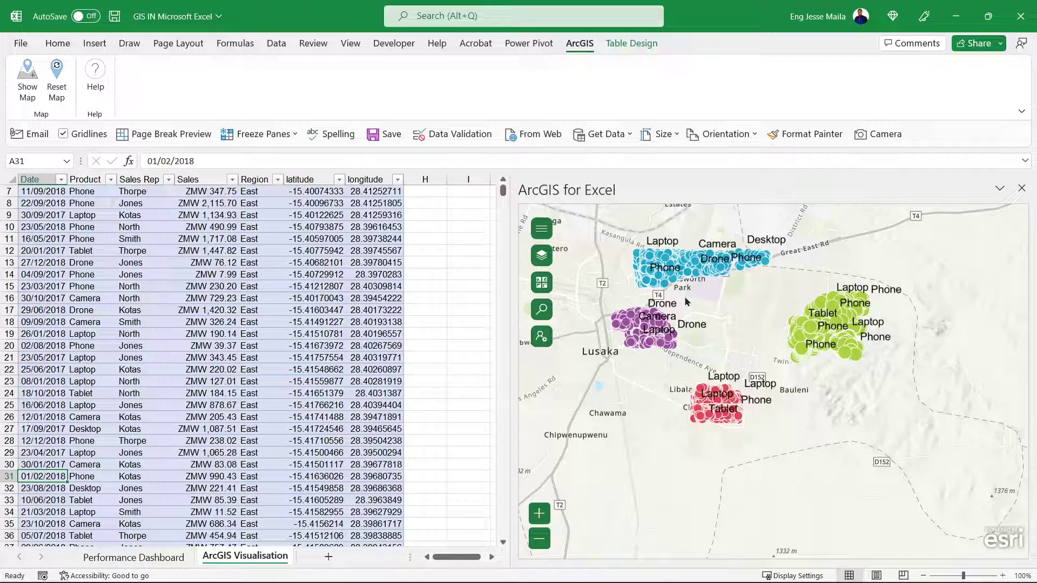
{"action": "left_click", "coordinate": [314, 357]}
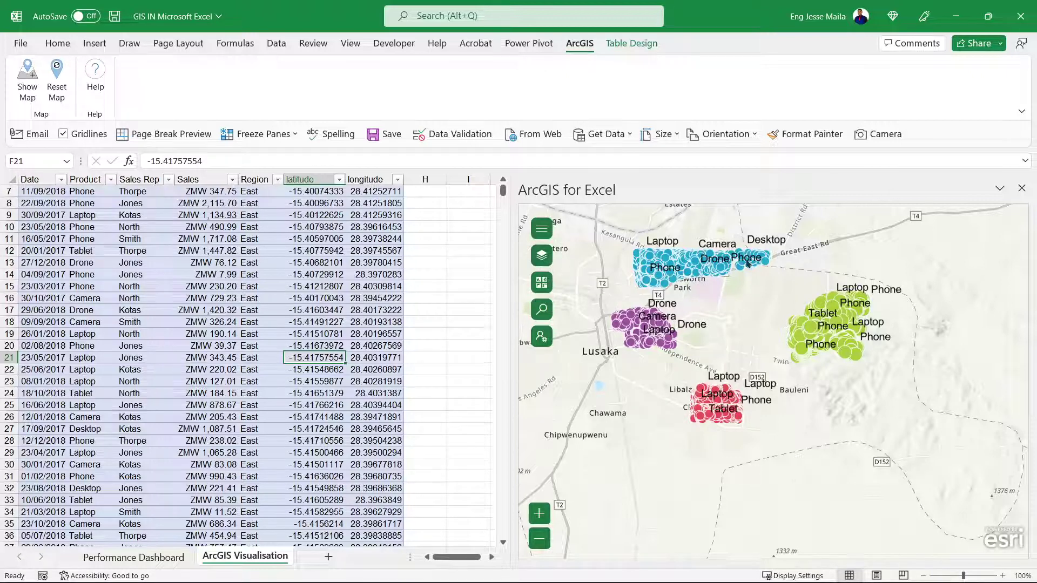
{"action": "scroll", "coordinate": [743, 326], "scroll_direction": "up", "scroll_amount": 2}
{"action": "scroll", "coordinate": [753, 327], "scroll_direction": "down", "scroll_amount": 2}
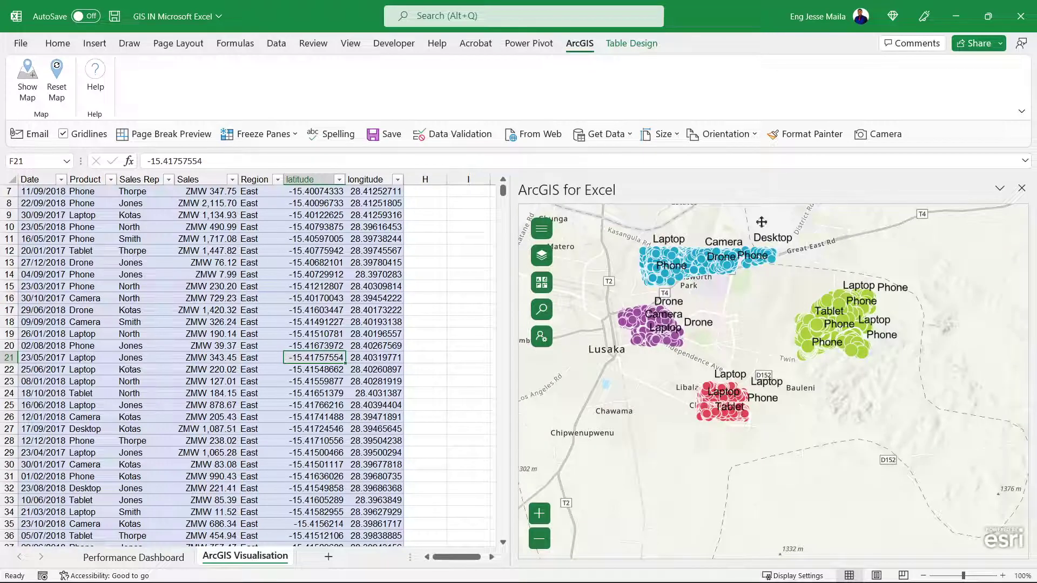
Undock the ArcGIS for Excel map pane and enlarge it to cover nearly the whole Excel window
{"action": "left_click_drag", "start_coordinate": [572, 189], "coordinate": [510, 24]}
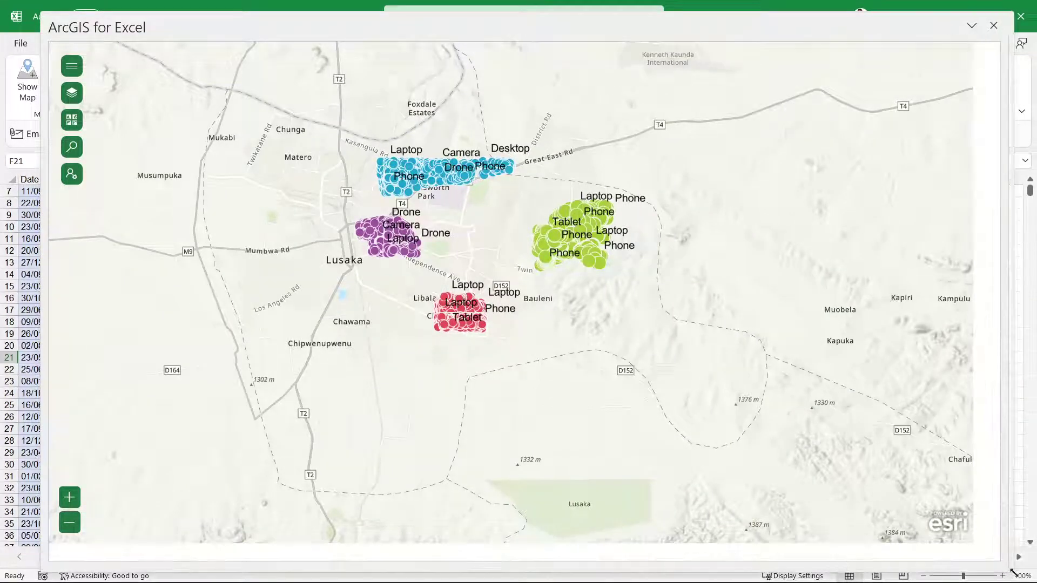
{"action": "left_click_drag", "start_coordinate": [978, 549], "coordinate": [1013, 565]}
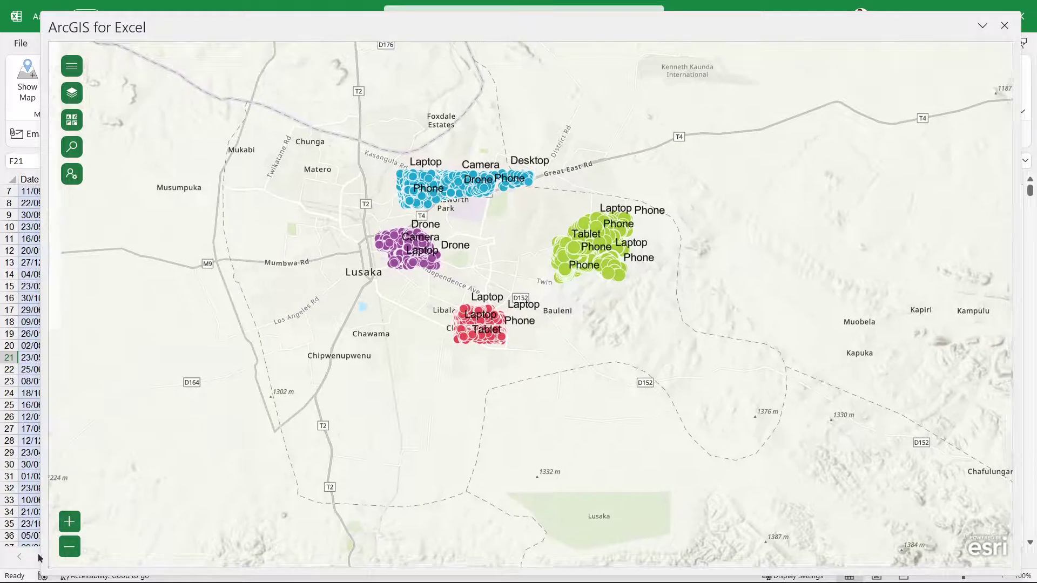
{"action": "left_click_drag", "start_coordinate": [43, 252], "coordinate": [10, 252]}
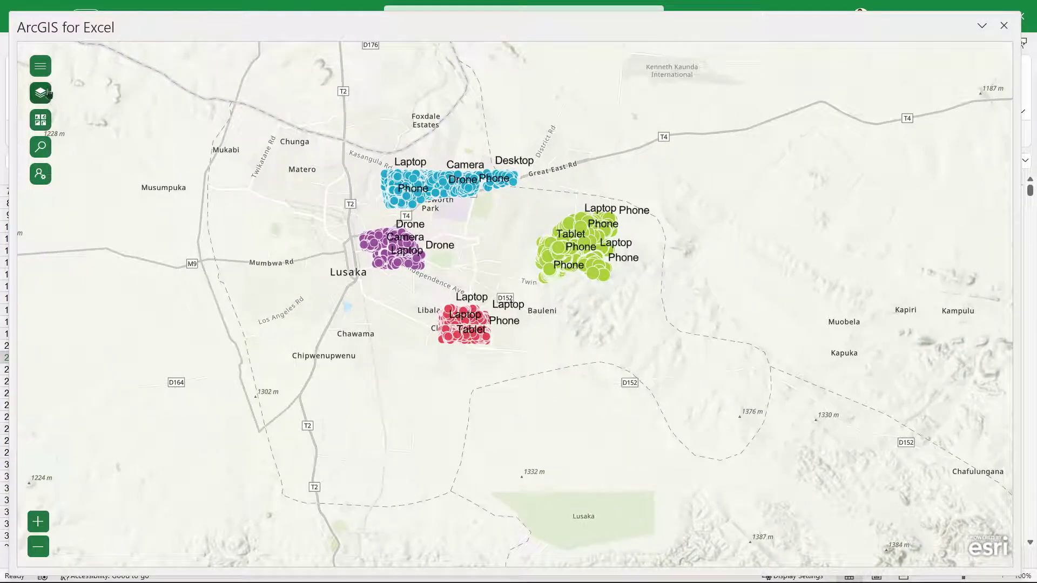
Display the layers list in the enlarged map and select the Sales layer, followed by the Lusaka Townships layer
{"action": "left_click", "coordinate": [47, 93]}
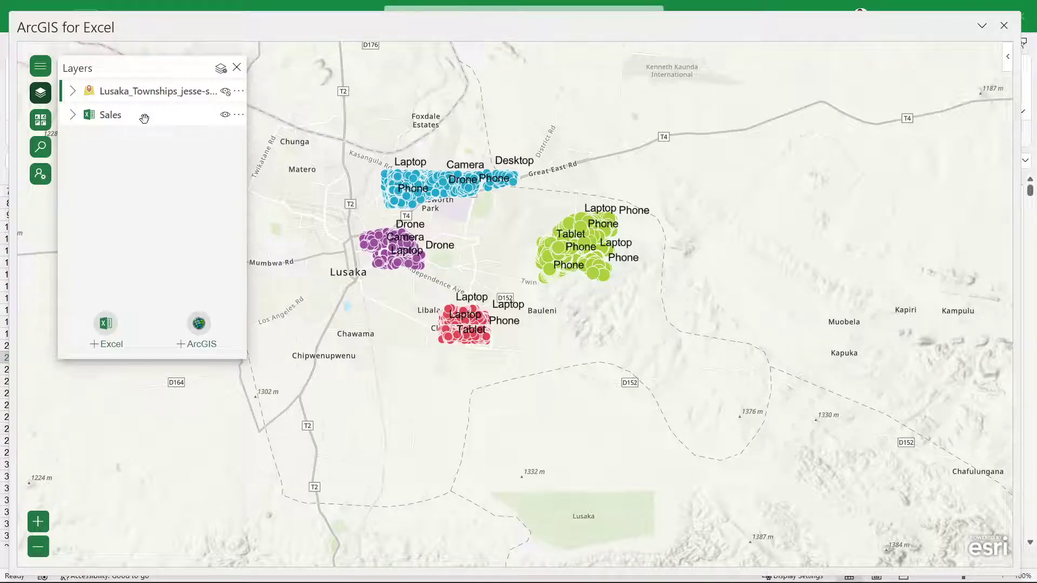
{"action": "left_click", "coordinate": [144, 118]}
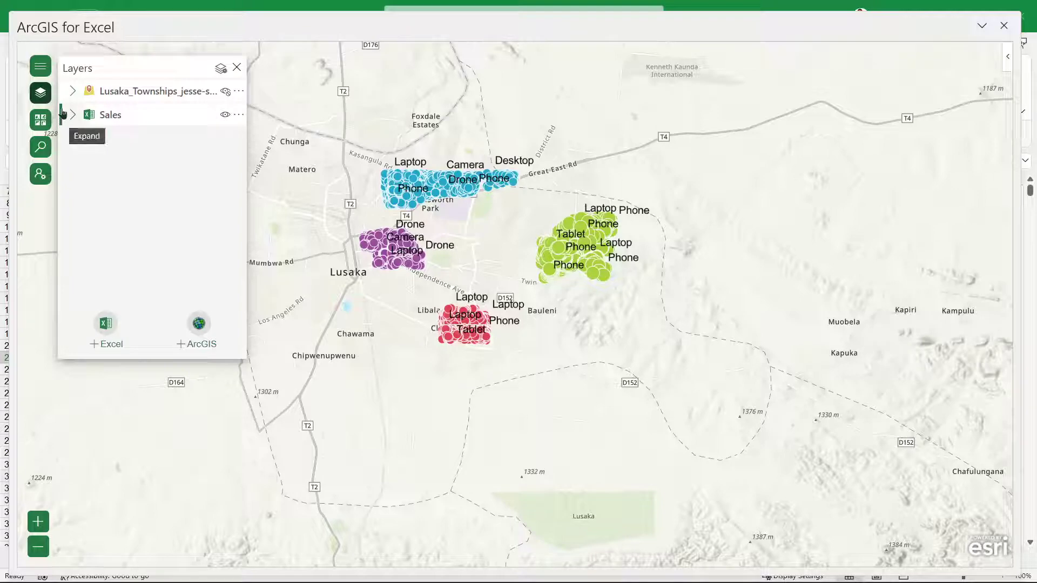
{"action": "left_click", "coordinate": [132, 93]}
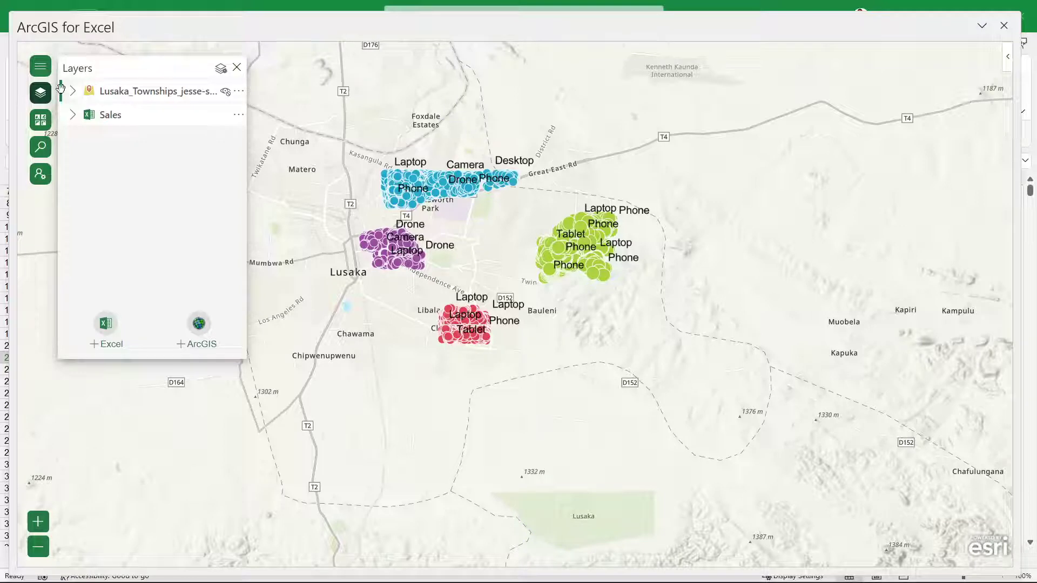
Open the styling options of the Sales layer, check the available layers and keep Sales as the active layer
{"action": "left_click", "coordinate": [71, 114]}
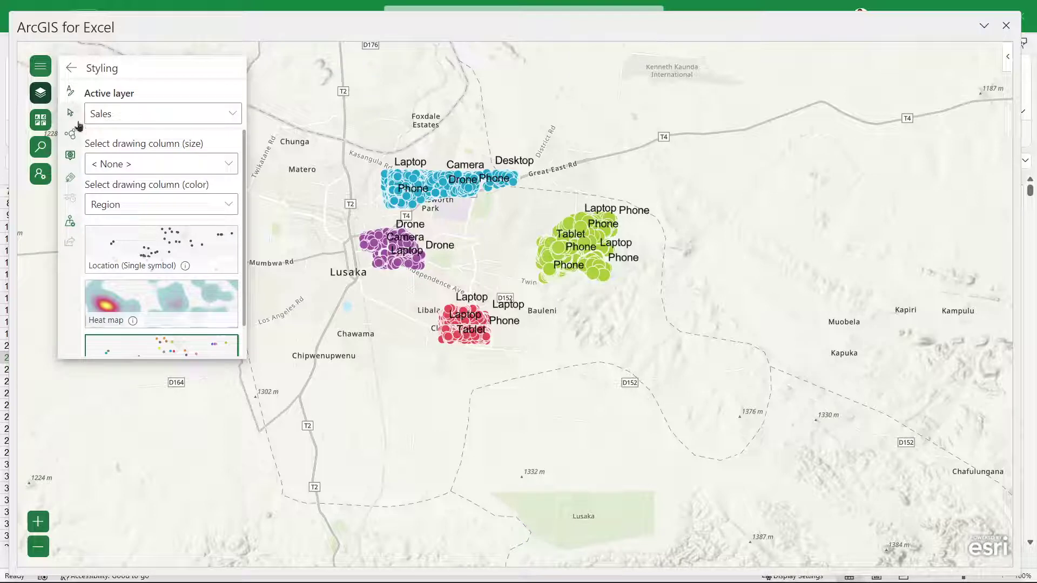
{"action": "left_click", "coordinate": [227, 110]}
{"action": "left_click", "coordinate": [231, 115]}
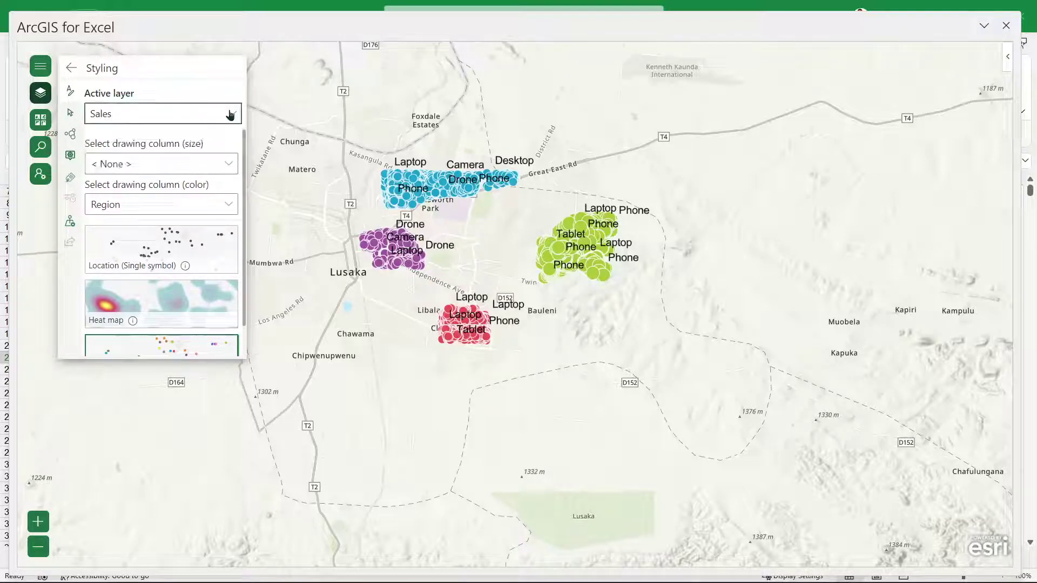
{"action": "left_click", "coordinate": [231, 115]}
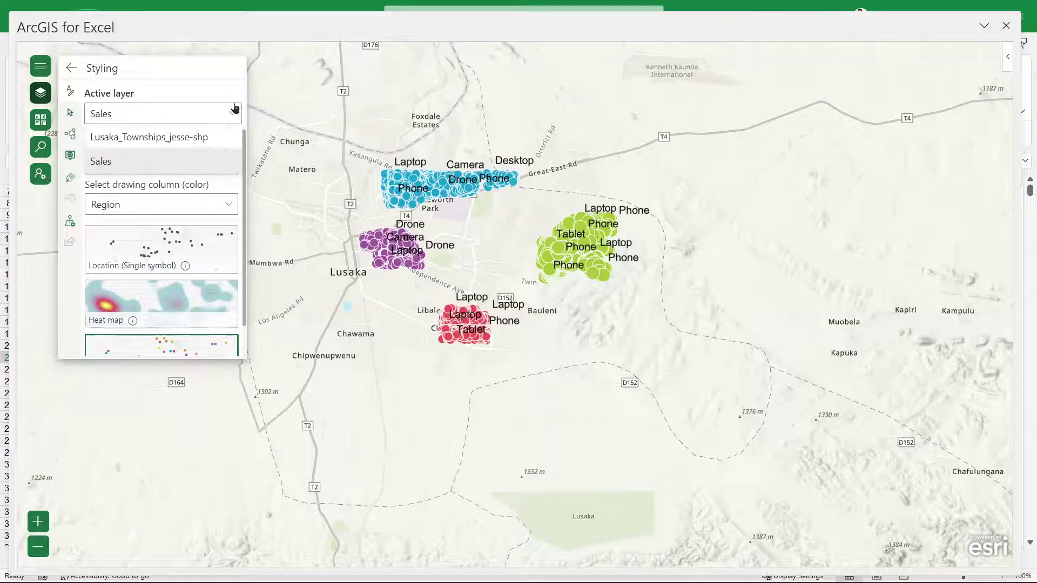
{"action": "left_click", "coordinate": [234, 111]}
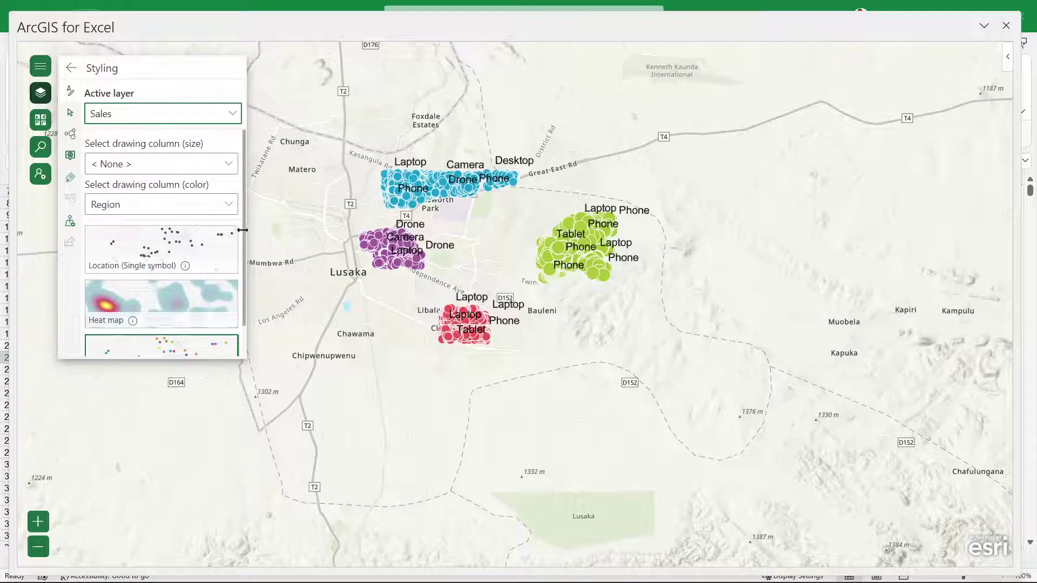
Style the Sales layer as a Heat map and view its density clusters at different scales
{"action": "scroll", "coordinate": [234, 235], "scroll_direction": "down", "scroll_amount": 2}
{"action": "mouse_move", "coordinate": [178, 329]}
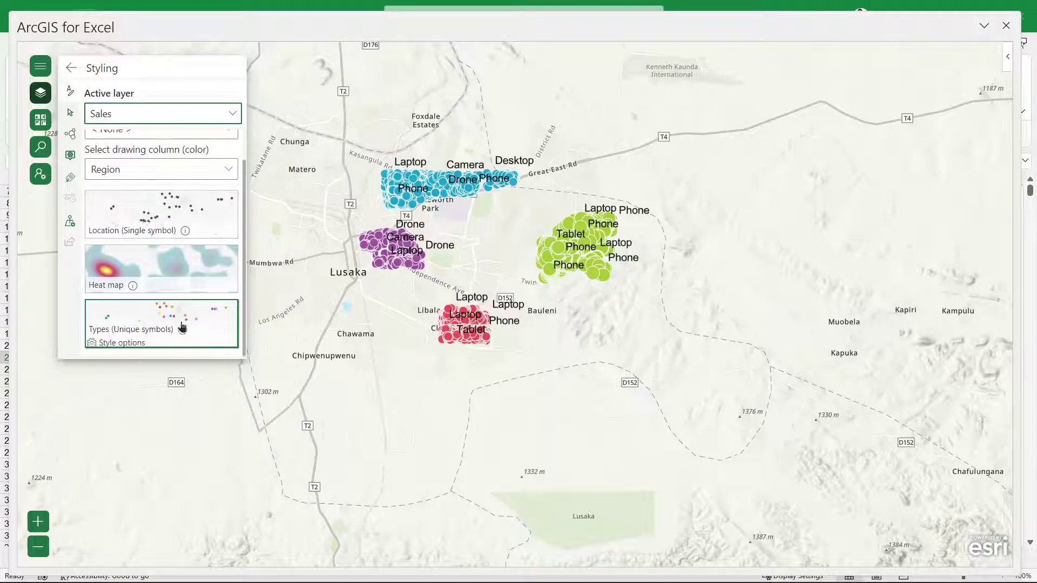
{"action": "left_click", "coordinate": [140, 272]}
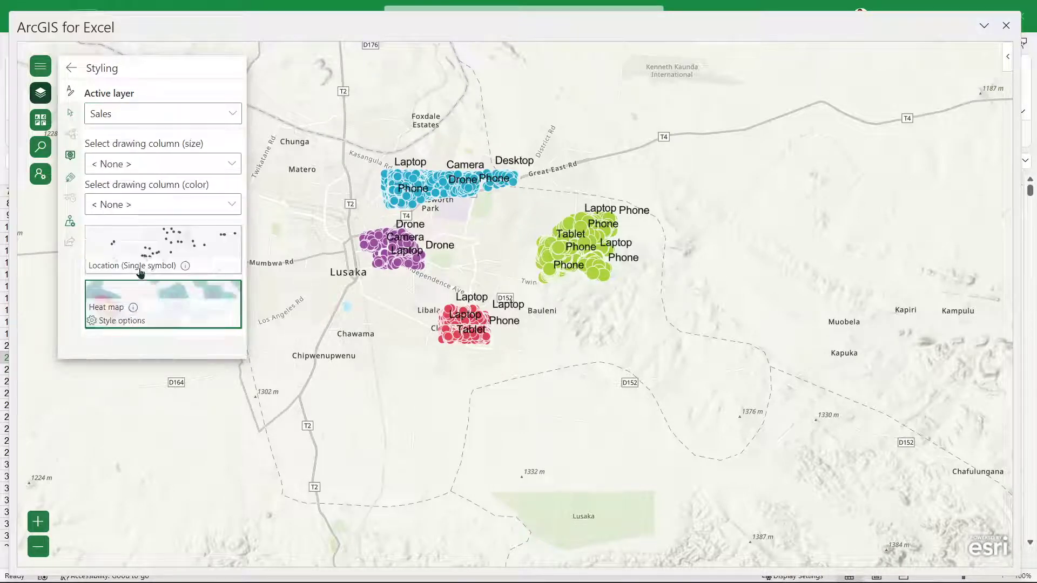
{"action": "mouse_move", "coordinate": [233, 292]}
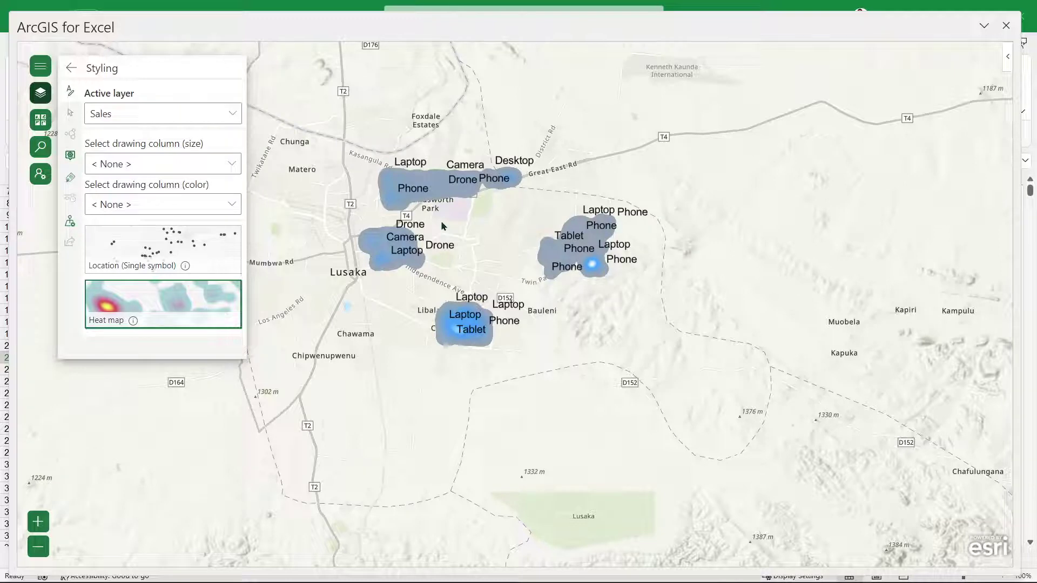
{"action": "scroll", "coordinate": [443, 159], "scroll_direction": "up", "scroll_amount": 1}
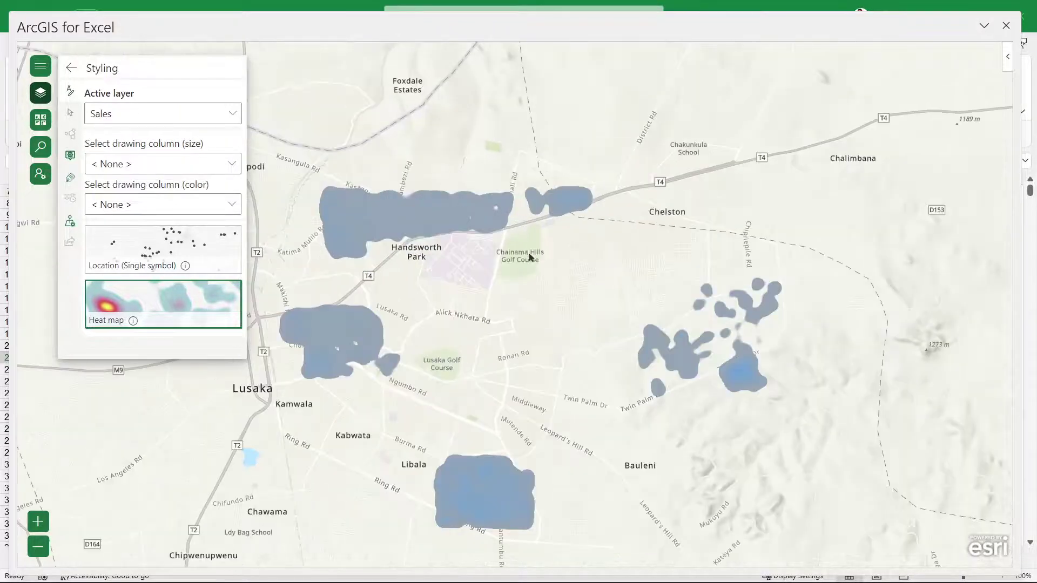
{"action": "scroll", "coordinate": [578, 274], "scroll_direction": "down", "scroll_amount": 1}
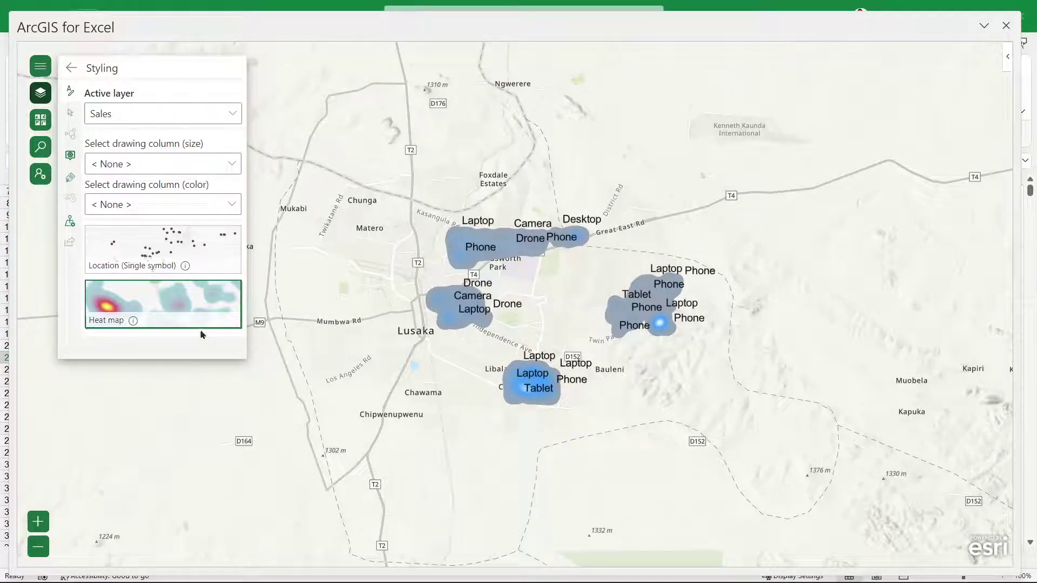
Recolour the Sales heat map with the yellow-to-blue color ramp, followed by the yellow-to-magenta ramp
{"action": "mouse_move", "coordinate": [146, 323]}
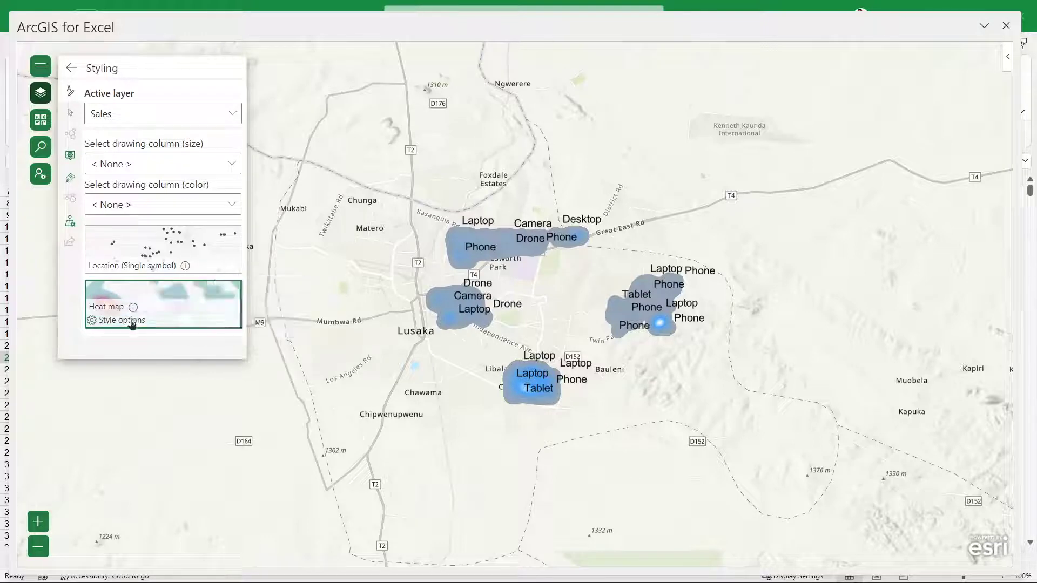
{"action": "left_click", "coordinate": [124, 323]}
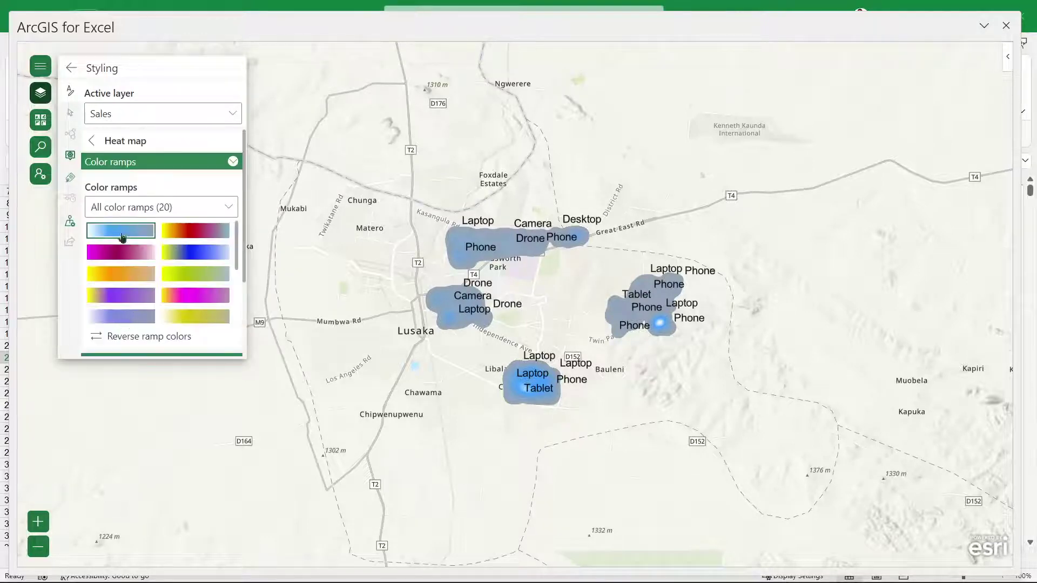
{"action": "scroll", "coordinate": [204, 315], "scroll_direction": "down", "scroll_amount": 2}
{"action": "scroll", "coordinate": [206, 315], "scroll_direction": "up", "scroll_amount": 3}
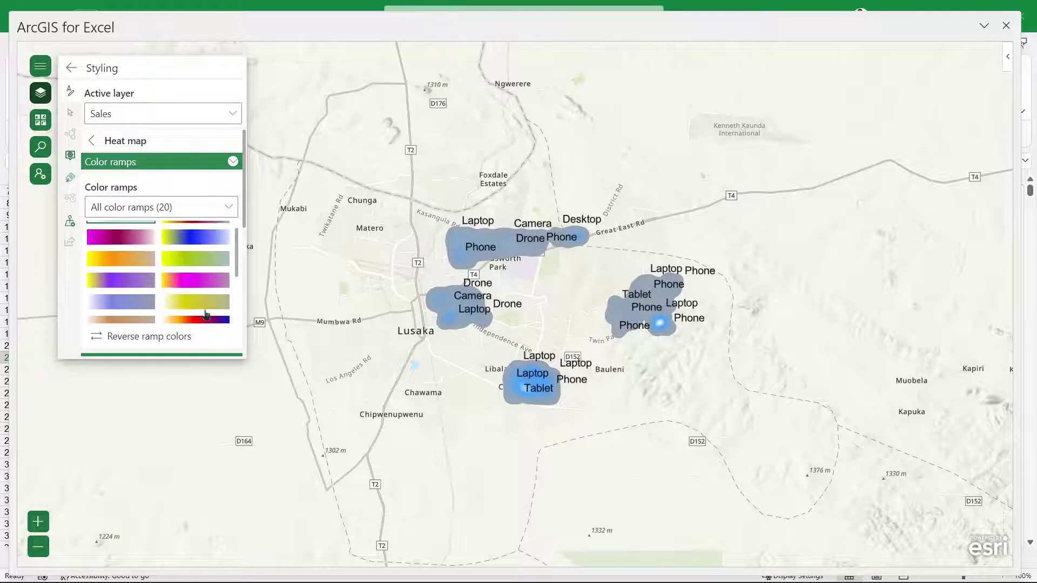
{"action": "left_click", "coordinate": [195, 252]}
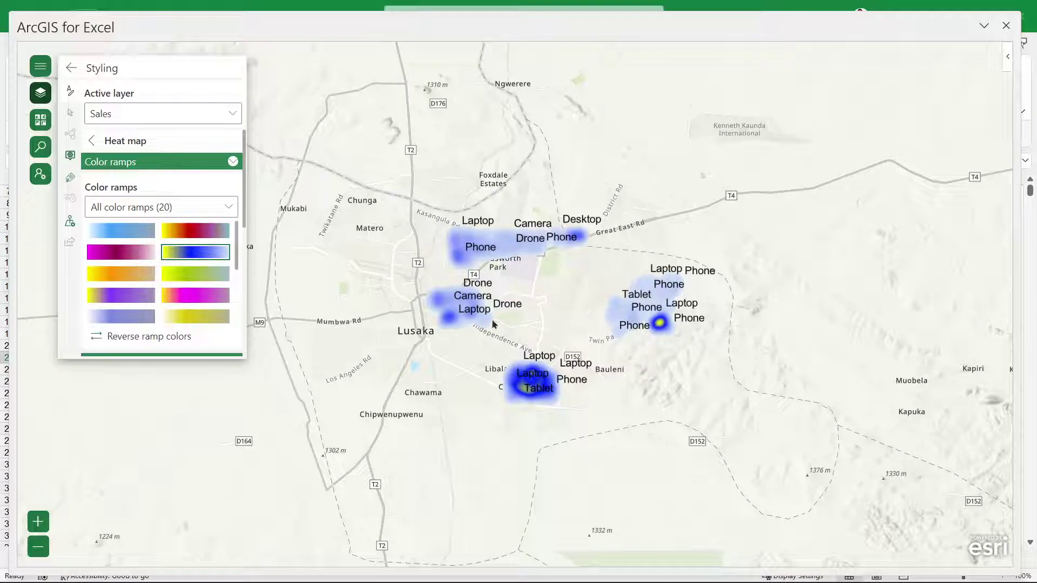
{"action": "left_click", "coordinate": [185, 293]}
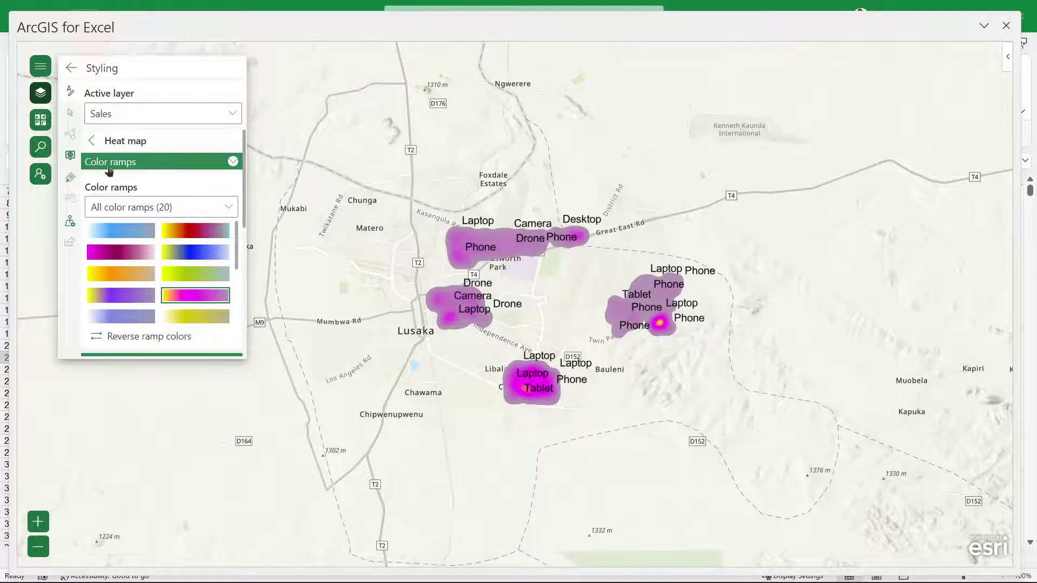
{"action": "left_click", "coordinate": [93, 142]}
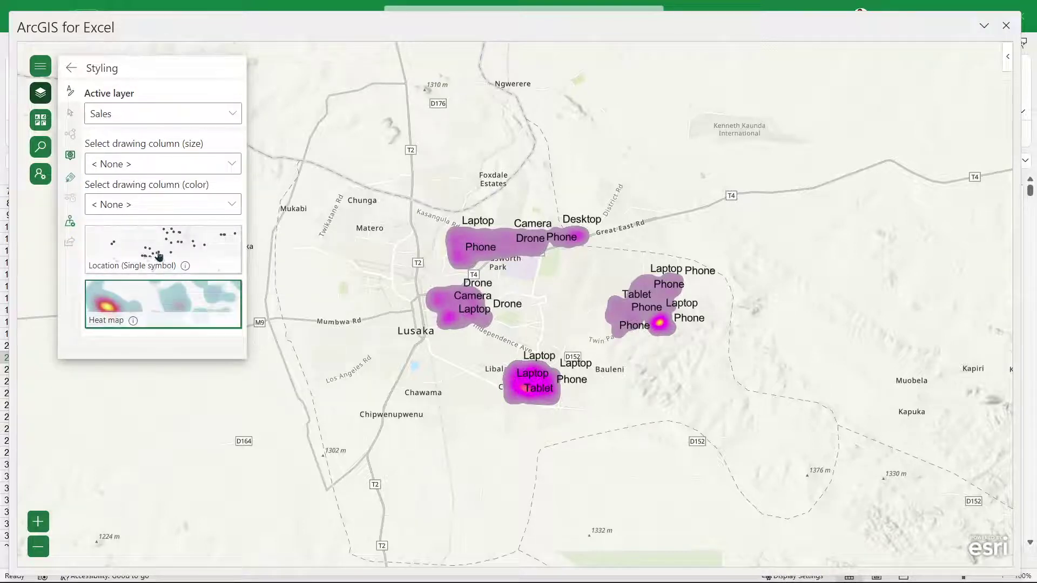
Style the Sales layer as Location (Single symbol) and view the points at different scales
{"action": "left_click", "coordinate": [157, 251]}
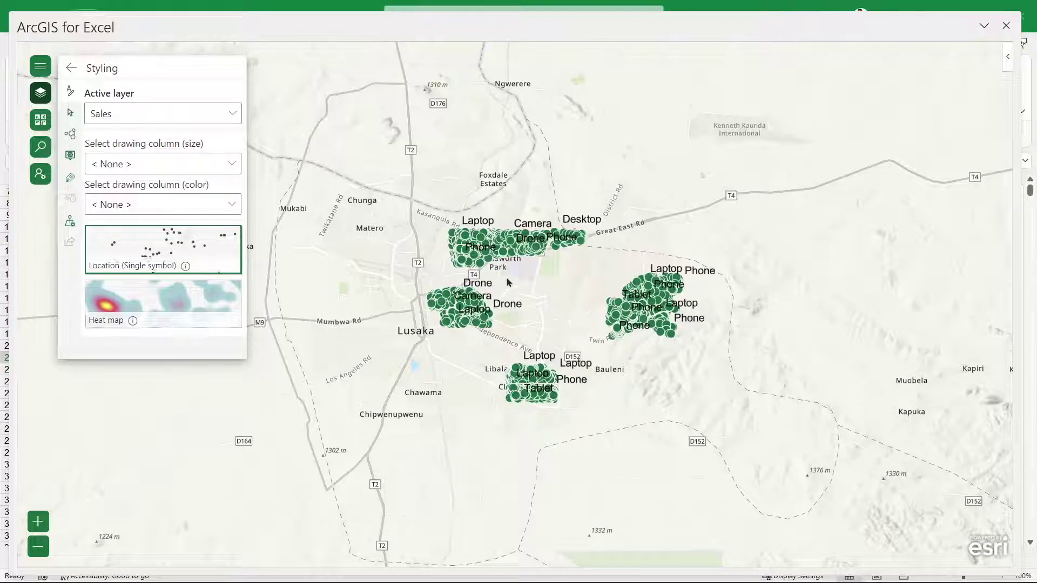
{"action": "scroll", "coordinate": [545, 250], "scroll_direction": "up", "scroll_amount": 1}
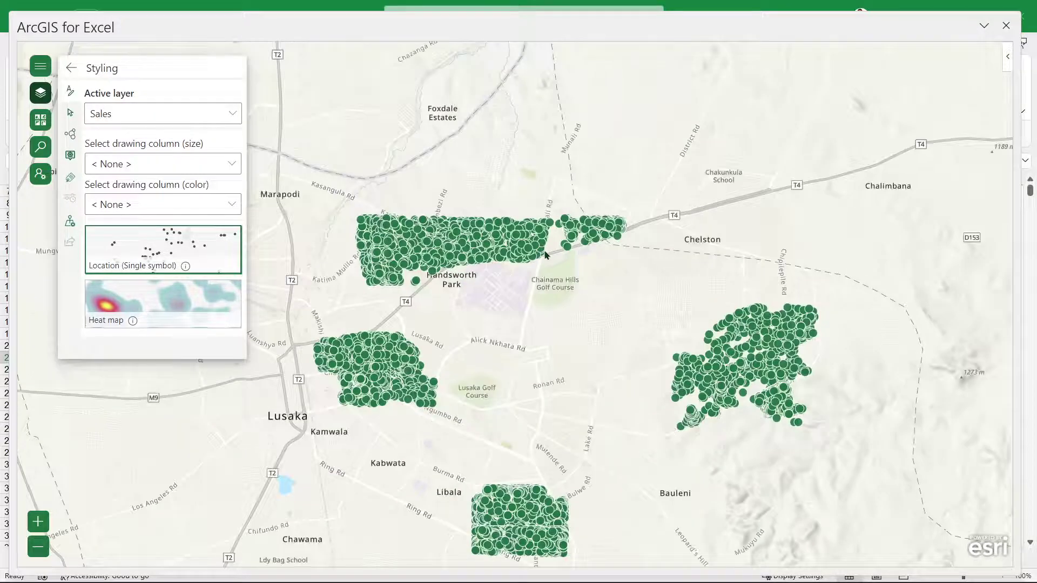
{"action": "scroll", "coordinate": [545, 255], "scroll_direction": "down", "scroll_amount": 1}
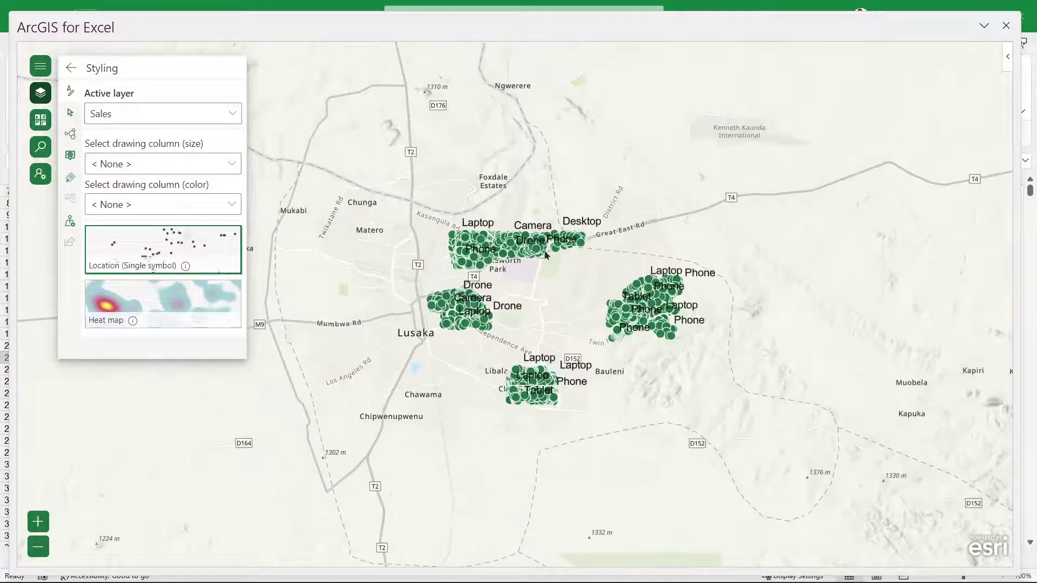
{"action": "scroll", "coordinate": [546, 255], "scroll_direction": "up", "scroll_amount": 1}
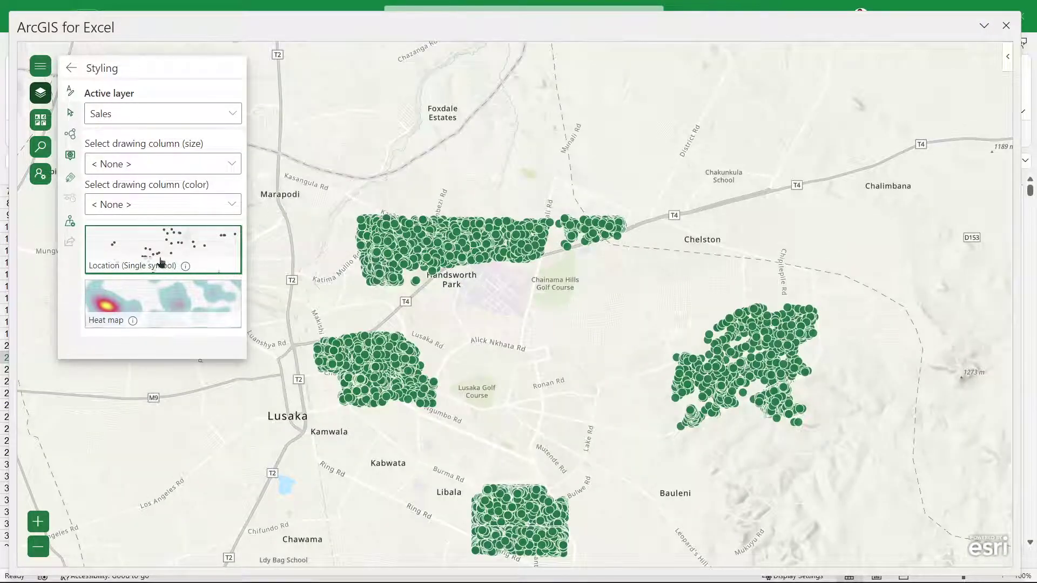
Examine the advanced symbol options for the Sales points, including the Basic symbol set and the other symbol categories
{"action": "left_click", "coordinate": [135, 264]}
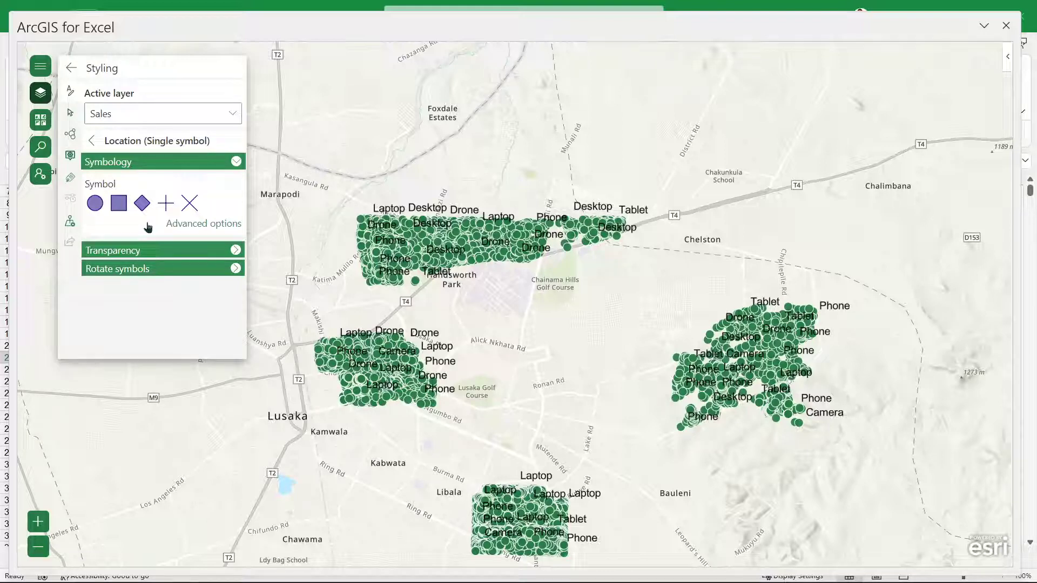
{"action": "left_click", "coordinate": [193, 224]}
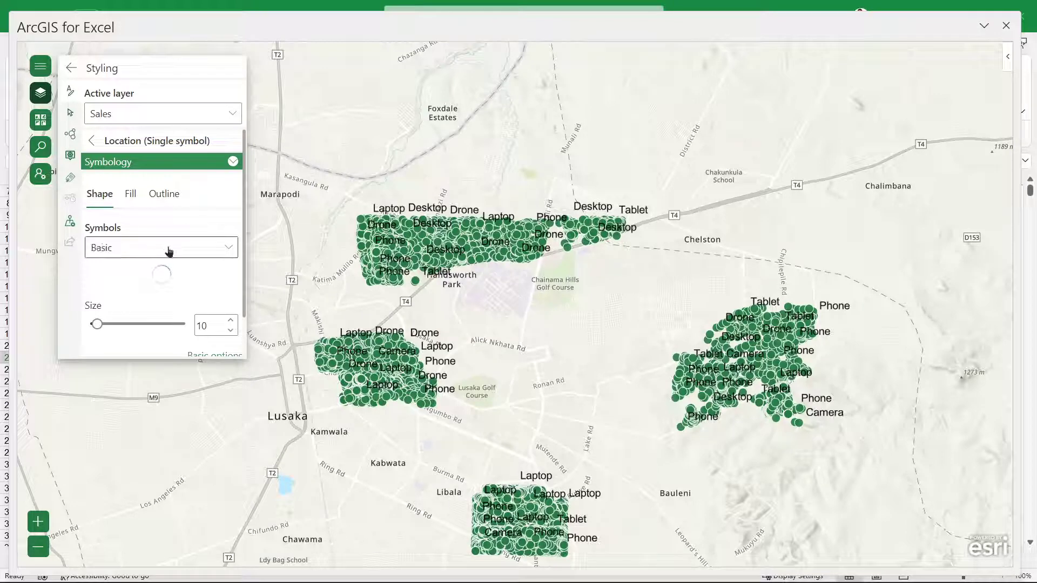
{"action": "scroll", "coordinate": [156, 346], "scroll_direction": "down", "scroll_amount": 5}
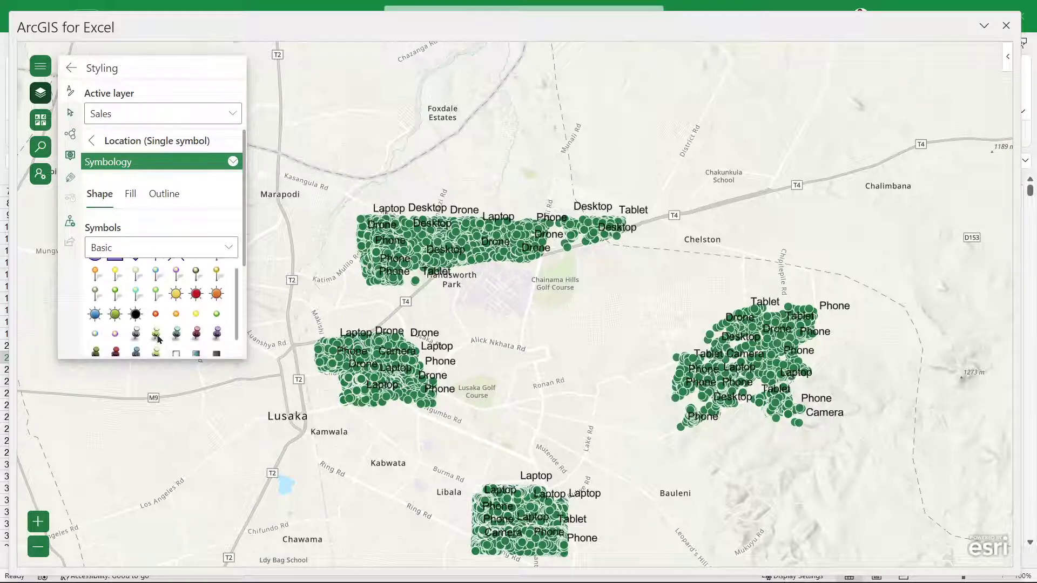
{"action": "scroll", "coordinate": [158, 338], "scroll_direction": "down", "scroll_amount": 3}
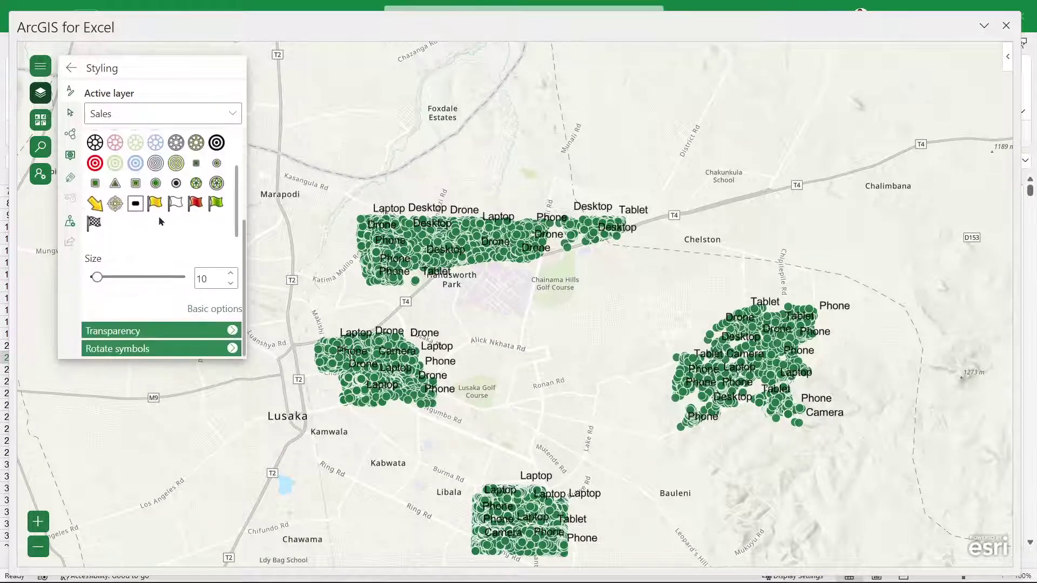
{"action": "scroll", "coordinate": [157, 209], "scroll_direction": "up", "scroll_amount": 5}
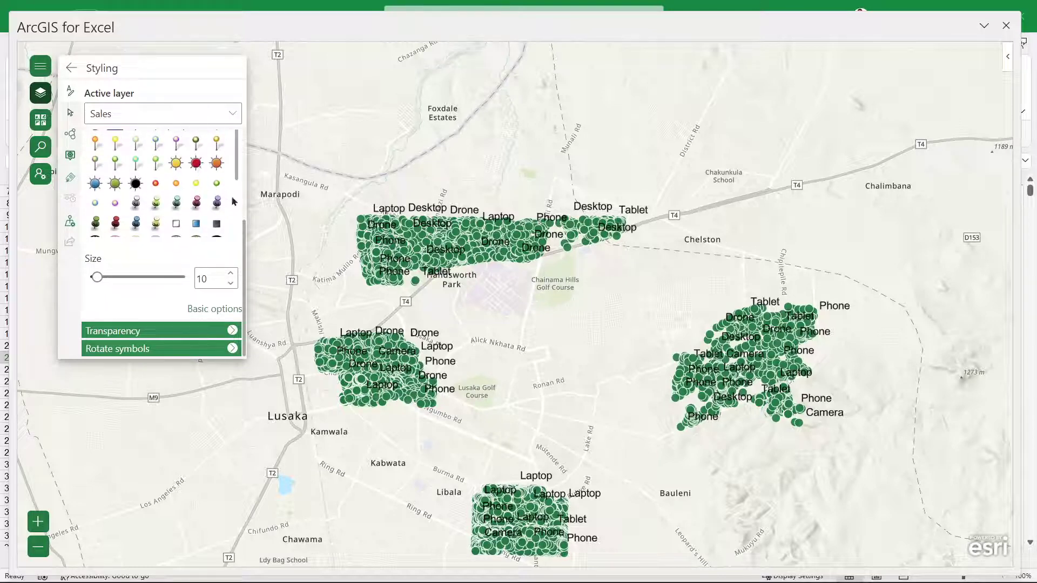
{"action": "scroll", "coordinate": [232, 202], "scroll_direction": "up", "scroll_amount": 3}
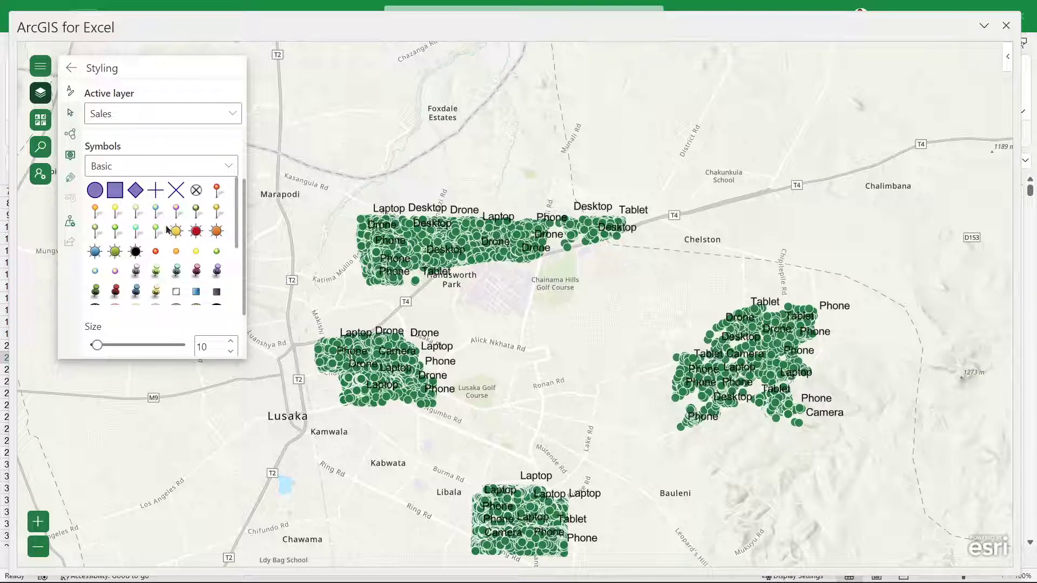
{"action": "scroll", "coordinate": [168, 230], "scroll_direction": "down", "scroll_amount": 1}
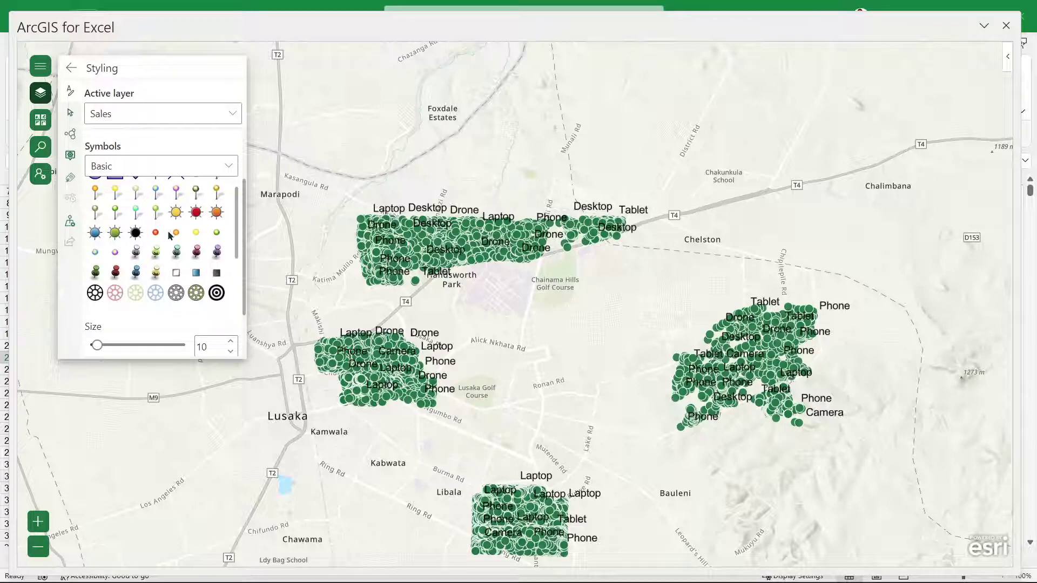
{"action": "scroll", "coordinate": [170, 232], "scroll_direction": "up", "scroll_amount": 1}
{"action": "left_click", "coordinate": [225, 165]}
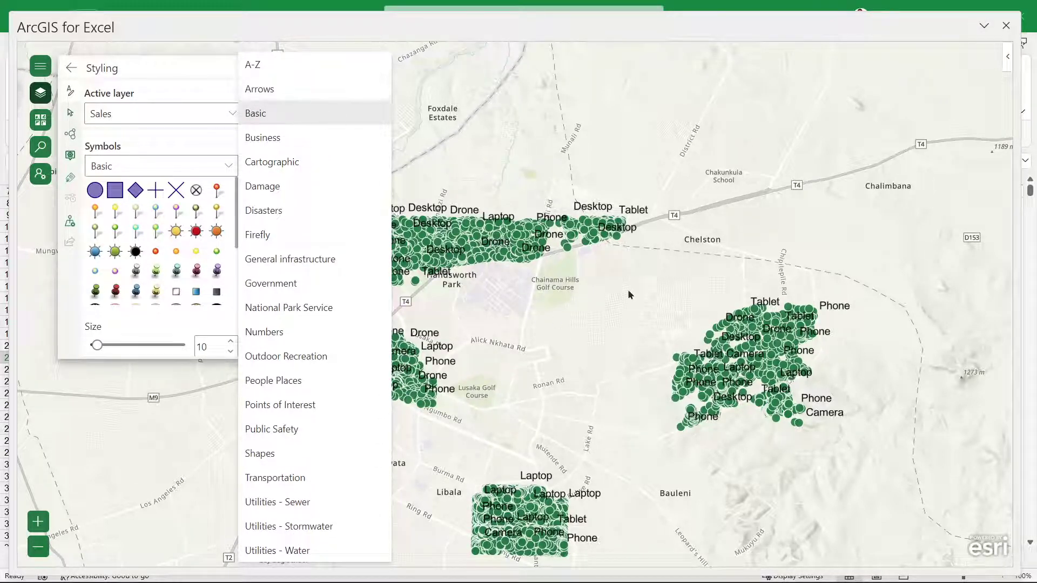
{"action": "left_click", "coordinate": [177, 83]}
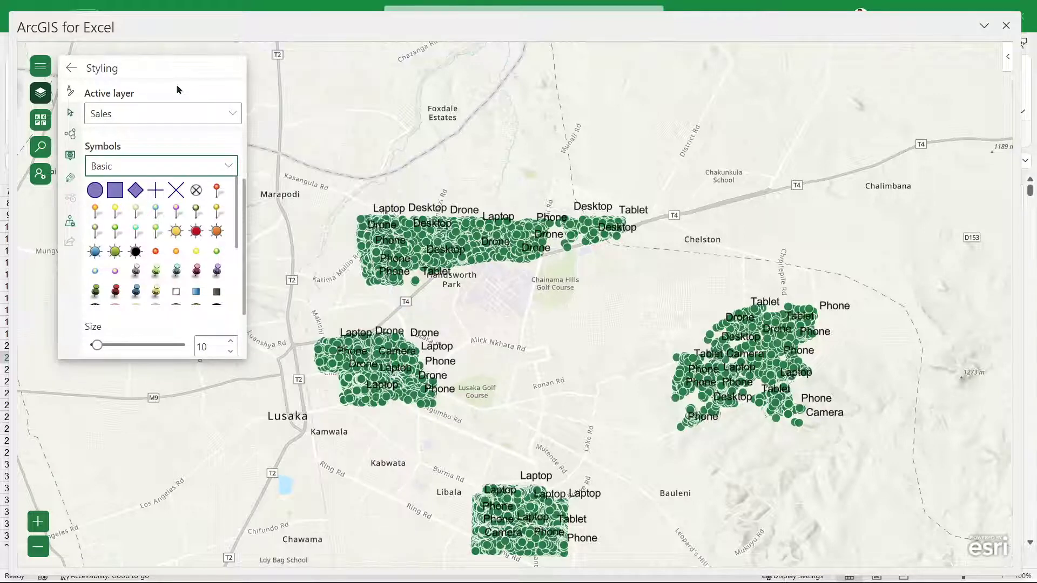
{"action": "scroll", "coordinate": [211, 150], "scroll_direction": "down", "scroll_amount": 1}
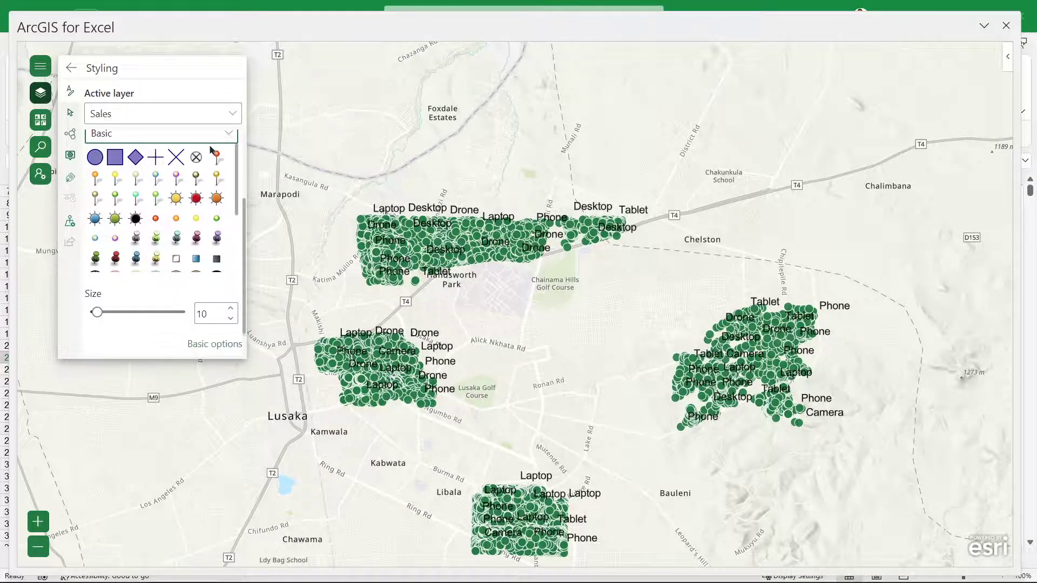
Return to the basic symbol options, check the Transparency settings of the Sales layer and collapse them again
{"action": "left_click", "coordinate": [215, 344]}
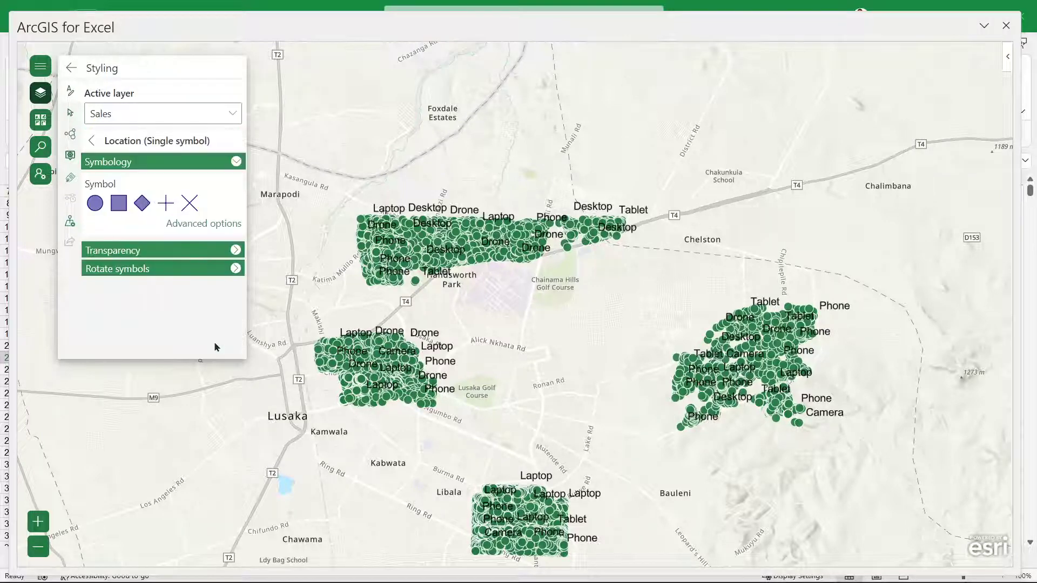
{"action": "left_click", "coordinate": [138, 248]}
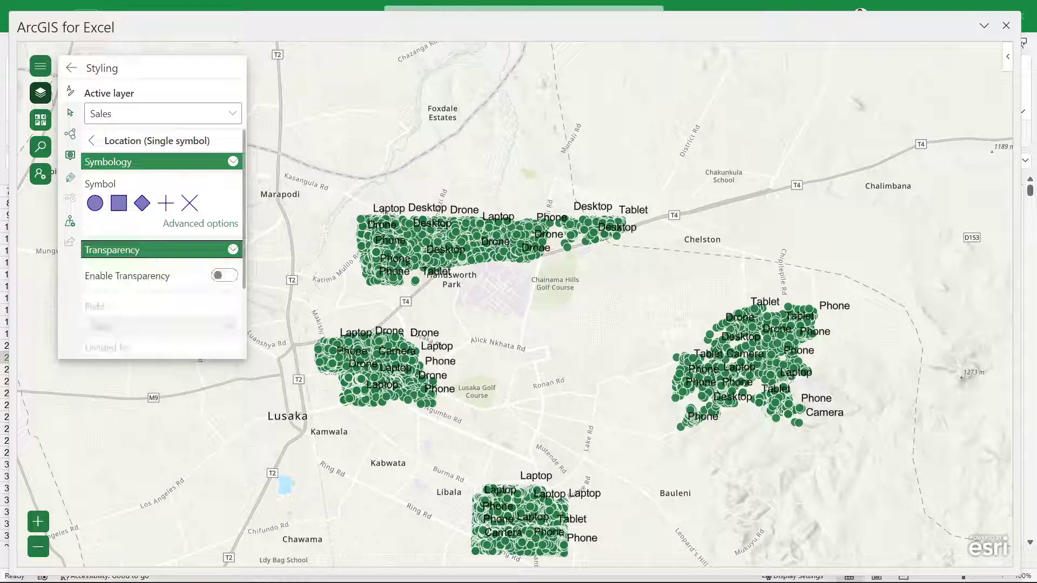
{"action": "left_click", "coordinate": [167, 252]}
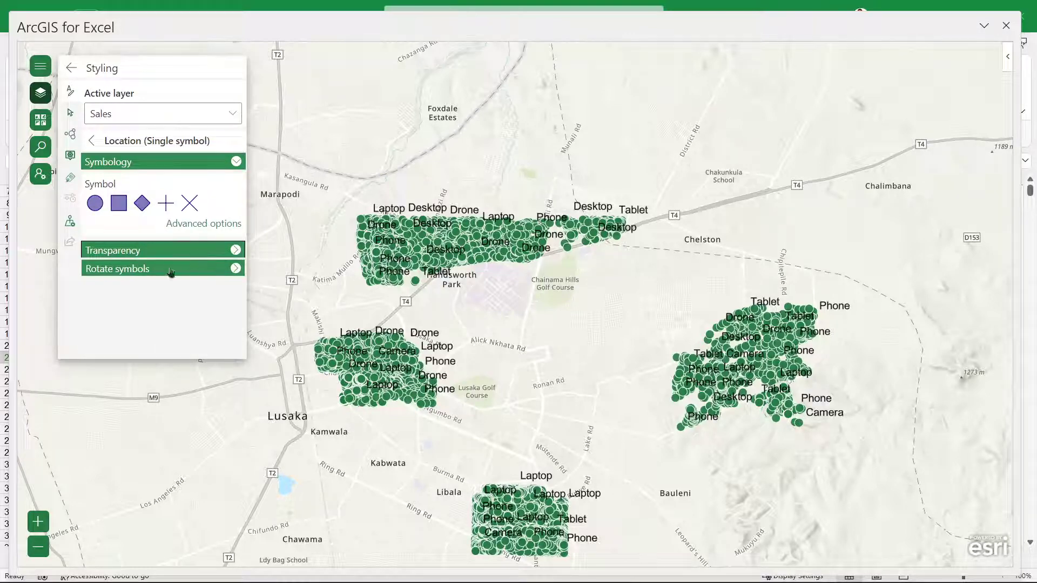
Display the advanced fill settings and the outline settings of the Sales point symbol
{"action": "left_click", "coordinate": [204, 223]}
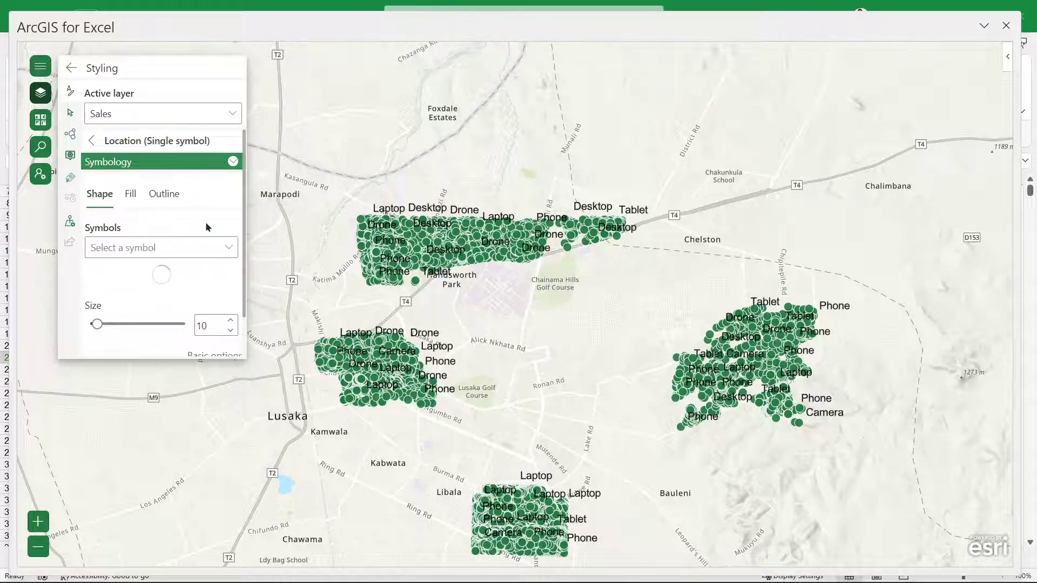
{"action": "left_click", "coordinate": [129, 198]}
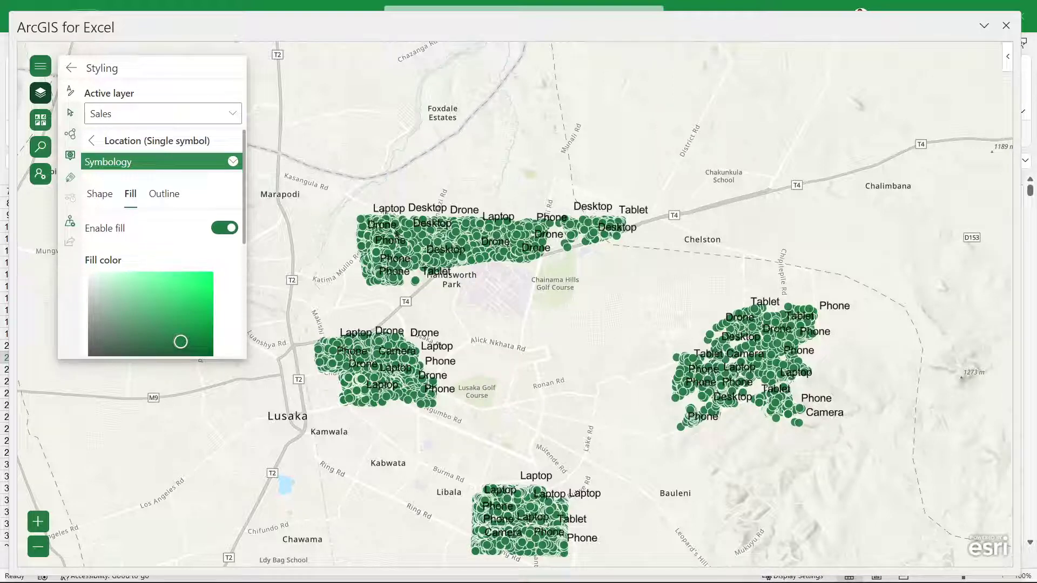
{"action": "left_click", "coordinate": [168, 198]}
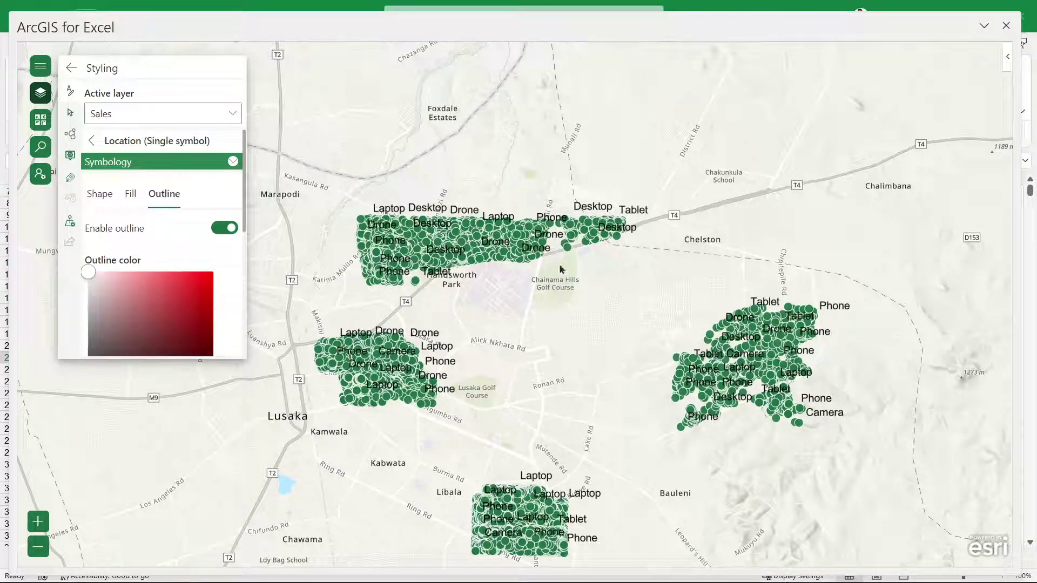
Examine the outline color, width and transparency settings of the Sales point symbol and return to its basic options
{"action": "scroll", "coordinate": [596, 219], "scroll_direction": "up", "scroll_amount": 2}
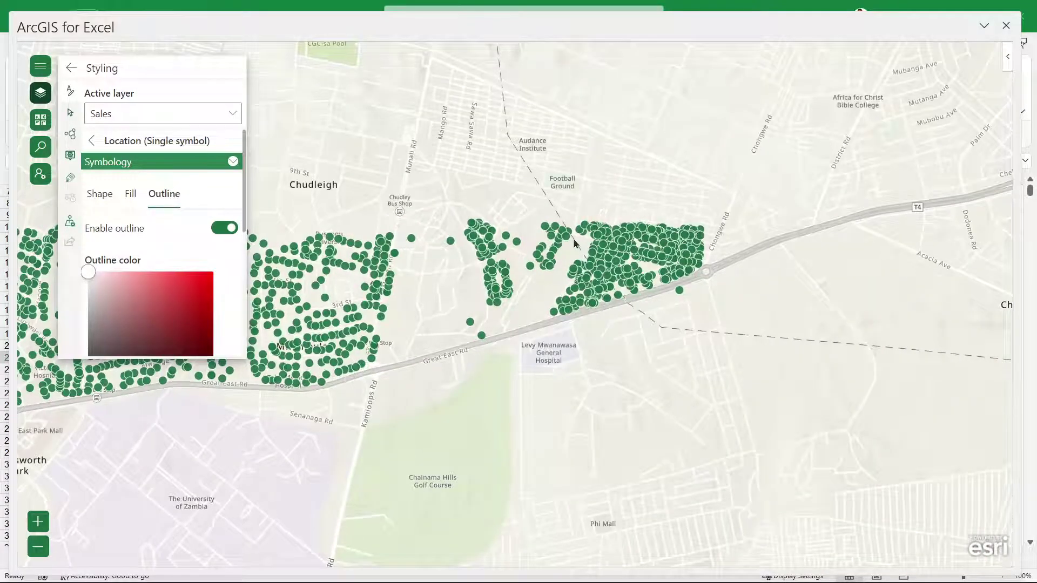
{"action": "scroll", "coordinate": [584, 264], "scroll_direction": "down", "scroll_amount": 3}
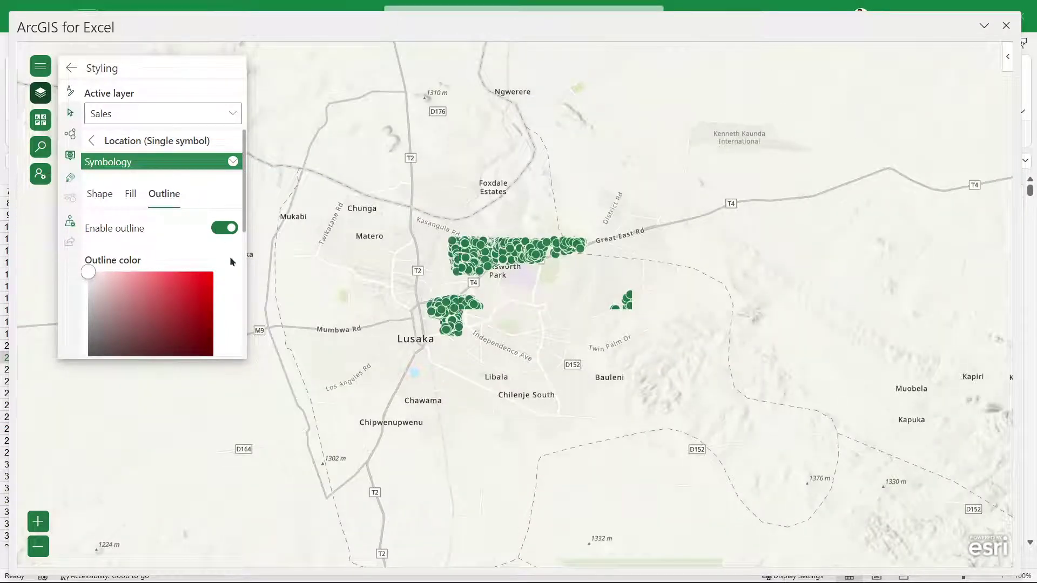
{"action": "scroll", "coordinate": [230, 257], "scroll_direction": "down", "scroll_amount": 1}
{"action": "scroll", "coordinate": [236, 259], "scroll_direction": "down", "scroll_amount": 5}
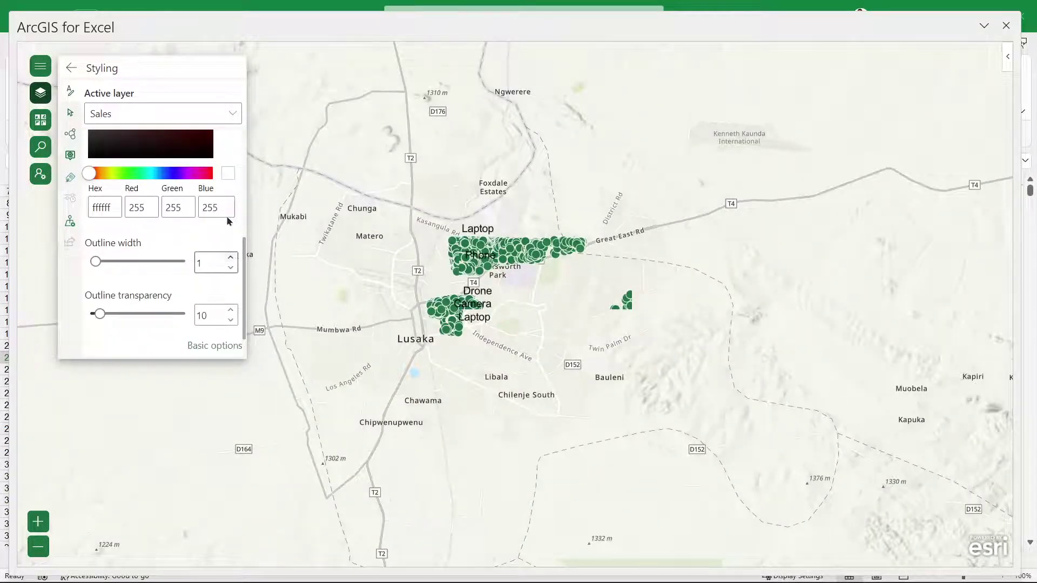
{"action": "left_click", "coordinate": [211, 346]}
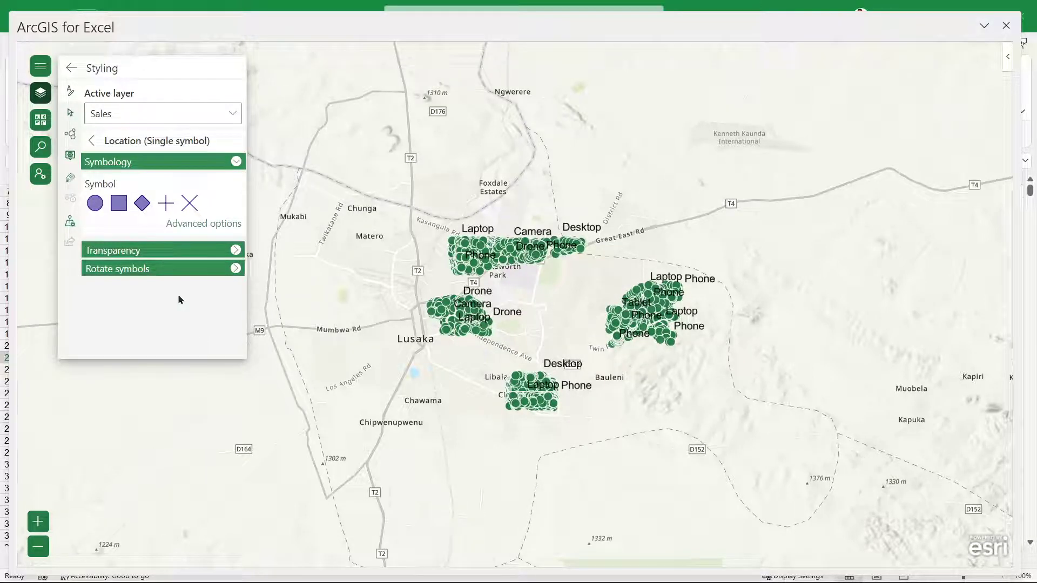
Leave the single-symbol options and color the Sales points by the Region column, keeping the size column at None
{"action": "left_click", "coordinate": [95, 140]}
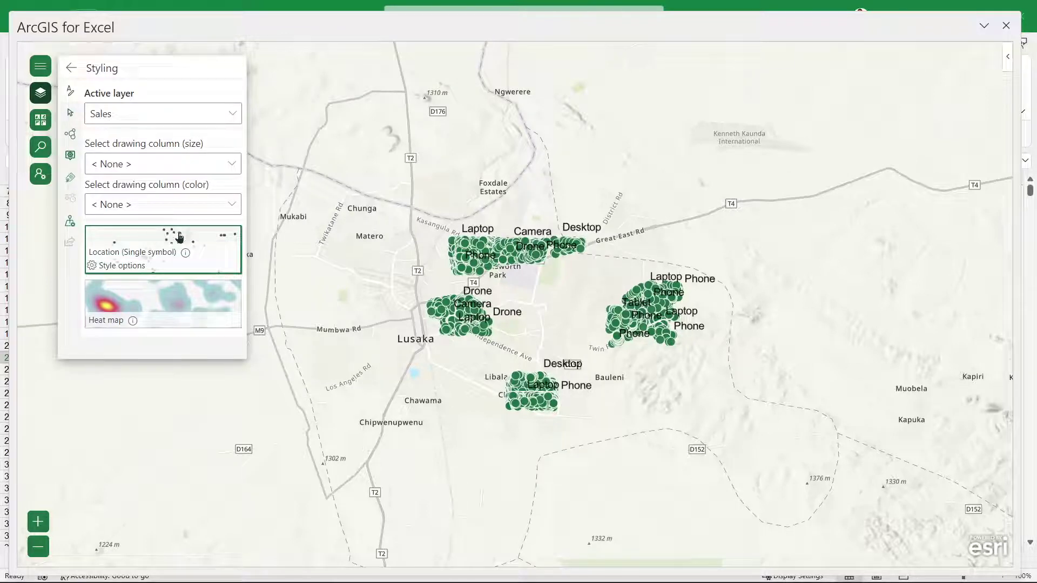
{"action": "left_click", "coordinate": [223, 168]}
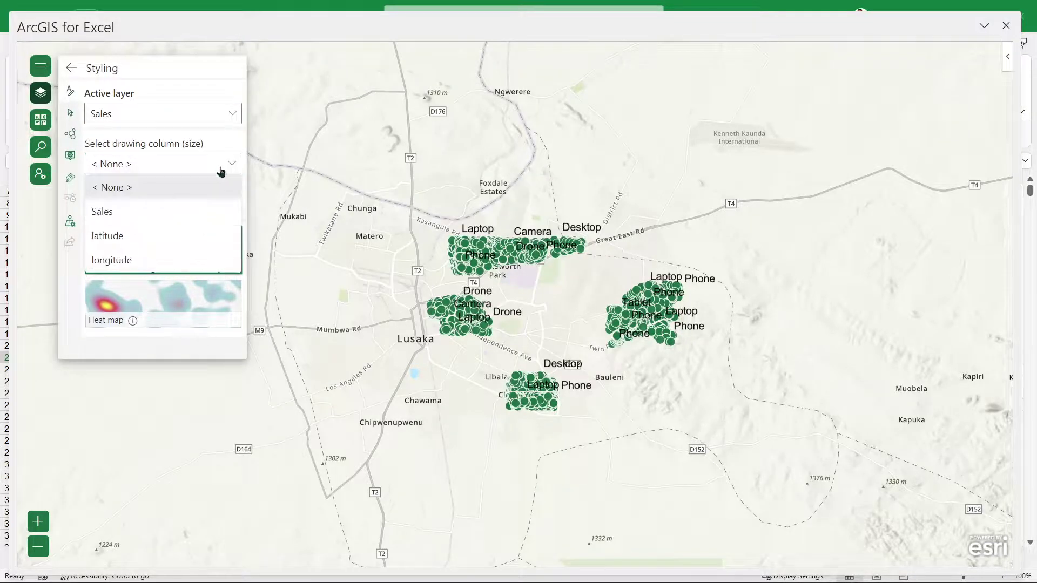
{"action": "left_click", "coordinate": [212, 187]}
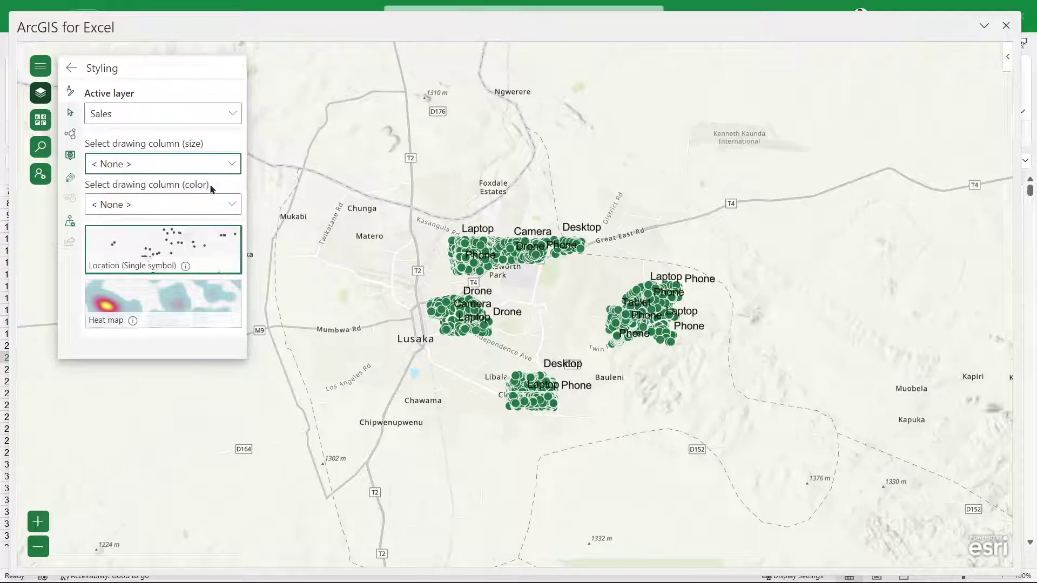
{"action": "left_click", "coordinate": [222, 204]}
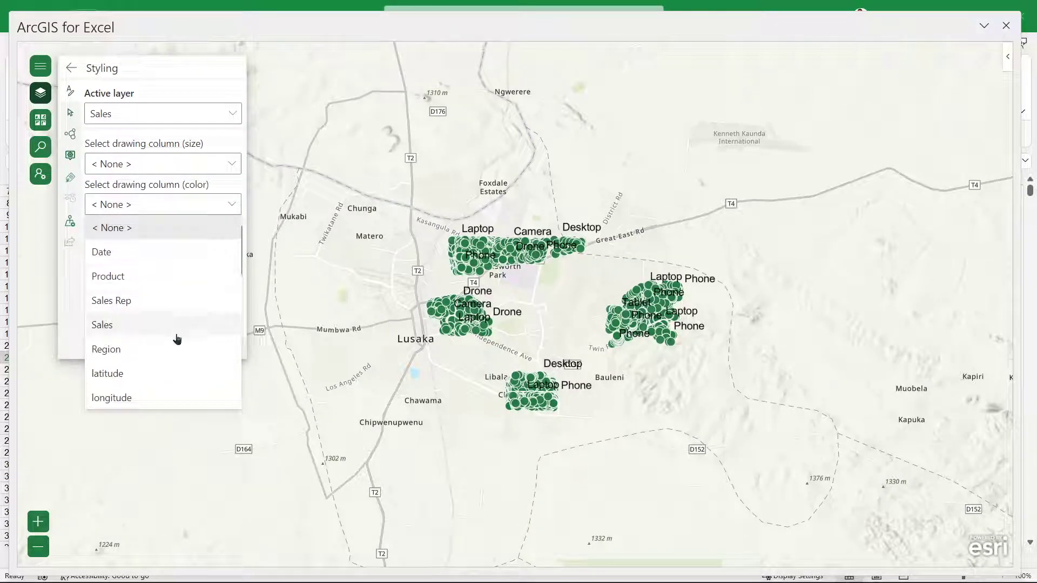
{"action": "left_click", "coordinate": [160, 359]}
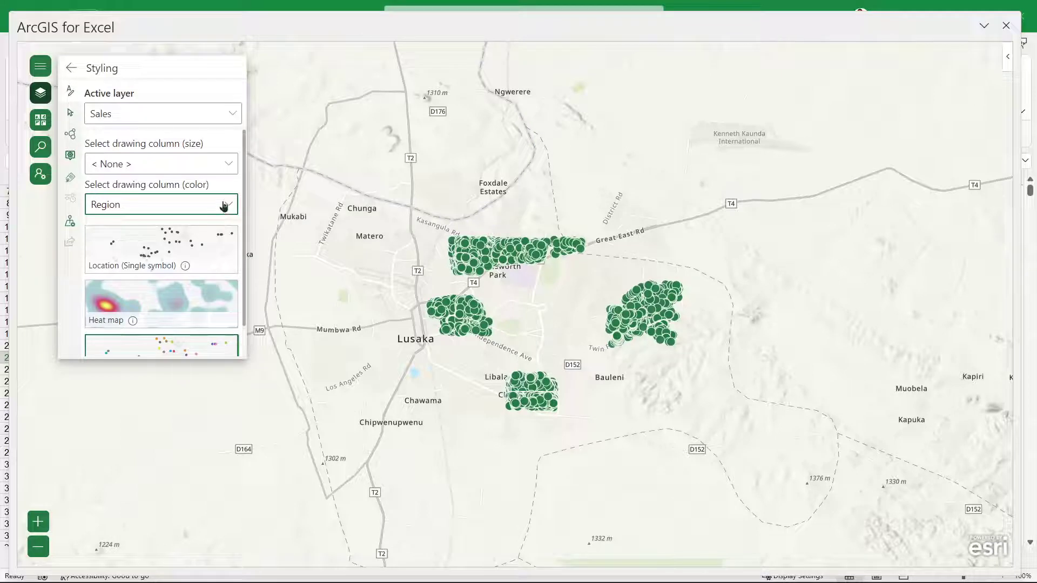
Color the Sales points by Product and view them with the Types (Unique symbols) style options displayed
{"action": "left_click", "coordinate": [220, 203]}
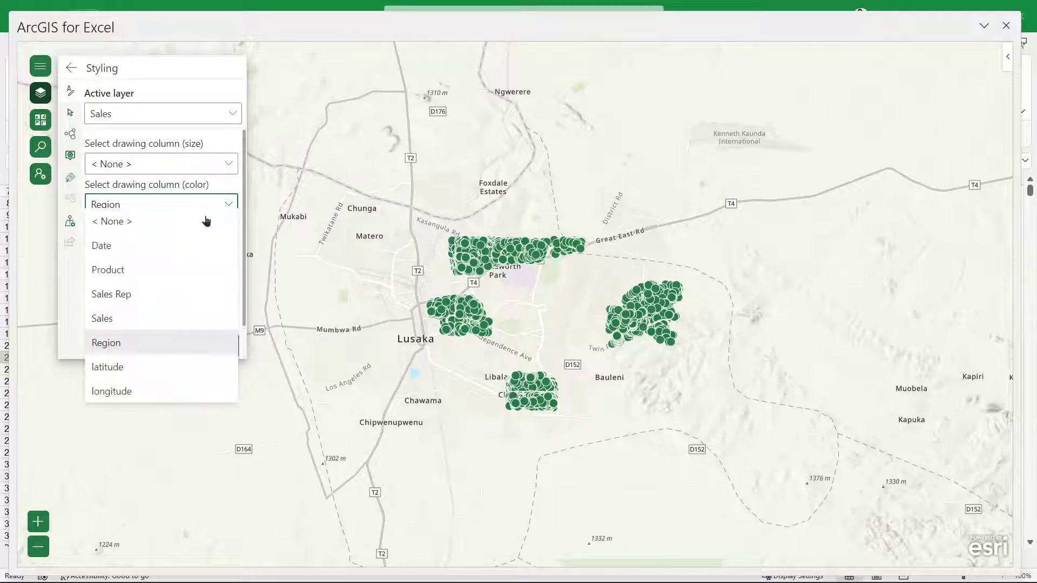
{"action": "left_click", "coordinate": [129, 277]}
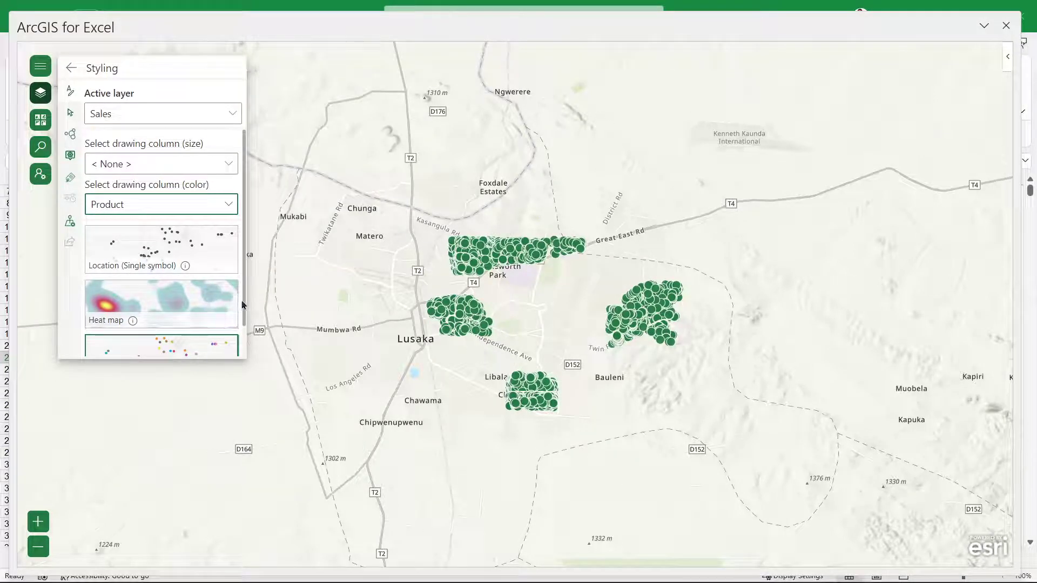
{"action": "scroll", "coordinate": [241, 302], "scroll_direction": "down", "scroll_amount": 1}
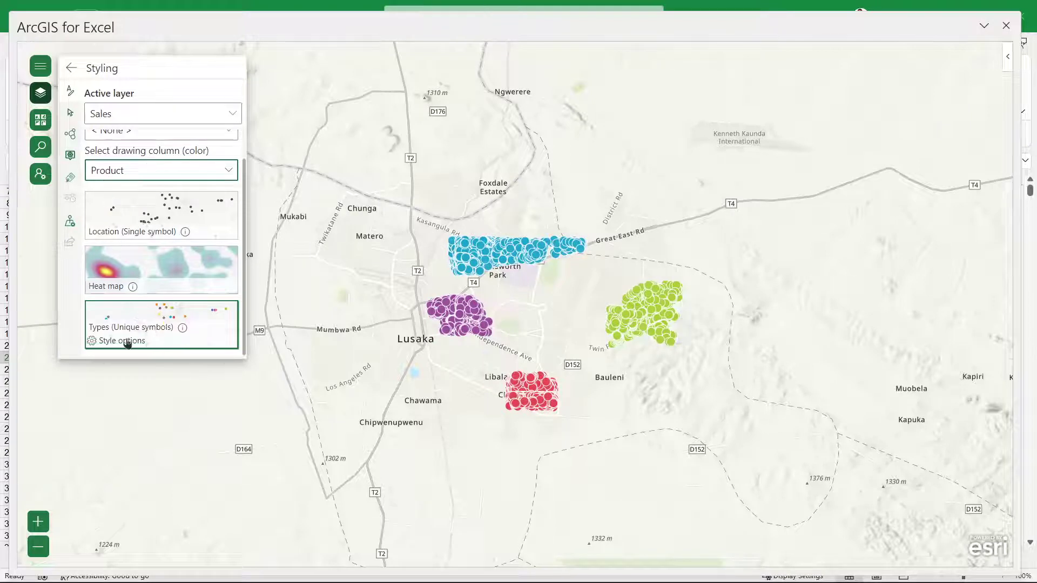
{"action": "left_click", "coordinate": [128, 343]}
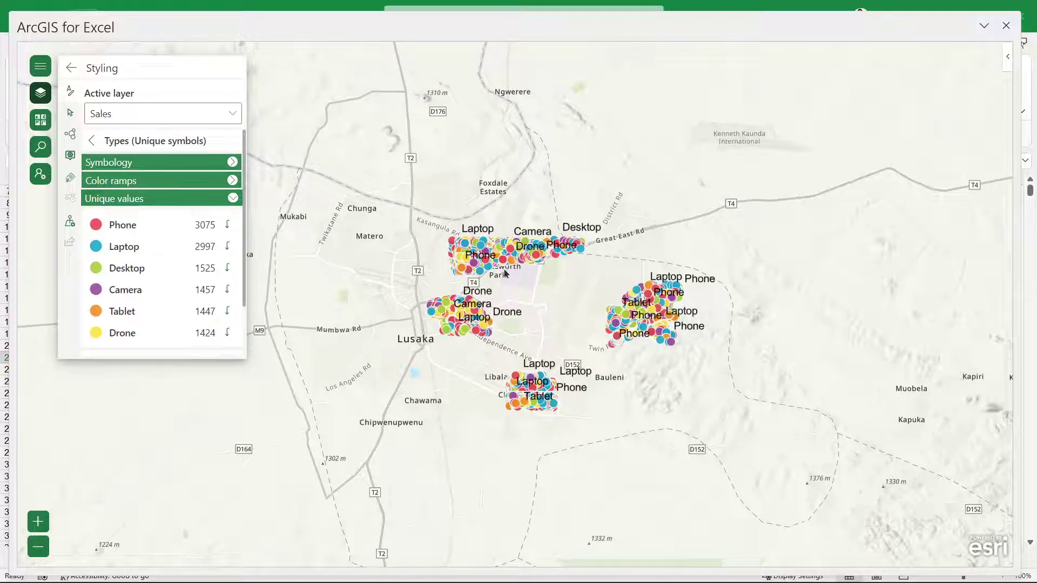
{"action": "scroll", "coordinate": [510, 267], "scroll_direction": "up", "scroll_amount": 1}
{"action": "scroll", "coordinate": [510, 267], "scroll_direction": "up", "scroll_amount": 1}
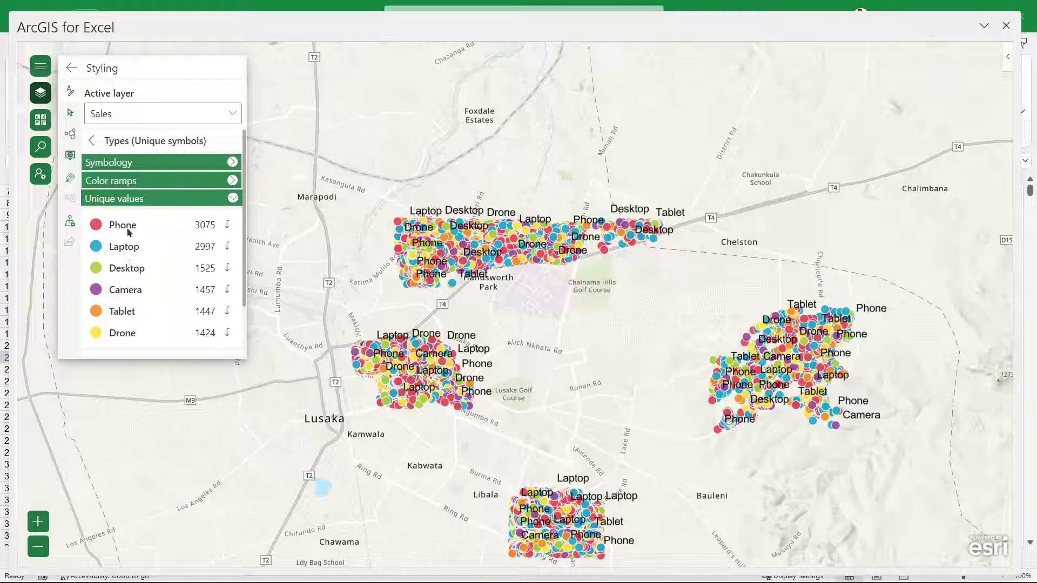
Examine the symbology, color ramps and unique values settings of the Types (Unique symbols) style for the Sales layer
{"action": "left_click", "coordinate": [130, 165]}
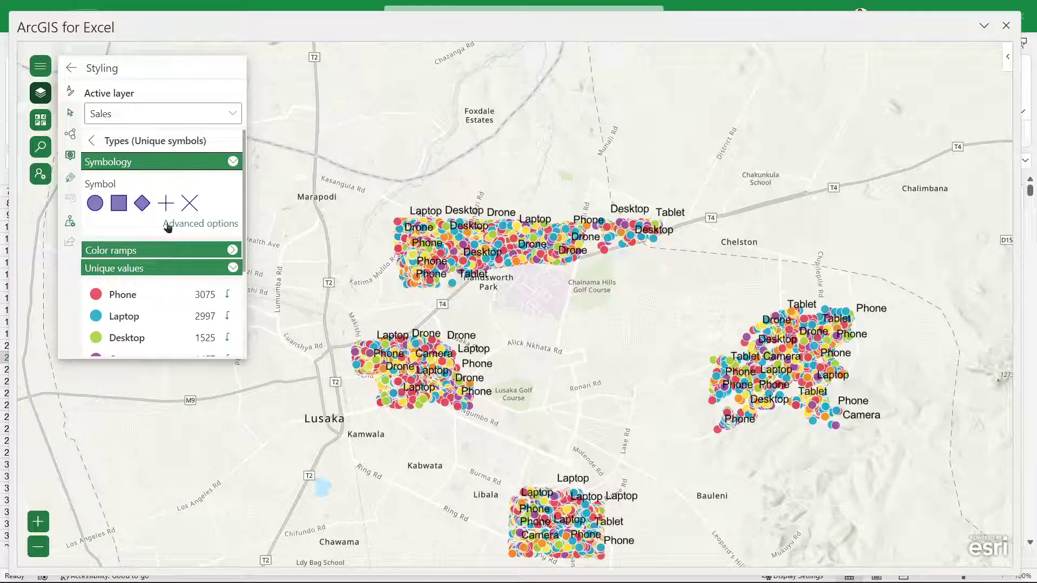
{"action": "left_click", "coordinate": [176, 250]}
{"action": "scroll", "coordinate": [199, 270], "scroll_direction": "down", "scroll_amount": 1}
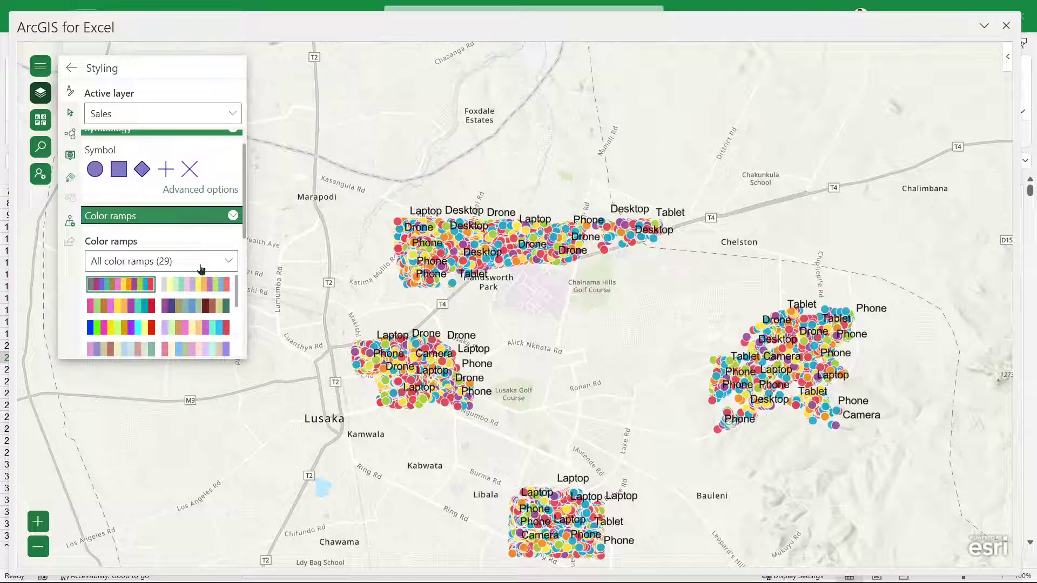
{"action": "scroll", "coordinate": [189, 283], "scroll_direction": "down", "scroll_amount": 1}
{"action": "scroll", "coordinate": [189, 284], "scroll_direction": "down", "scroll_amount": 2}
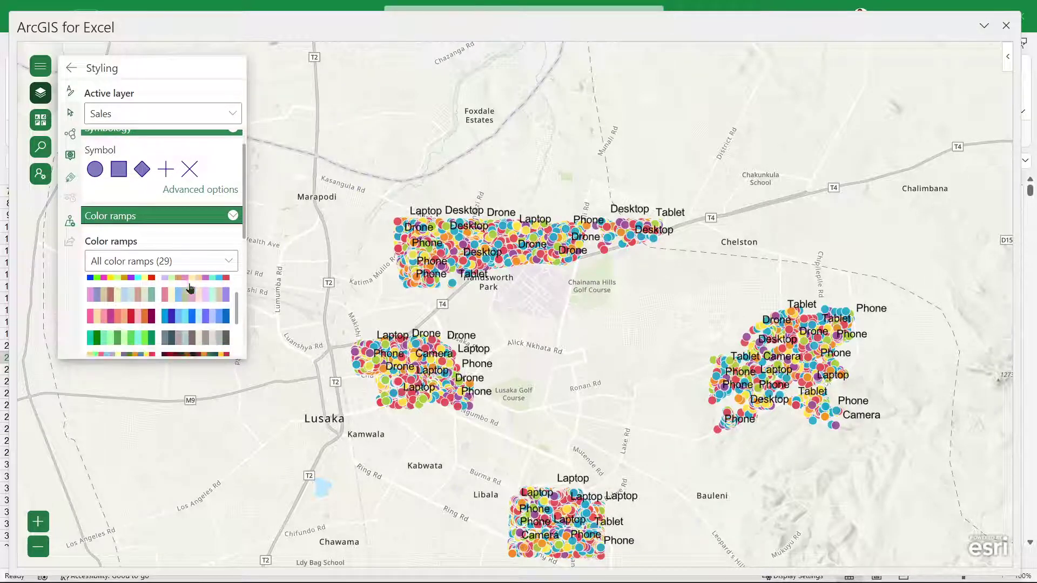
{"action": "left_click", "coordinate": [233, 215]}
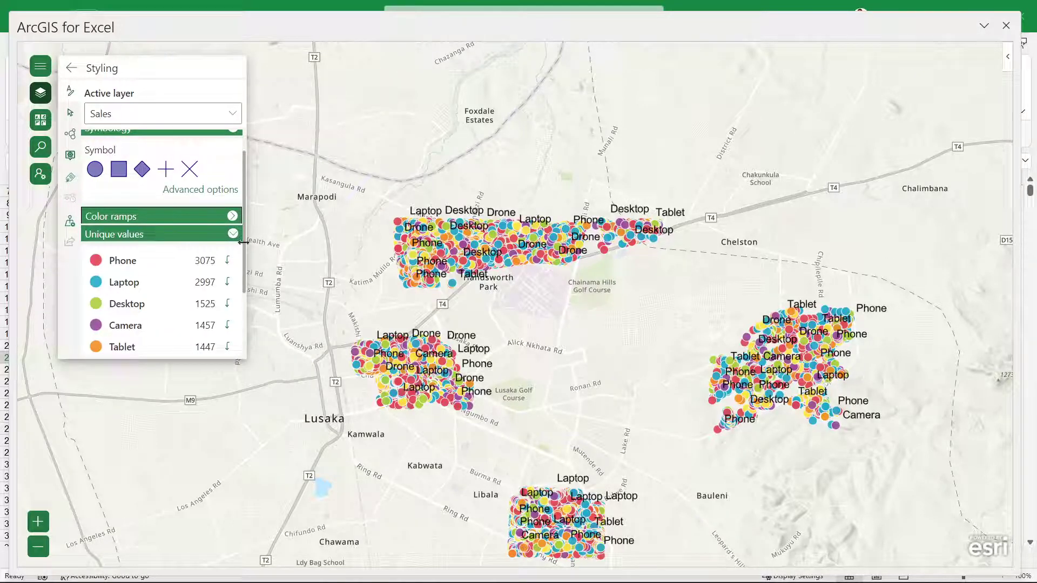
{"action": "scroll", "coordinate": [242, 263], "scroll_direction": "down", "scroll_amount": 3}
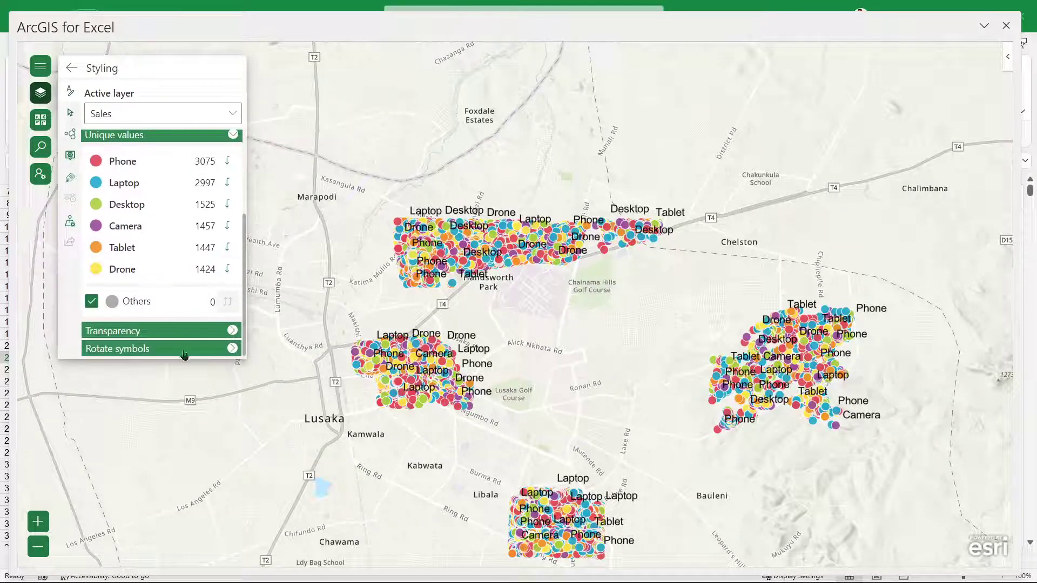
{"action": "scroll", "coordinate": [177, 304], "scroll_direction": "up", "scroll_amount": 4}
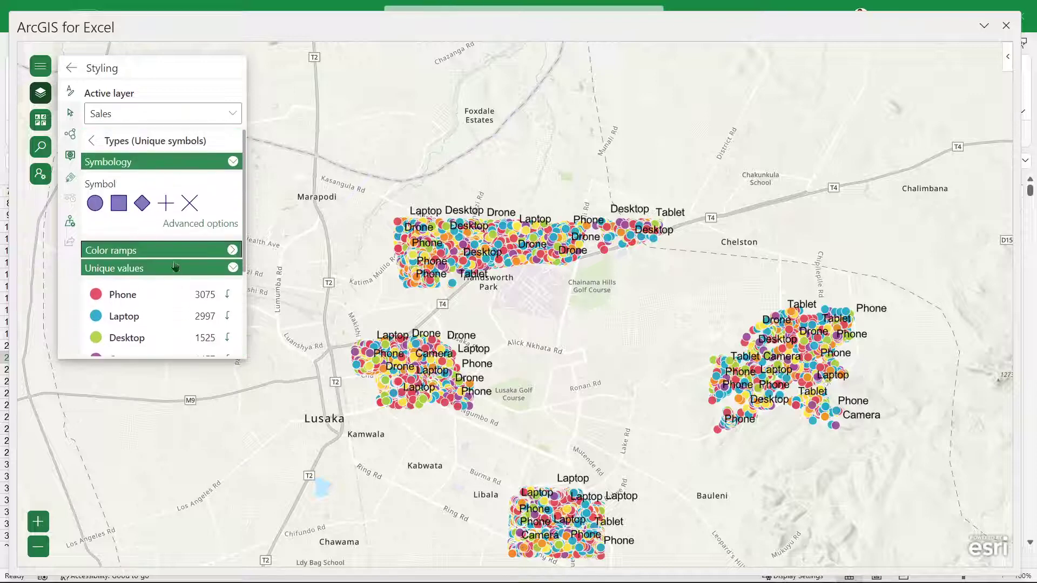
Return to the styling choices and set the Sales layer's color column to Region
{"action": "left_click", "coordinate": [91, 141]}
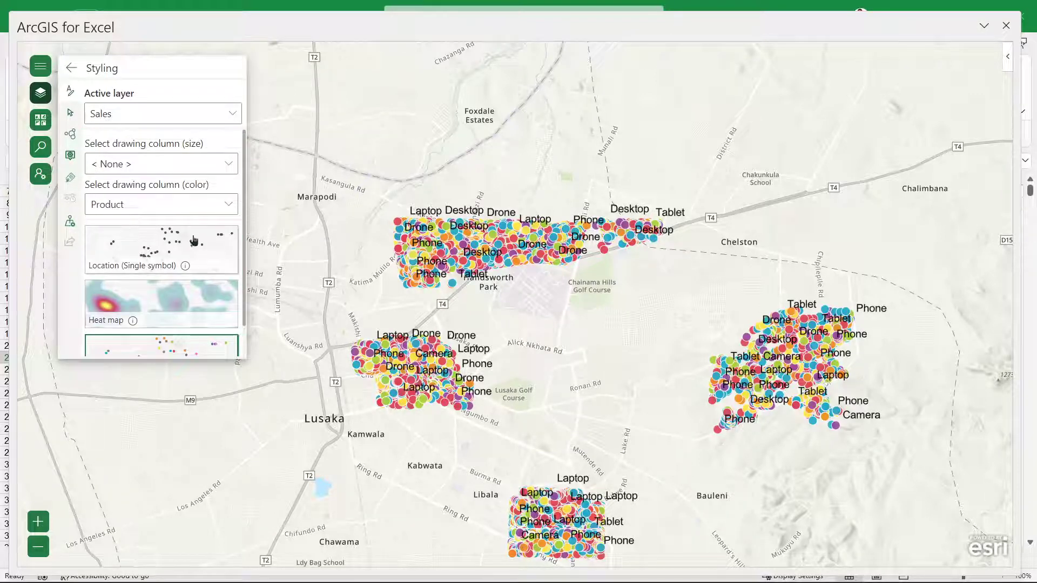
{"action": "left_click", "coordinate": [193, 204]}
{"action": "left_click", "coordinate": [129, 348]}
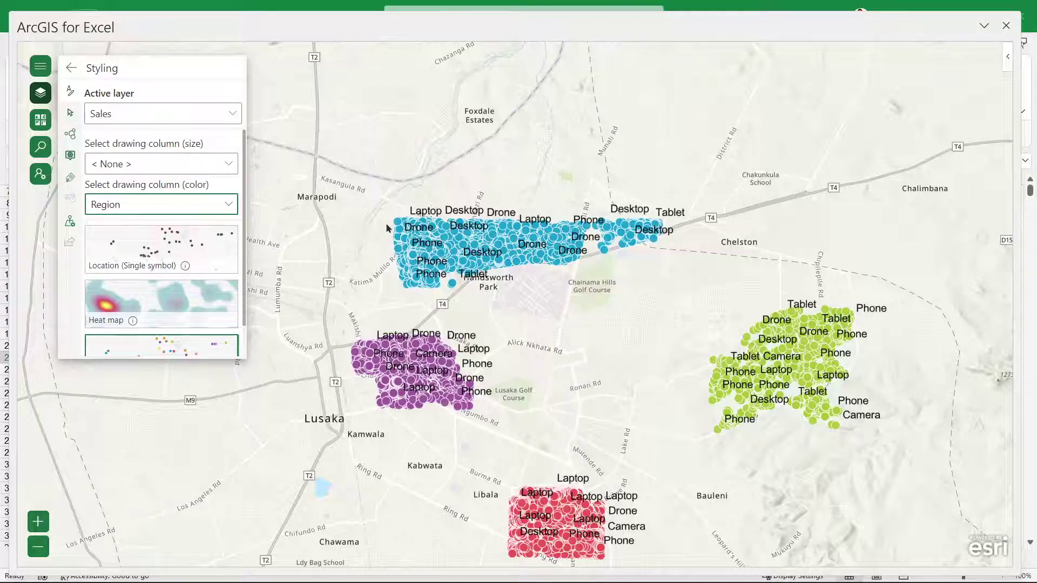
{"action": "scroll", "coordinate": [387, 228], "scroll_direction": "down", "scroll_amount": 2}
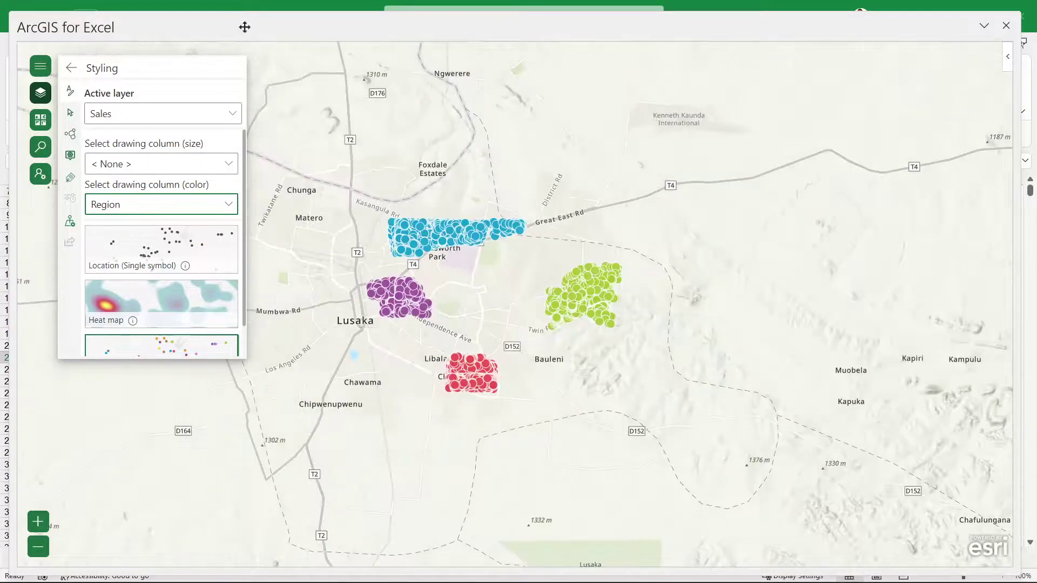
Dock the floating map pane beside the worksheet, review the start of the sales table and select cell A3
{"action": "left_click_drag", "start_coordinate": [244, 25], "coordinate": [1001, 380]}
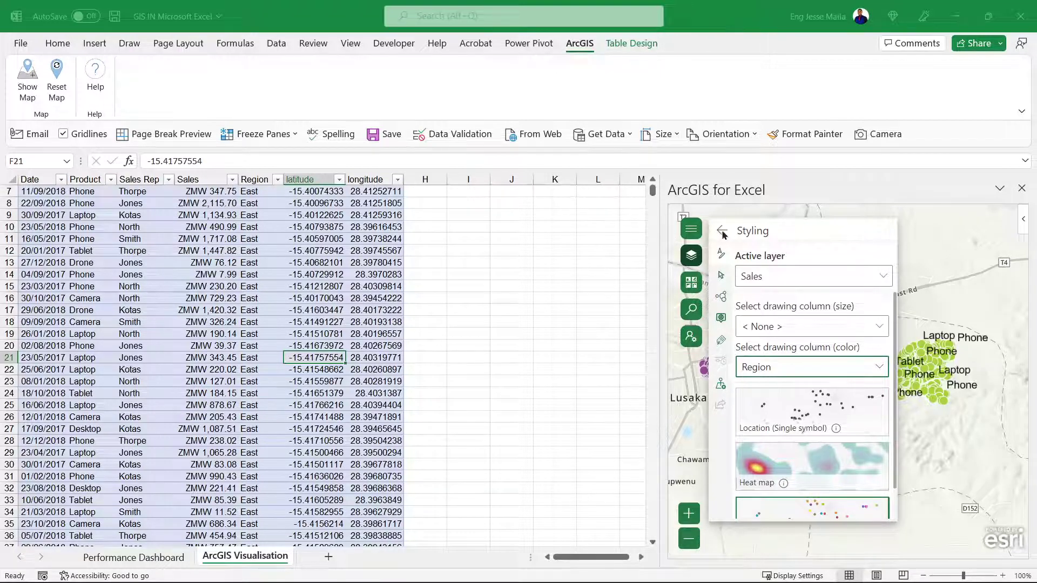
{"action": "scroll", "coordinate": [246, 270], "scroll_direction": "up", "scroll_amount": 2}
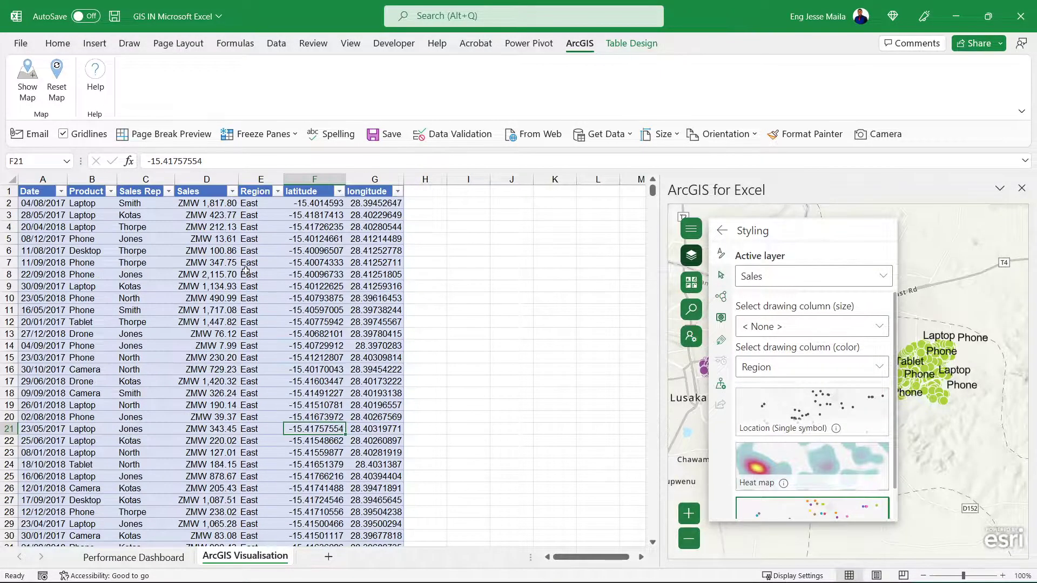
{"action": "scroll", "coordinate": [246, 270], "scroll_direction": "down", "scroll_amount": 1}
{"action": "scroll", "coordinate": [219, 324], "scroll_direction": "up", "scroll_amount": 1}
{"action": "left_click", "coordinate": [54, 214]}
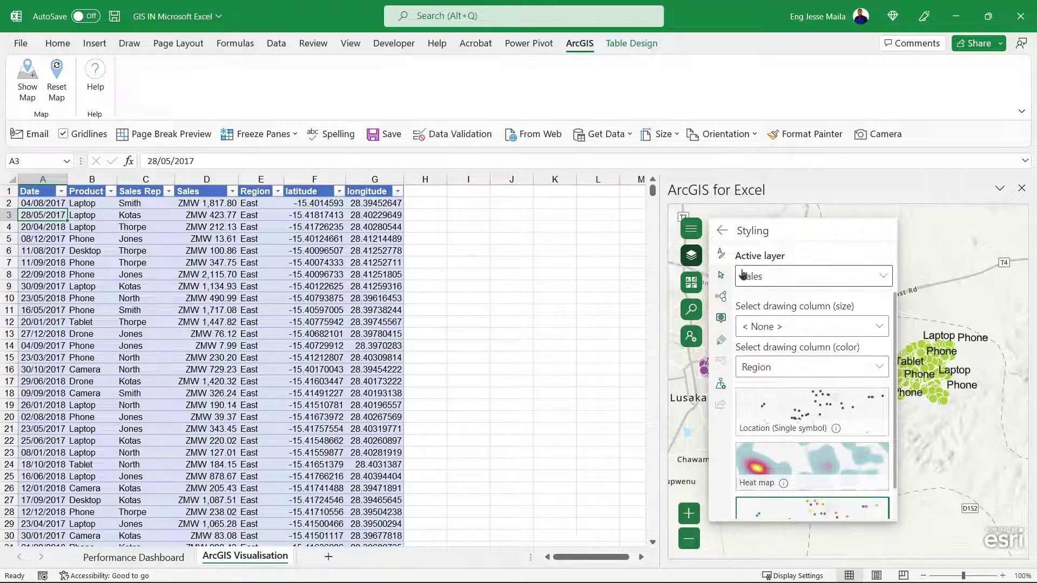
Return to the layer list and enlarge the map area by widening its pane and collapsing the ribbon
{"action": "left_click", "coordinate": [722, 232]}
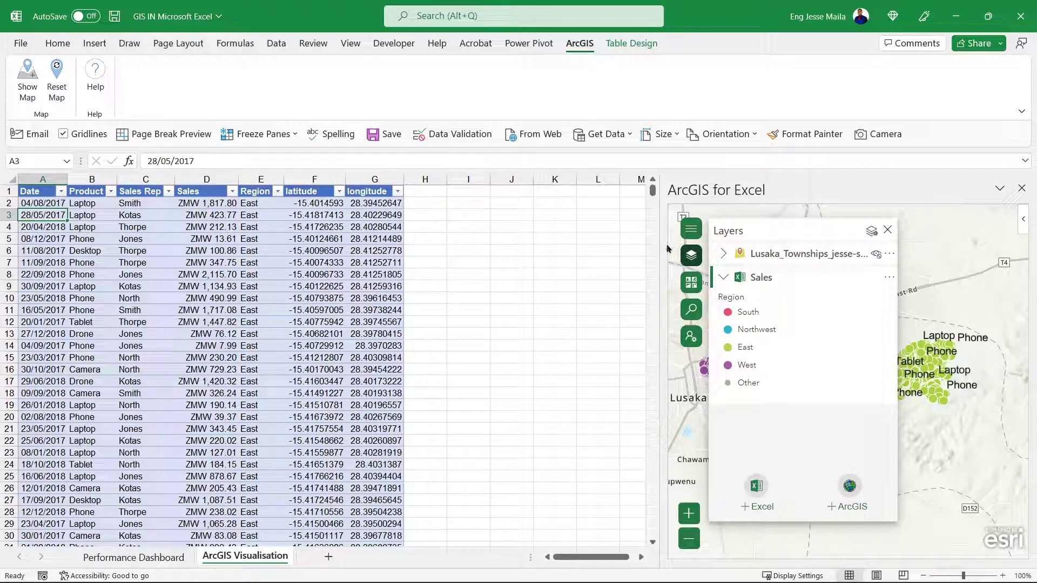
{"action": "left_click_drag", "start_coordinate": [660, 243], "coordinate": [488, 240]}
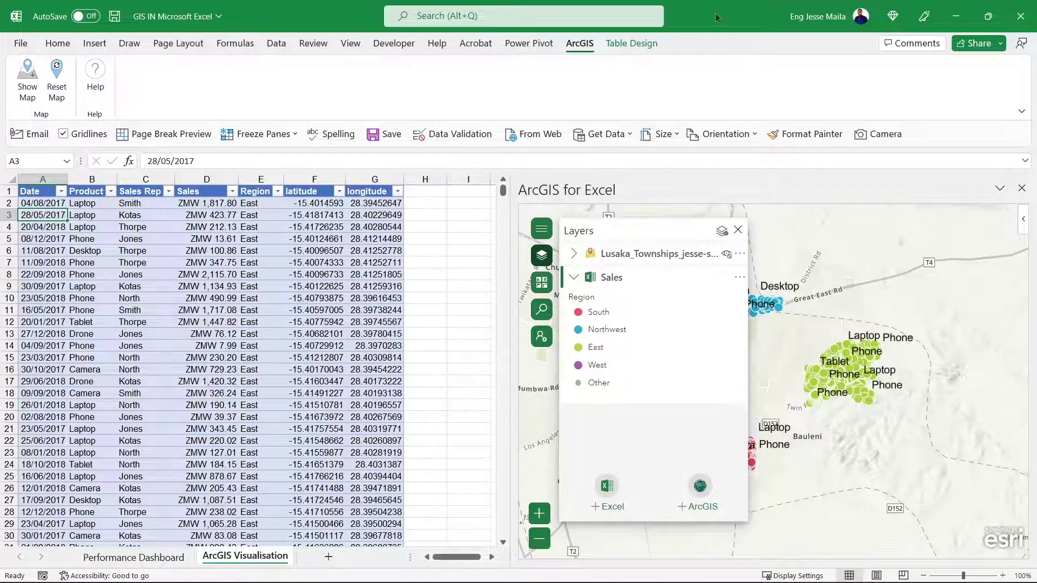
{"action": "key", "text": "ctrl+F1"}
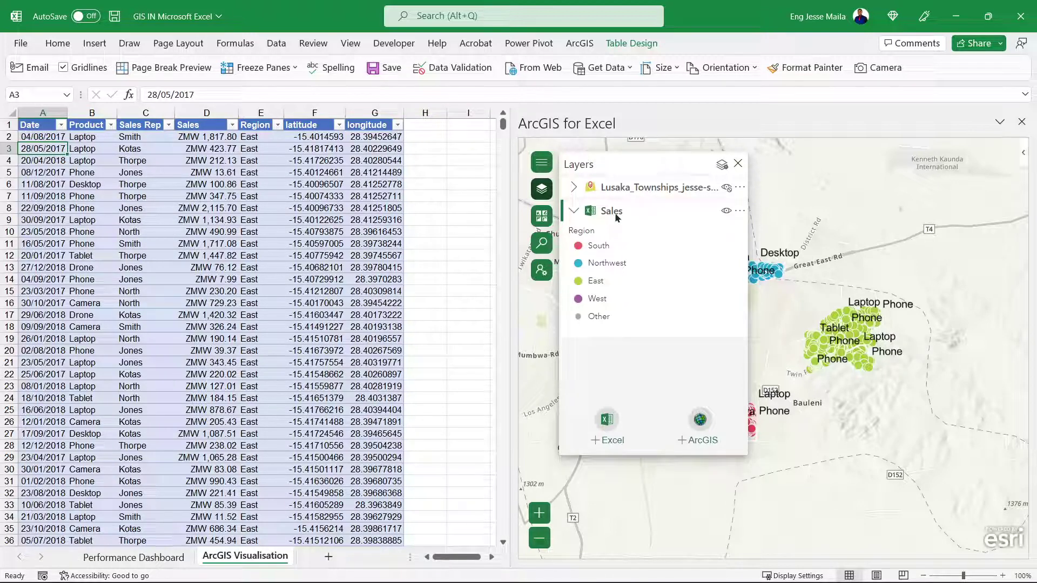
Open feature selection for the Sales layer and choose the polygon selection tool
{"action": "left_click", "coordinate": [722, 166]}
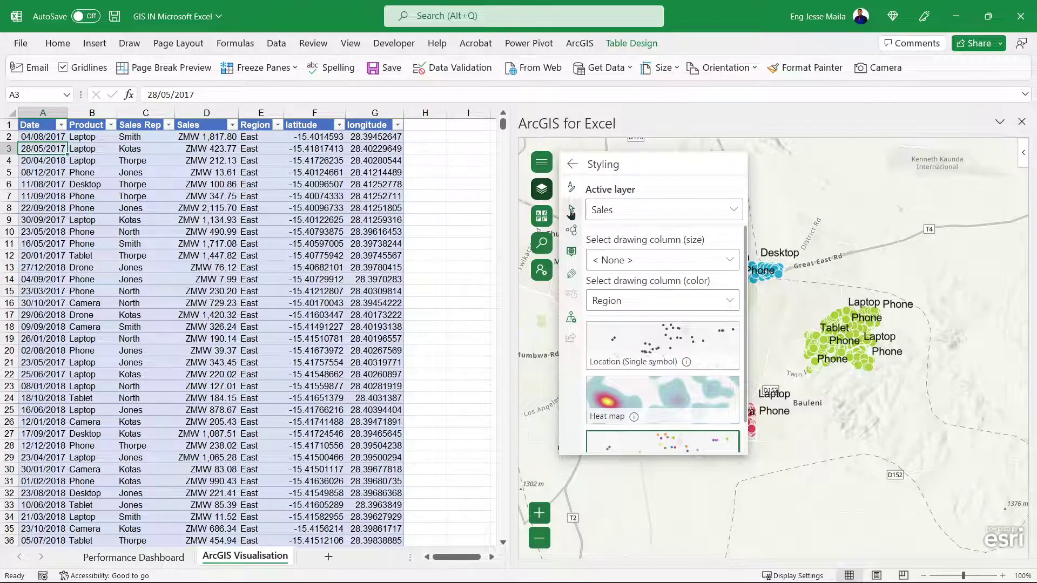
{"action": "left_click", "coordinate": [571, 213]}
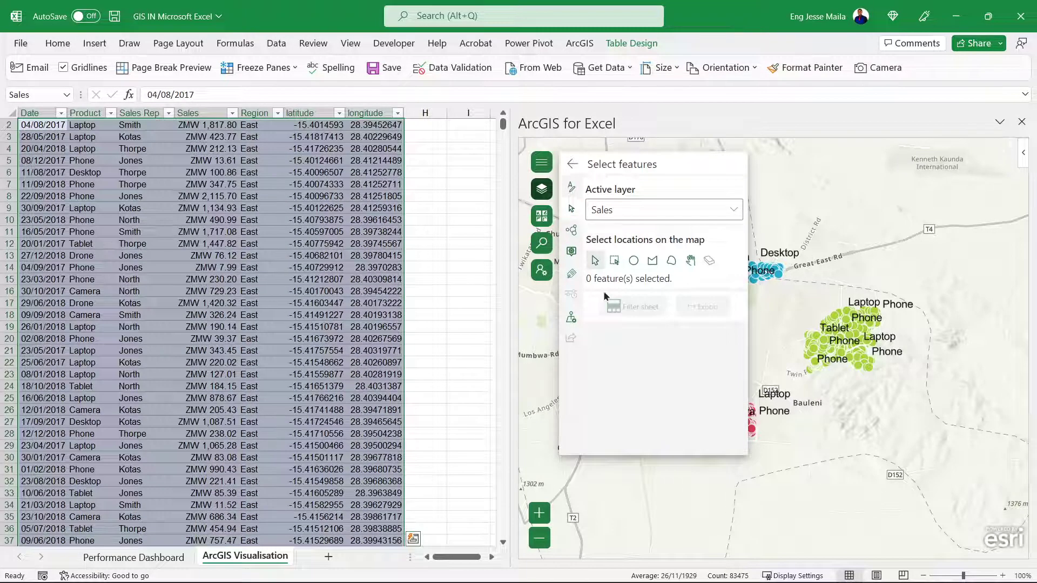
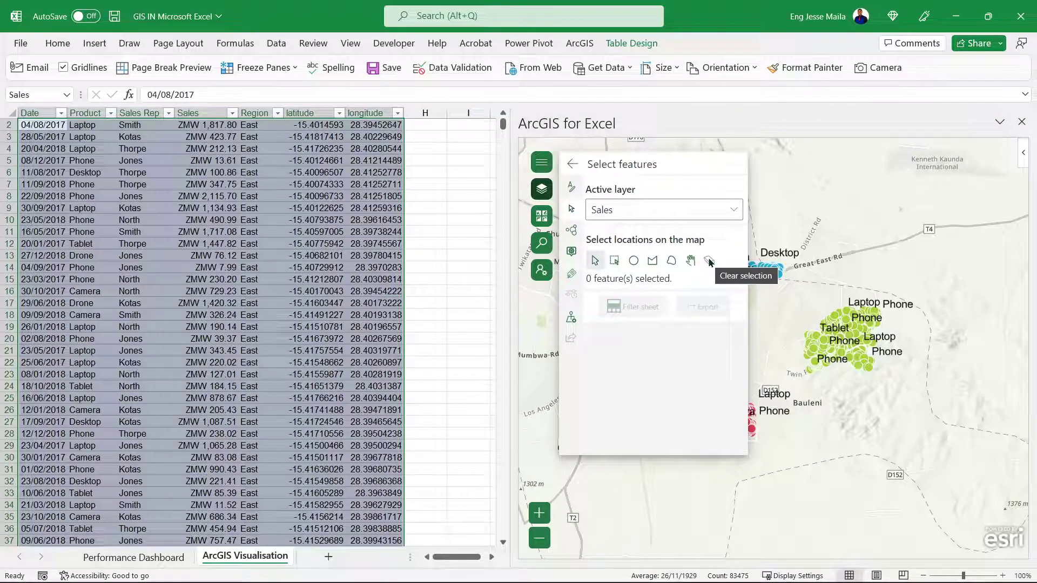
{"action": "left_click", "coordinate": [653, 262]}
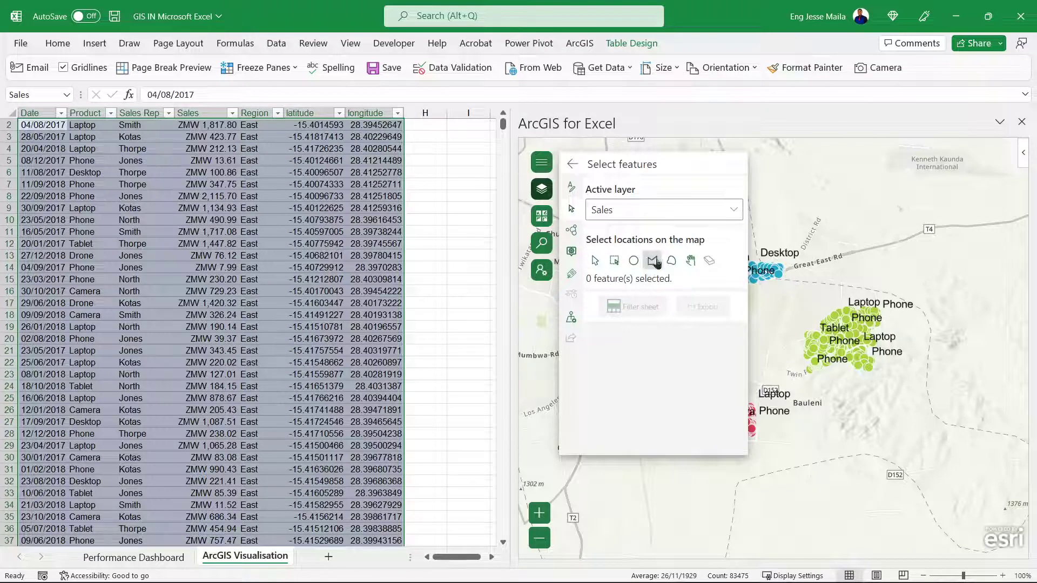
Draw a seven-vertex selection polygon around the northeastern part of the purple West region sales points
{"action": "scroll", "coordinate": [783, 332], "scroll_direction": "down", "scroll_amount": 2}
{"action": "left_click", "coordinate": [824, 341]}
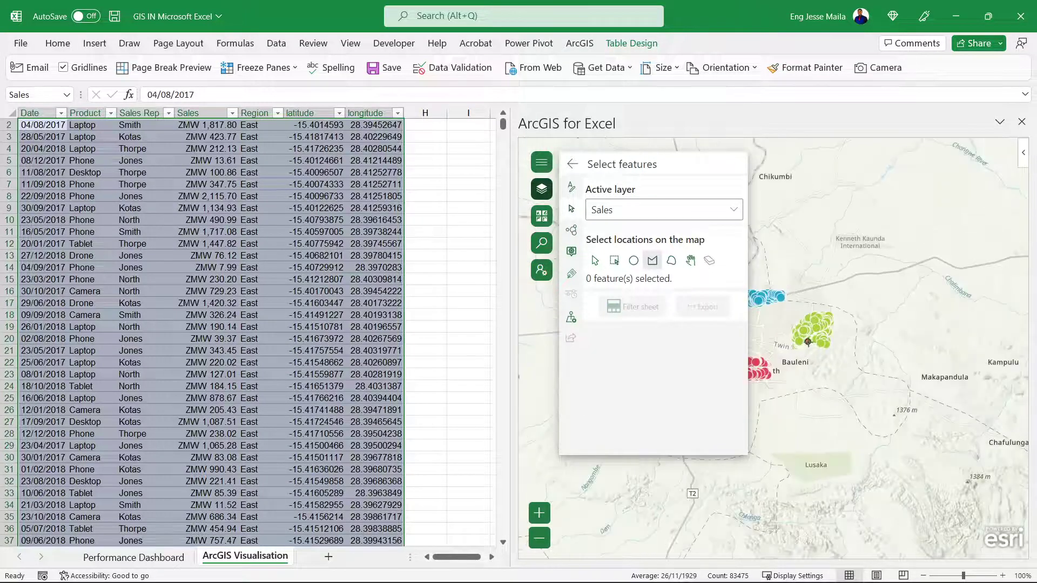
{"action": "scroll", "coordinate": [825, 341], "scroll_direction": "up", "scroll_amount": 2}
{"action": "scroll", "coordinate": [883, 342], "scroll_direction": "down", "scroll_amount": 1}
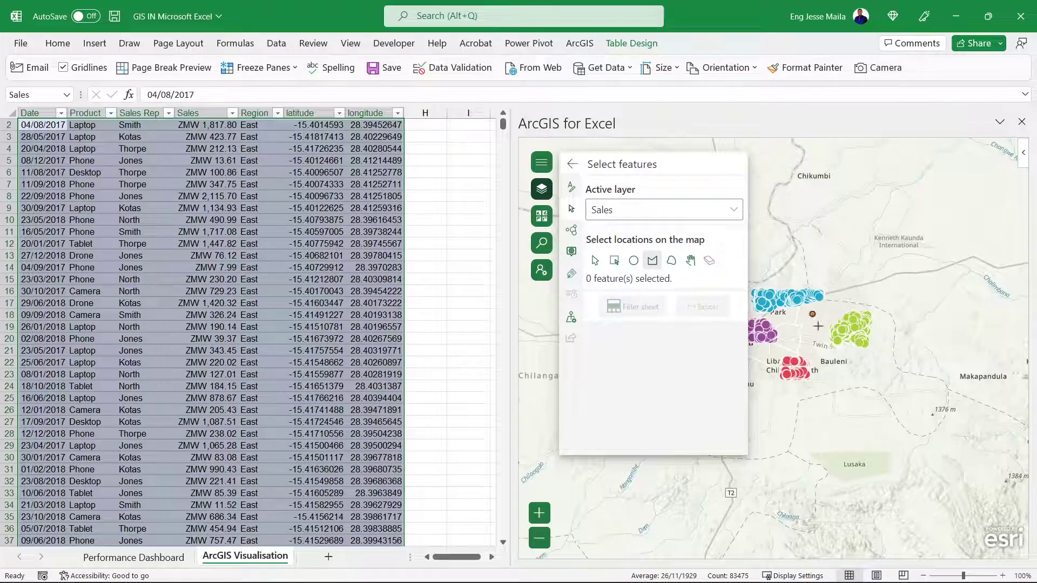
{"action": "scroll", "coordinate": [786, 339], "scroll_direction": "up", "scroll_amount": 3}
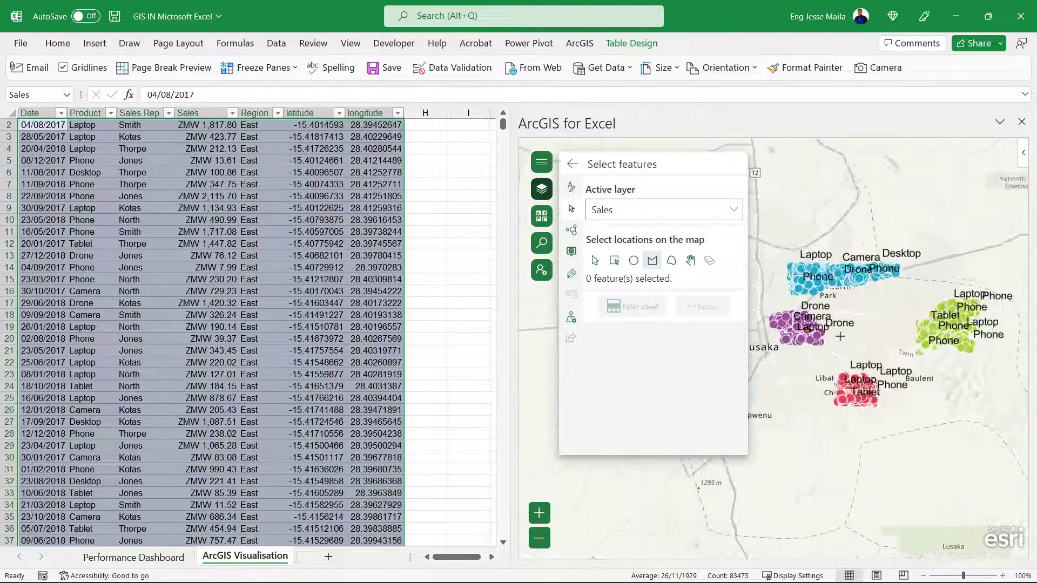
{"action": "scroll", "coordinate": [789, 335], "scroll_direction": "up", "scroll_amount": 4}
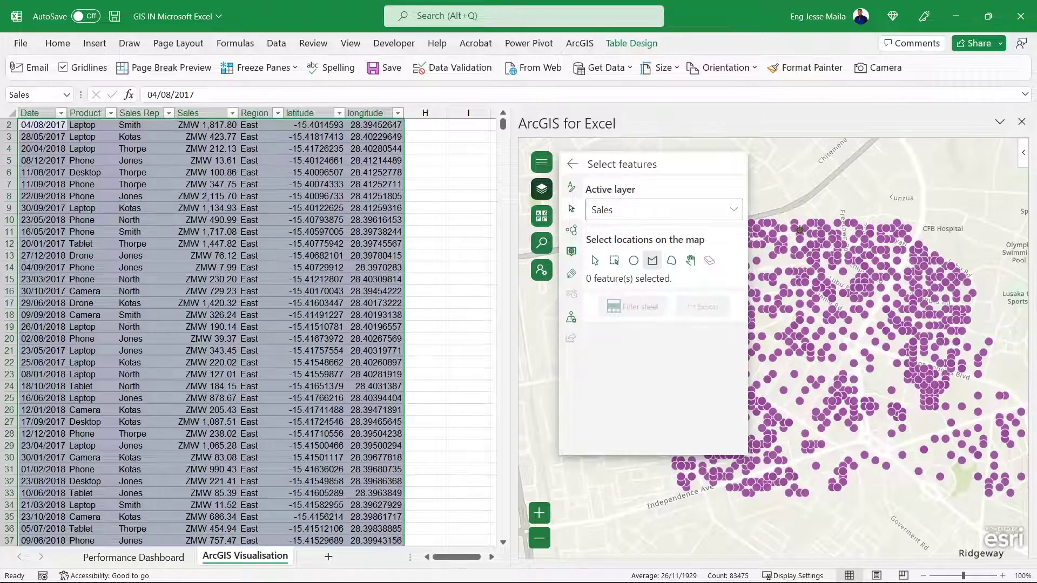
{"action": "scroll", "coordinate": [800, 230], "scroll_direction": "up", "scroll_amount": 1}
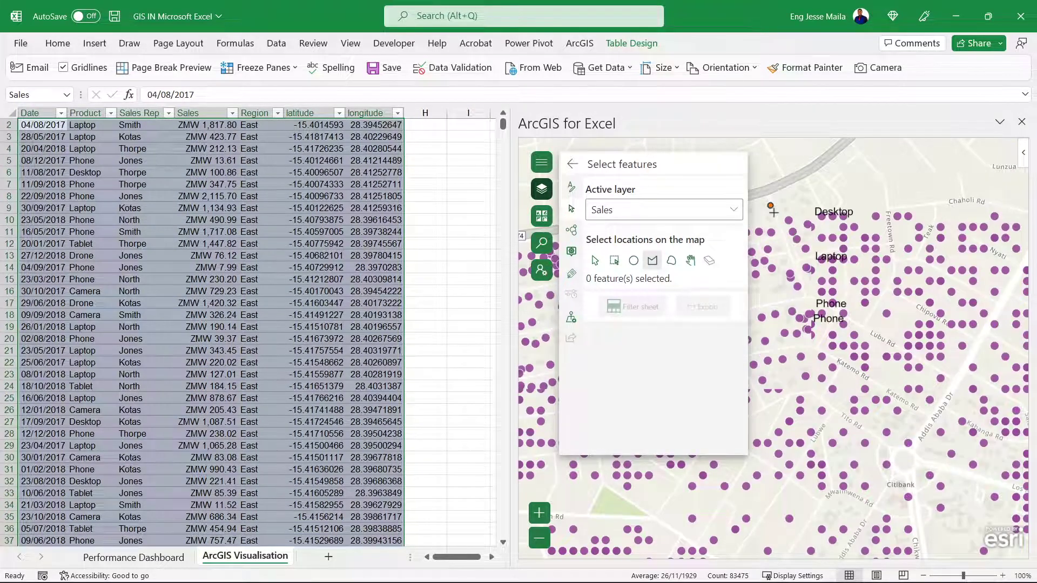
{"action": "left_click", "coordinate": [770, 206]}
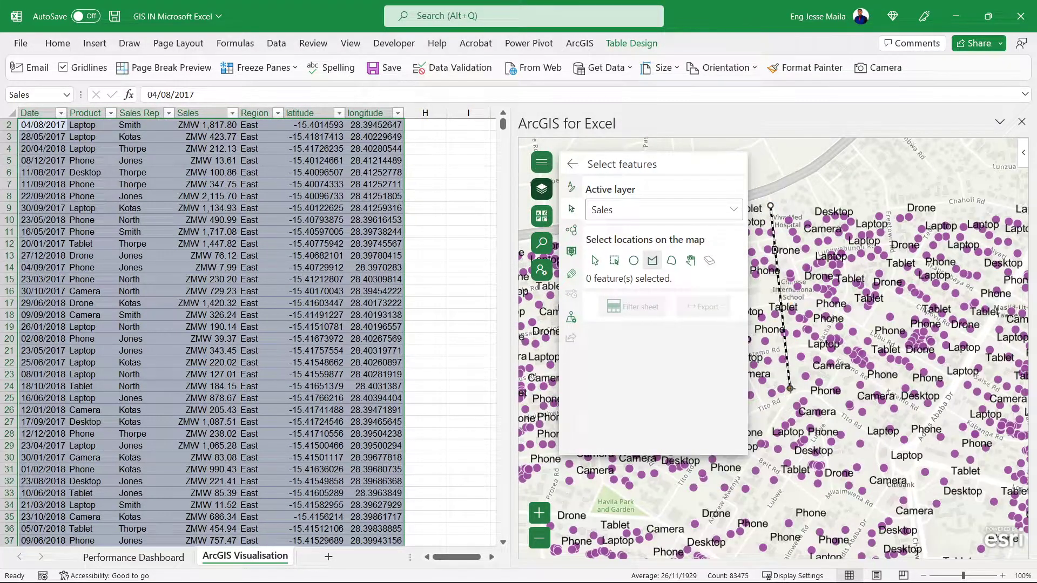
{"action": "left_click", "coordinate": [772, 441]}
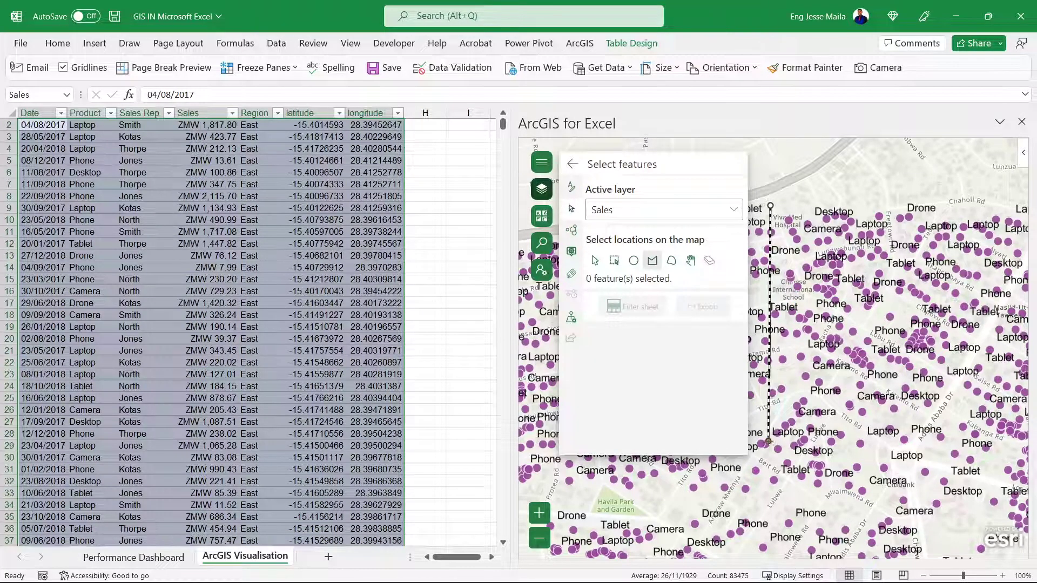
{"action": "scroll", "coordinate": [773, 443], "scroll_direction": "down", "scroll_amount": 1}
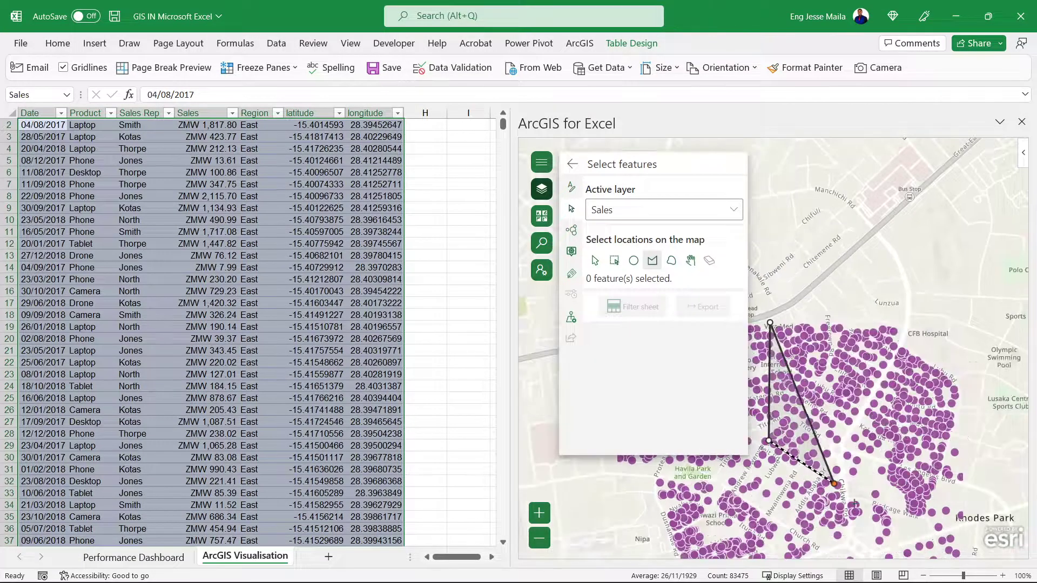
{"action": "left_click", "coordinate": [855, 505]}
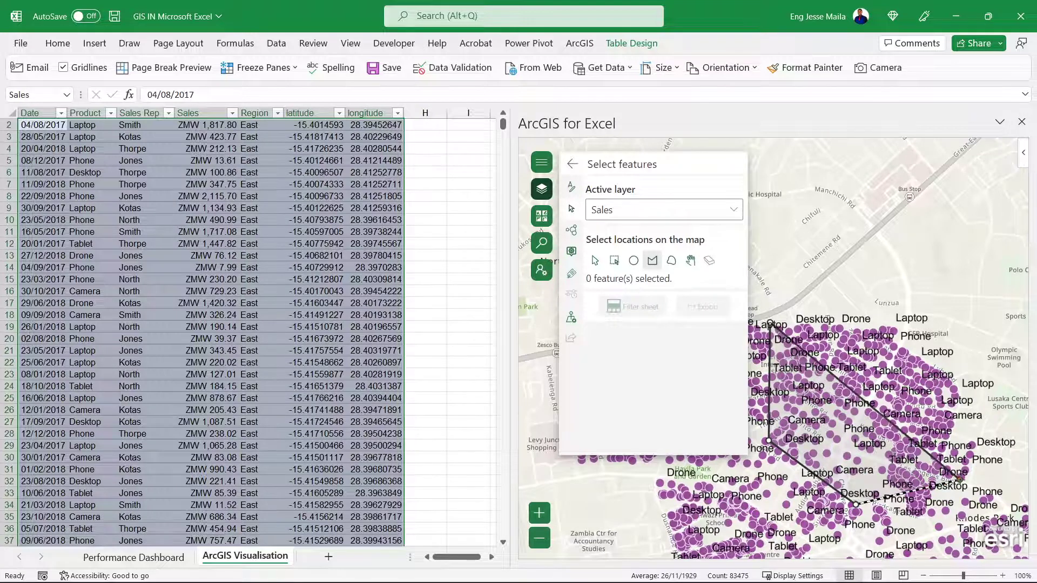
{"action": "left_click", "coordinate": [959, 479]}
{"action": "left_click", "coordinate": [961, 358]}
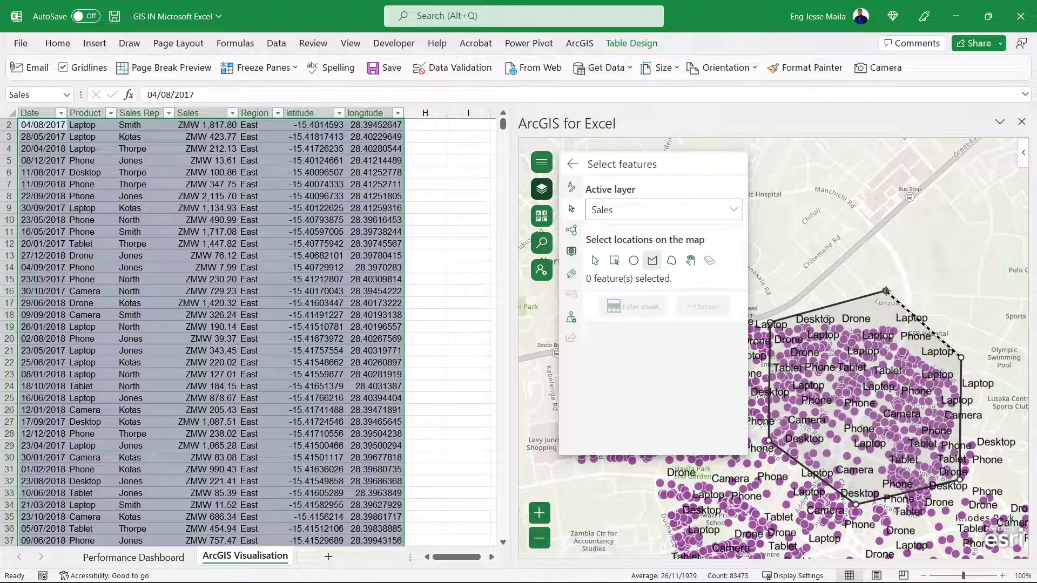
{"action": "left_click", "coordinate": [886, 291]}
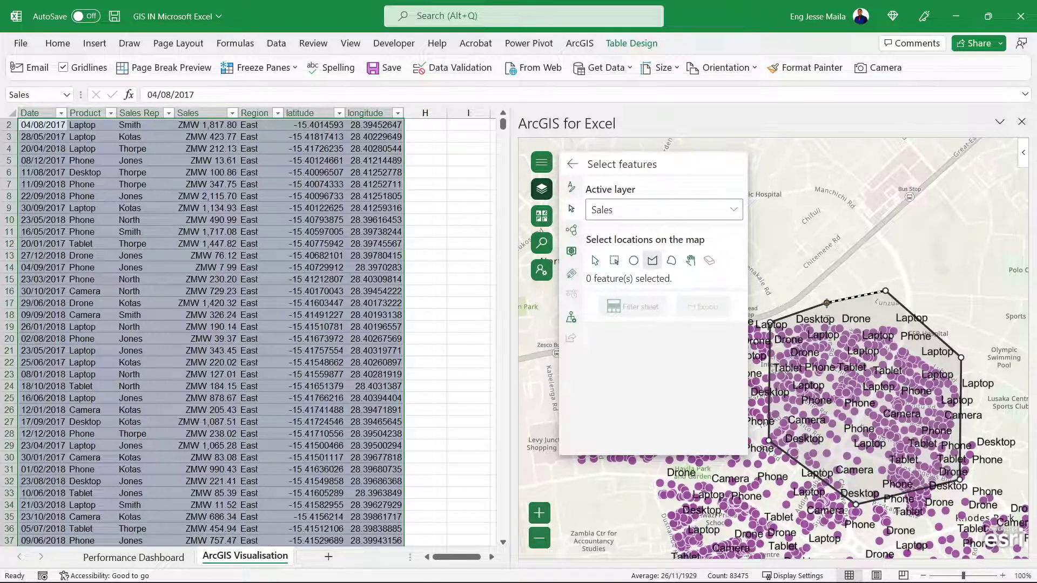
{"action": "double_click", "coordinate": [827, 302]}
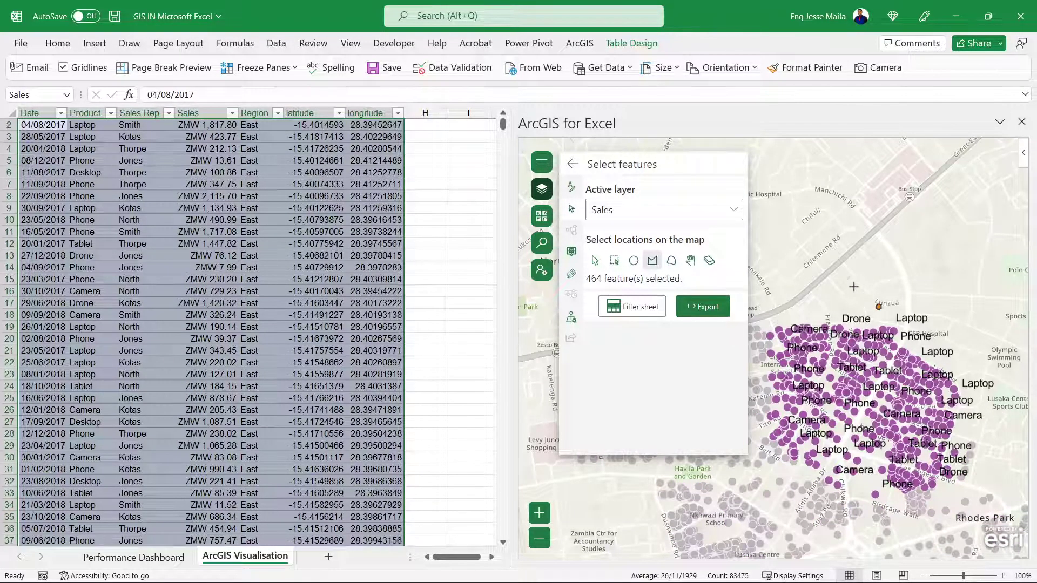
Examine the selected West region points in relation to the other sales clusters on the map and the start of the sales table
{"action": "scroll", "coordinate": [833, 290], "scroll_direction": "down", "scroll_amount": 1}
{"action": "scroll", "coordinate": [832, 291], "scroll_direction": "down", "scroll_amount": 1}
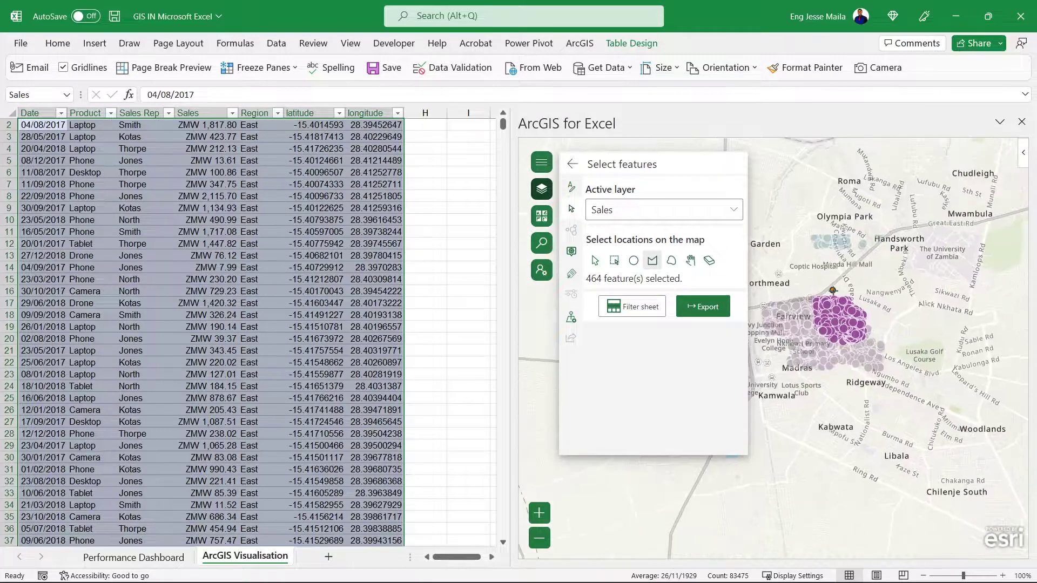
{"action": "scroll", "coordinate": [832, 291], "scroll_direction": "down", "scroll_amount": 1}
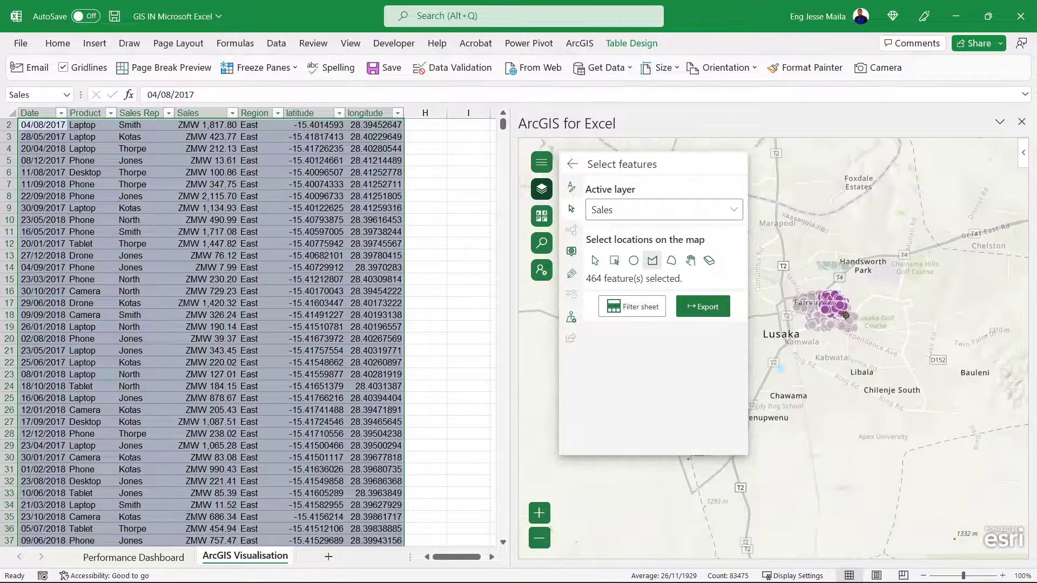
{"action": "scroll", "coordinate": [845, 313], "scroll_direction": "down", "scroll_amount": 1}
{"action": "scroll", "coordinate": [845, 314], "scroll_direction": "down", "scroll_amount": 1}
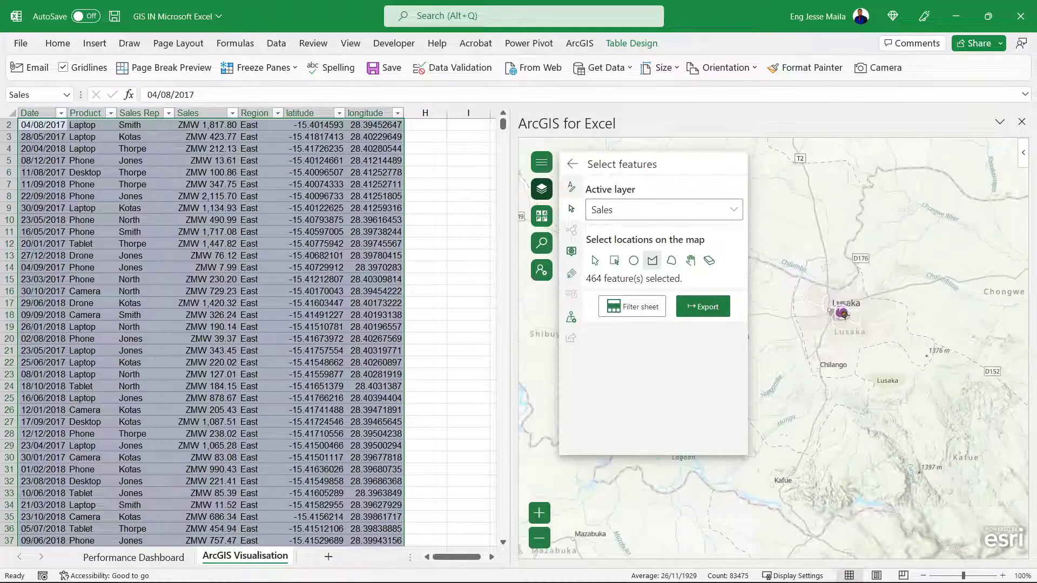
{"action": "scroll", "coordinate": [844, 315], "scroll_direction": "up", "scroll_amount": 4}
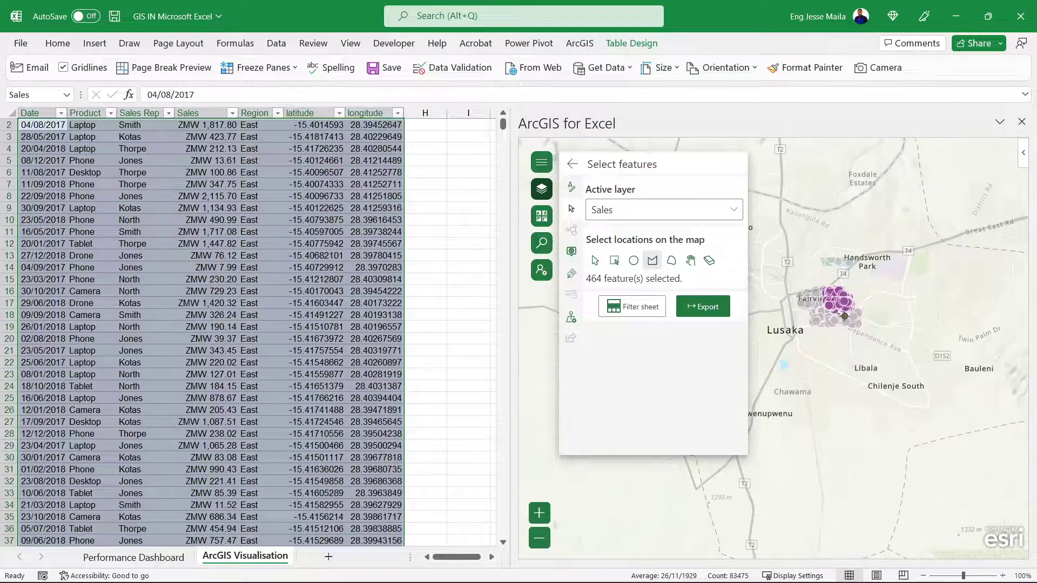
{"action": "scroll", "coordinate": [379, 220], "scroll_direction": "down", "scroll_amount": 5}
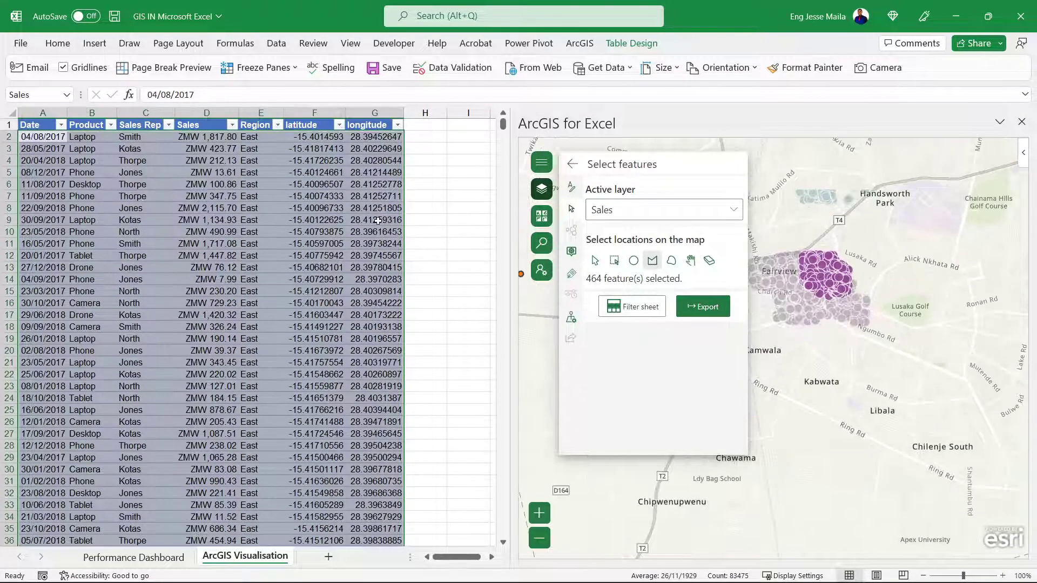
{"action": "scroll", "coordinate": [378, 220], "scroll_direction": "up", "scroll_amount": 5}
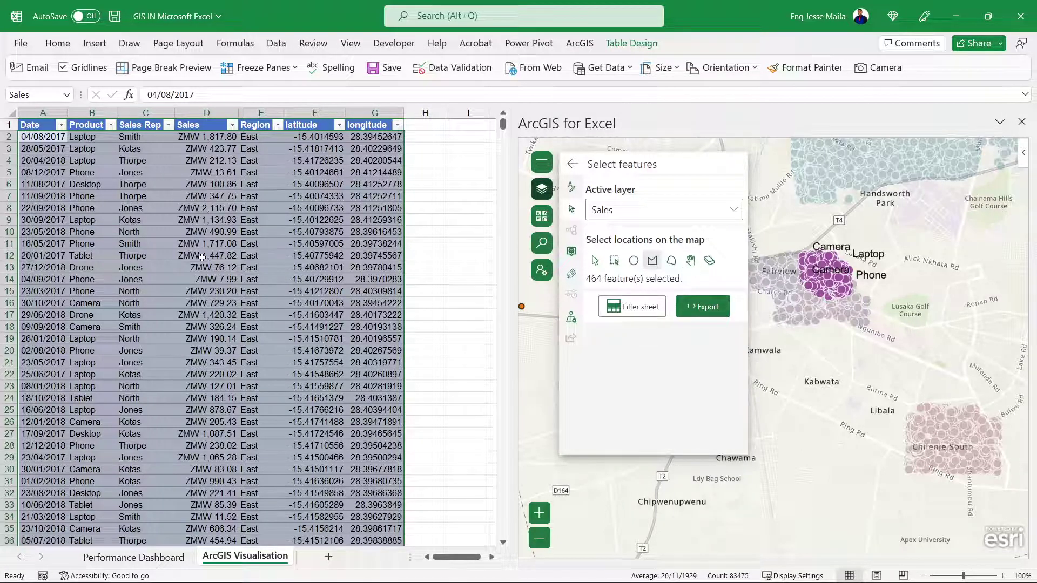
Filter the sales sheet to the selected map features and export their rows to a new sheet
{"action": "left_click", "coordinate": [638, 308]}
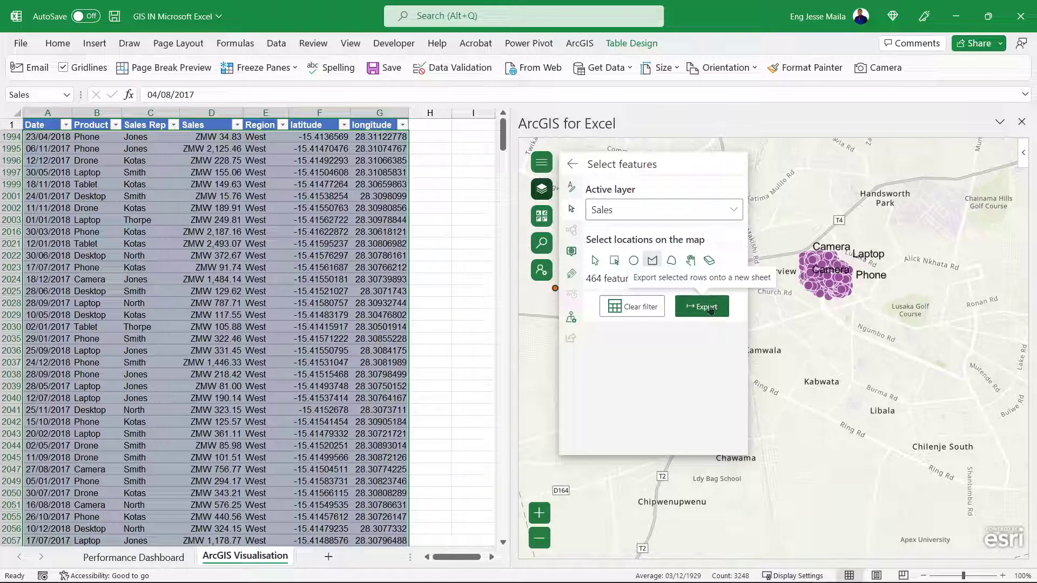
{"action": "left_click", "coordinate": [709, 308]}
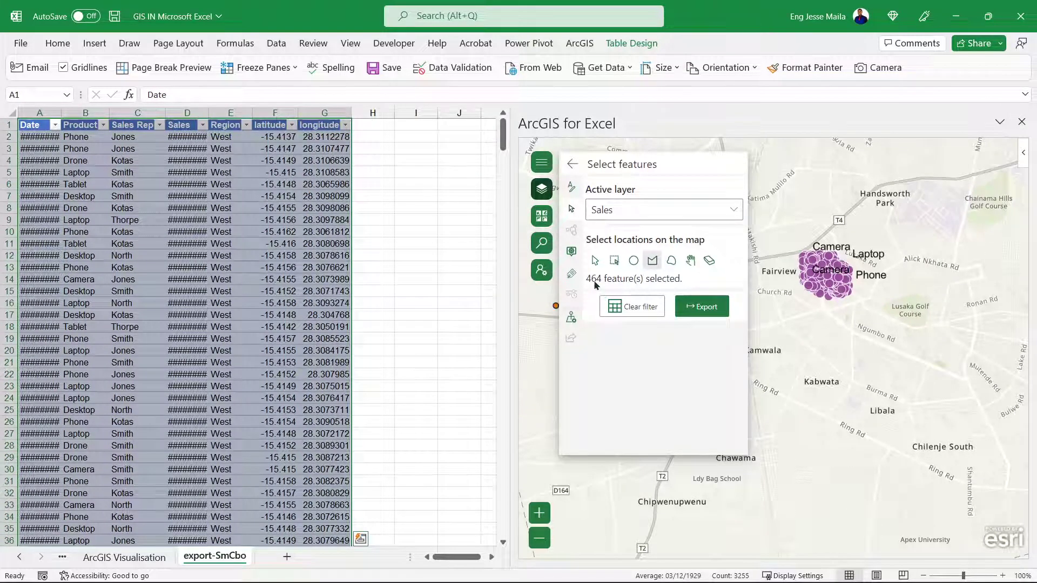
Check the extent of the exported table by going to the last entry in its longitude column
{"action": "left_click", "coordinate": [325, 148]}
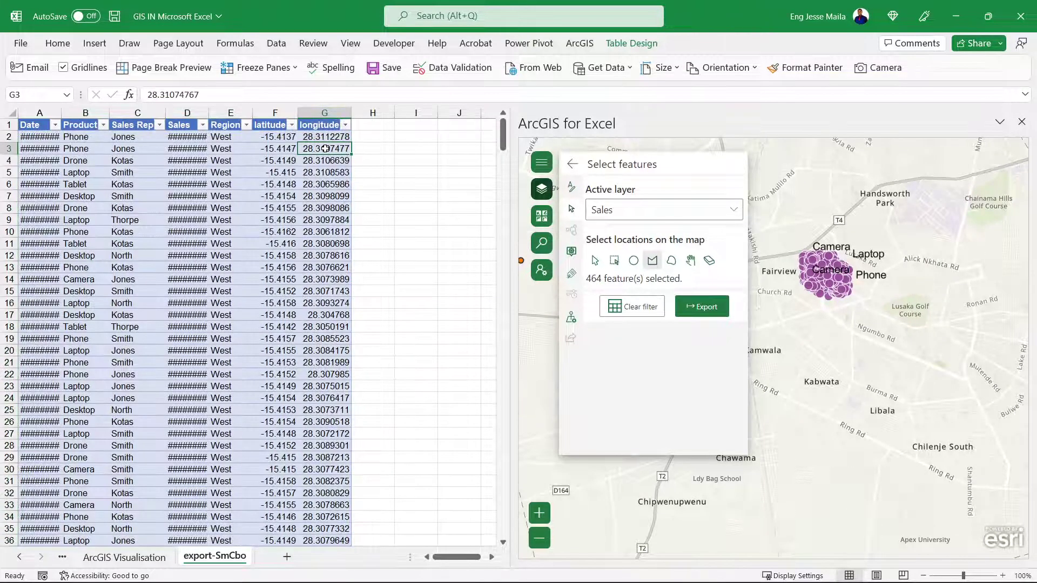
{"action": "key", "text": "ctrl+Down"}
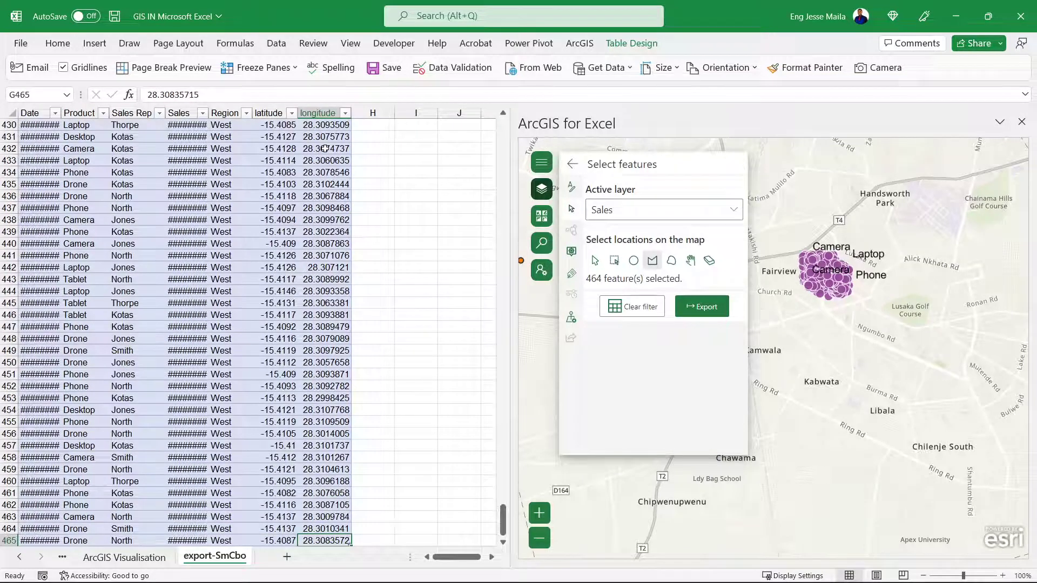
{"action": "scroll", "coordinate": [329, 299], "scroll_direction": "down", "scroll_amount": 1}
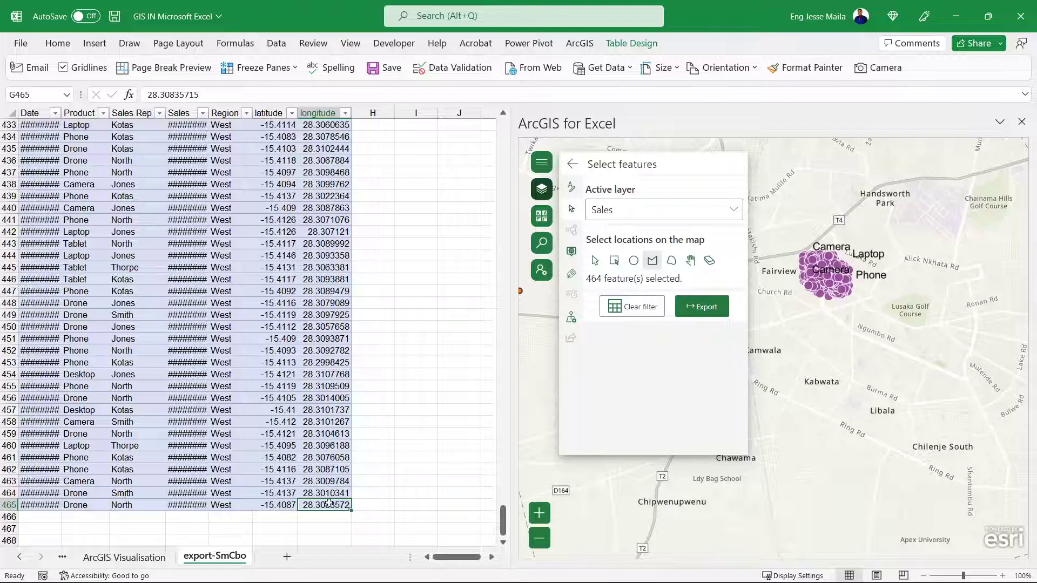
Rename the exported sheet as "New data from field"
{"action": "double_click", "coordinate": [213, 560]}
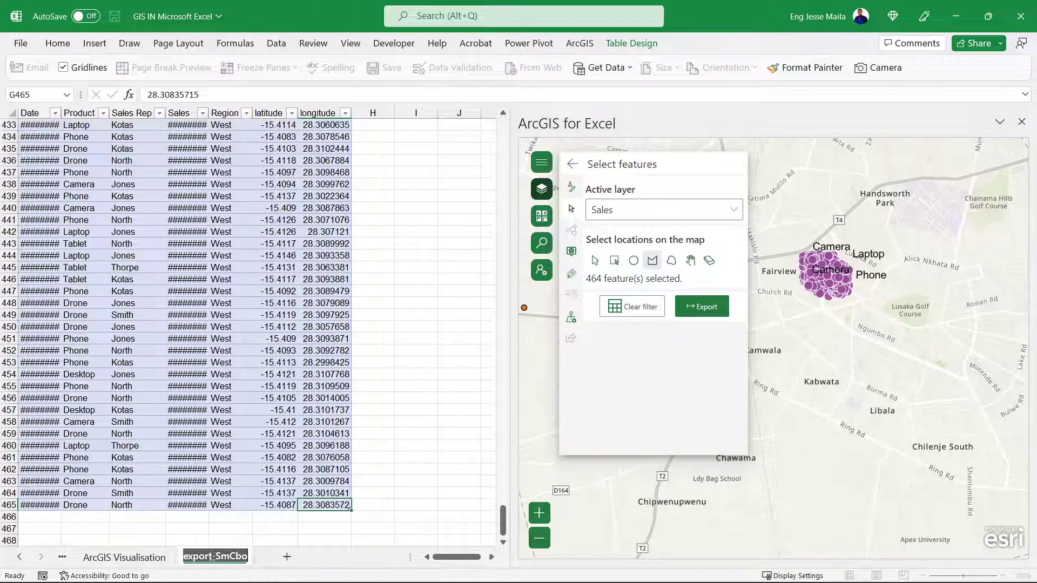
{"action": "type", "text": "New"}
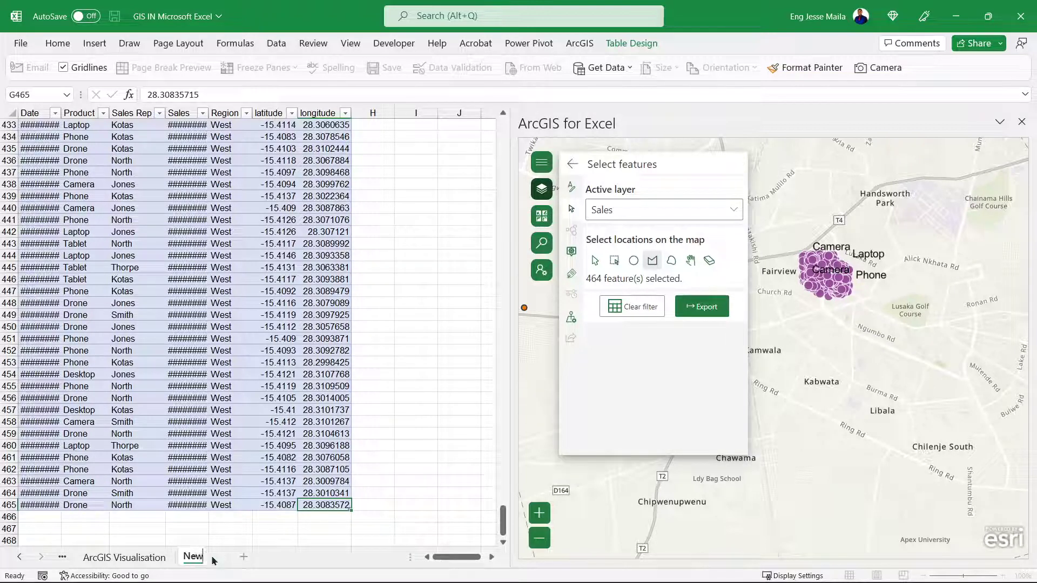
{"action": "type", "text": " data fro"}
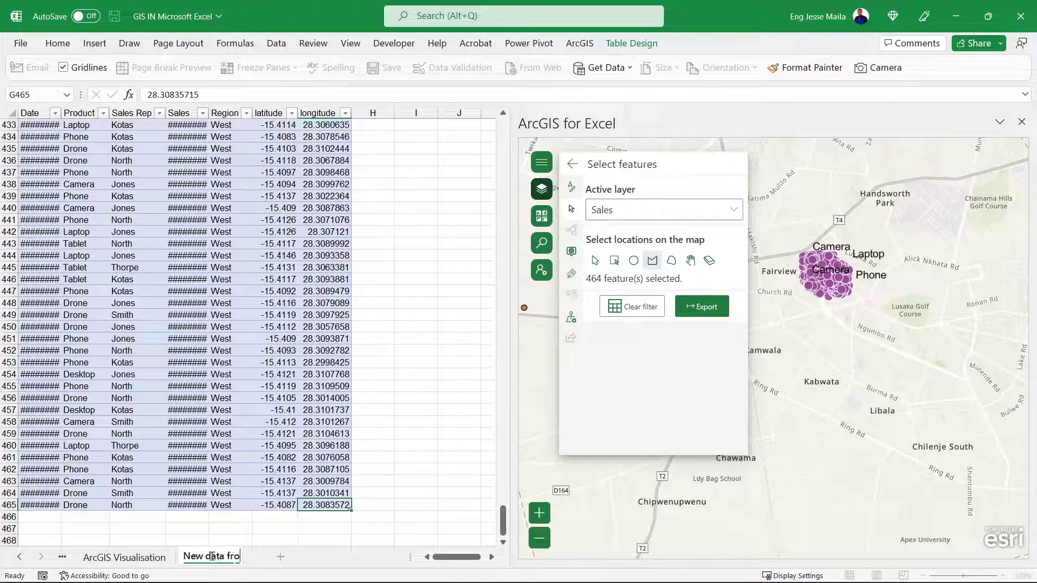
{"action": "type", "text": "m field"}
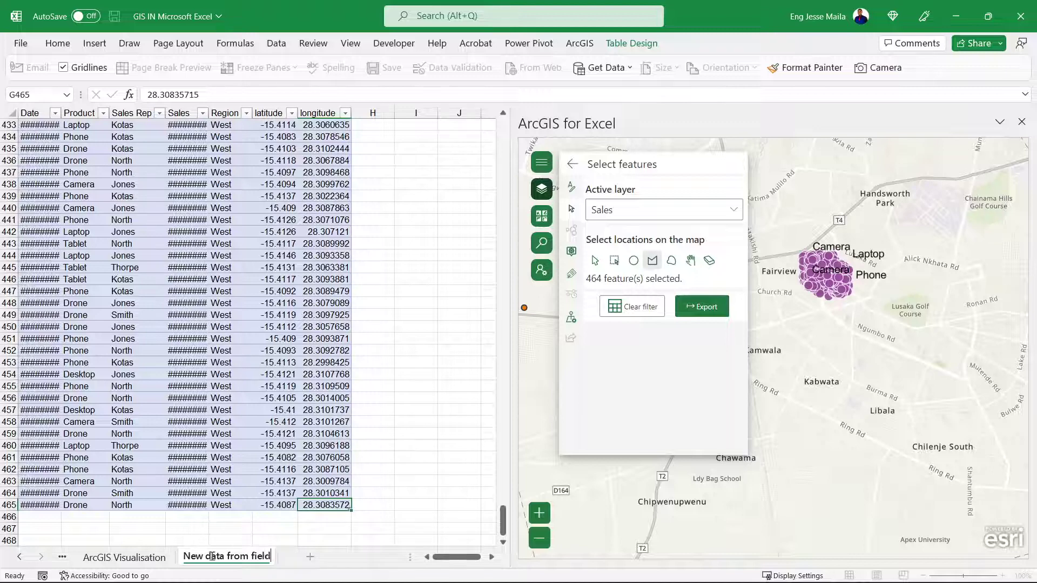
{"action": "key", "text": "Return"}
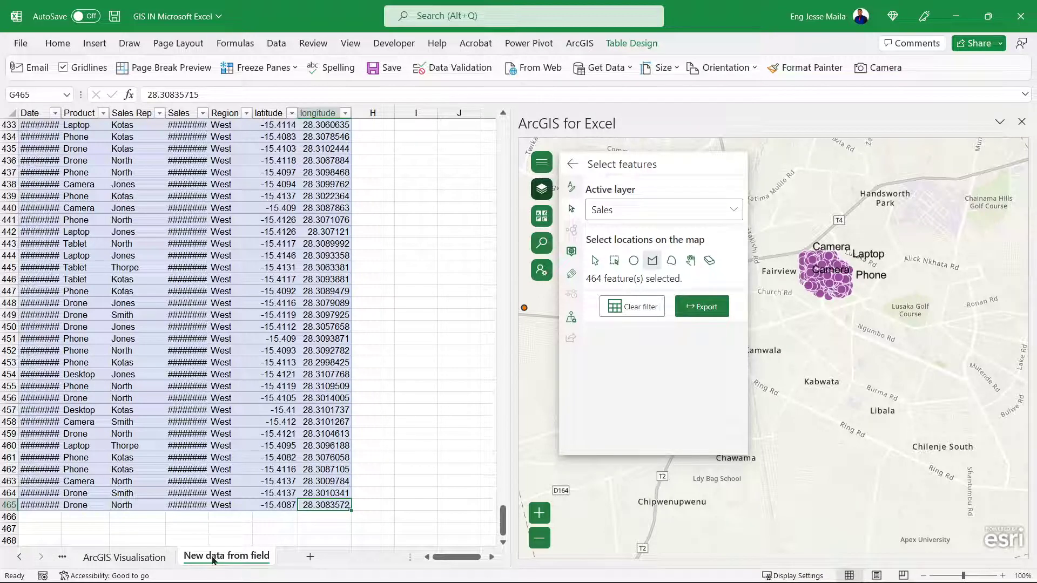
Widen all columns of the exported table, Date through longitude, to fit their contents
{"action": "scroll", "coordinate": [243, 477], "scroll_direction": "up", "scroll_amount": 20}
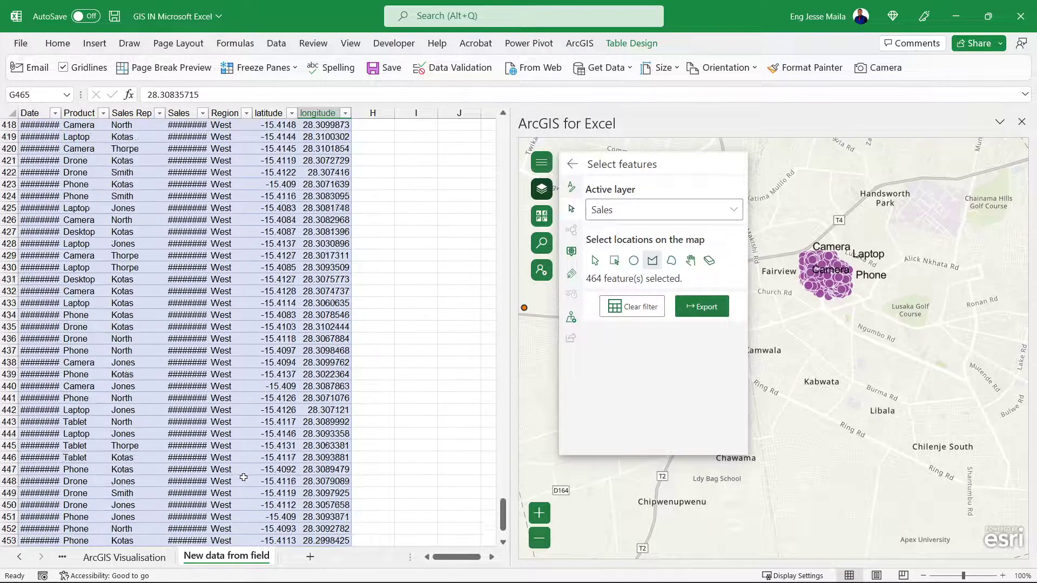
{"action": "key", "text": "Left"}
{"action": "key", "text": "Left"}
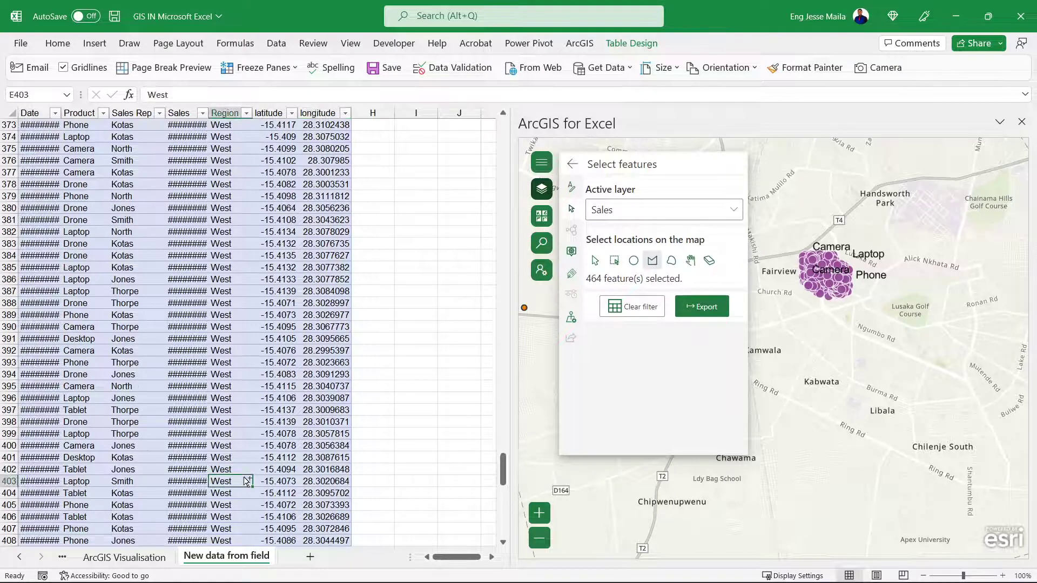
{"action": "key", "text": "ctrl+Up"}
{"action": "left_click_drag", "start_coordinate": [39, 113], "coordinate": [322, 115]}
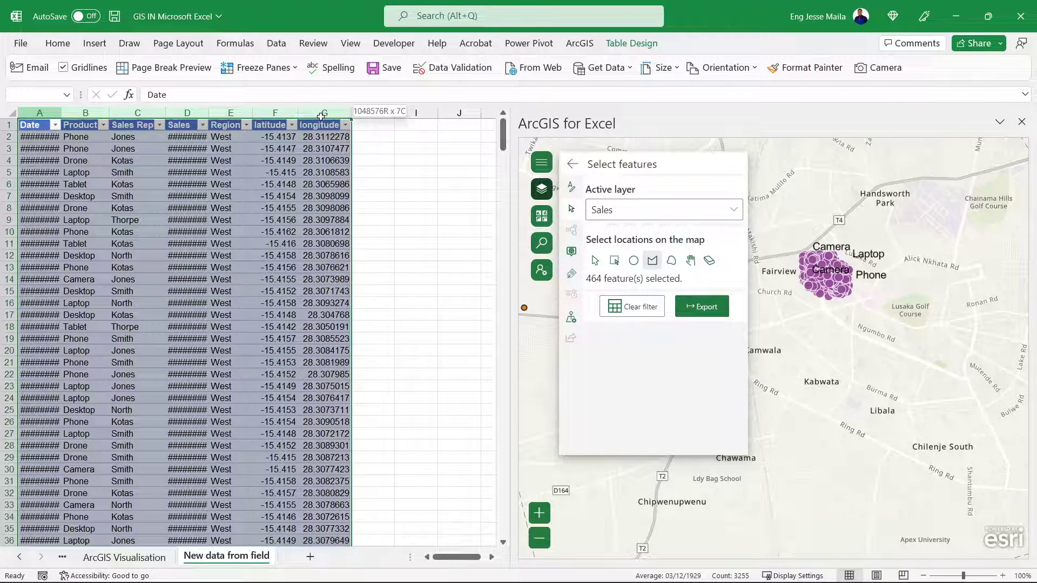
{"action": "double_click", "coordinate": [209, 112]}
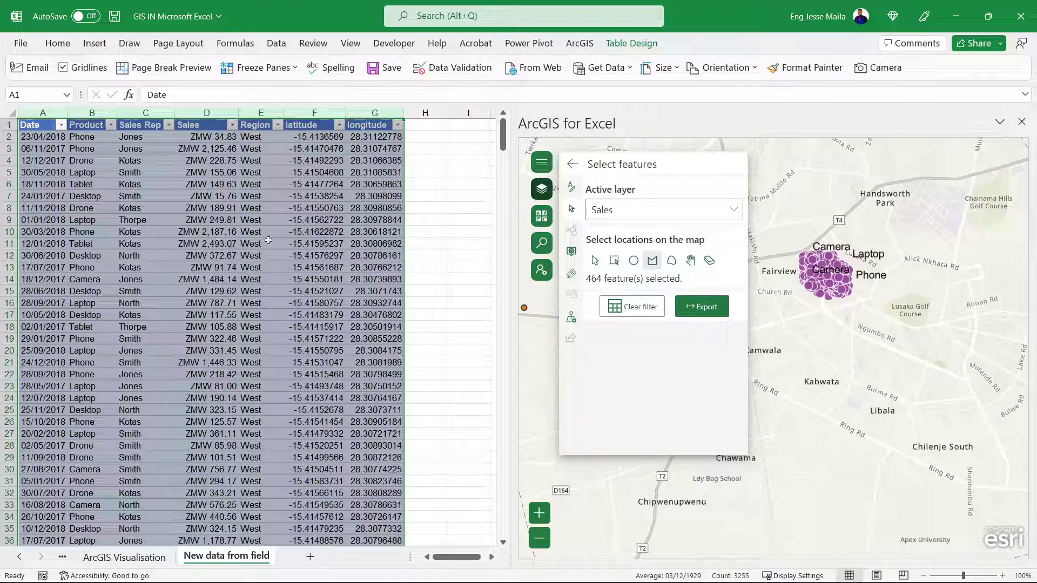
Return to the ArcGIS Visualisation sheet and clear the map-selection filter from the sales table
{"action": "left_click", "coordinate": [133, 558]}
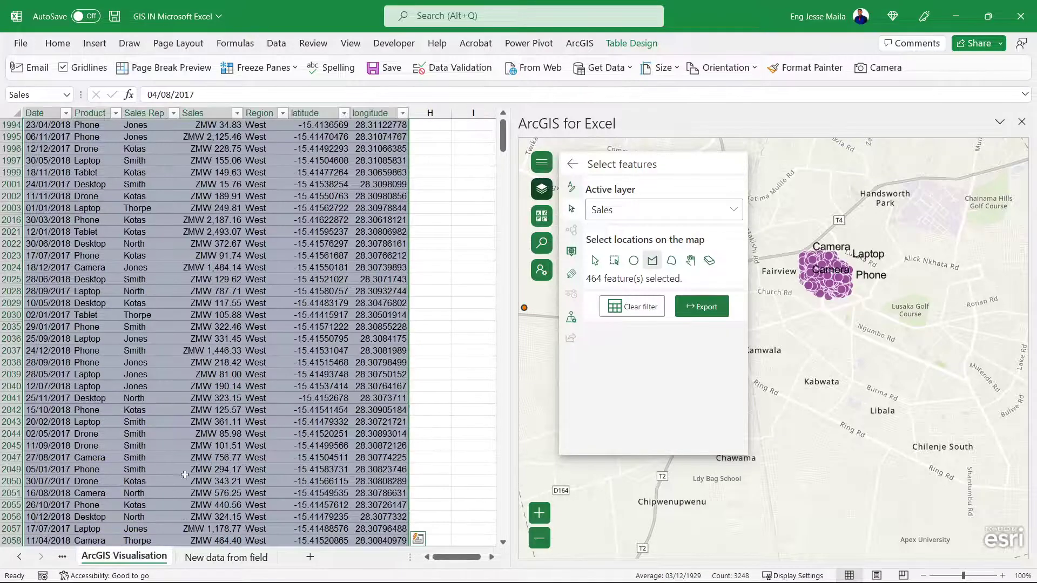
{"action": "left_click", "coordinate": [63, 558]}
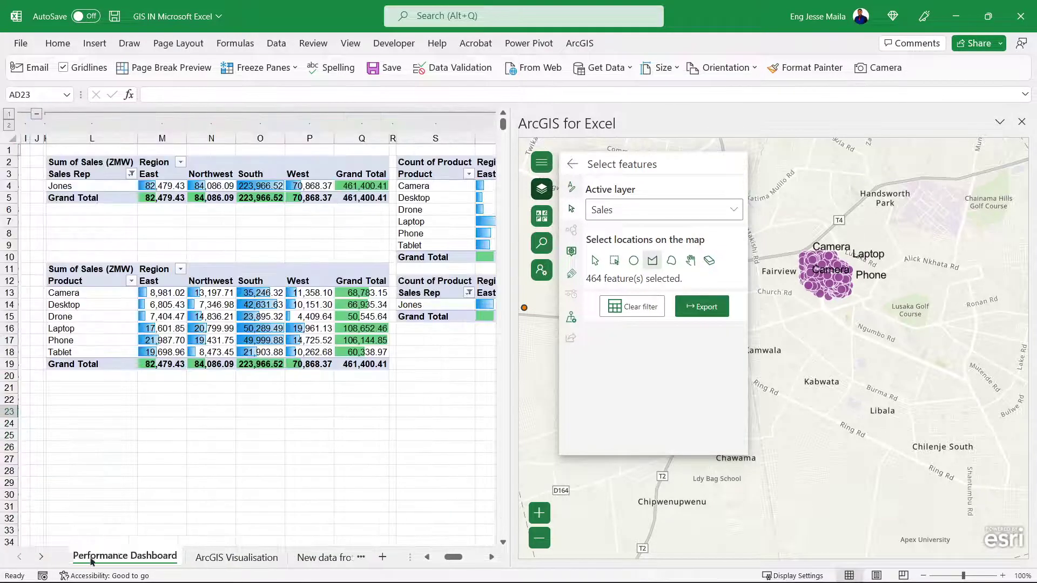
{"action": "left_click", "coordinate": [224, 561]}
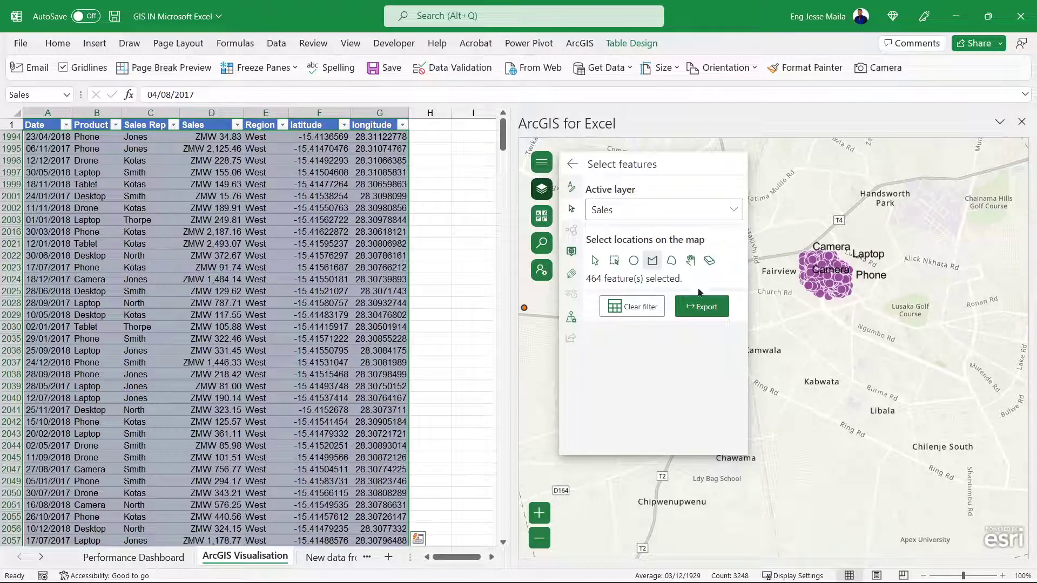
{"action": "left_click", "coordinate": [653, 312]}
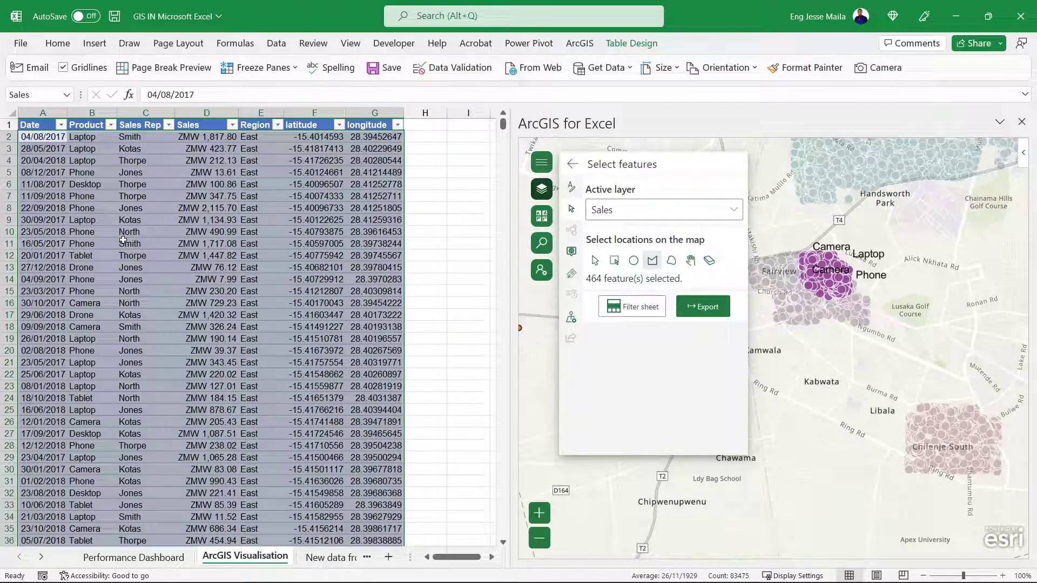
Clear the selection of sales features on the Lusaka map
{"action": "scroll", "coordinate": [825, 338], "scroll_direction": "down", "scroll_amount": 1}
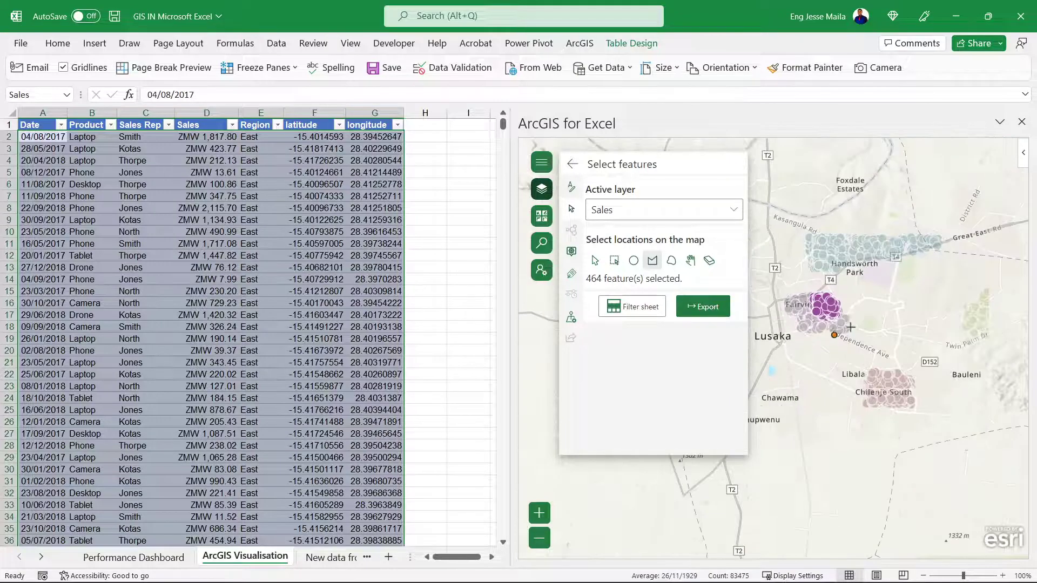
{"action": "scroll", "coordinate": [887, 303], "scroll_direction": "down", "scroll_amount": 1}
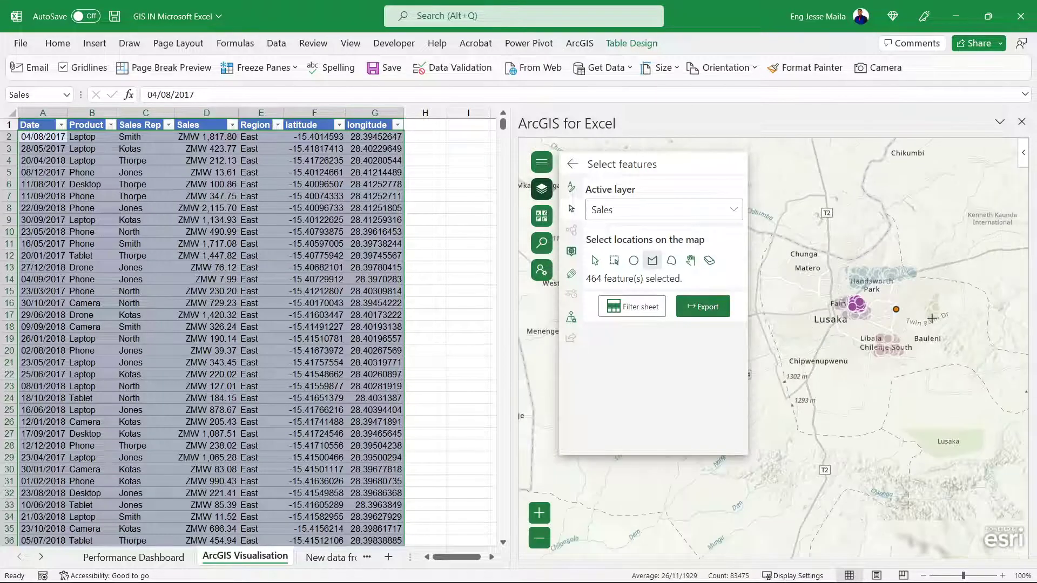
{"action": "scroll", "coordinate": [931, 319], "scroll_direction": "up", "scroll_amount": 1}
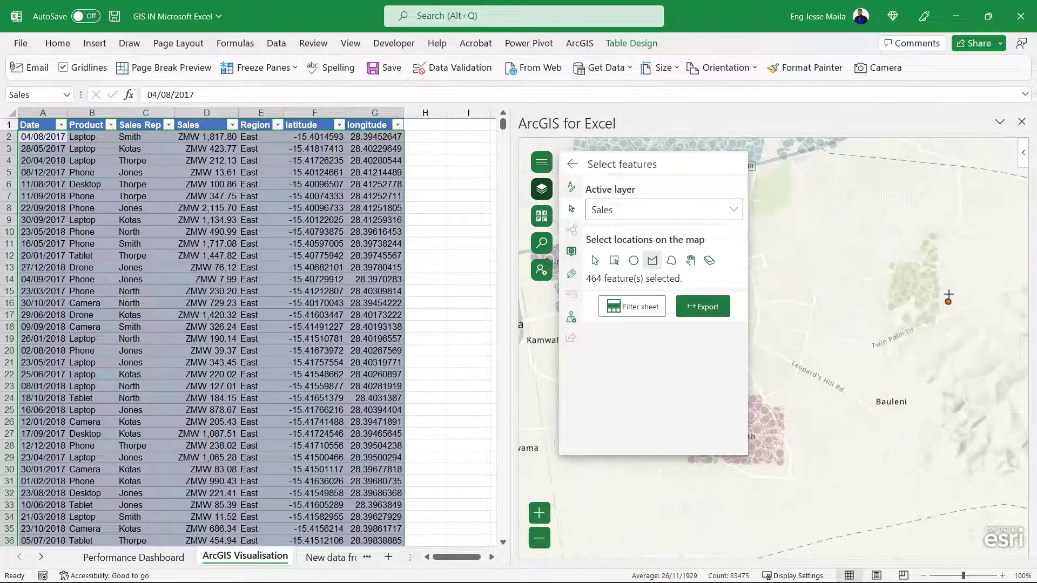
{"action": "scroll", "coordinate": [948, 294], "scroll_direction": "down", "scroll_amount": 1}
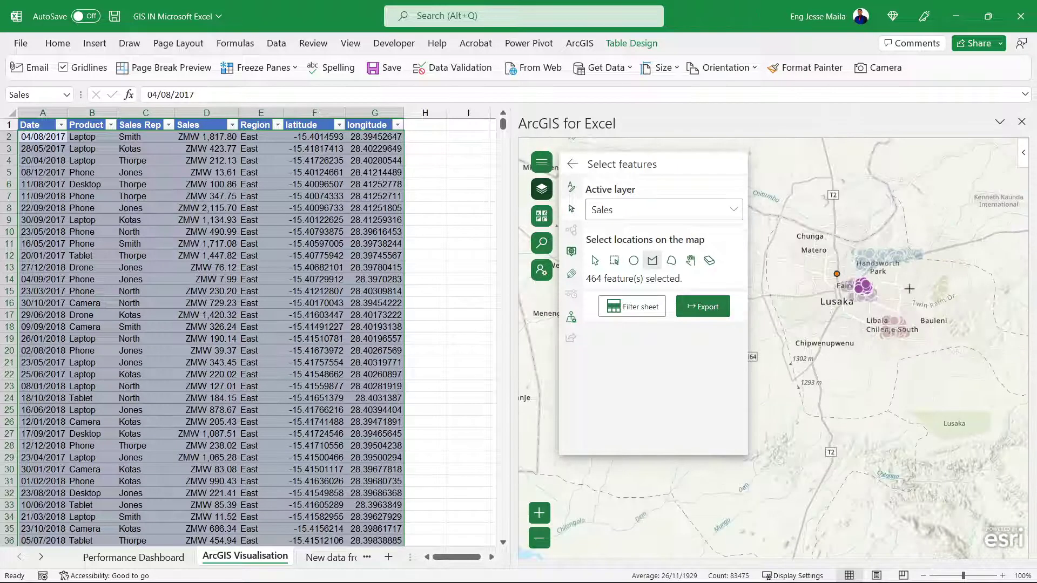
{"action": "scroll", "coordinate": [915, 289], "scroll_direction": "up", "scroll_amount": 1}
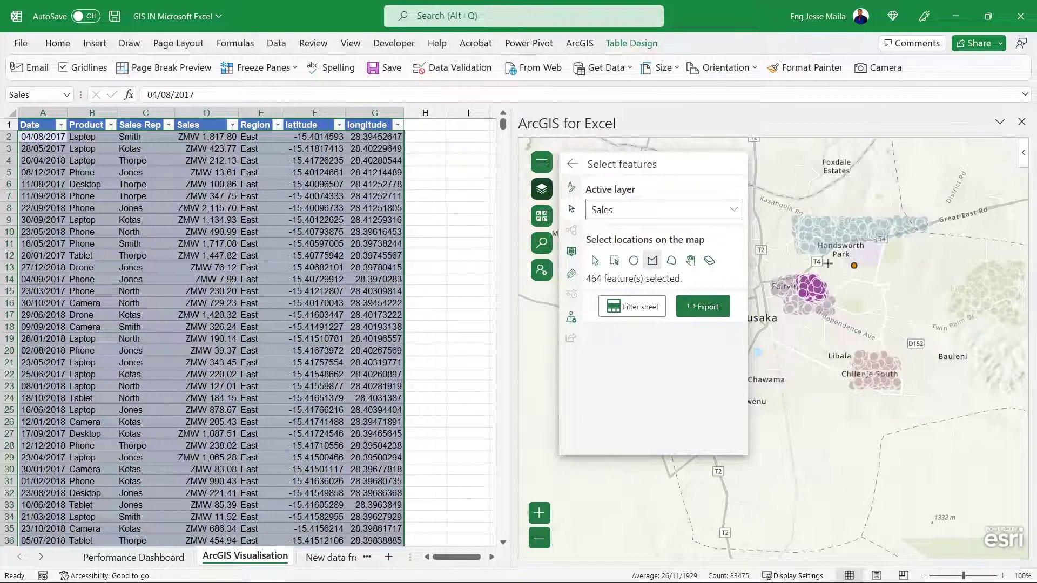
{"action": "left_click", "coordinate": [709, 262]}
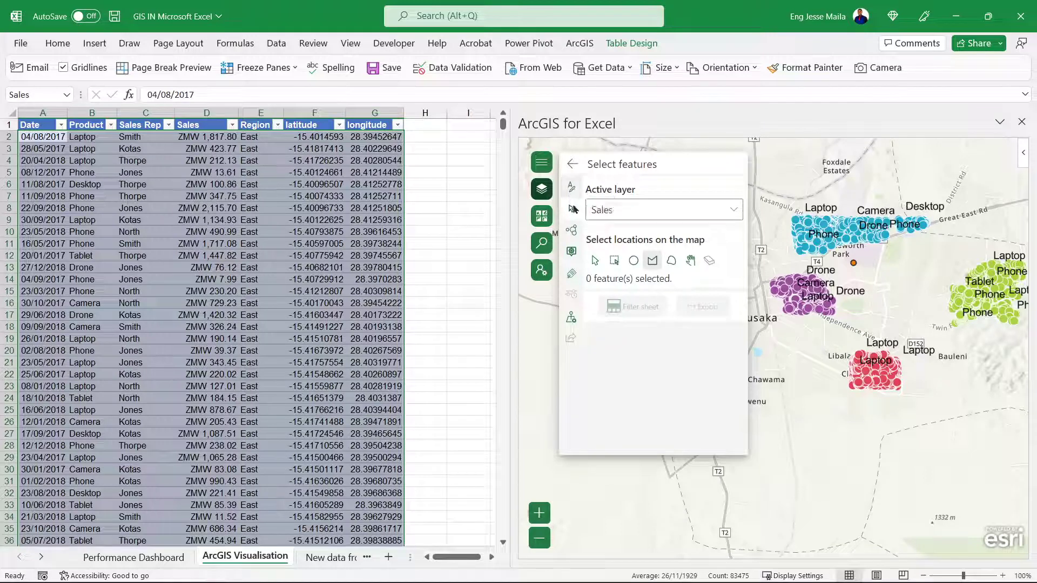
Detach the ArcGIS map into a large floating pane and enable clustering for the Sales layer
{"action": "left_click", "coordinate": [573, 232]}
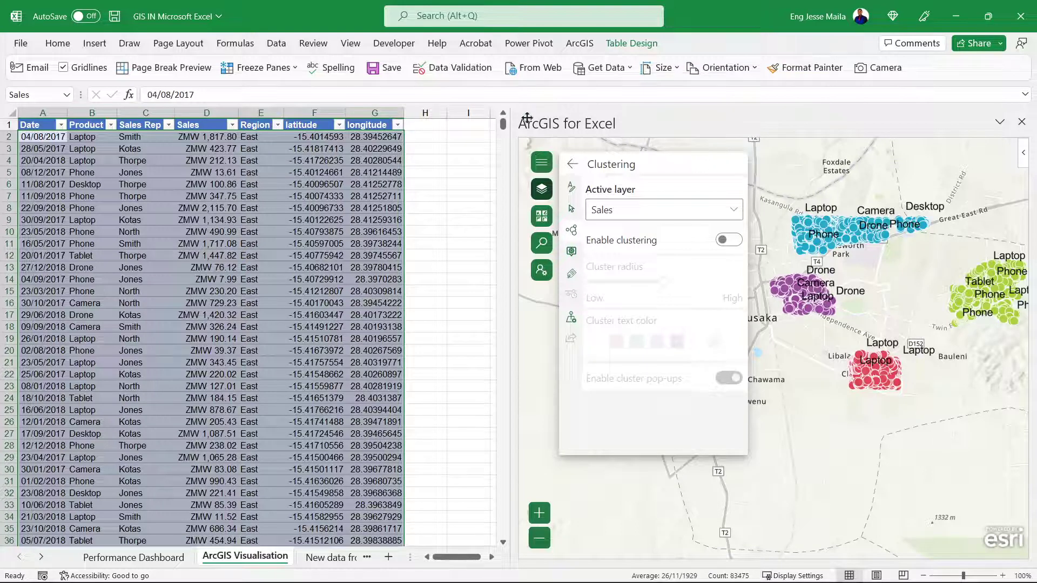
{"action": "left_click_drag", "start_coordinate": [527, 117], "coordinate": [526, 22]}
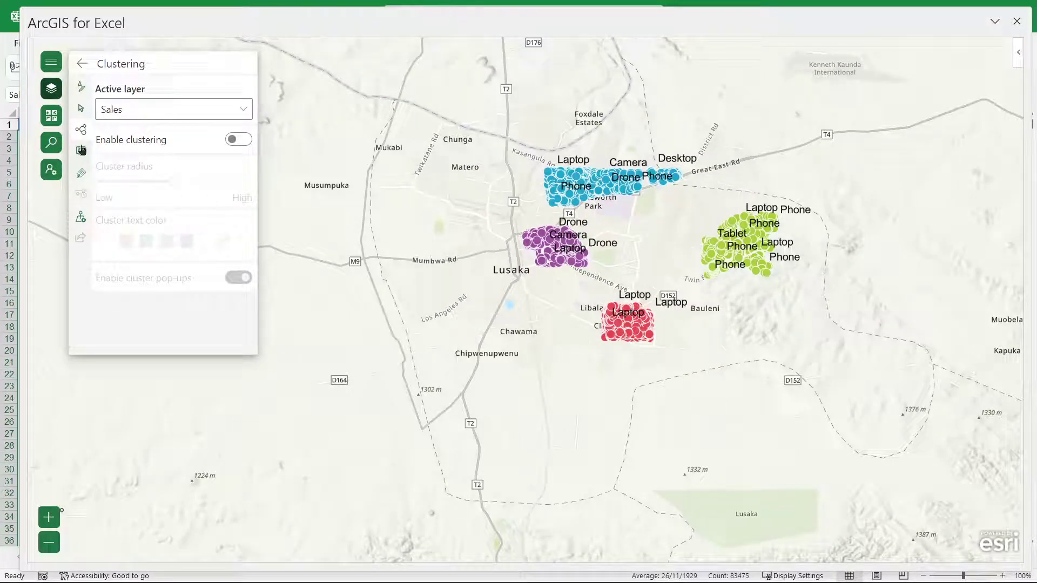
{"action": "left_click", "coordinate": [229, 142]}
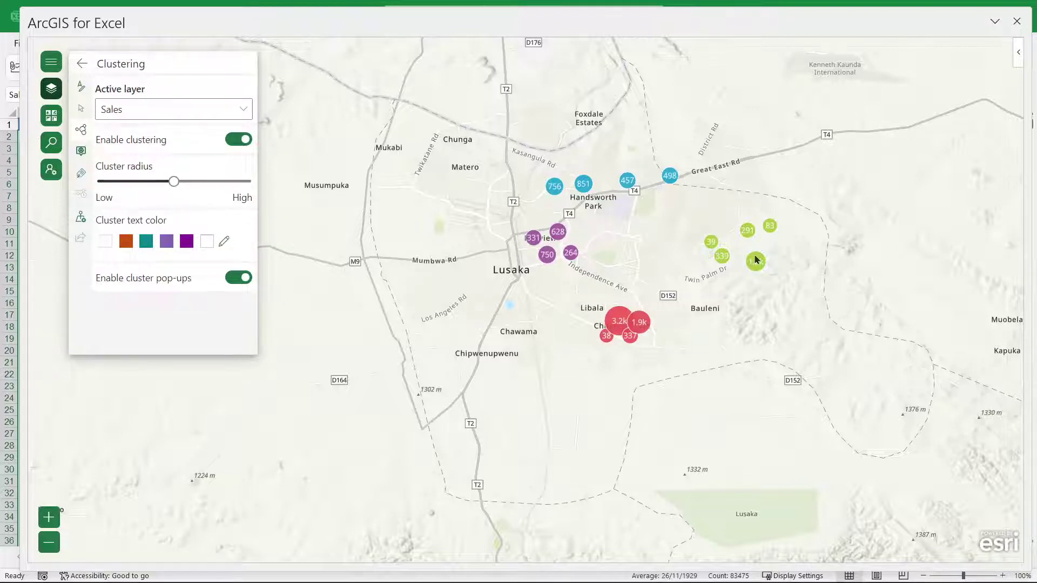
Examine how the Sales clusters regroup at different map scales and turn clustering off
{"action": "scroll", "coordinate": [756, 262], "scroll_direction": "up", "scroll_amount": 2}
{"action": "scroll", "coordinate": [767, 264], "scroll_direction": "up", "scroll_amount": 2}
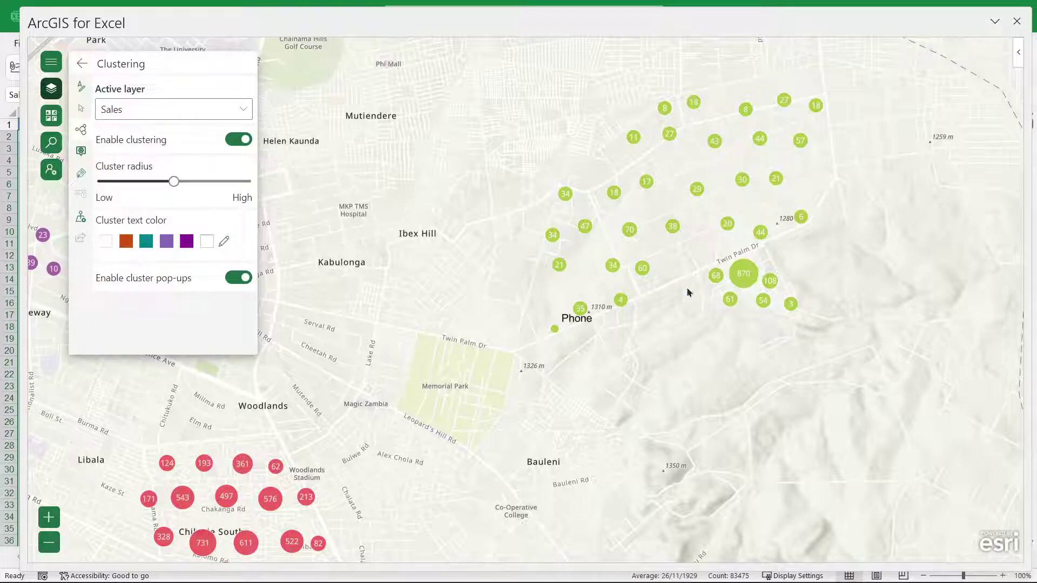
{"action": "scroll", "coordinate": [650, 257], "scroll_direction": "down", "scroll_amount": 2}
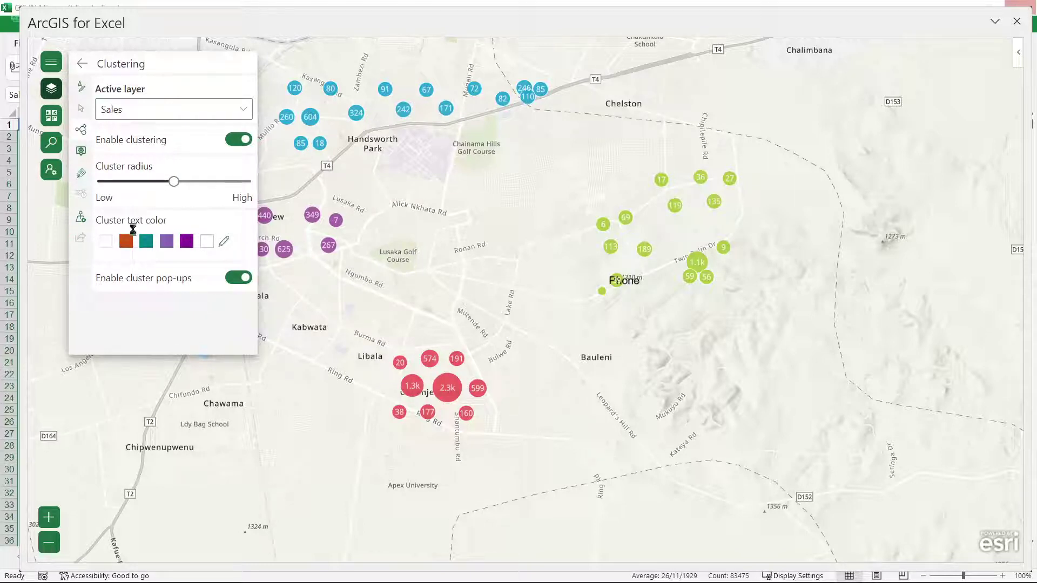
{"action": "left_click", "coordinate": [238, 143]}
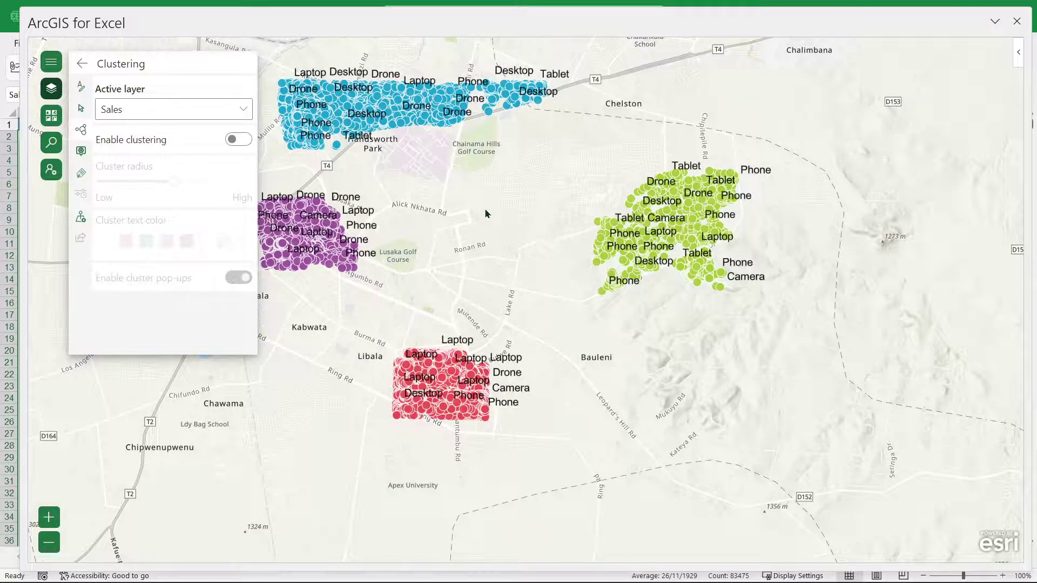
Open the Sales layer's pop-up settings and show the pop-up of the isolated sales point beside Great East Rd
{"action": "left_click", "coordinate": [81, 153]}
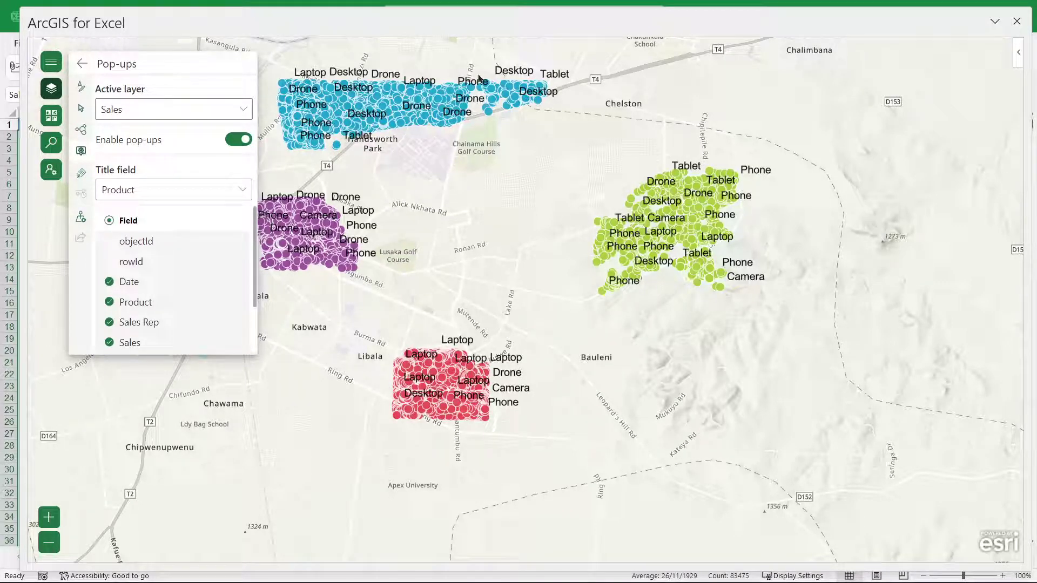
{"action": "scroll", "coordinate": [478, 79], "scroll_direction": "up", "scroll_amount": 3}
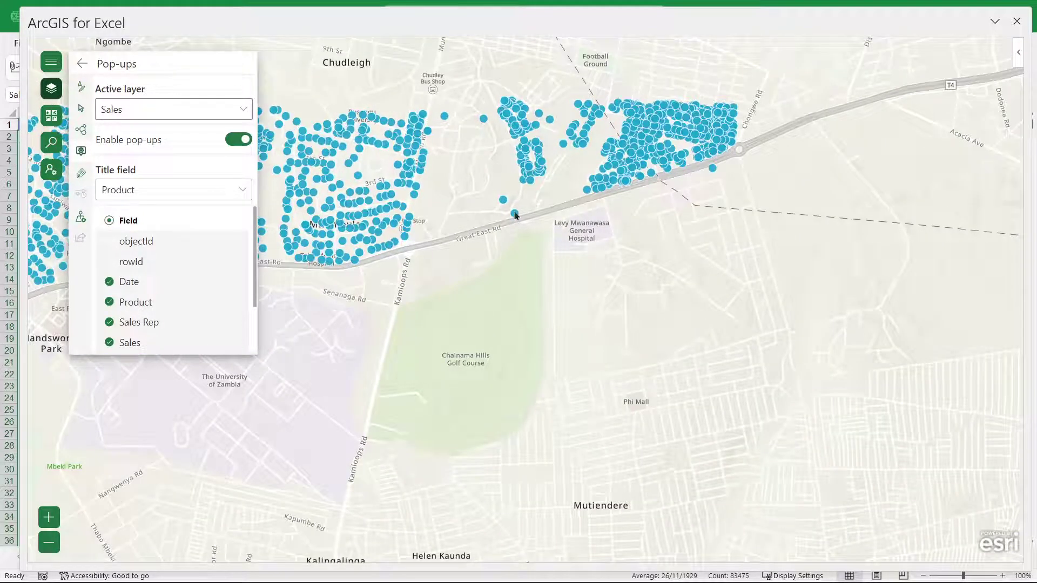
{"action": "left_click", "coordinate": [515, 214]}
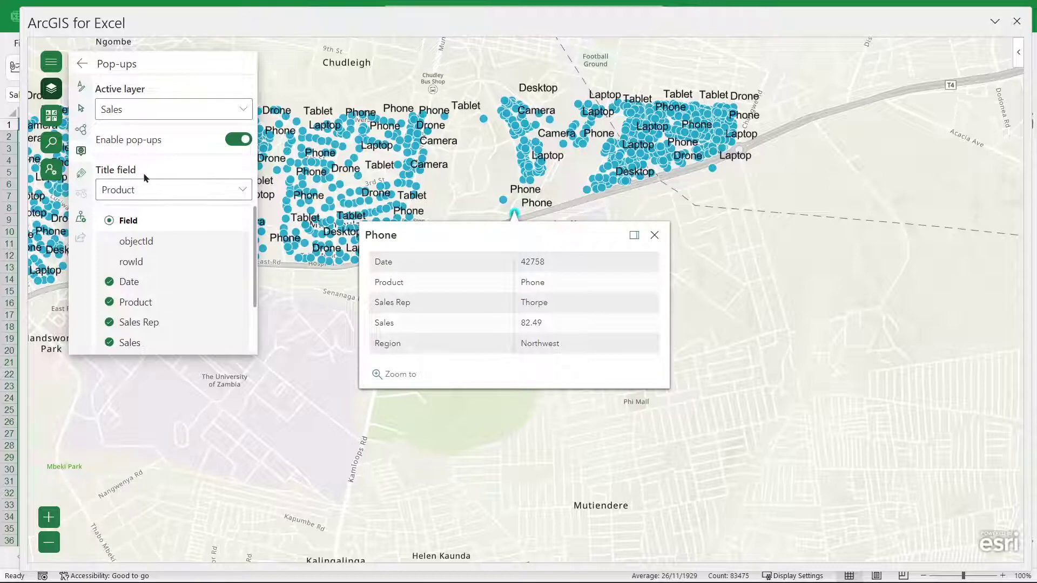
Set the title field of the Sales layer's pop-ups to Sales Rep
{"action": "scroll", "coordinate": [164, 233], "scroll_direction": "down", "scroll_amount": 1}
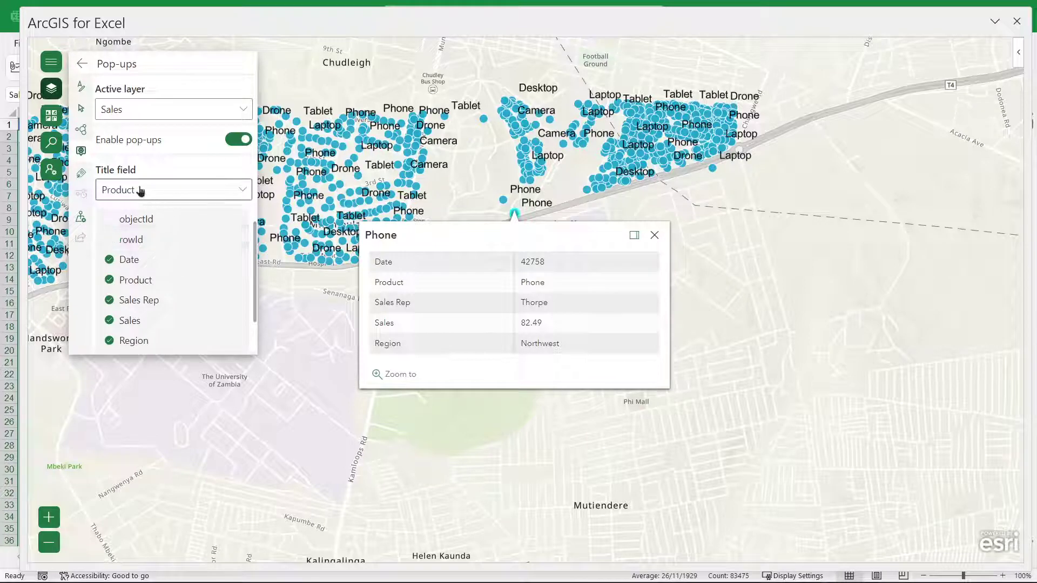
{"action": "left_click", "coordinate": [167, 193]}
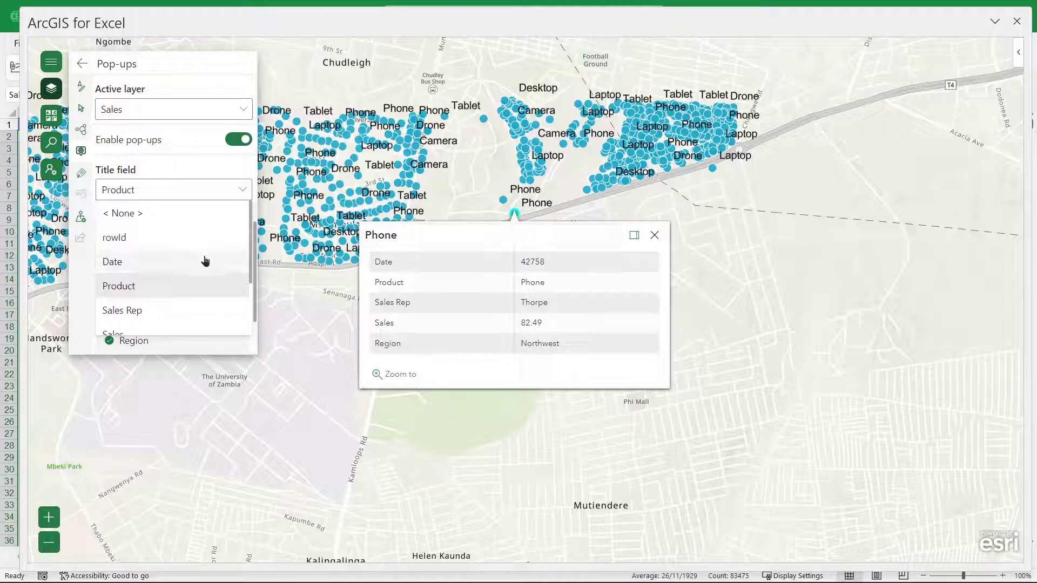
{"action": "scroll", "coordinate": [163, 254], "scroll_direction": "down", "scroll_amount": 1}
{"action": "scroll", "coordinate": [164, 256], "scroll_direction": "down", "scroll_amount": 1}
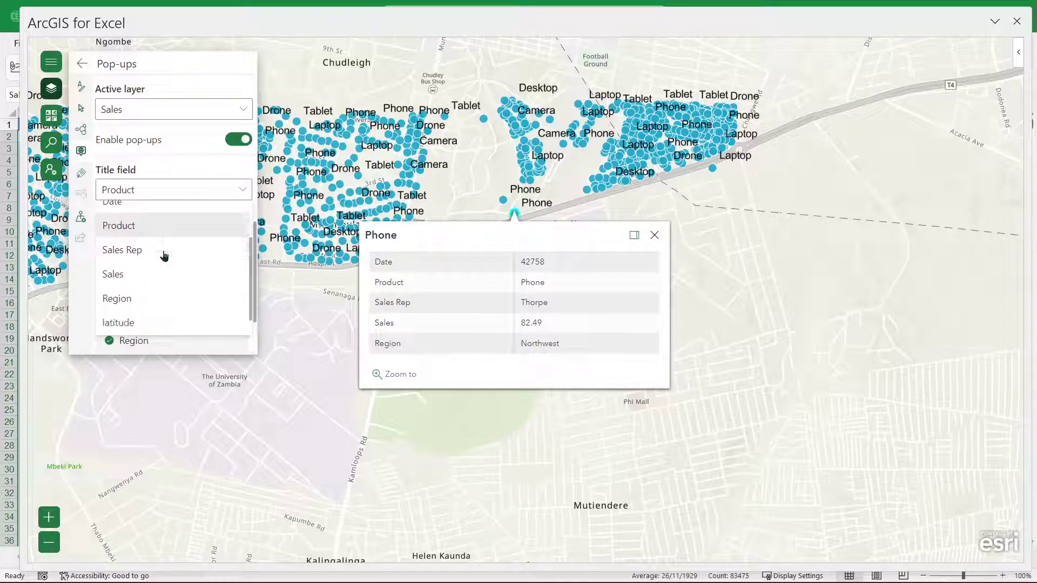
{"action": "left_click", "coordinate": [152, 252]}
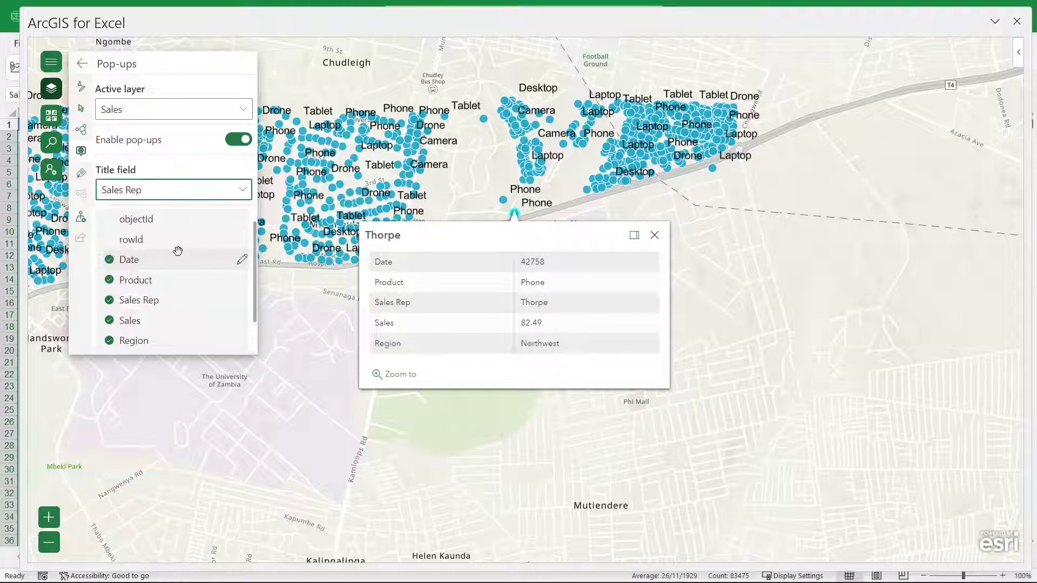
Set the title field of the Sales layer's pop-ups to Region
{"action": "left_click", "coordinate": [154, 195]}
{"action": "scroll", "coordinate": [138, 299], "scroll_direction": "down", "scroll_amount": 1}
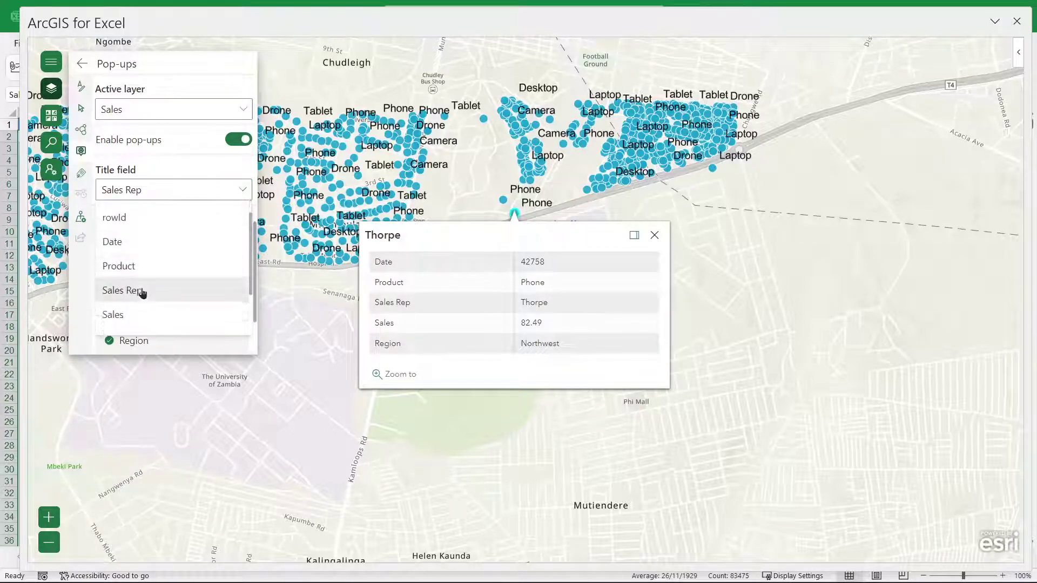
{"action": "scroll", "coordinate": [143, 292], "scroll_direction": "down", "scroll_amount": 1}
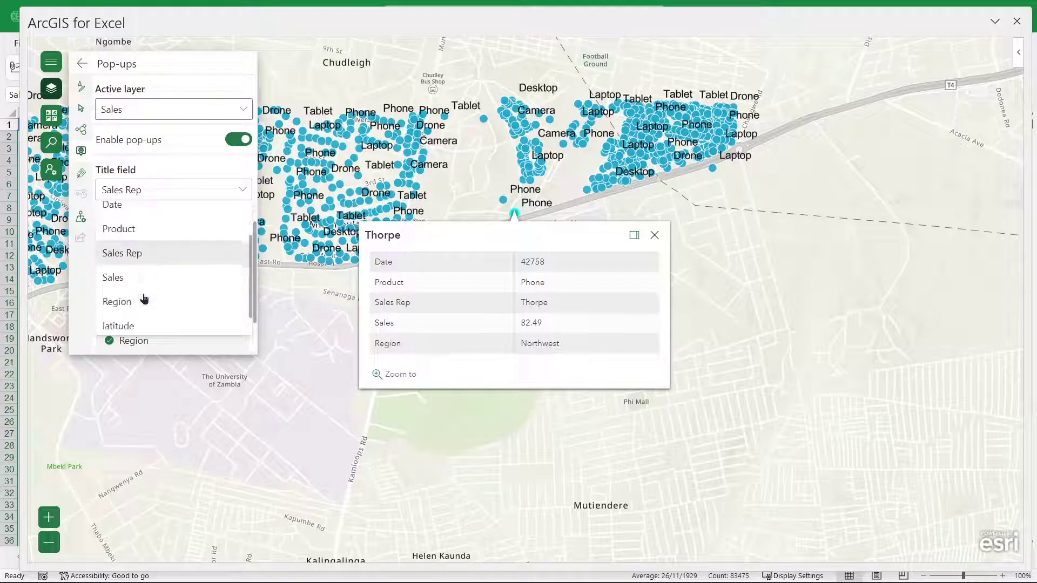
{"action": "left_click", "coordinate": [142, 297]}
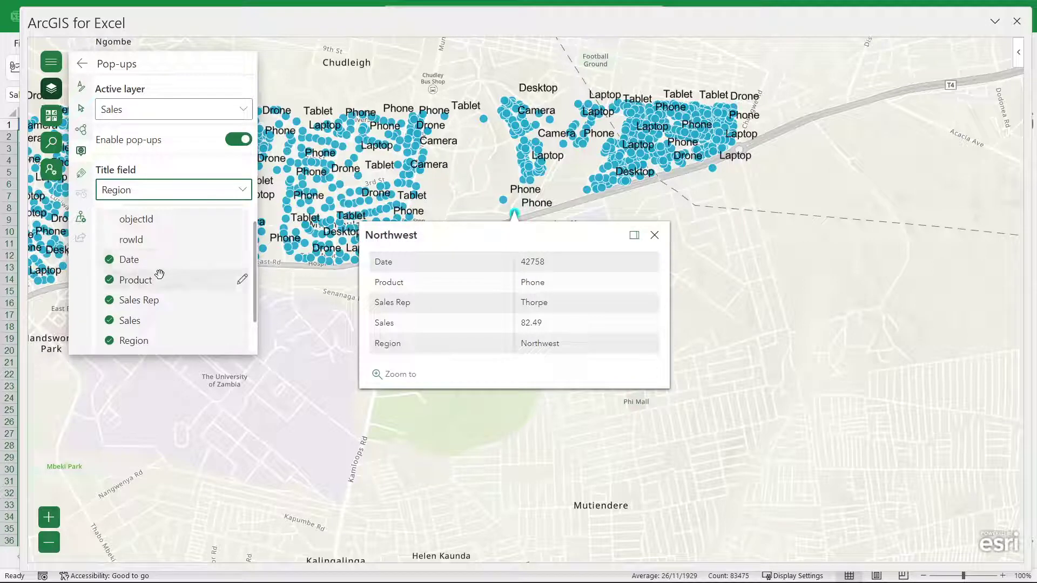
Set the pop-up title field back to Product and inspect the pop-ups of two other northwestern sales points
{"action": "left_click", "coordinate": [178, 193]}
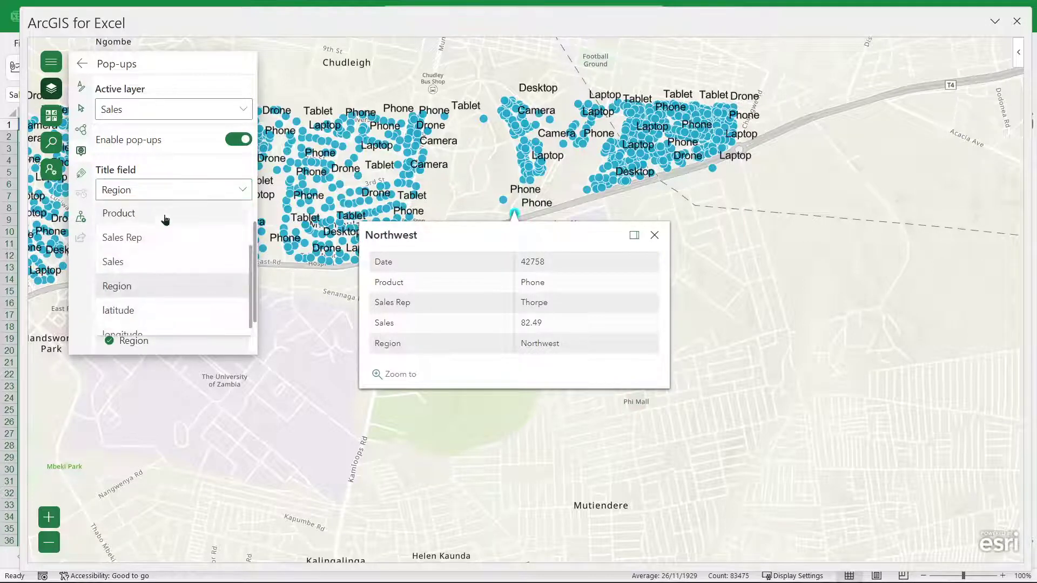
{"action": "left_click", "coordinate": [151, 215]}
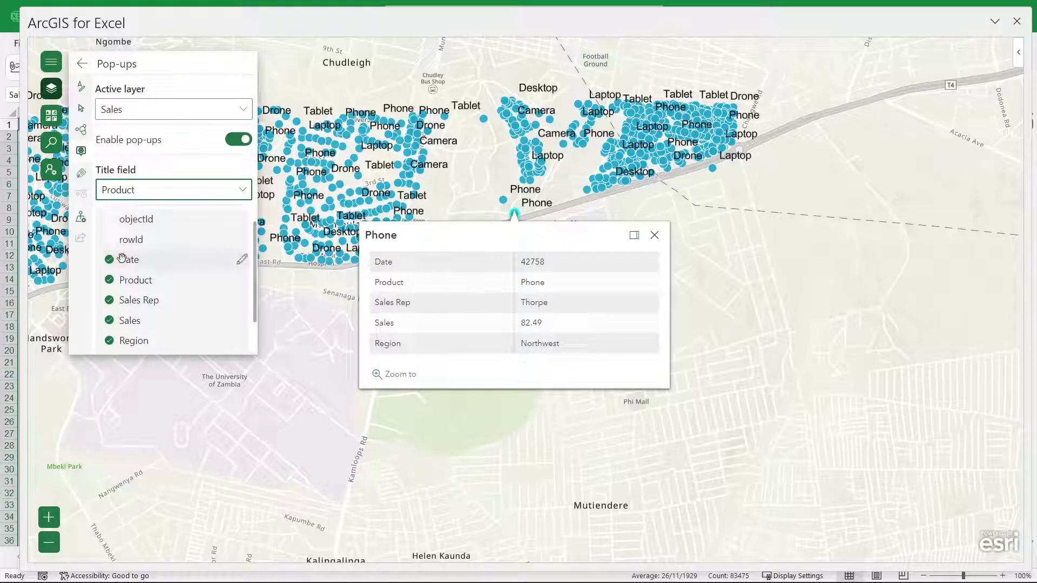
{"action": "scroll", "coordinate": [127, 265], "scroll_direction": "down", "scroll_amount": 2}
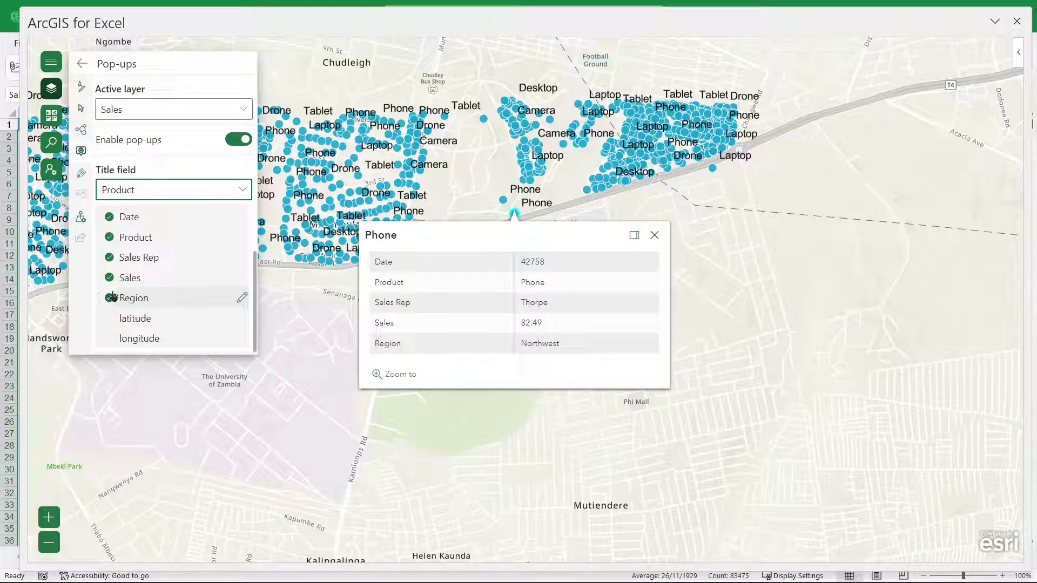
{"action": "left_click", "coordinate": [484, 120]}
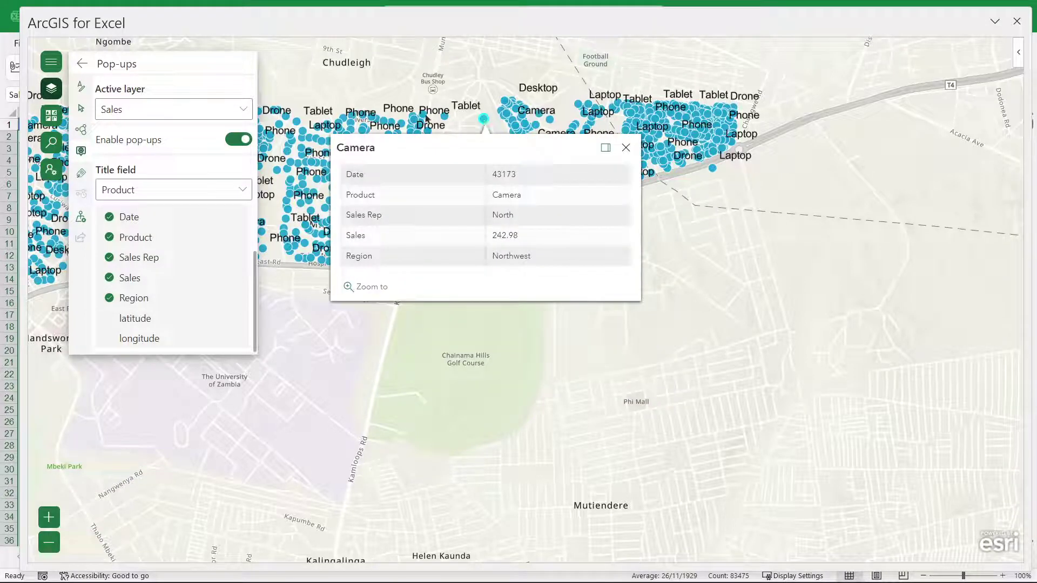
{"action": "left_click", "coordinate": [713, 169]}
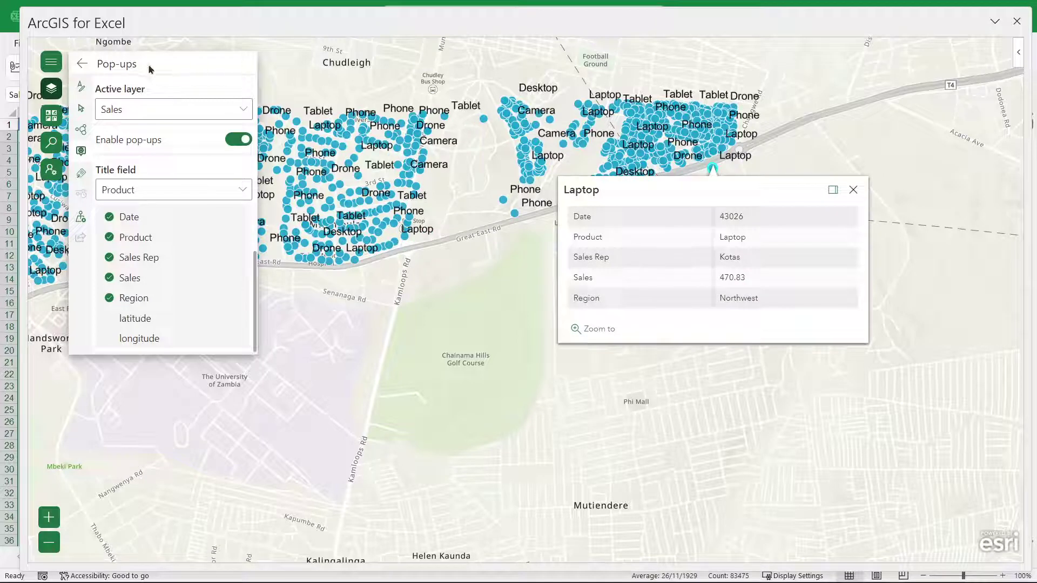
Leave the pop-up settings, make the Lusaka_Townships_jesse-shp layer visible and close the open sales pop-up
{"action": "left_click", "coordinate": [51, 88]}
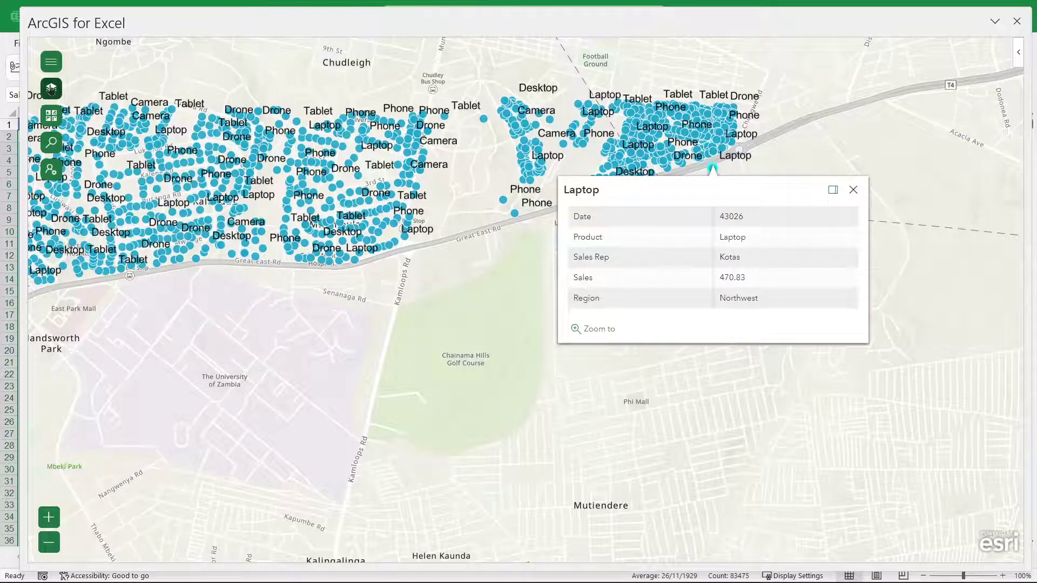
{"action": "left_click", "coordinate": [50, 88]}
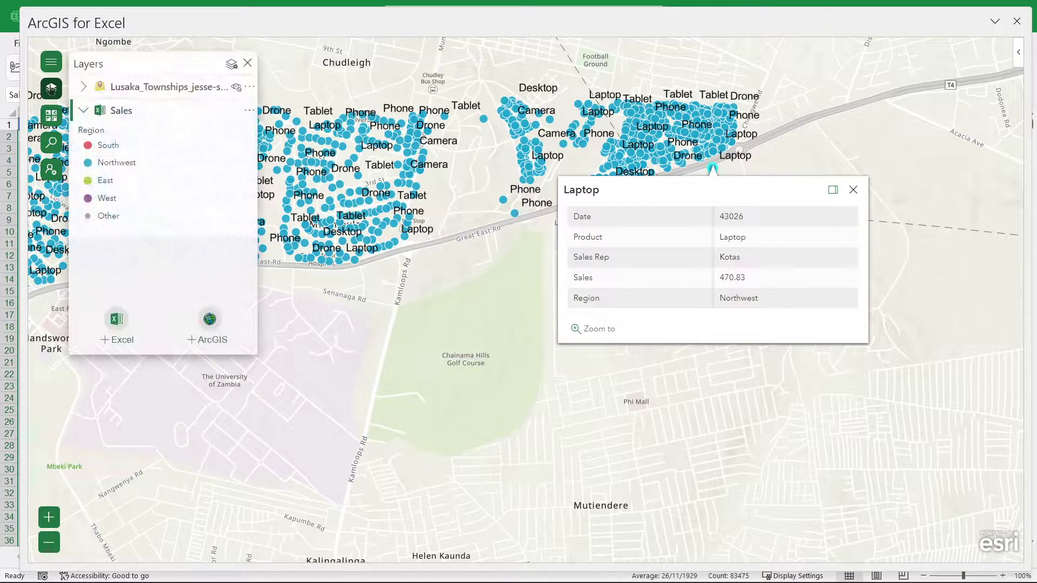
{"action": "left_click", "coordinate": [236, 87]}
{"action": "scroll", "coordinate": [523, 222], "scroll_direction": "down", "scroll_amount": 1}
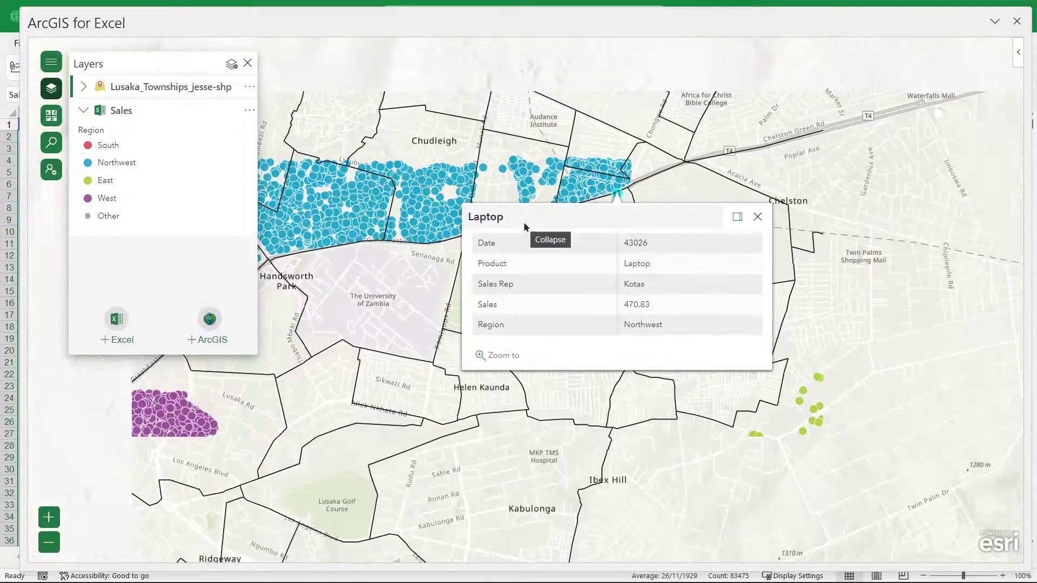
{"action": "left_click", "coordinate": [757, 217]}
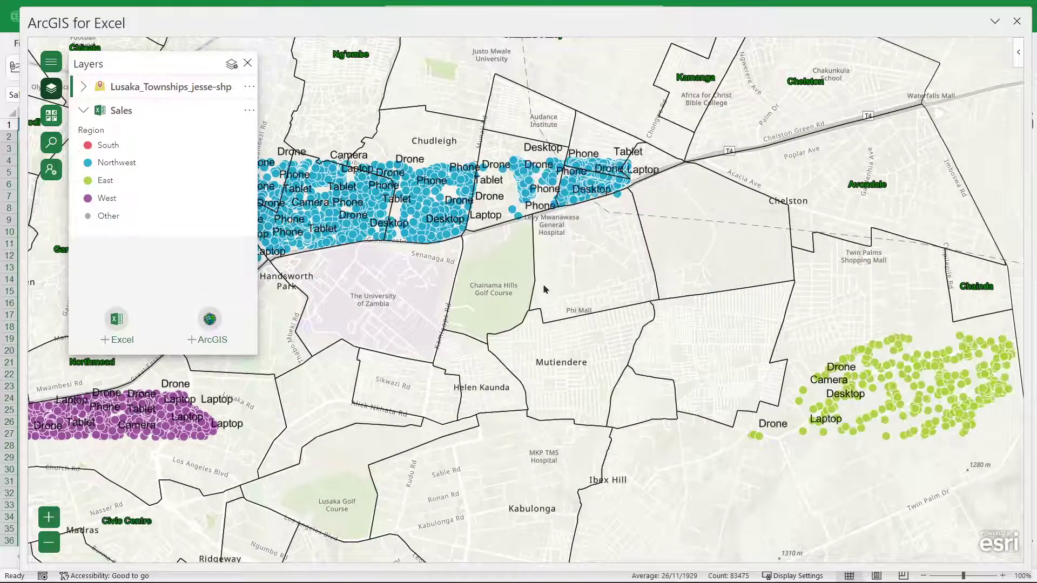
Inspect the township attributes in the pop-up of the Chudleigh polygon, including its population fields, and close it
{"action": "scroll", "coordinate": [544, 284], "scroll_direction": "down", "scroll_amount": 1}
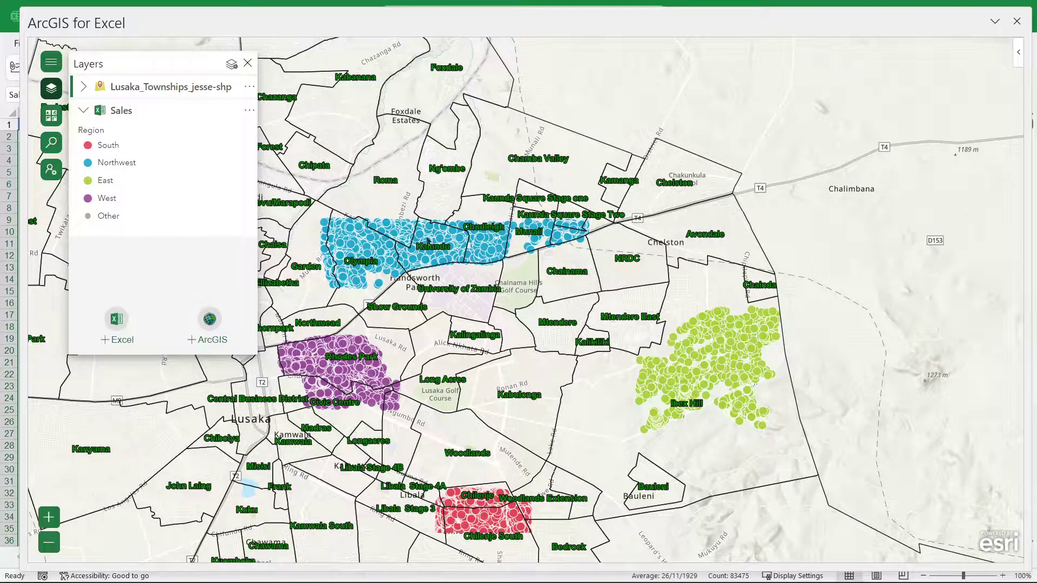
{"action": "scroll", "coordinate": [429, 241], "scroll_direction": "up", "scroll_amount": 2}
{"action": "scroll", "coordinate": [479, 236], "scroll_direction": "up", "scroll_amount": 1}
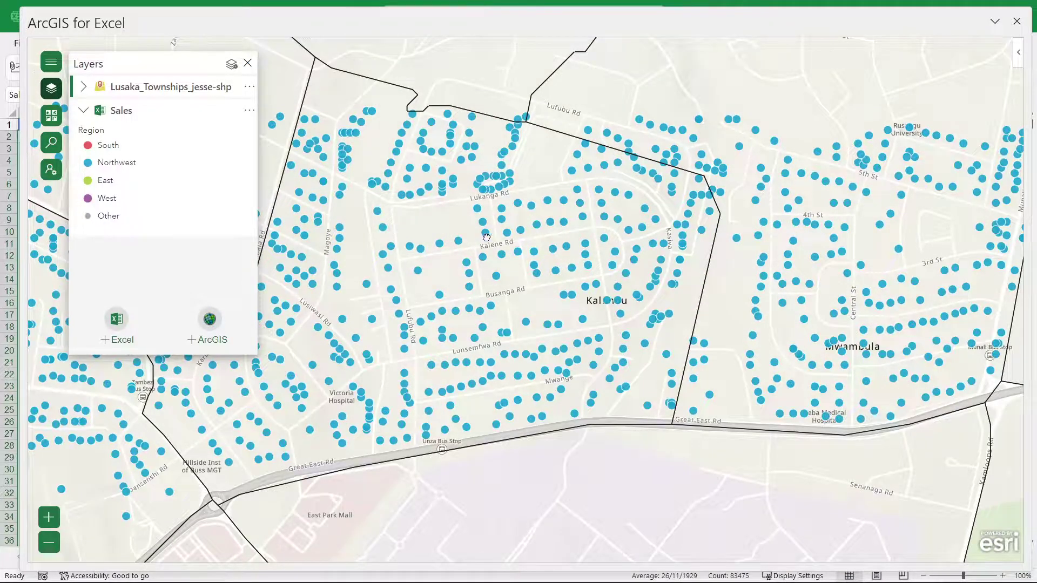
{"action": "scroll", "coordinate": [477, 240], "scroll_direction": "down", "scroll_amount": 1}
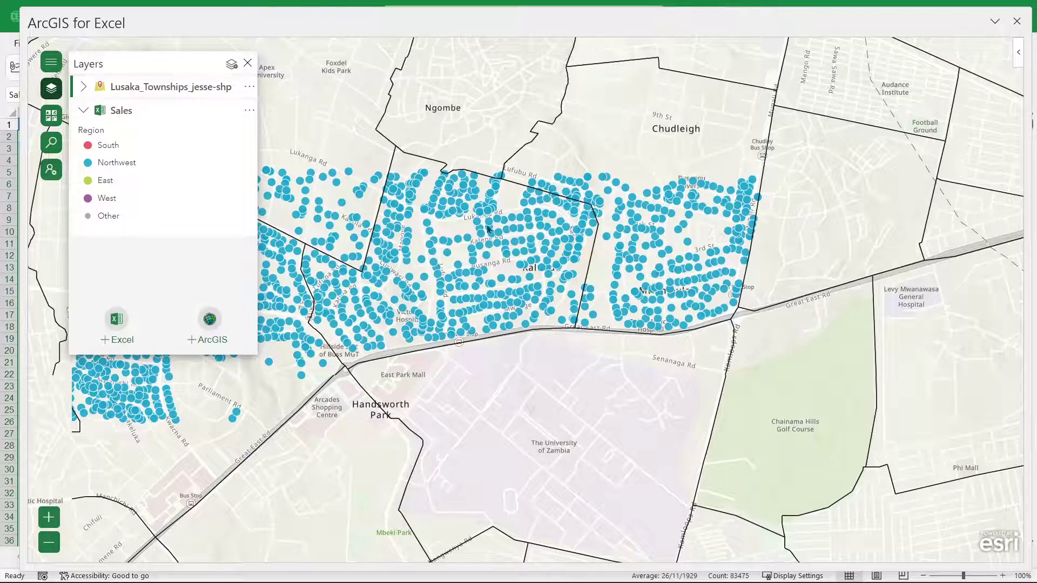
{"action": "scroll", "coordinate": [488, 224], "scroll_direction": "up", "scroll_amount": 2}
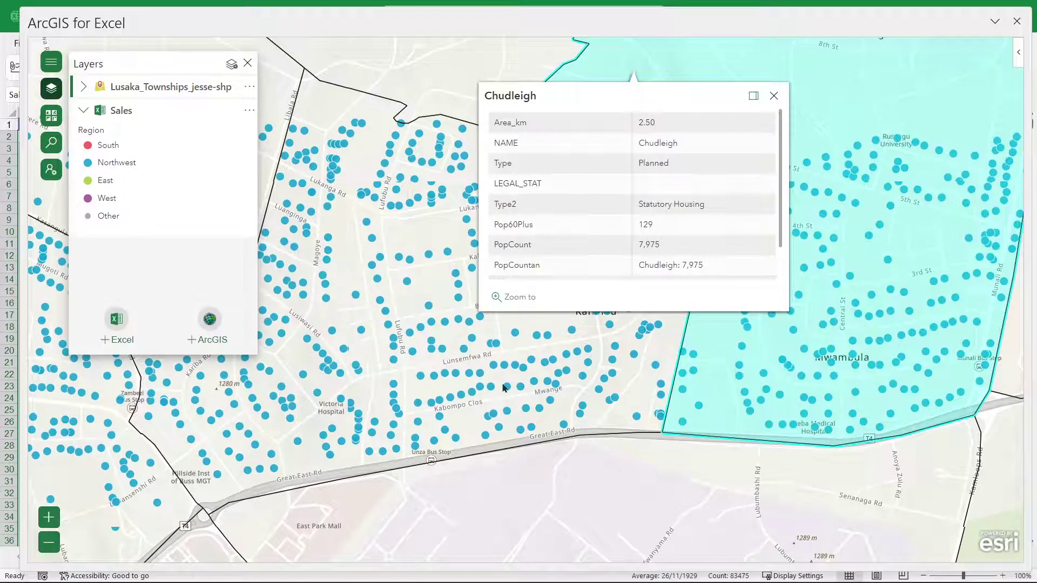
{"action": "scroll", "coordinate": [475, 414], "scroll_direction": "down", "scroll_amount": 2}
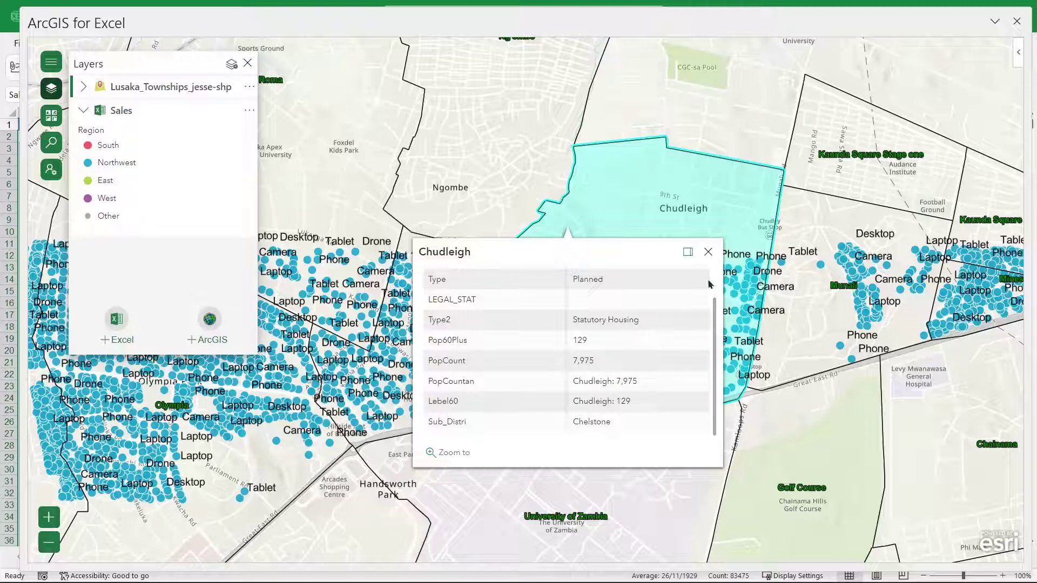
{"action": "left_click", "coordinate": [708, 253]}
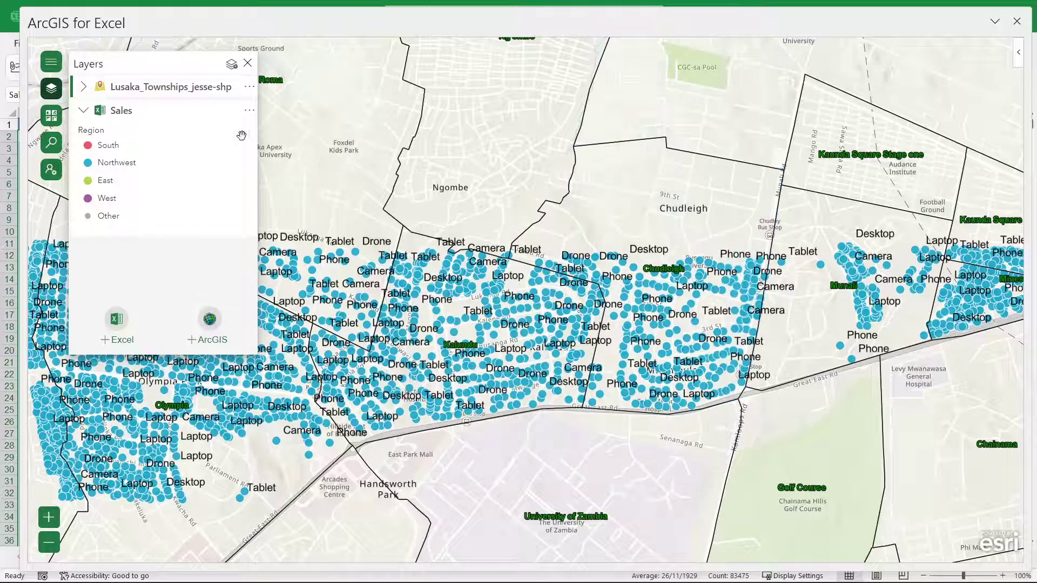
Set the label field of the Sales layer to Sales Rep and check the labels on the points around Mwambula
{"action": "left_click", "coordinate": [231, 66]}
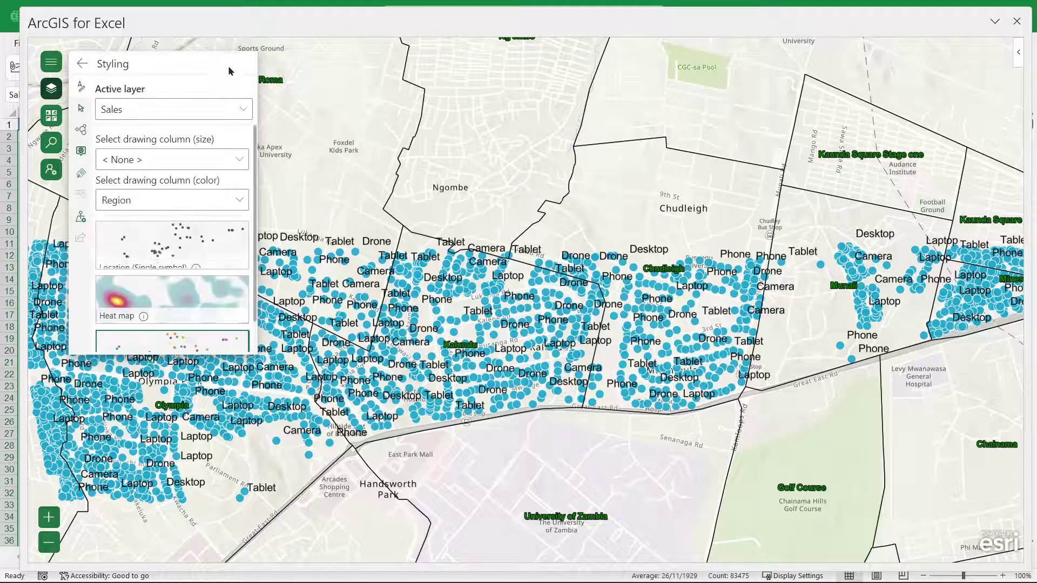
{"action": "left_click", "coordinate": [82, 173]}
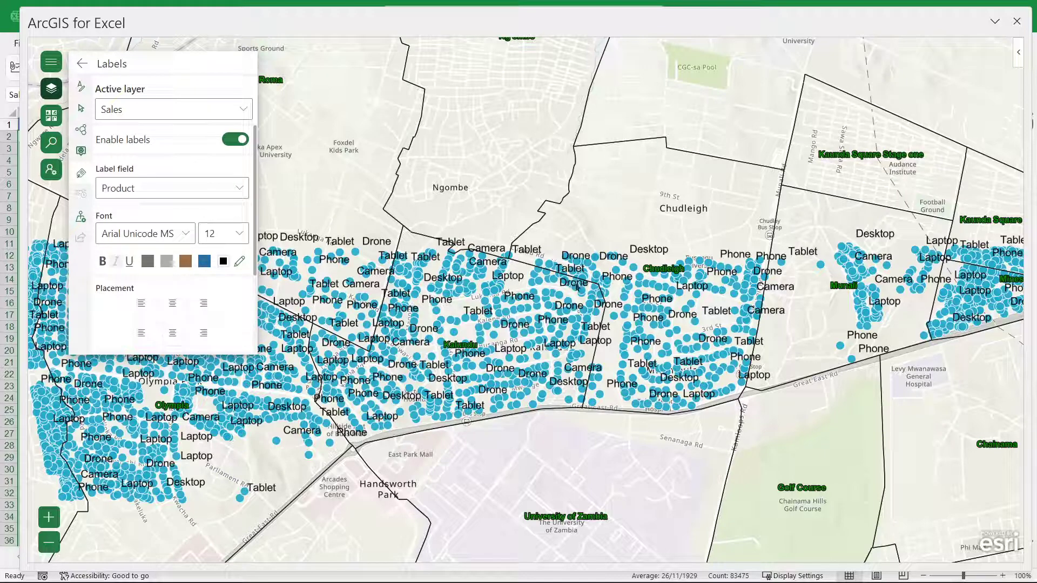
{"action": "scroll", "coordinate": [577, 288], "scroll_direction": "up", "scroll_amount": 2}
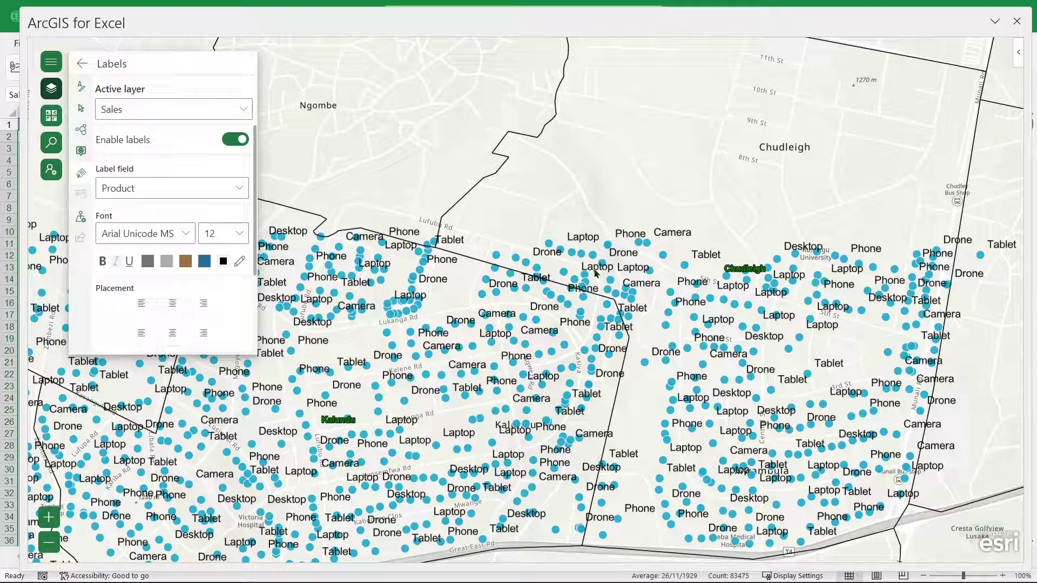
{"action": "left_click", "coordinate": [229, 192]}
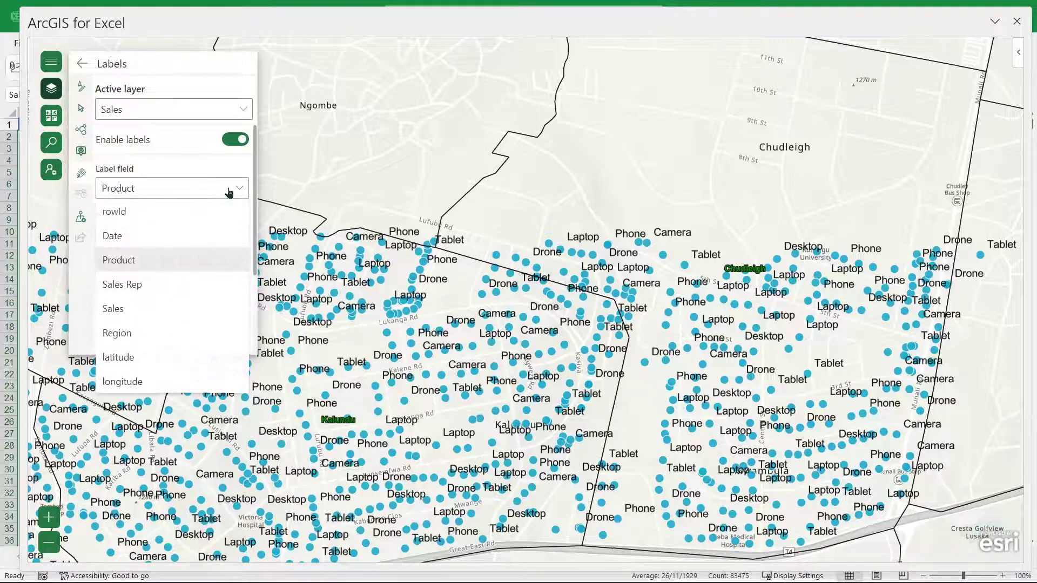
{"action": "left_click", "coordinate": [161, 289]}
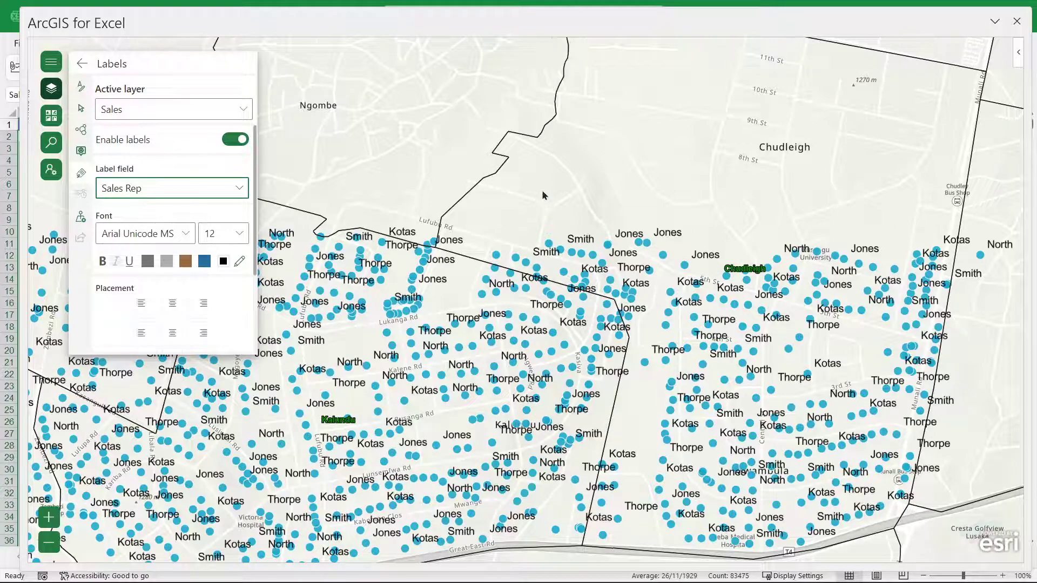
{"action": "scroll", "coordinate": [578, 271], "scroll_direction": "down", "scroll_amount": 1}
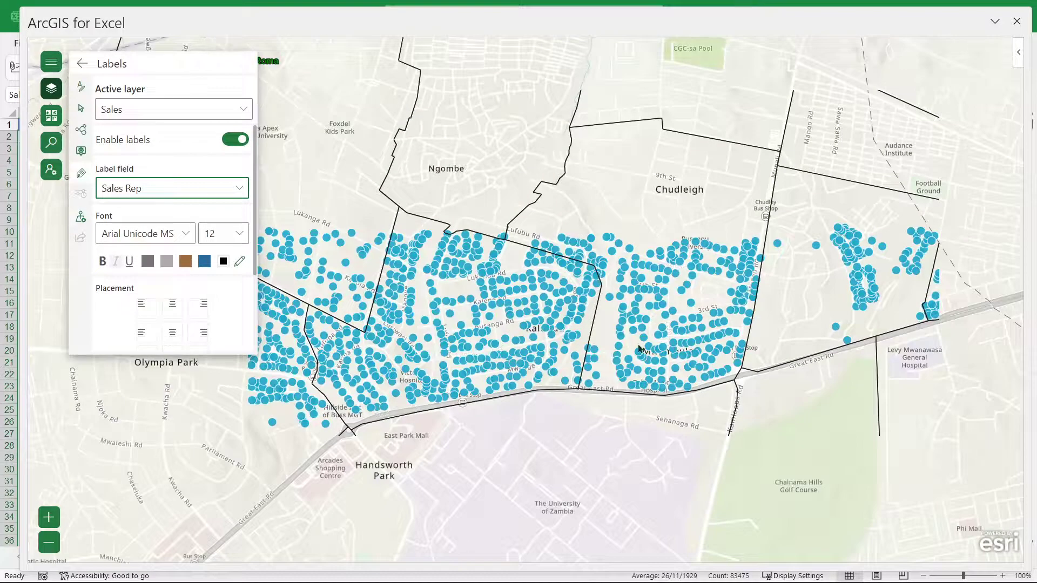
{"action": "scroll", "coordinate": [640, 348], "scroll_direction": "up", "scroll_amount": 1}
{"action": "scroll", "coordinate": [640, 348], "scroll_direction": "up", "scroll_amount": 1}
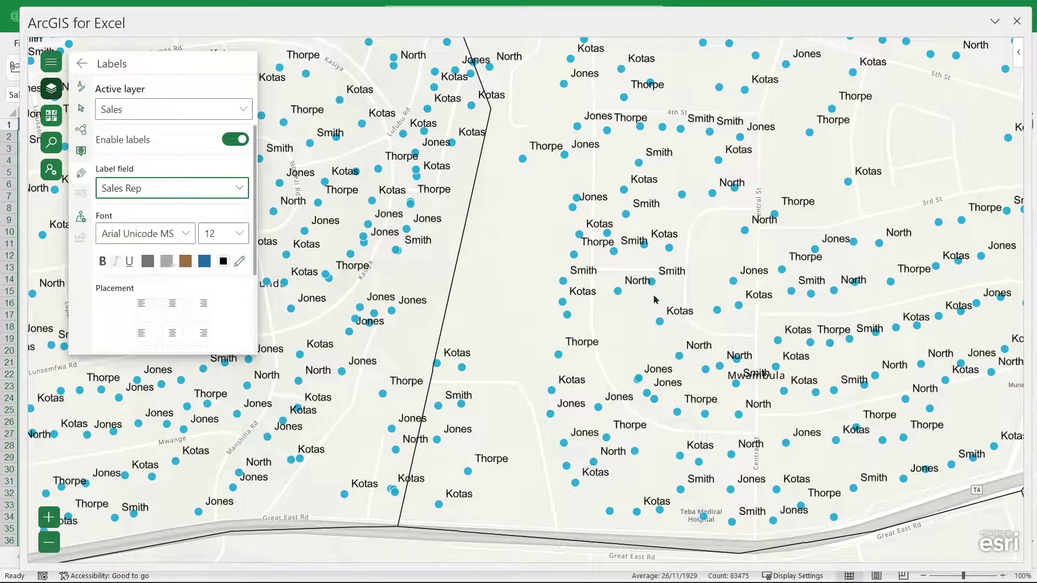
{"action": "scroll", "coordinate": [654, 299], "scroll_direction": "up", "scroll_amount": 3}
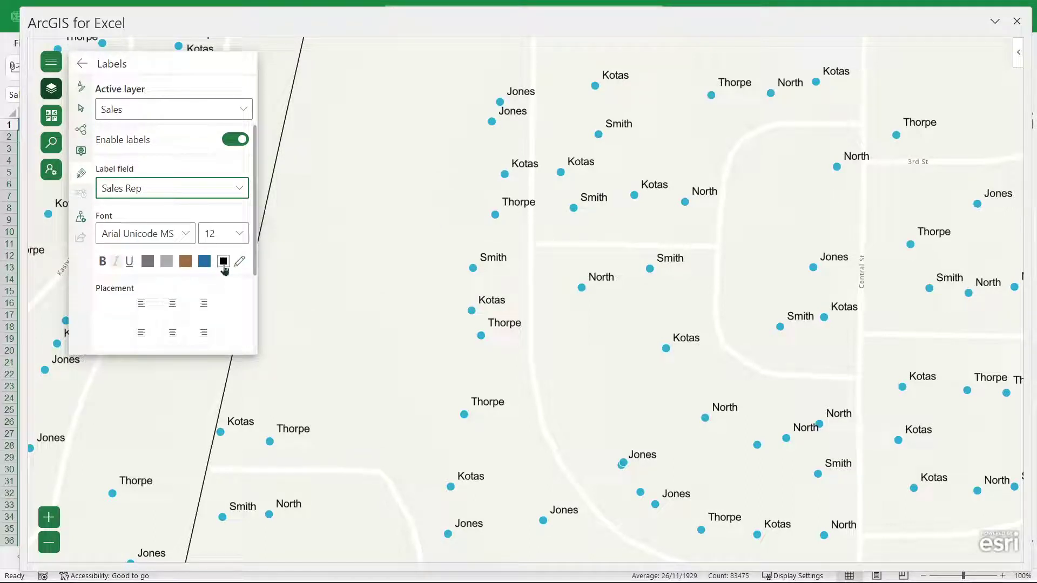
Review the Sales label options for custom font colour, placement, visible range and halo, and return to the layer list
{"action": "scroll", "coordinate": [226, 296], "scroll_direction": "down", "scroll_amount": 3}
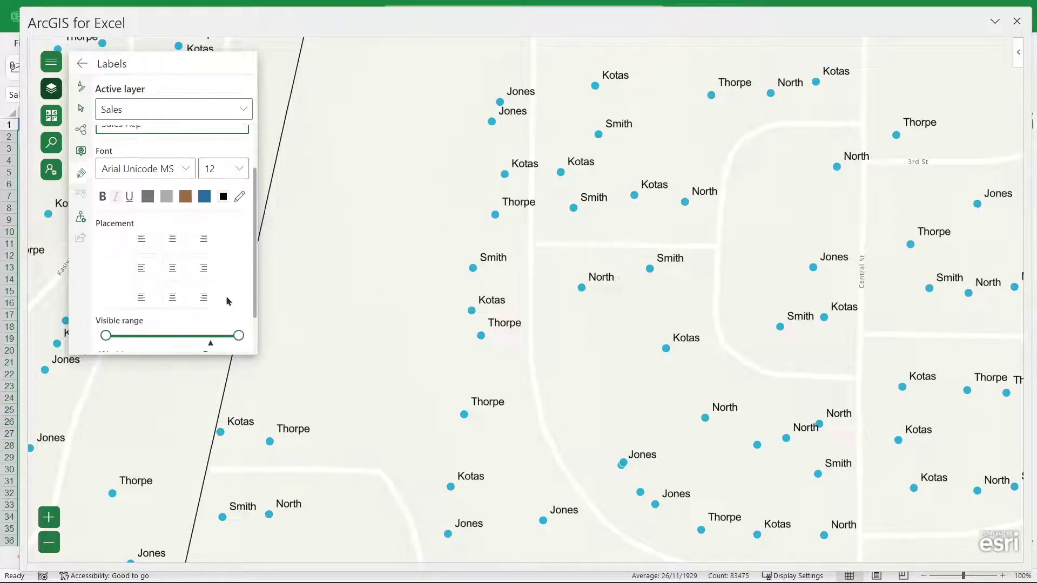
{"action": "scroll", "coordinate": [234, 276], "scroll_direction": "down", "scroll_amount": 3}
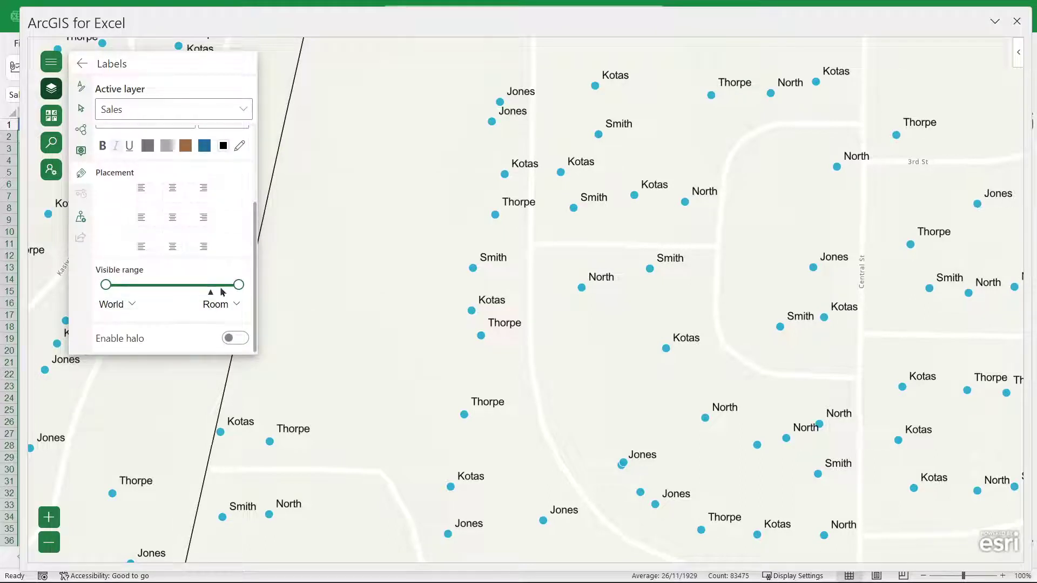
{"action": "scroll", "coordinate": [222, 291], "scroll_direction": "up", "scroll_amount": 2}
{"action": "scroll", "coordinate": [232, 245], "scroll_direction": "up", "scroll_amount": 1}
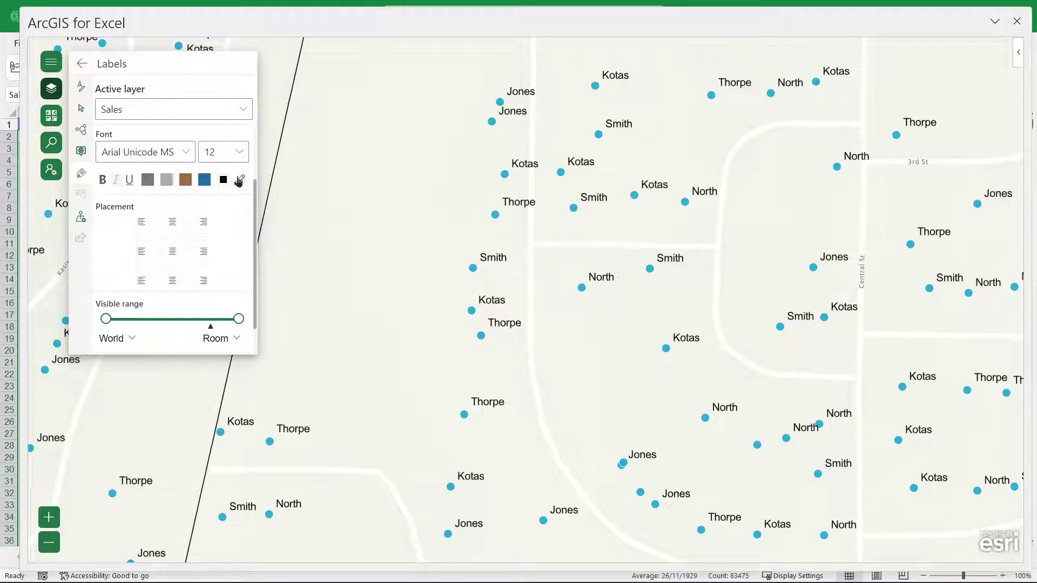
{"action": "left_click", "coordinate": [240, 180]}
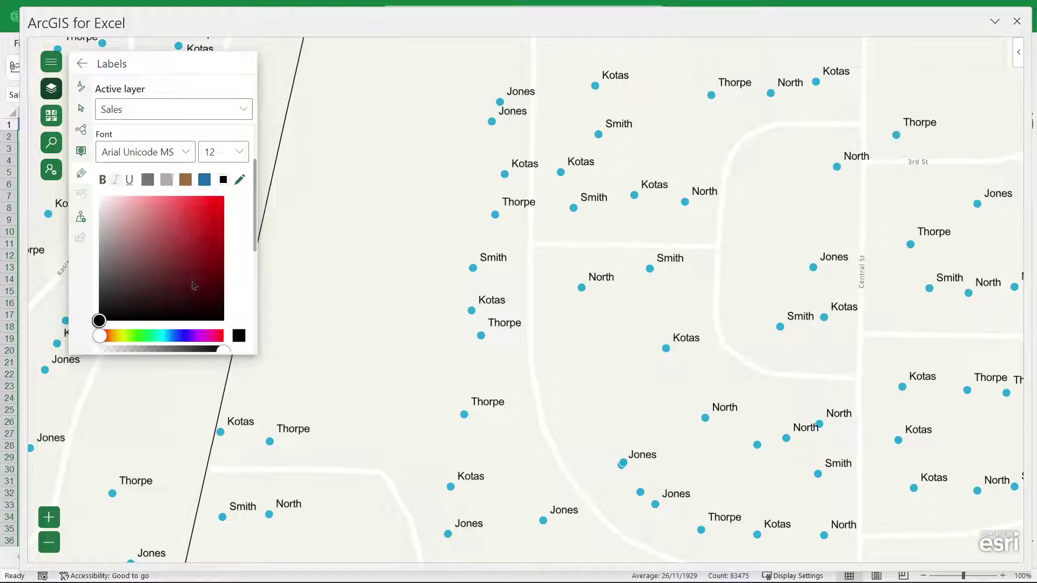
{"action": "scroll", "coordinate": [208, 285], "scroll_direction": "down", "scroll_amount": 3}
{"action": "scroll", "coordinate": [174, 329], "scroll_direction": "down", "scroll_amount": 3}
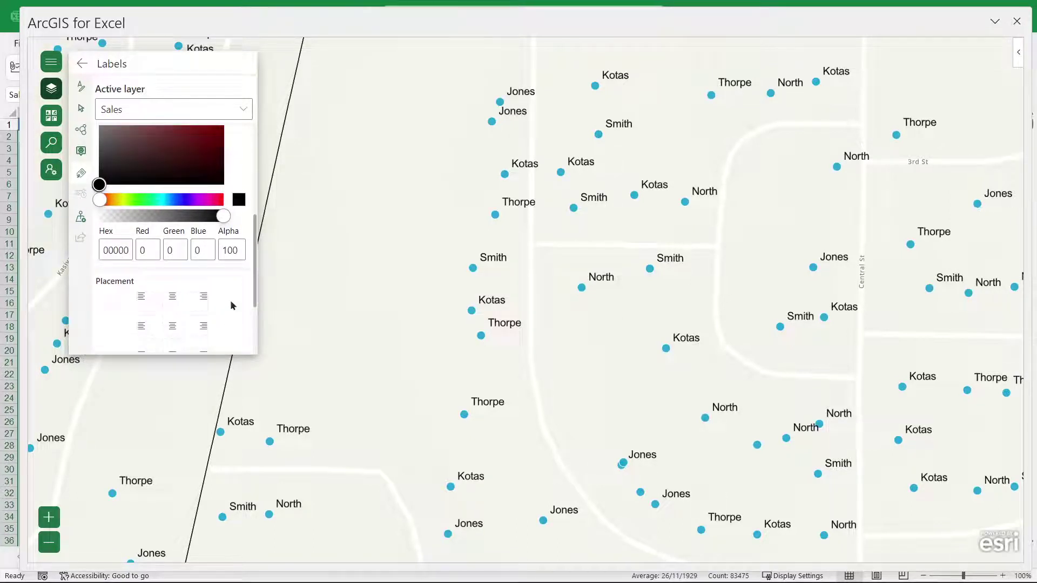
{"action": "scroll", "coordinate": [230, 301], "scroll_direction": "down", "scroll_amount": 4}
{"action": "scroll", "coordinate": [226, 218], "scroll_direction": "up", "scroll_amount": 6}
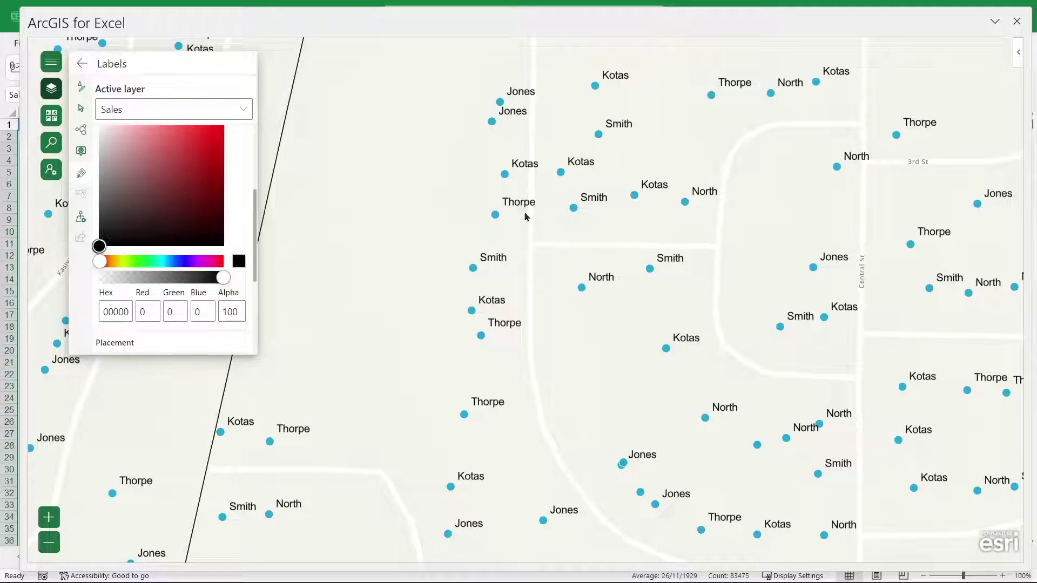
{"action": "left_click", "coordinate": [82, 65]}
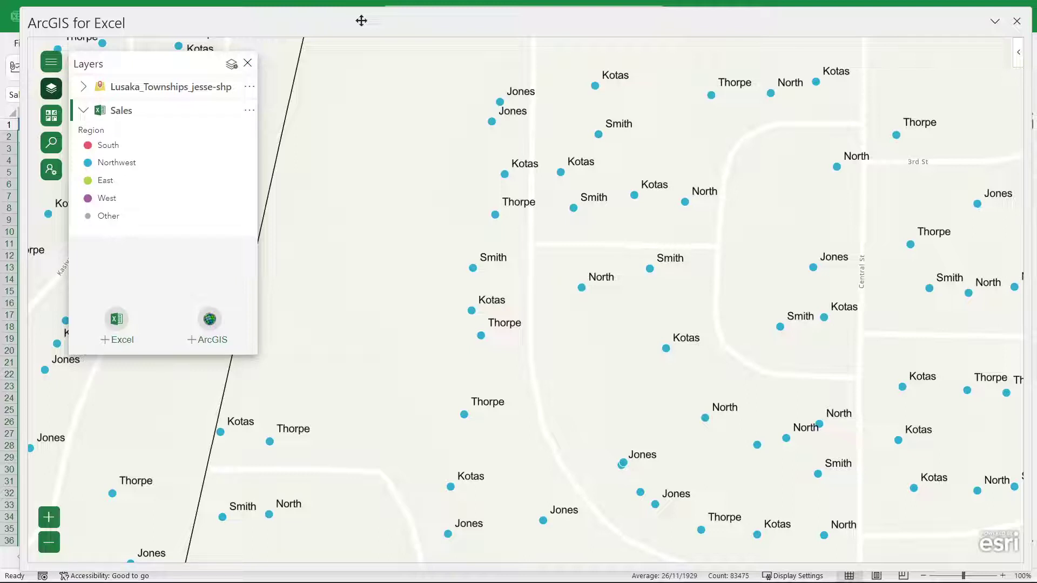
Dock the floating ArcGIS for Excel map pane beside the worksheet's sales table
{"action": "key", "text": "super"}
{"action": "key", "text": "super"}
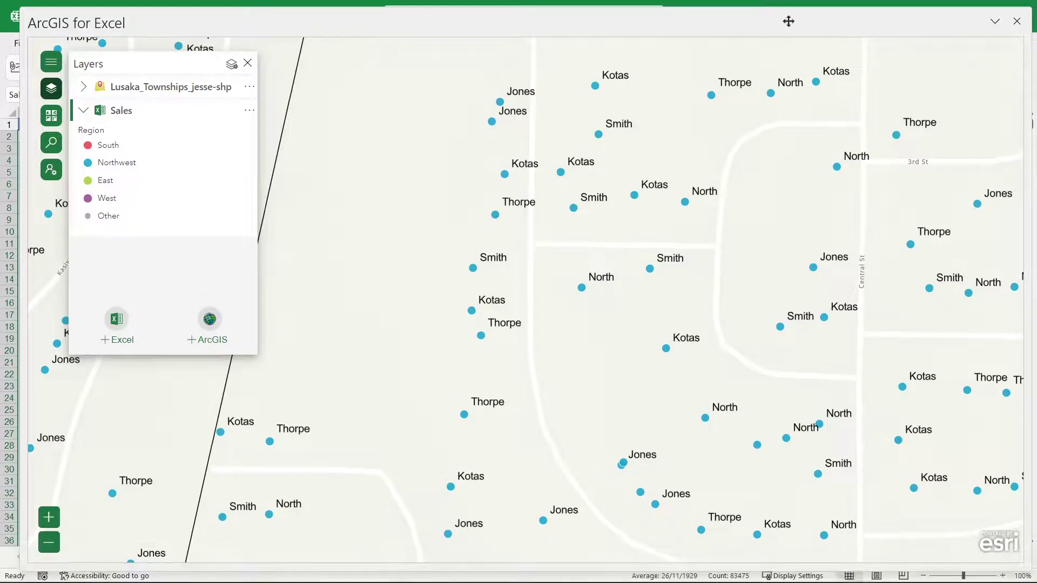
{"action": "left_click_drag", "start_coordinate": [789, 21], "coordinate": [1033, 201]}
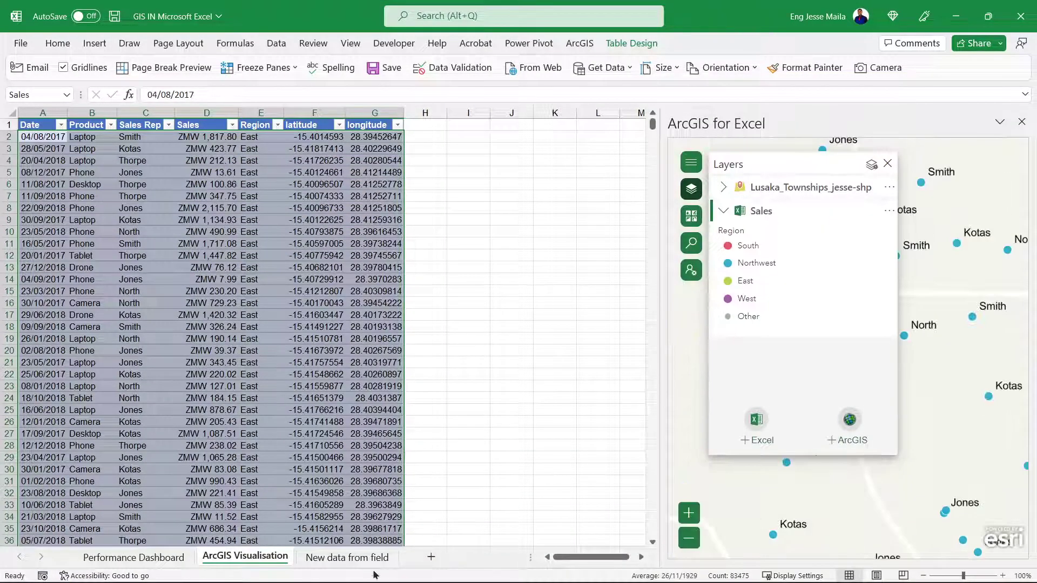
Bring up the meet.google.com screen-sharing bar and hide it
{"action": "mouse_move", "coordinate": [198, 570]}
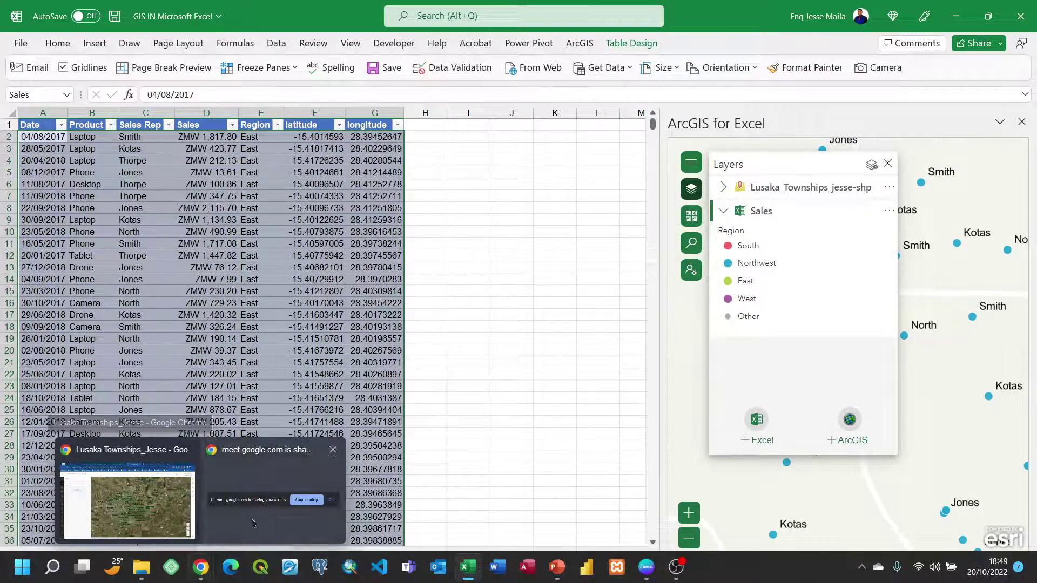
{"action": "left_click", "coordinate": [273, 496]}
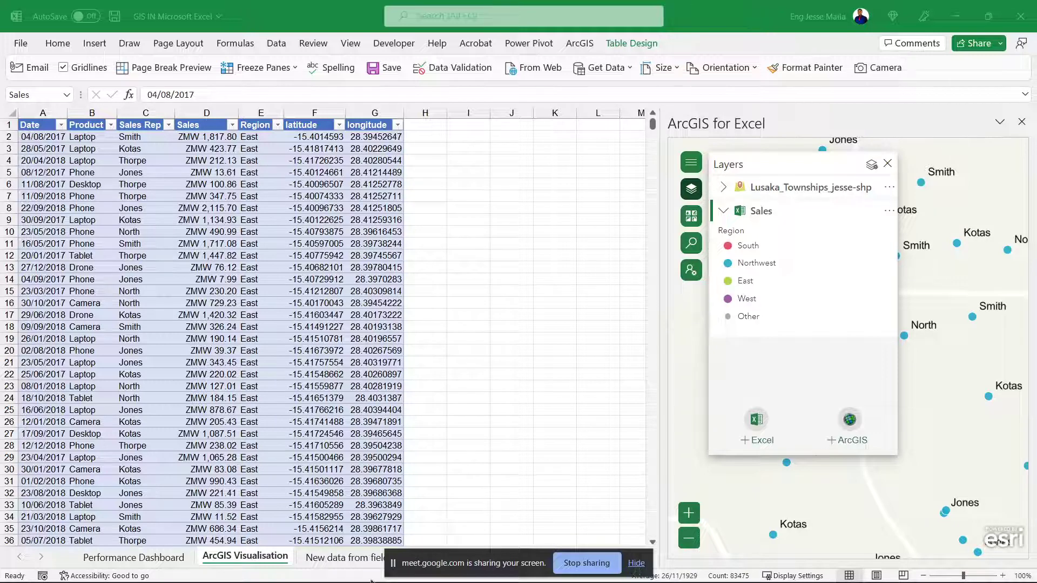
{"action": "mouse_move", "coordinate": [211, 576]}
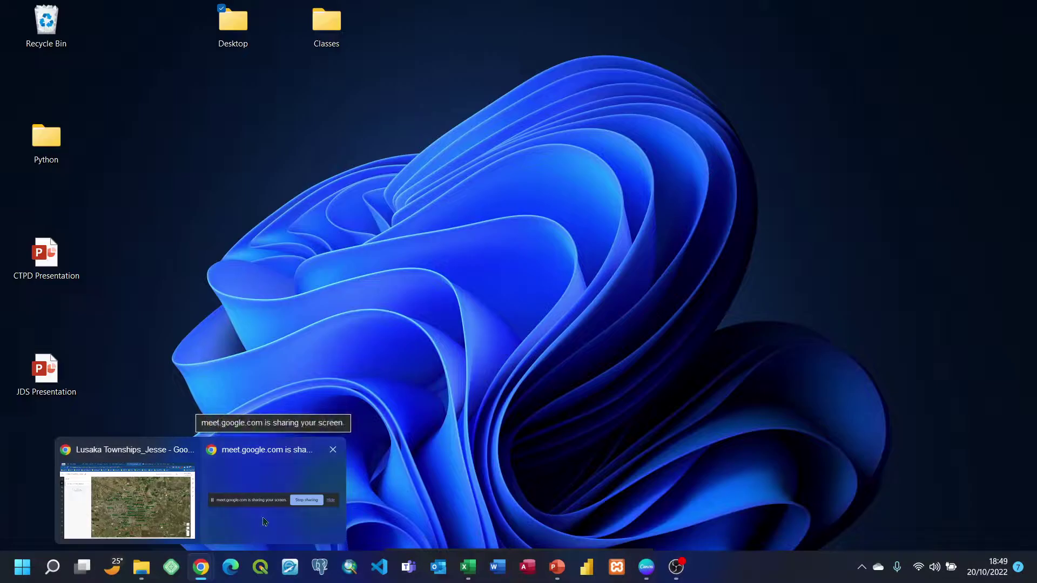
{"action": "left_click", "coordinate": [264, 521]}
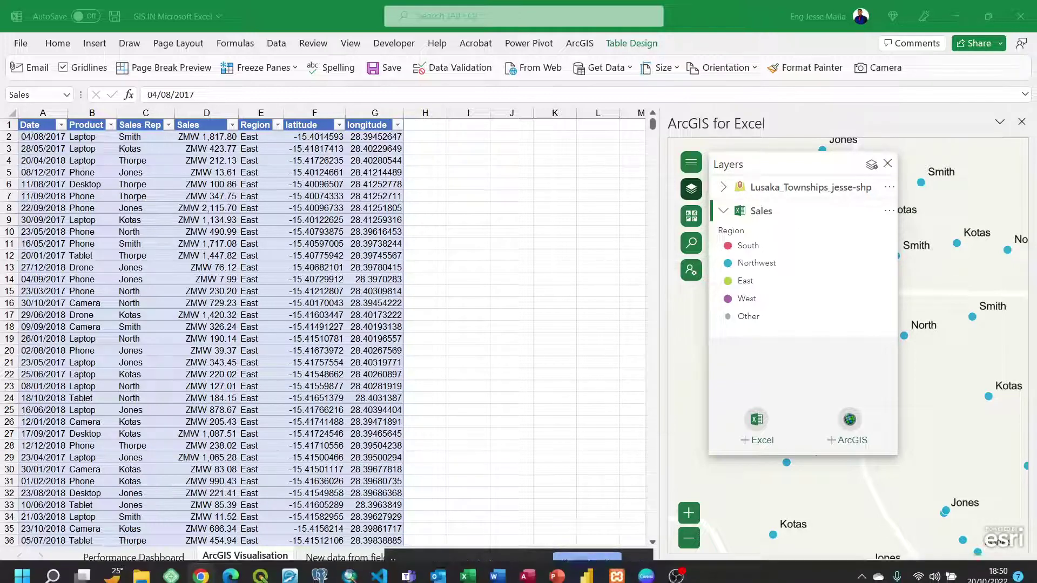
{"action": "mouse_move", "coordinate": [200, 567]}
{"action": "mouse_move", "coordinate": [245, 516]}
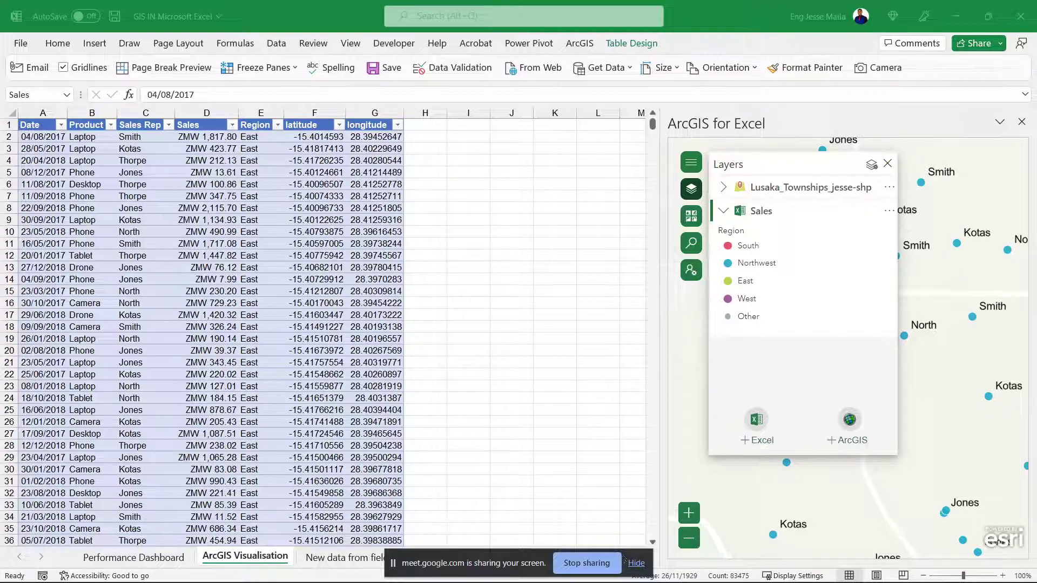
{"action": "left_click", "coordinate": [635, 564]}
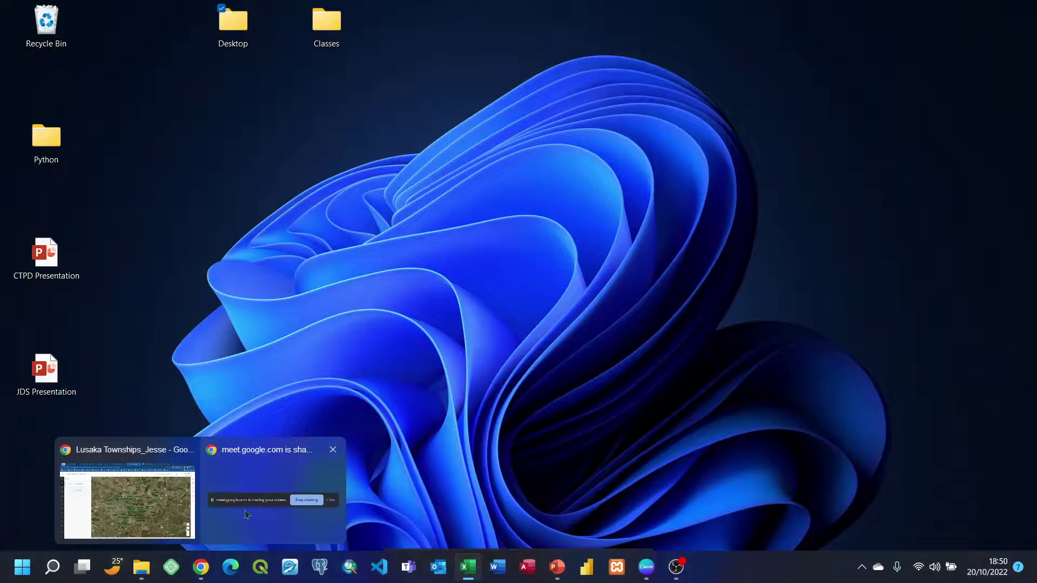
Switch to the Google Meet call in Chrome and show its in-call messages
{"action": "left_click", "coordinate": [165, 505]}
{"action": "left_click", "coordinate": [788, 11]}
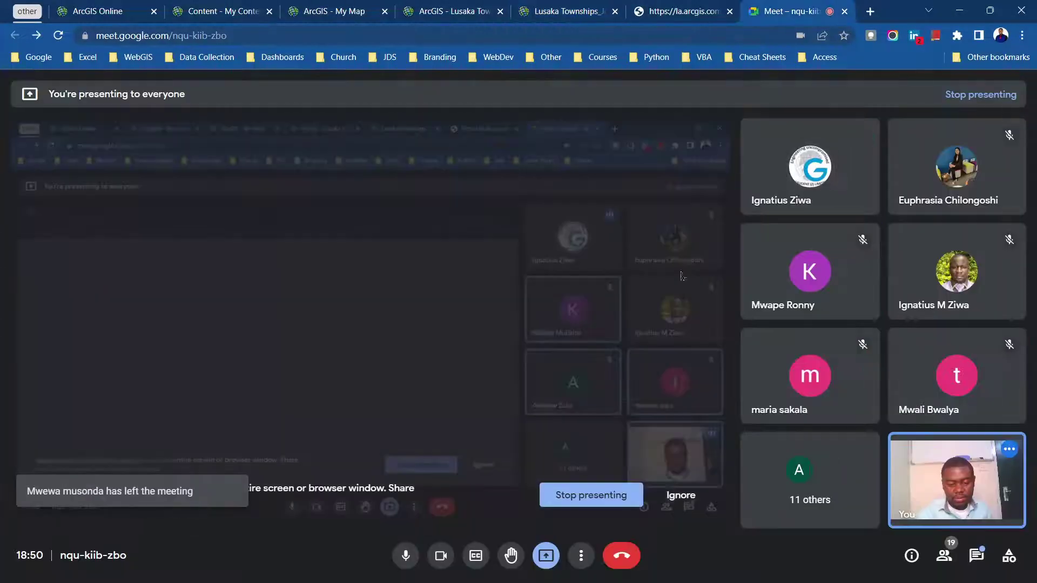
{"action": "left_click", "coordinate": [976, 556]}
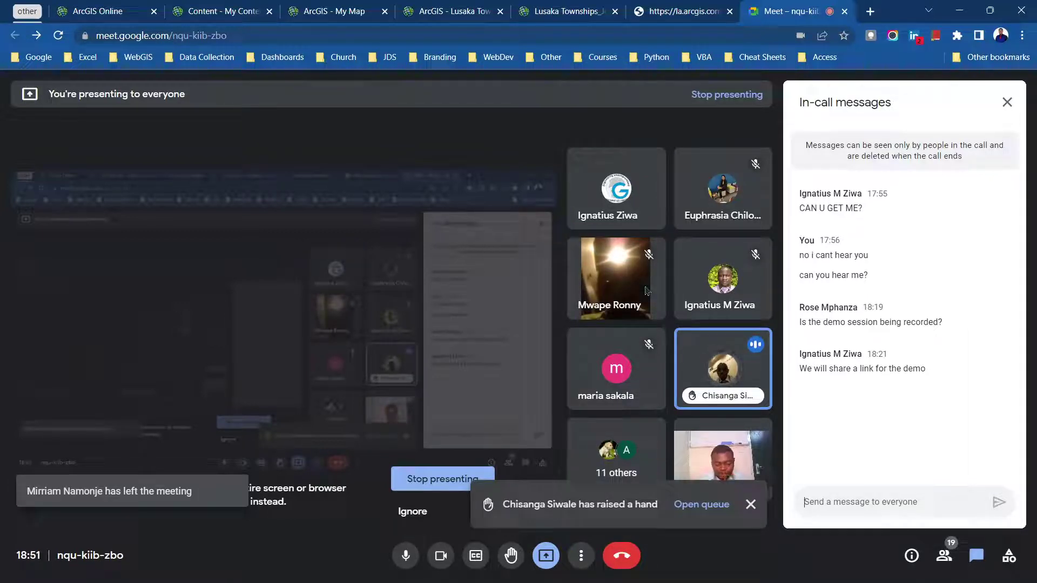
Dismiss the raised-hand alert and the stop-presenting prompt in Meet, and move the call window off the Excel screen
{"action": "left_click", "coordinate": [753, 508]}
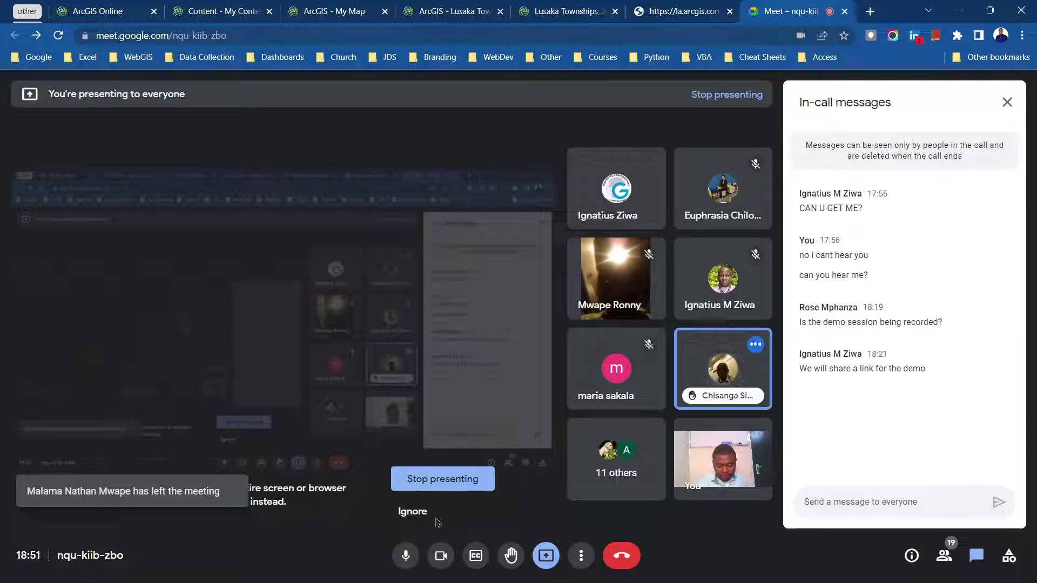
{"action": "left_click", "coordinate": [412, 513]}
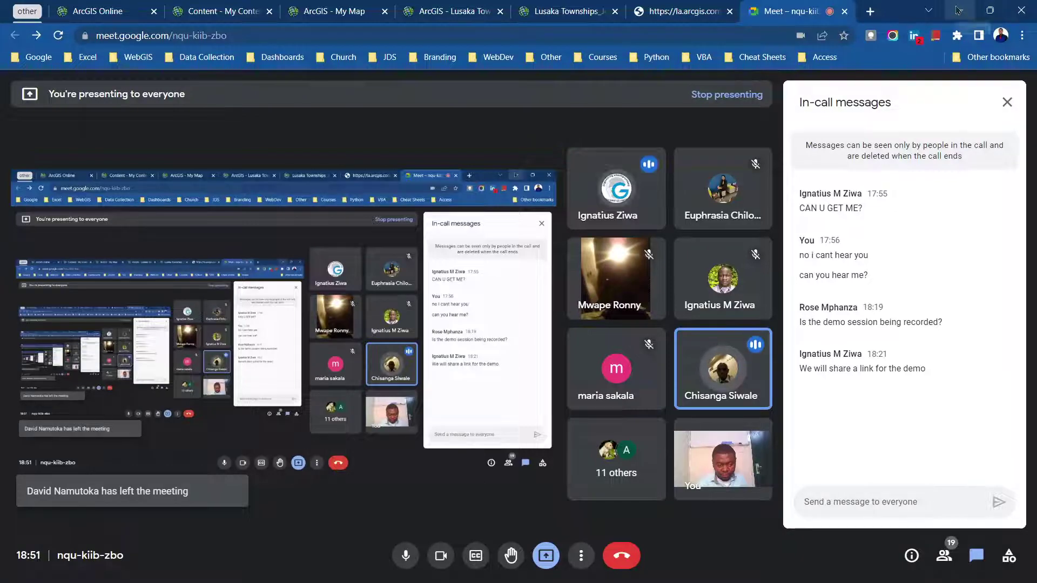
{"action": "double_click", "coordinate": [894, 20]}
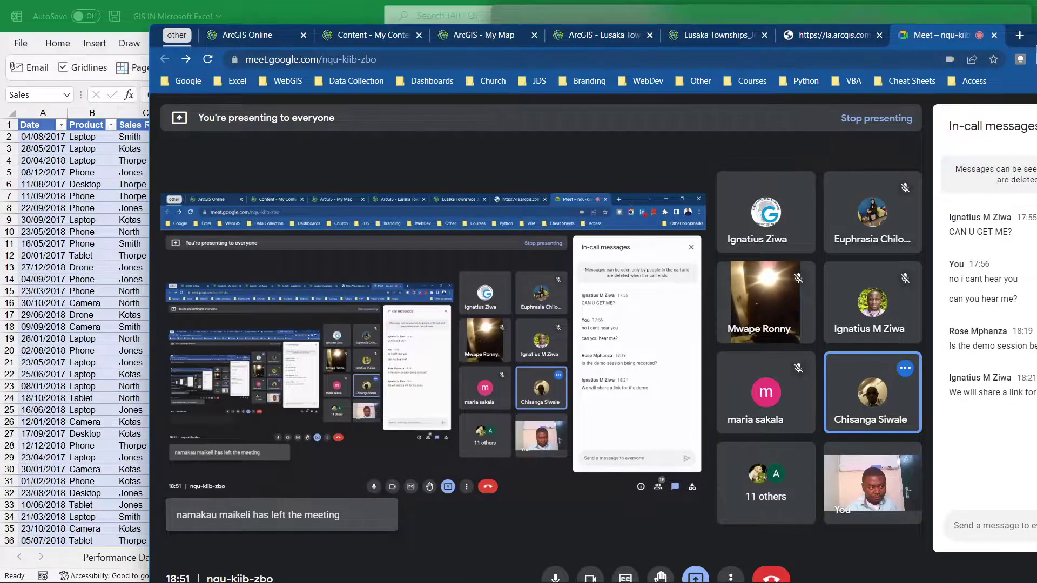
{"action": "left_click_drag", "start_coordinate": [1033, 39], "coordinate": [1009, 97]}
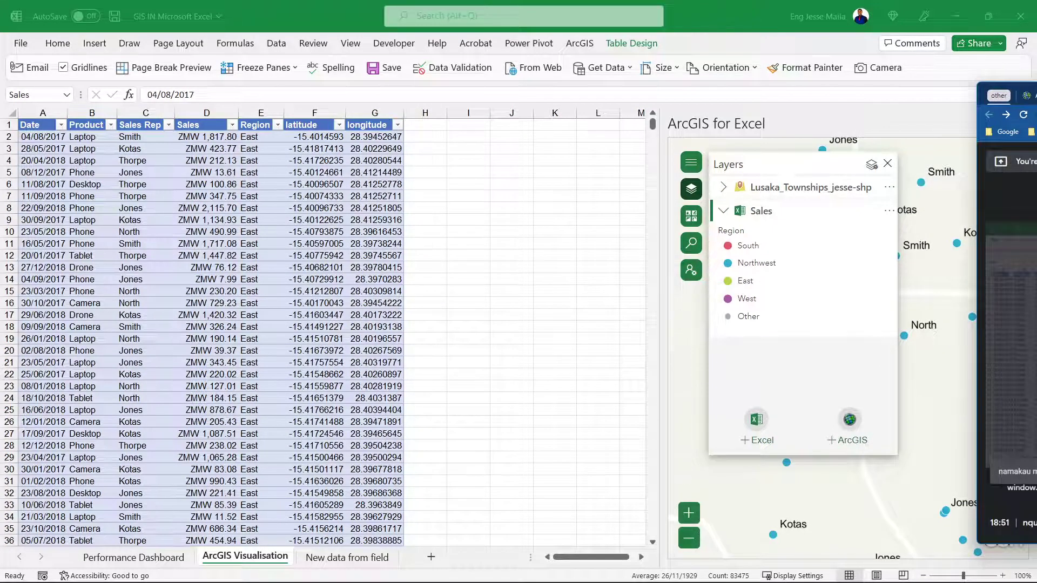
{"action": "key", "text": "super+Up"}
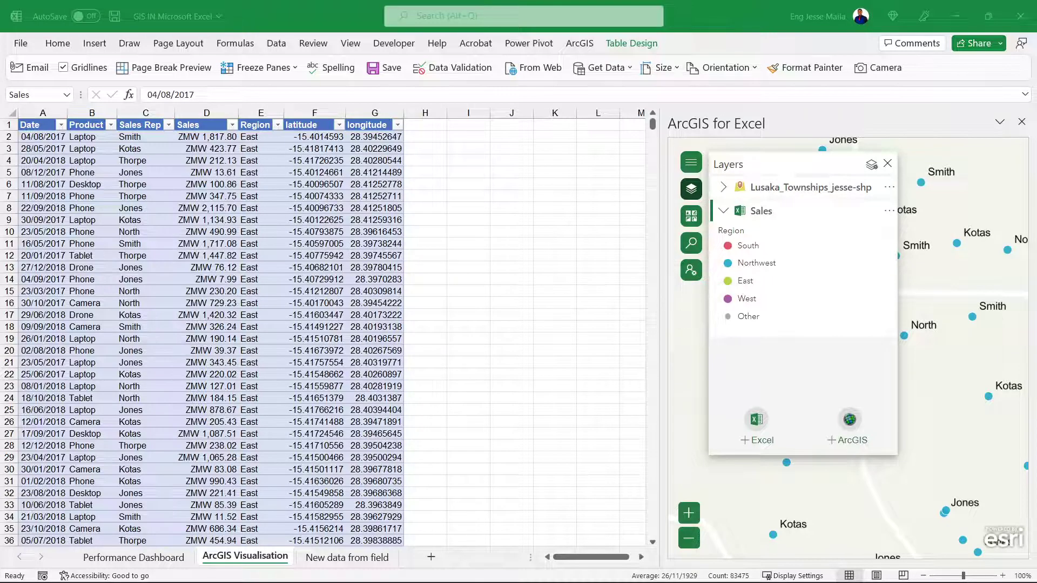
Return to the Excel workbook and dismiss the Meet notification about presenting to everyone
{"action": "mouse_move", "coordinate": [234, 579]}
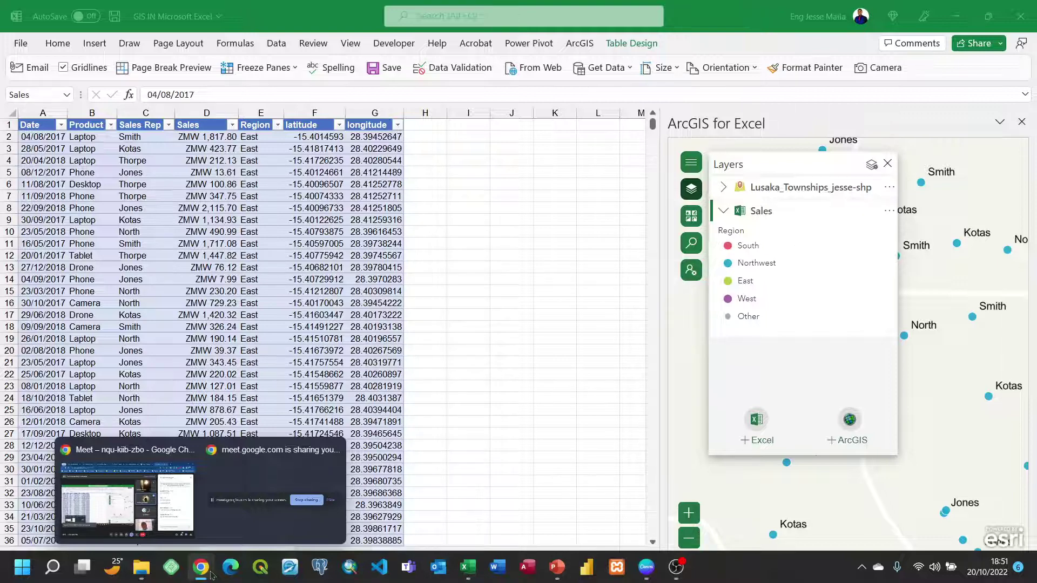
{"action": "left_click", "coordinate": [483, 335]}
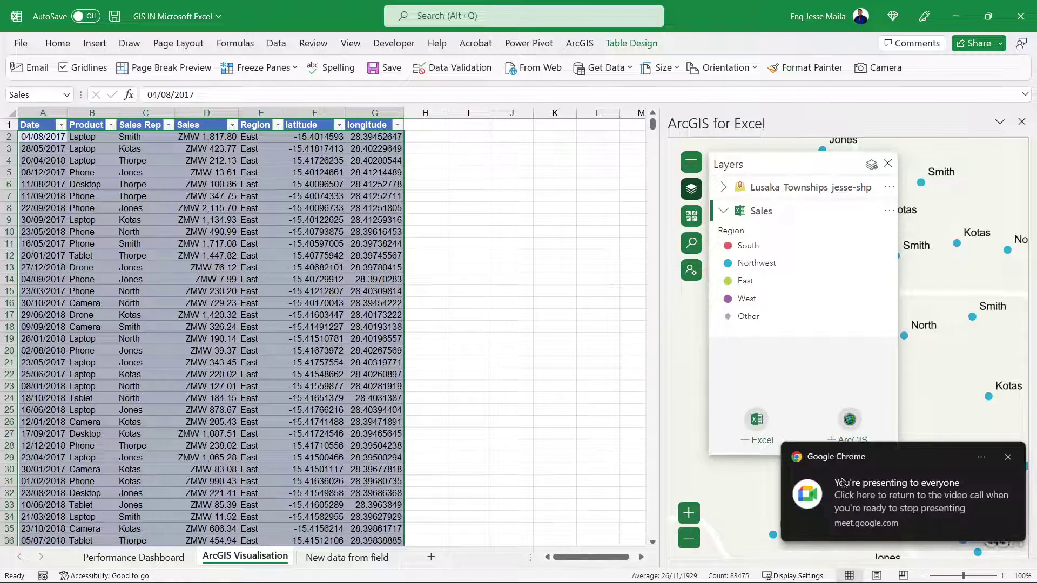
{"action": "left_click", "coordinate": [1010, 458]}
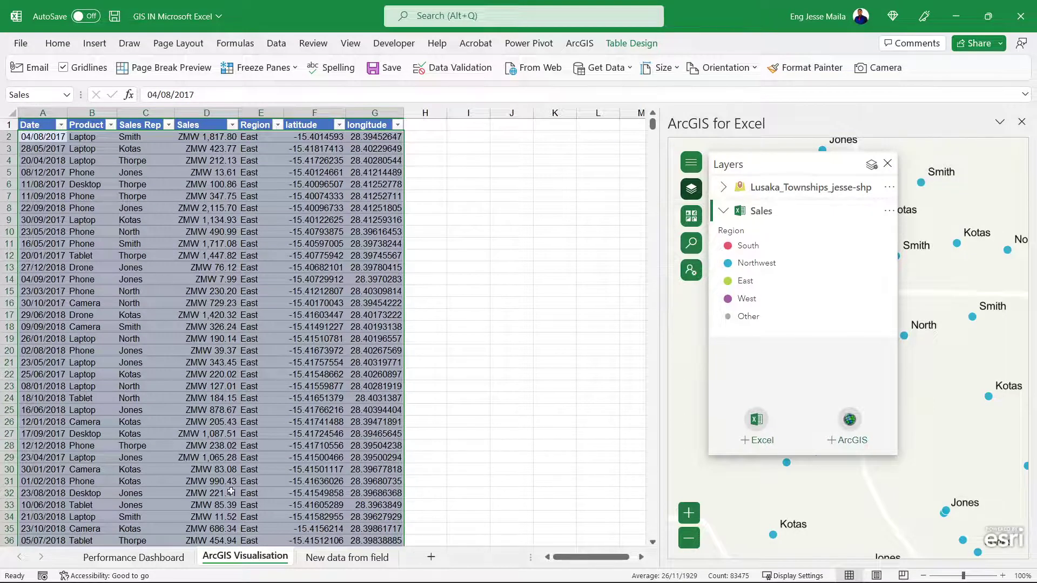
On the Performance Dashboard sheet, collapse the pivot-table columns and show the detailed sales data beside the slicers
{"action": "left_click", "coordinate": [144, 558]}
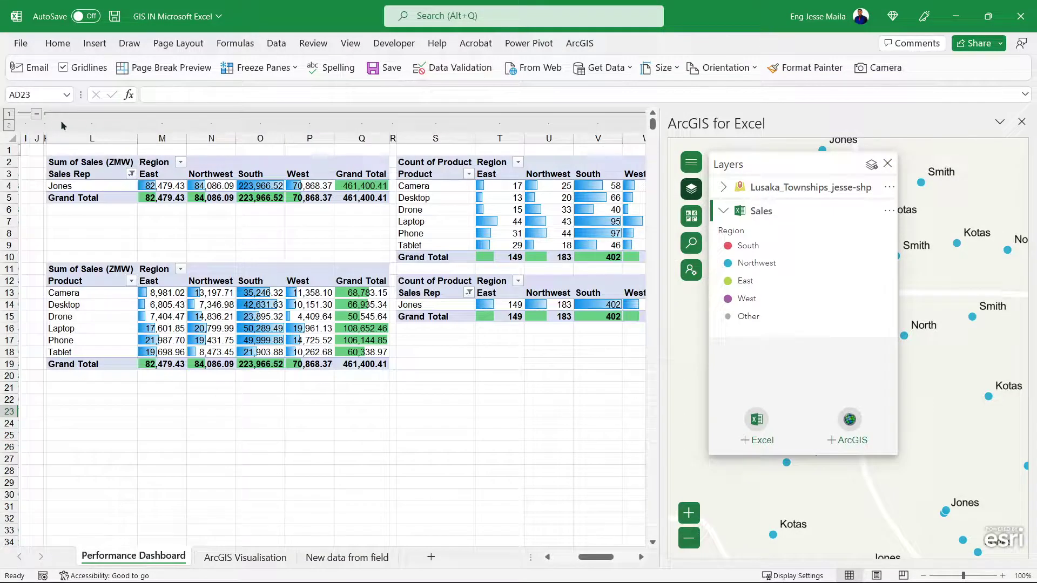
{"action": "left_click", "coordinate": [36, 114]}
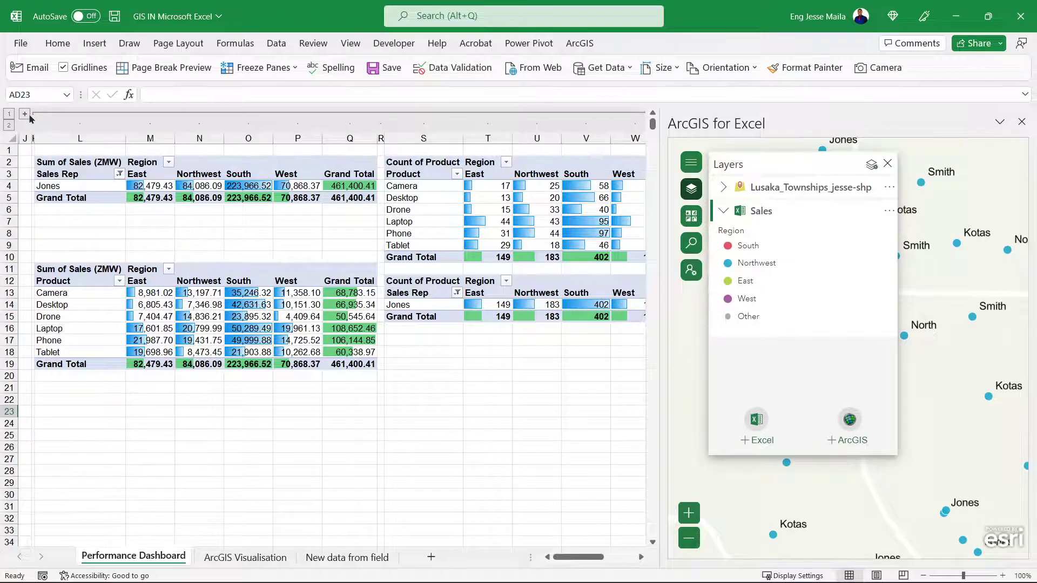
{"action": "left_click_drag", "start_coordinate": [577, 557], "coordinate": [597, 557]}
{"action": "left_click", "coordinate": [485, 114]}
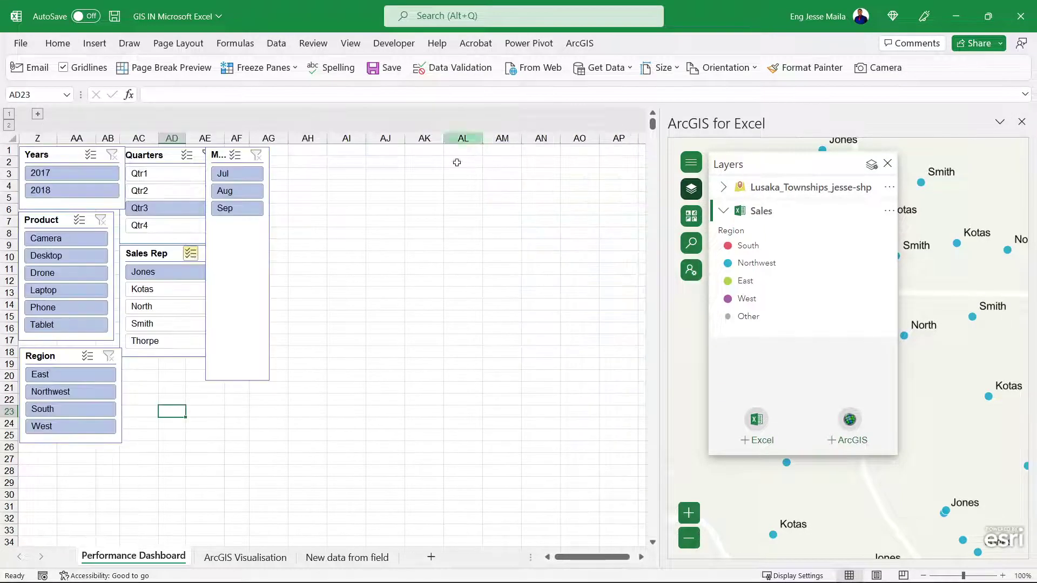
{"action": "left_click_drag", "start_coordinate": [570, 562], "coordinate": [567, 561]}
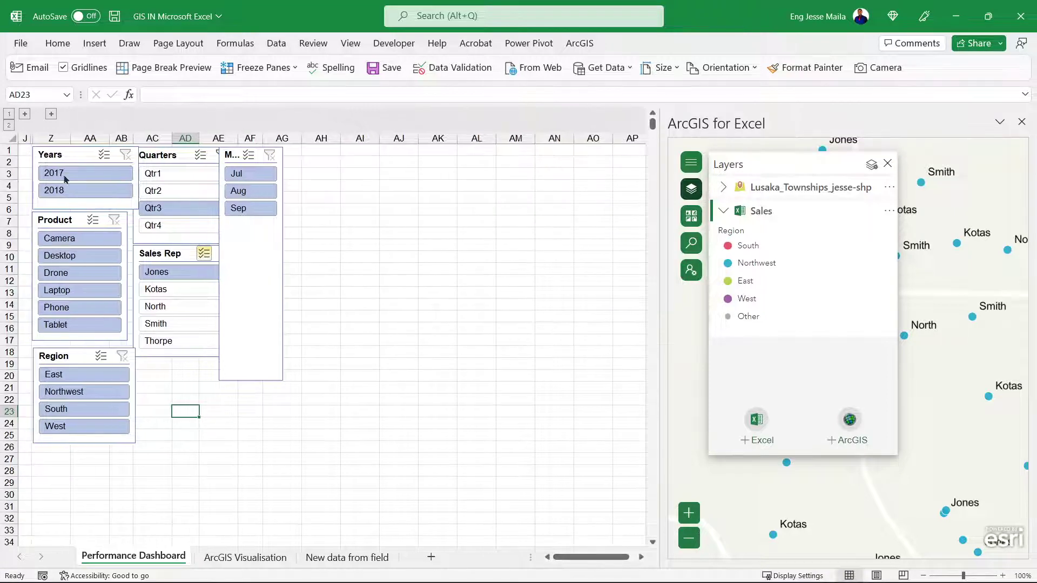
{"action": "scroll", "coordinate": [167, 214], "scroll_direction": "left", "scroll_amount": 5}
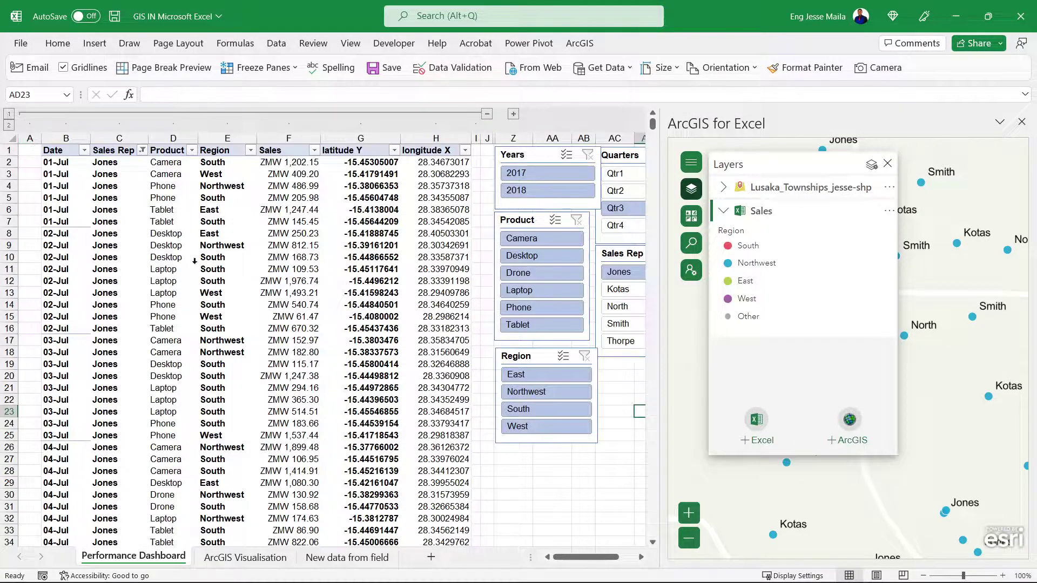
Compare the sales records on the ArcGIS Visualisation sheet with the filtered data and slicers on the Performance Dashboard sheet
{"action": "left_click", "coordinate": [246, 558]}
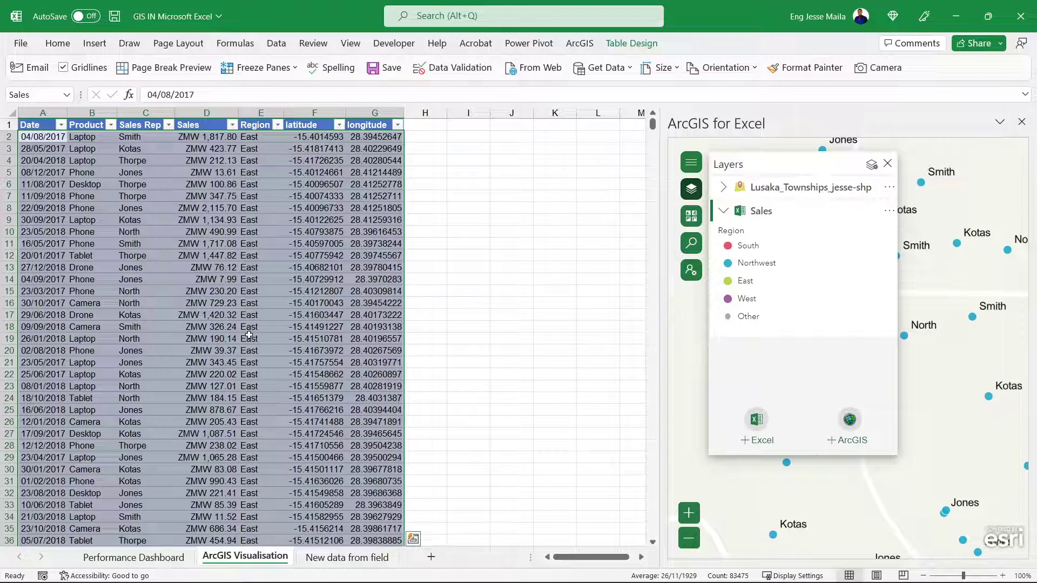
{"action": "left_click", "coordinate": [141, 557]}
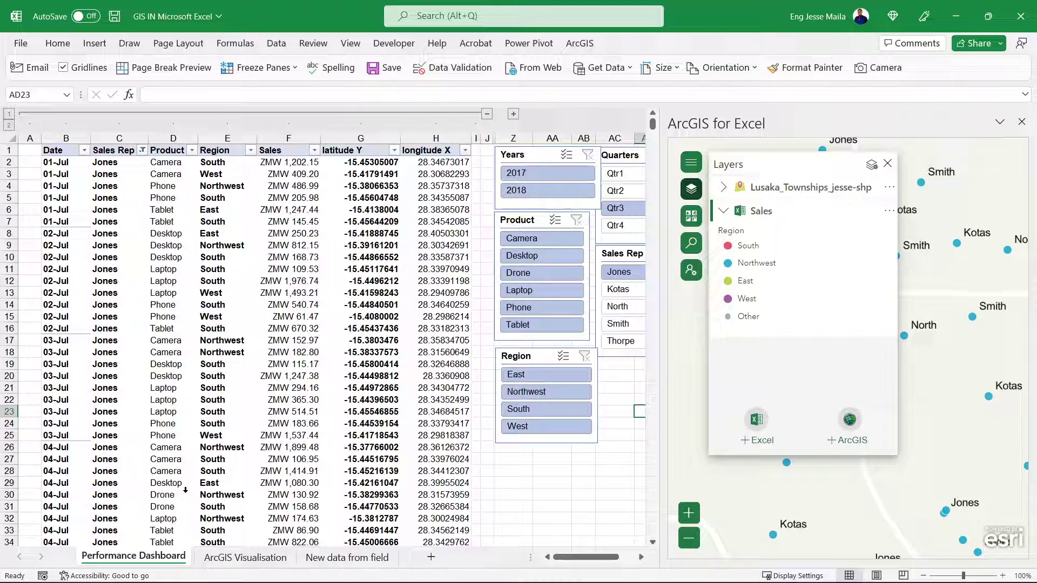
{"action": "left_click", "coordinate": [245, 557]}
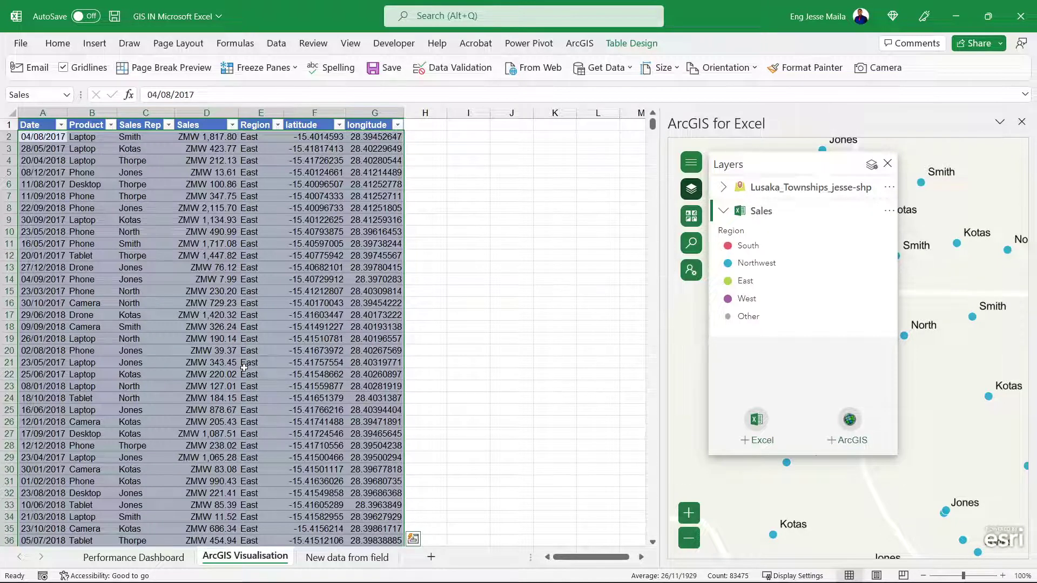
{"action": "left_click", "coordinate": [225, 306]}
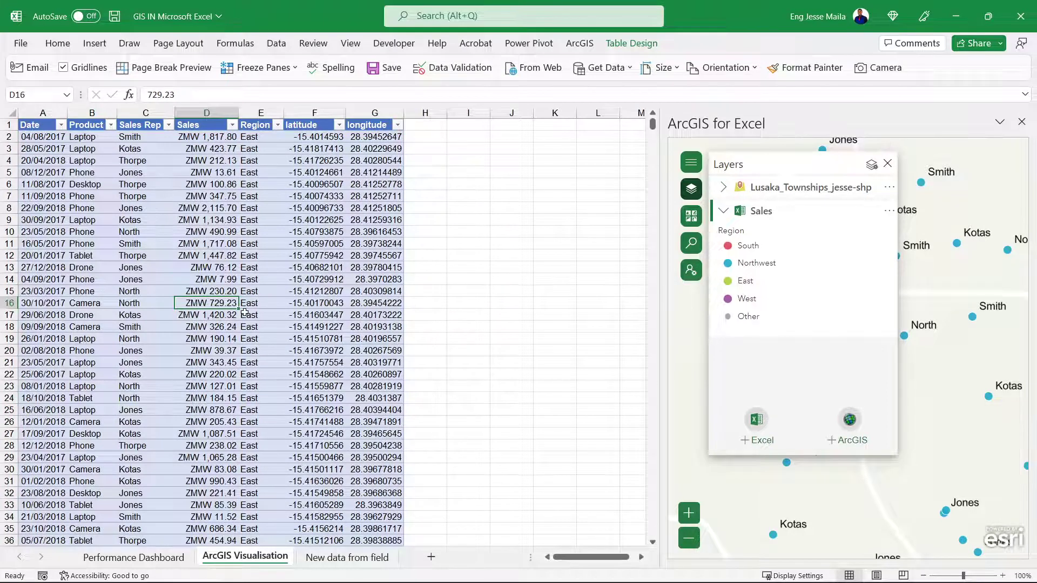
{"action": "left_click", "coordinate": [151, 561]}
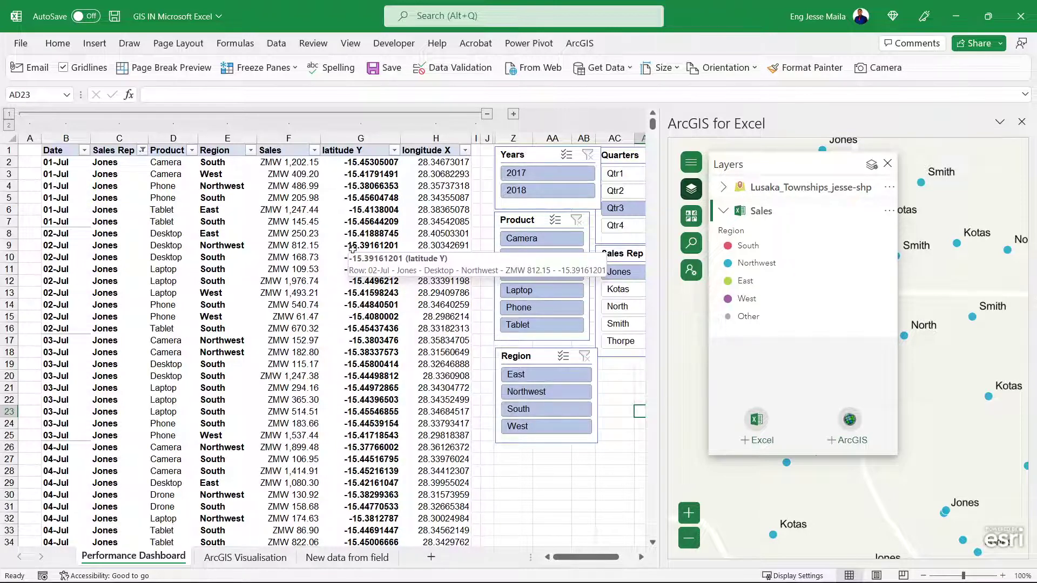
{"action": "left_click", "coordinate": [216, 557]}
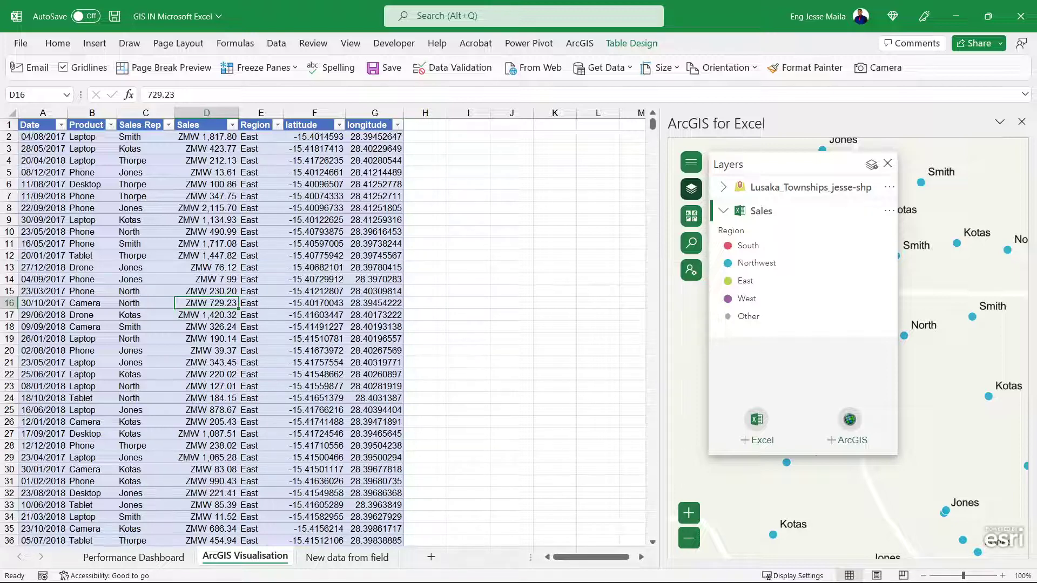
{"action": "left_click", "coordinate": [141, 557]}
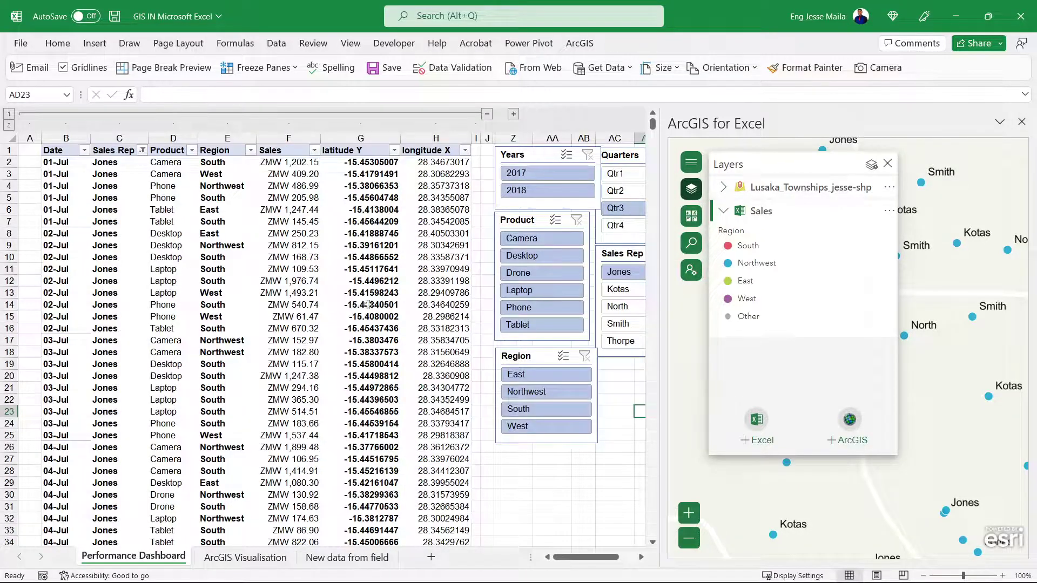
{"action": "left_click", "coordinate": [245, 557]}
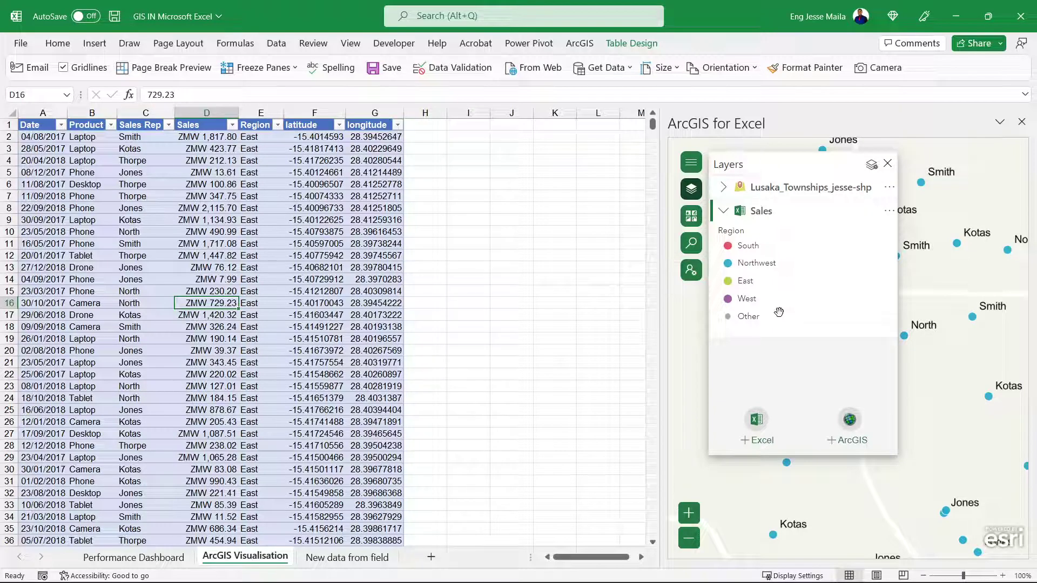
Review the options for importing worksheet data from a picture, and close them without importing
{"action": "left_click", "coordinate": [285, 44]}
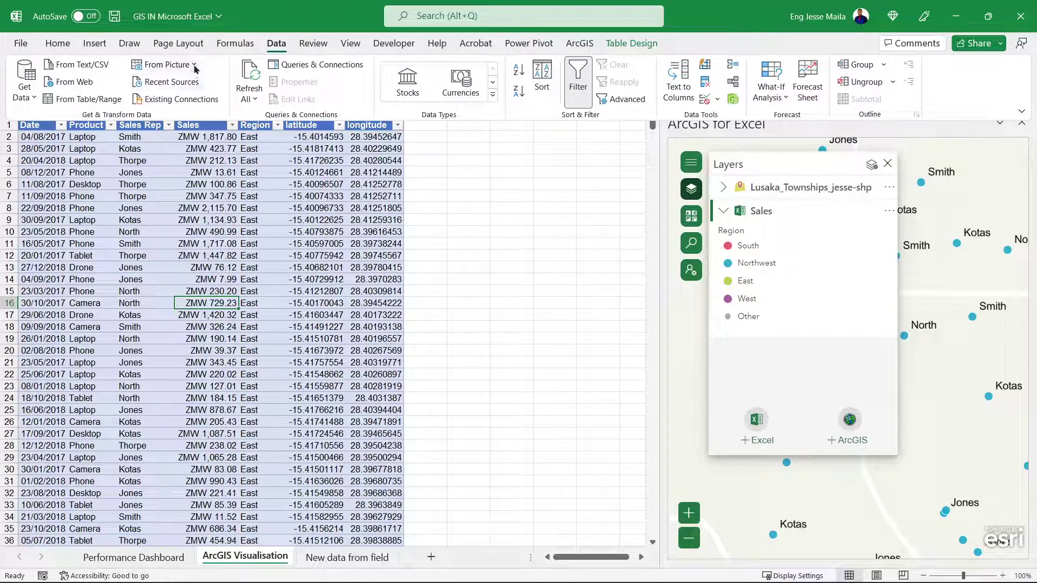
{"action": "left_click", "coordinate": [195, 67]}
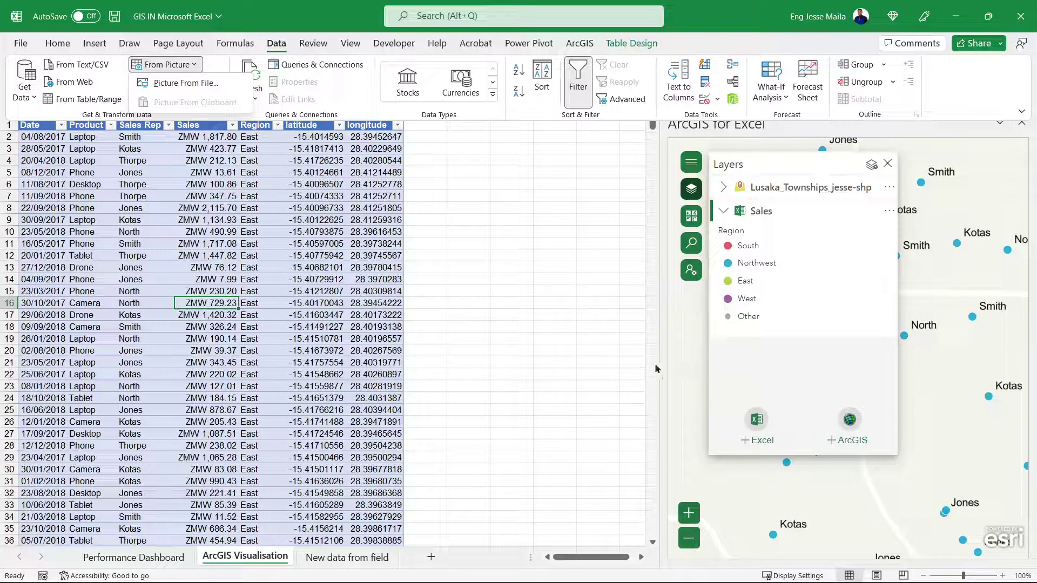
{"action": "left_click", "coordinate": [702, 364]}
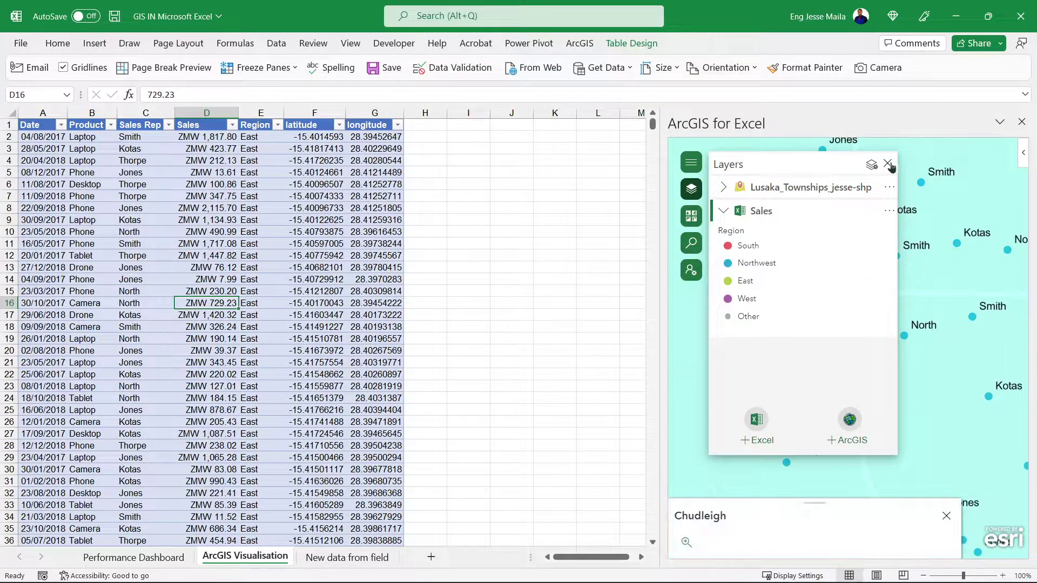
Close the Layers list and widen the ArcGIS for Excel pane to show the labelled sales points around Kalundu
{"action": "left_click", "coordinate": [888, 164]}
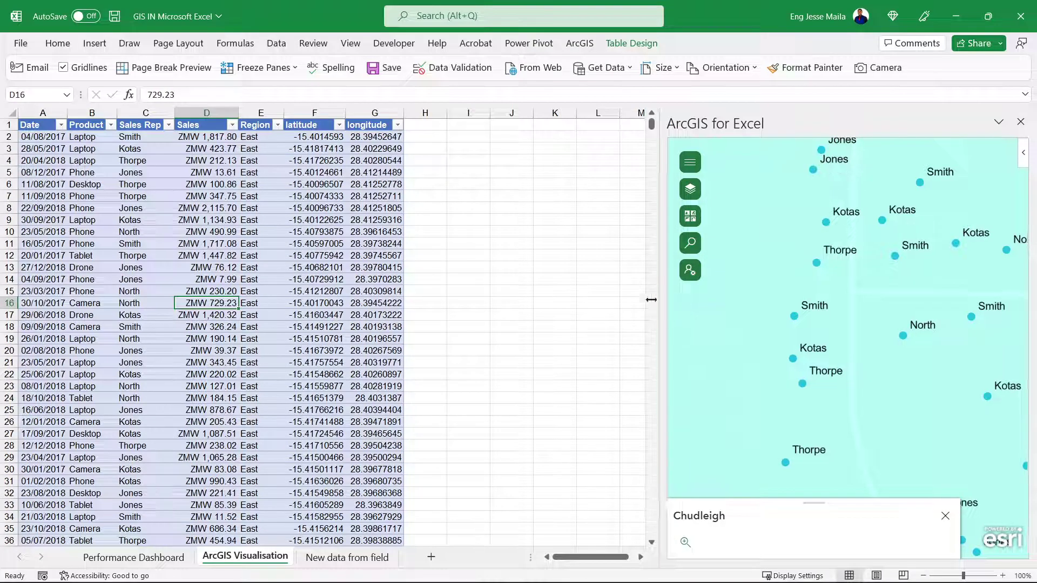
{"action": "left_click_drag", "start_coordinate": [651, 299], "coordinate": [472, 254]}
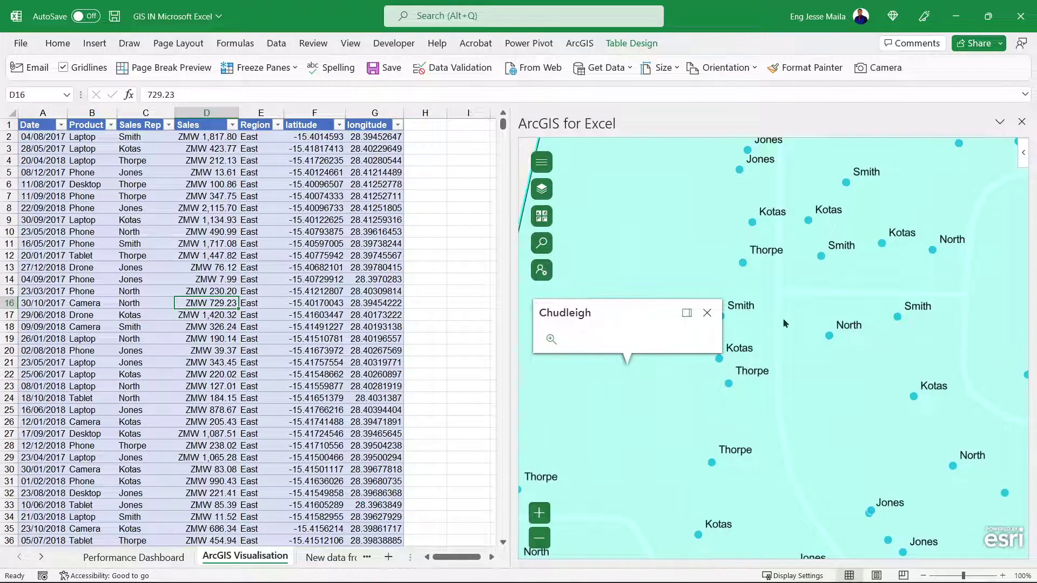
{"action": "scroll", "coordinate": [784, 323], "scroll_direction": "down", "scroll_amount": 3}
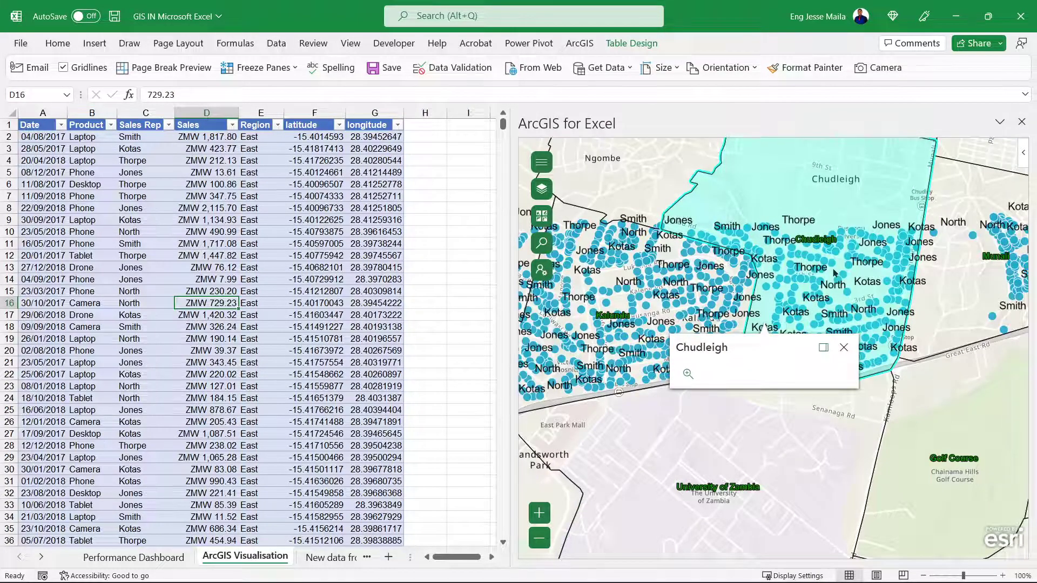
{"action": "scroll", "coordinate": [643, 346], "scroll_direction": "up", "scroll_amount": 1}
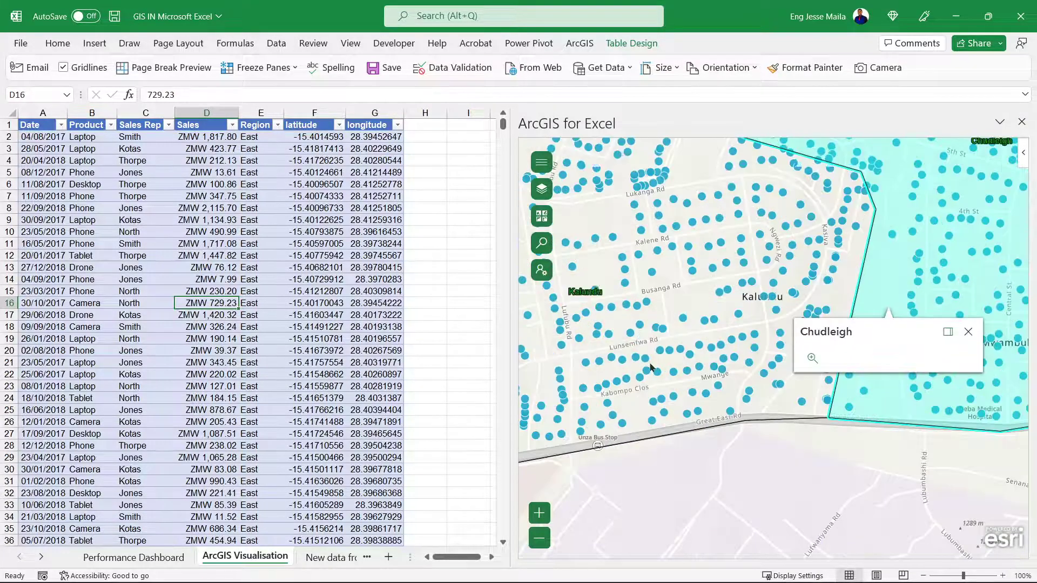
{"action": "scroll", "coordinate": [651, 367], "scroll_direction": "up", "scroll_amount": 1}
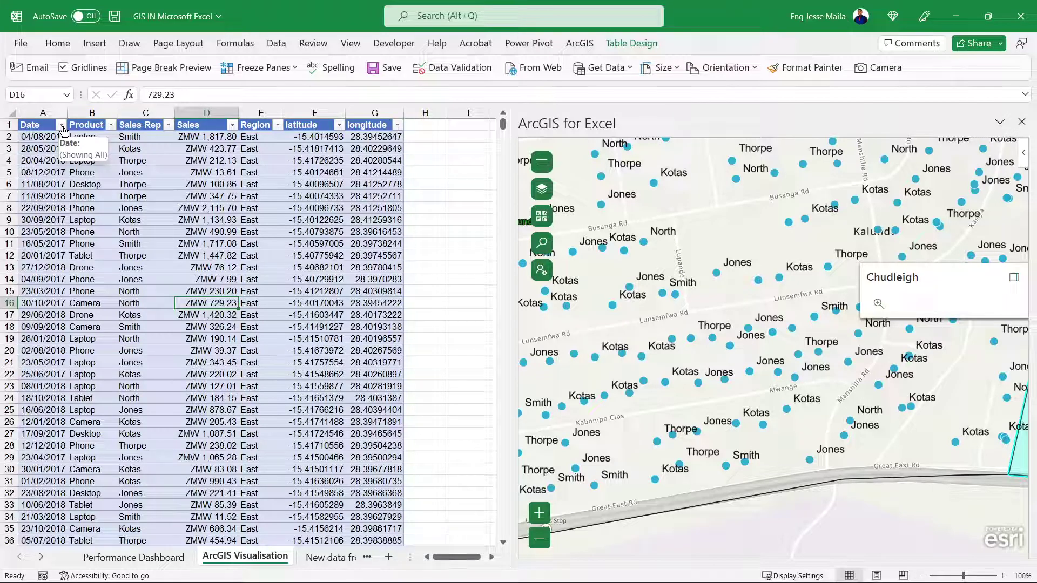
Refresh all data connections in the workbook
{"action": "left_click", "coordinate": [276, 43]}
{"action": "left_click", "coordinate": [249, 98]}
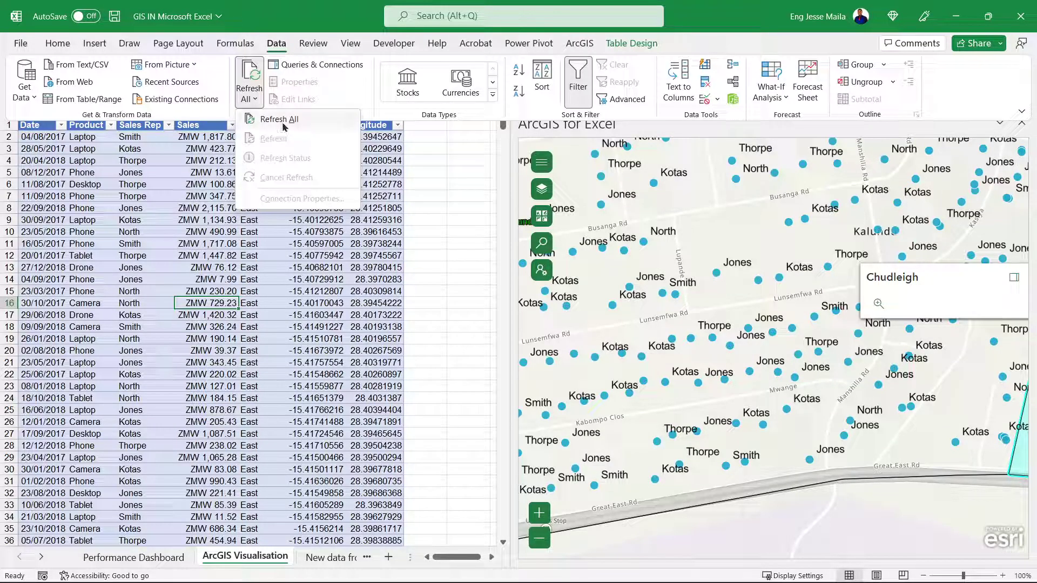
{"action": "left_click", "coordinate": [285, 125]}
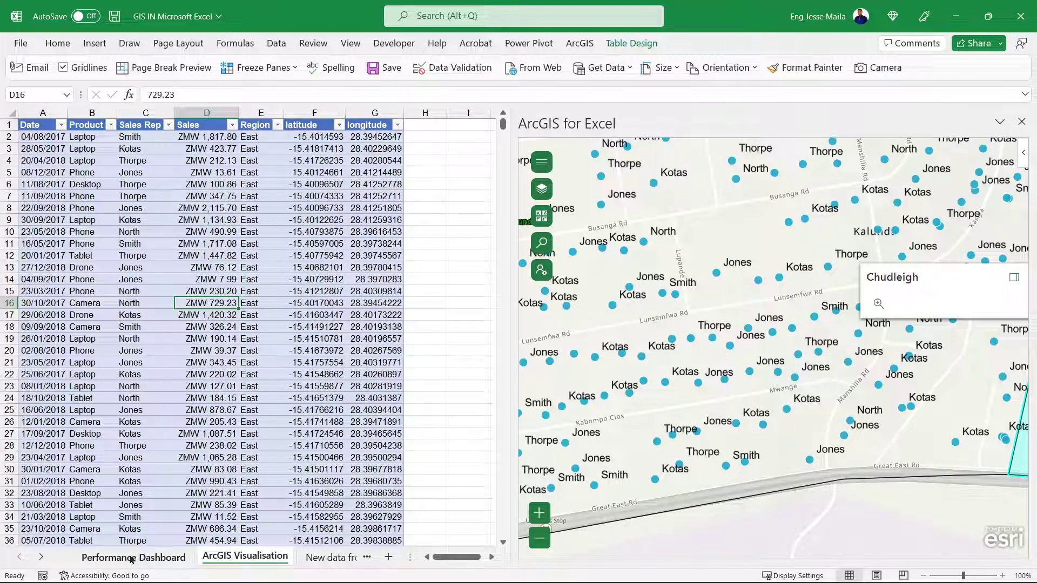
Review the Get Data sources for files, databases and other sources, and close the list without importing anything
{"action": "left_click", "coordinate": [244, 232]}
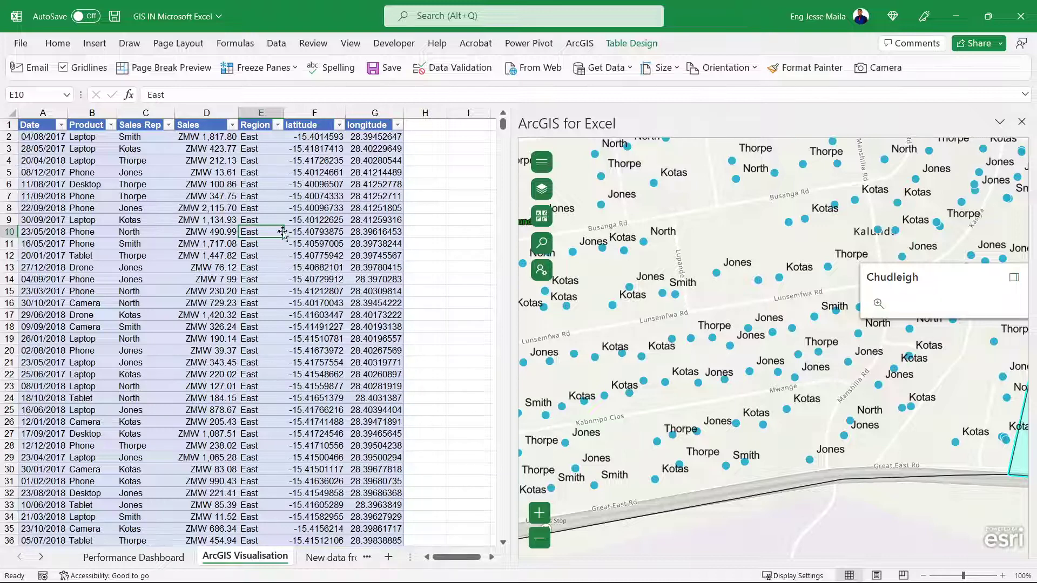
{"action": "left_click", "coordinate": [277, 44]}
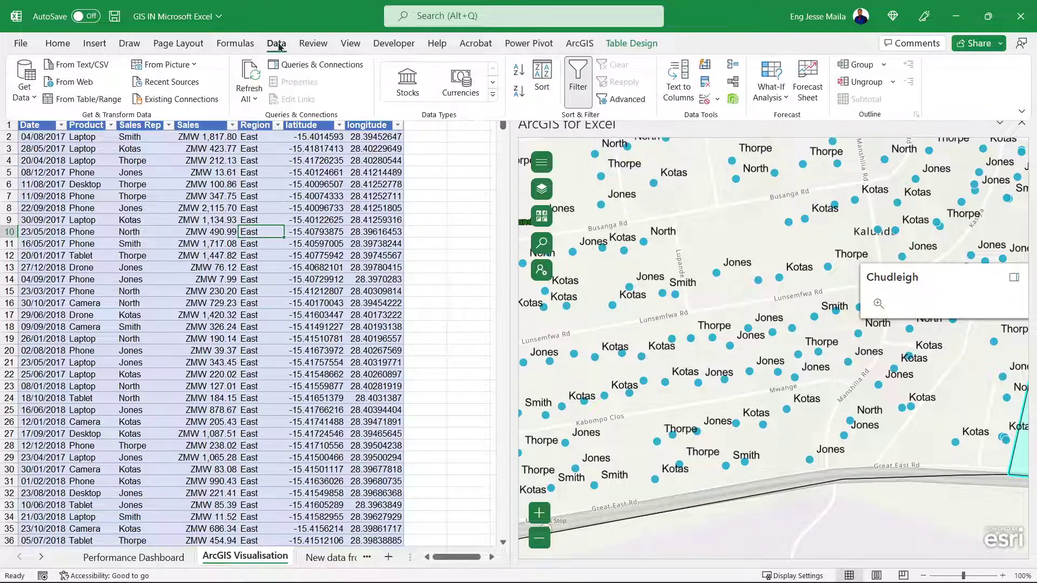
{"action": "left_click", "coordinate": [30, 100]}
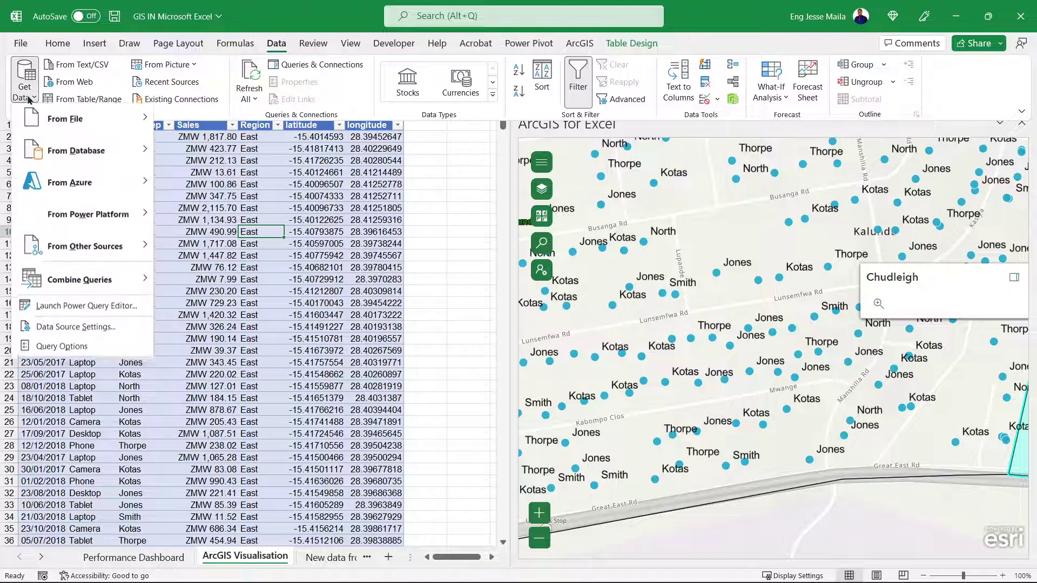
{"action": "mouse_move", "coordinate": [40, 116]}
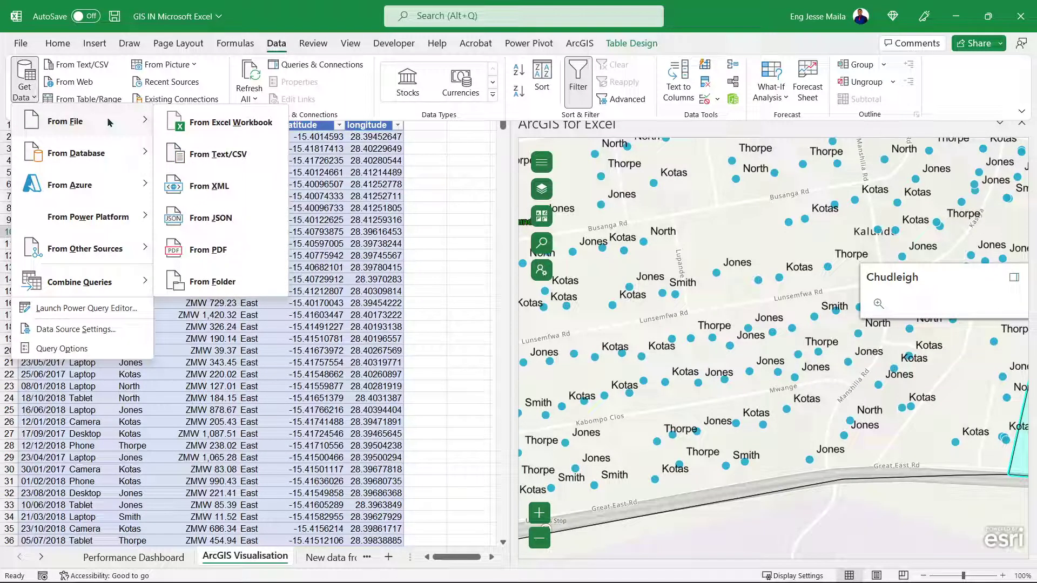
{"action": "mouse_move", "coordinate": [127, 160]}
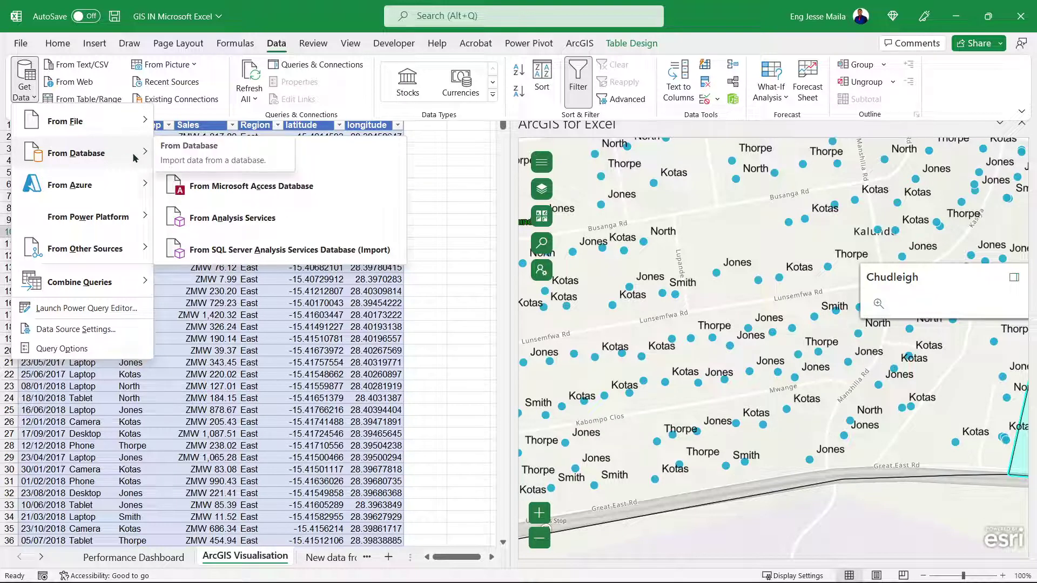
{"action": "mouse_move", "coordinate": [122, 246]}
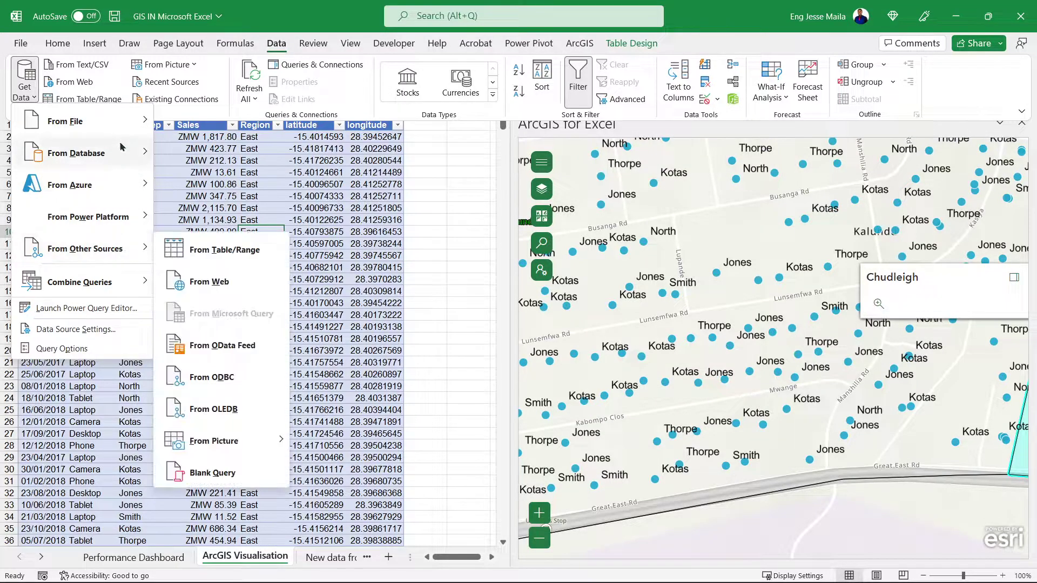
{"action": "mouse_move", "coordinate": [127, 128]}
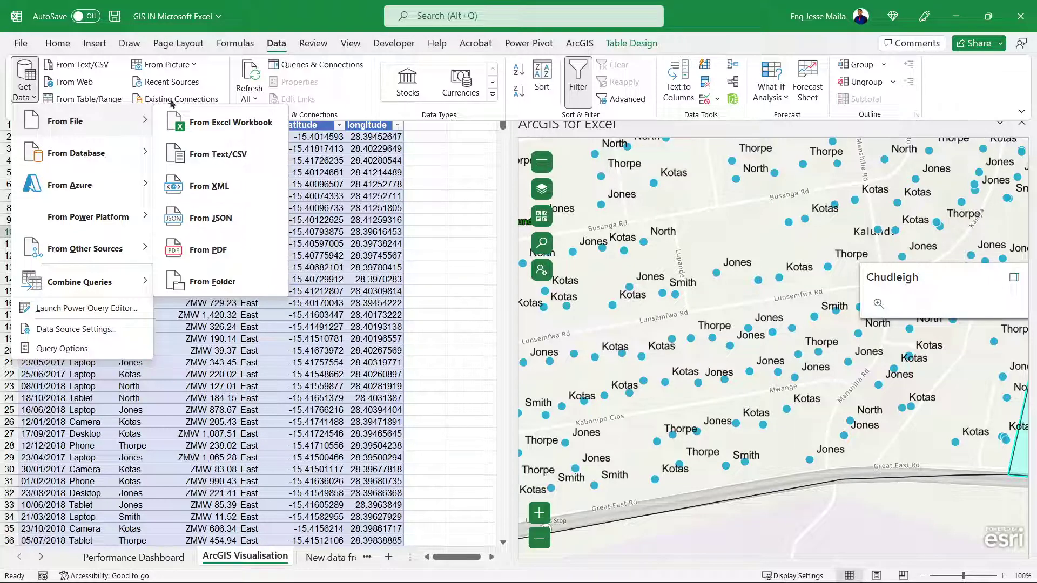
{"action": "key", "text": "Escape"}
{"action": "key", "text": "ctrl+F1"}
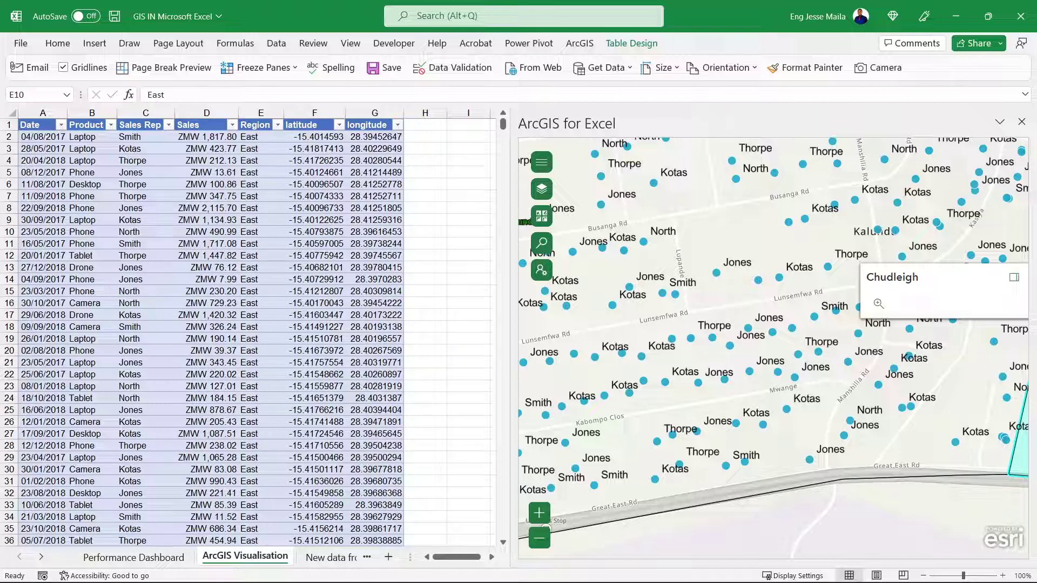
Switch back to the Google Meet call in Chrome
{"action": "mouse_move", "coordinate": [228, 579]}
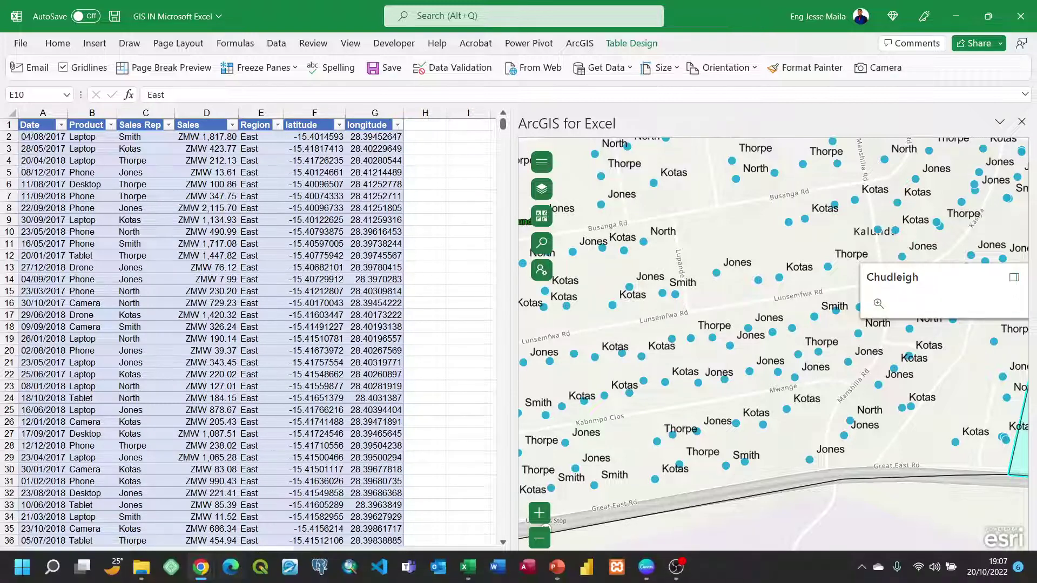